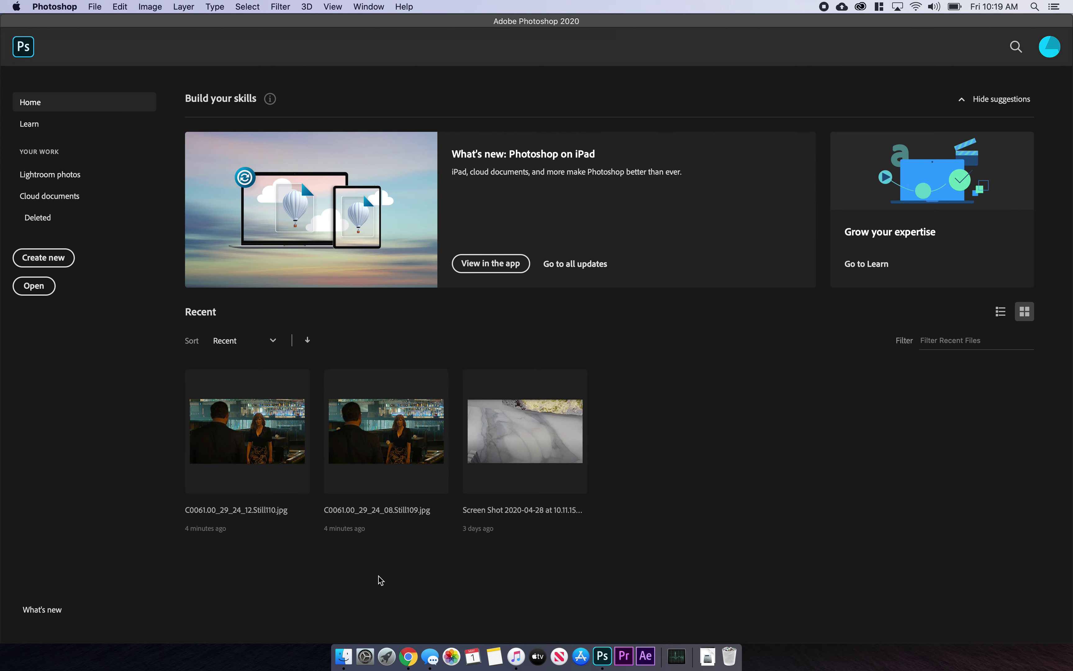
Open the File menu from the Photoshop Home screen
click(95, 6)
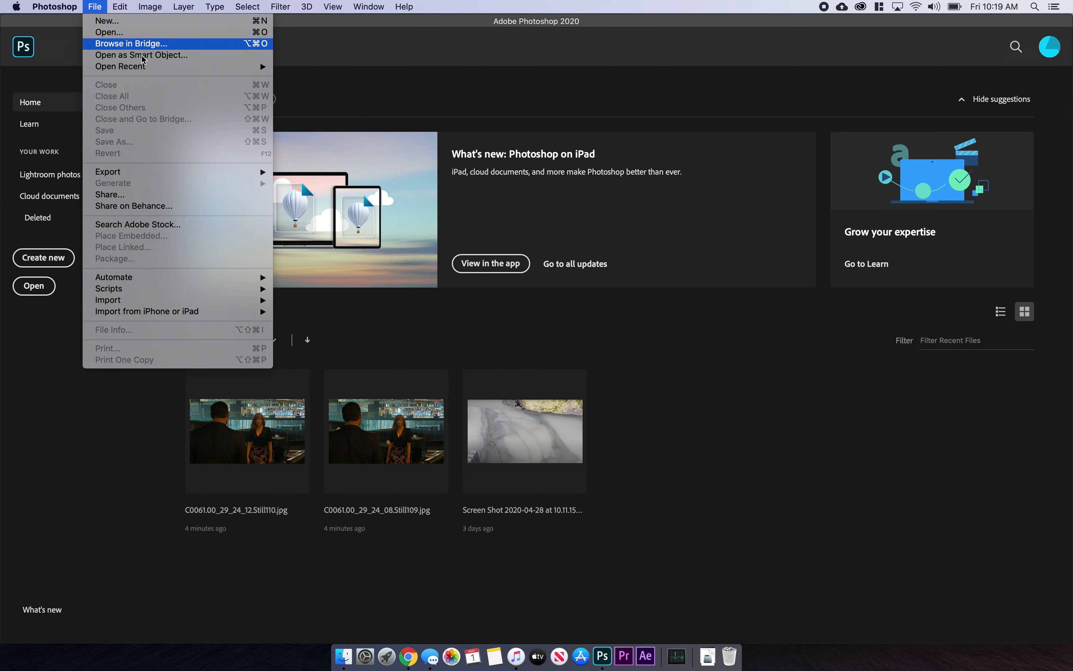
In Finder, look through the stills in folders 1, 2, 3 and 4
click(343, 656)
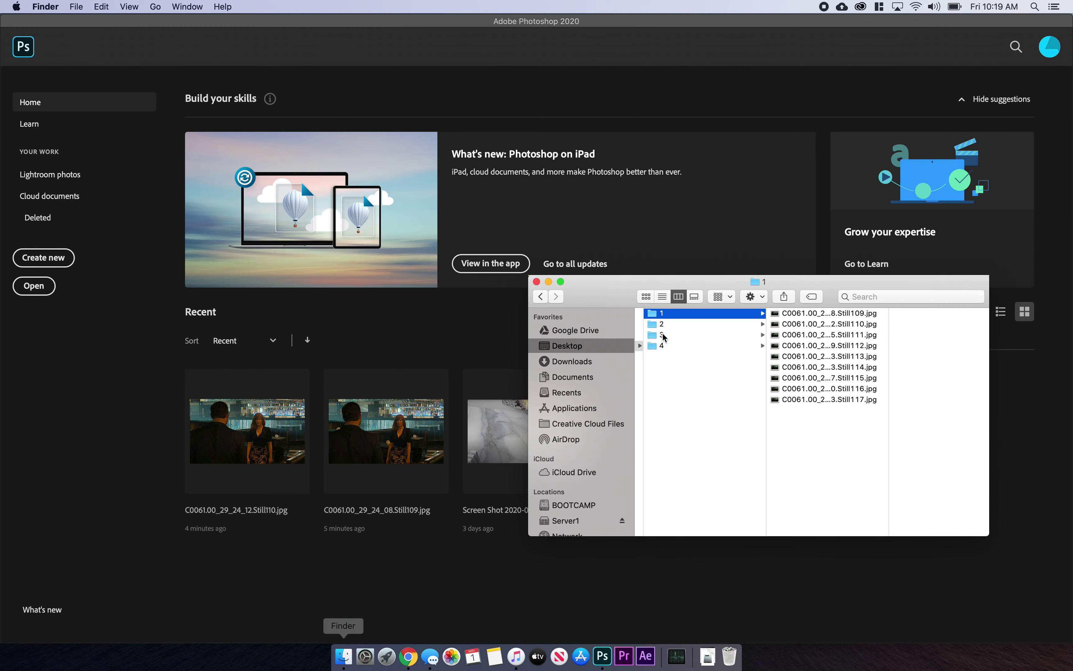
click(789, 313)
click(753, 316)
key(Return)
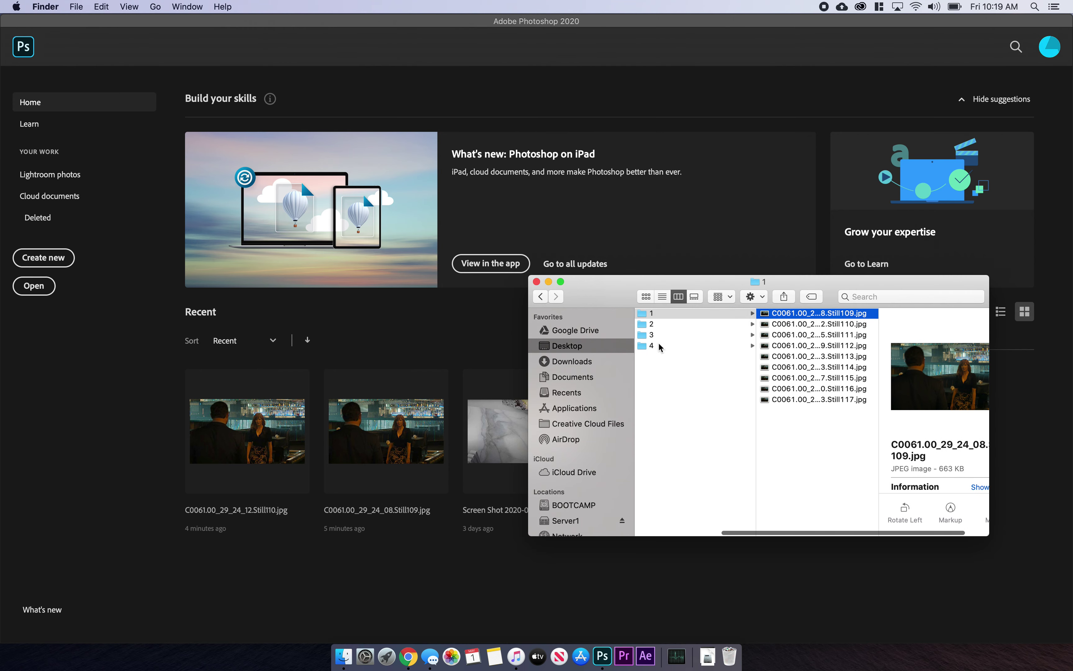
click(683, 325)
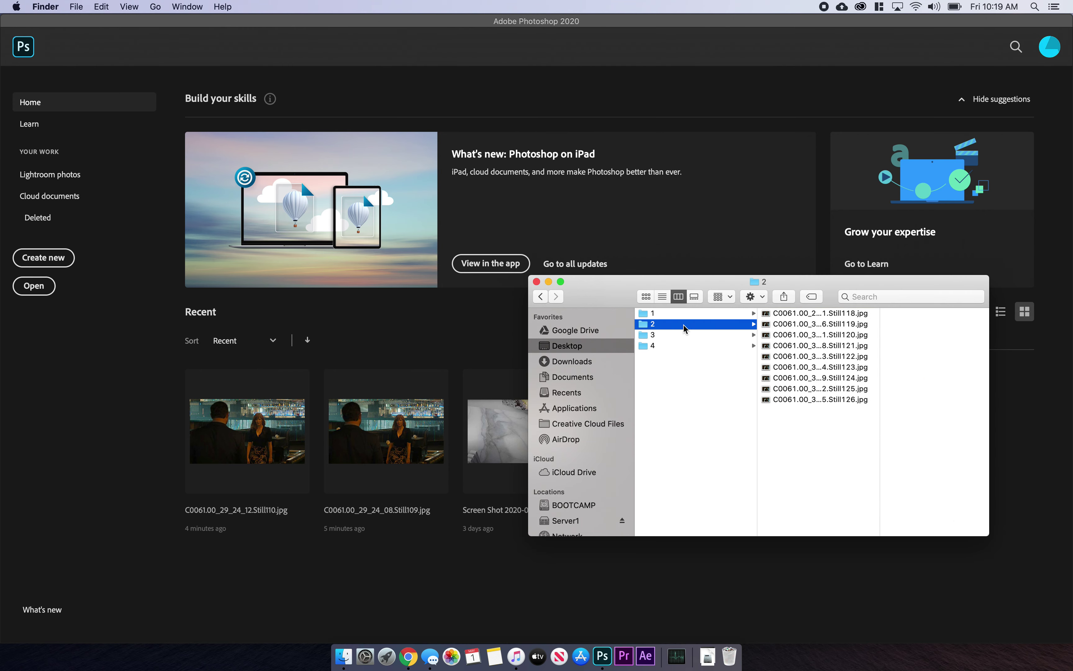
click(684, 336)
click(679, 350)
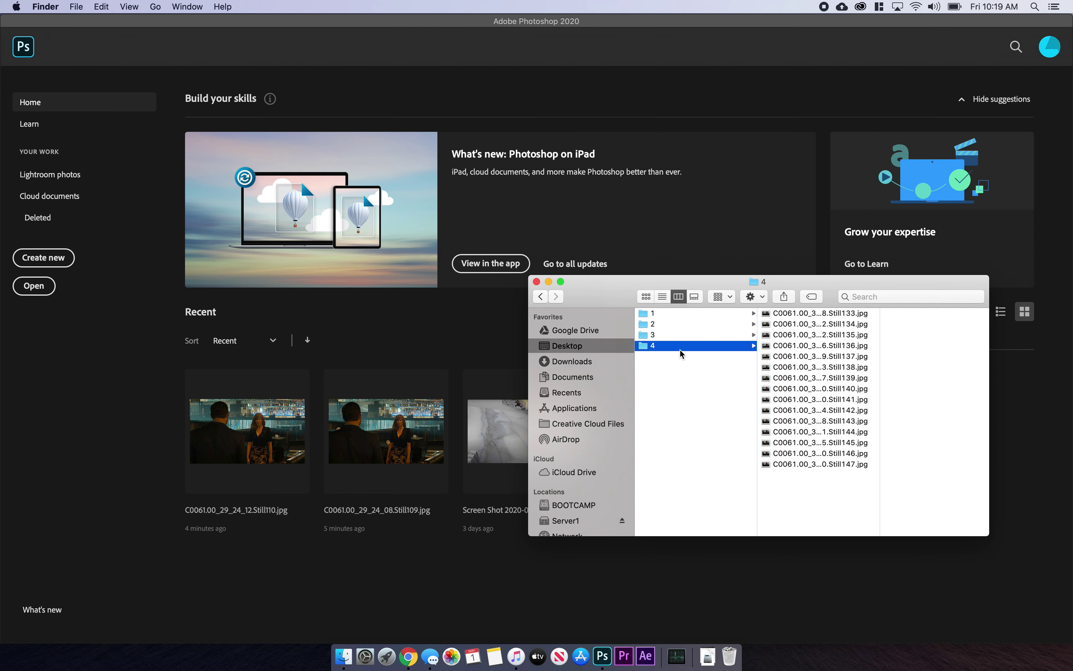
click(691, 312)
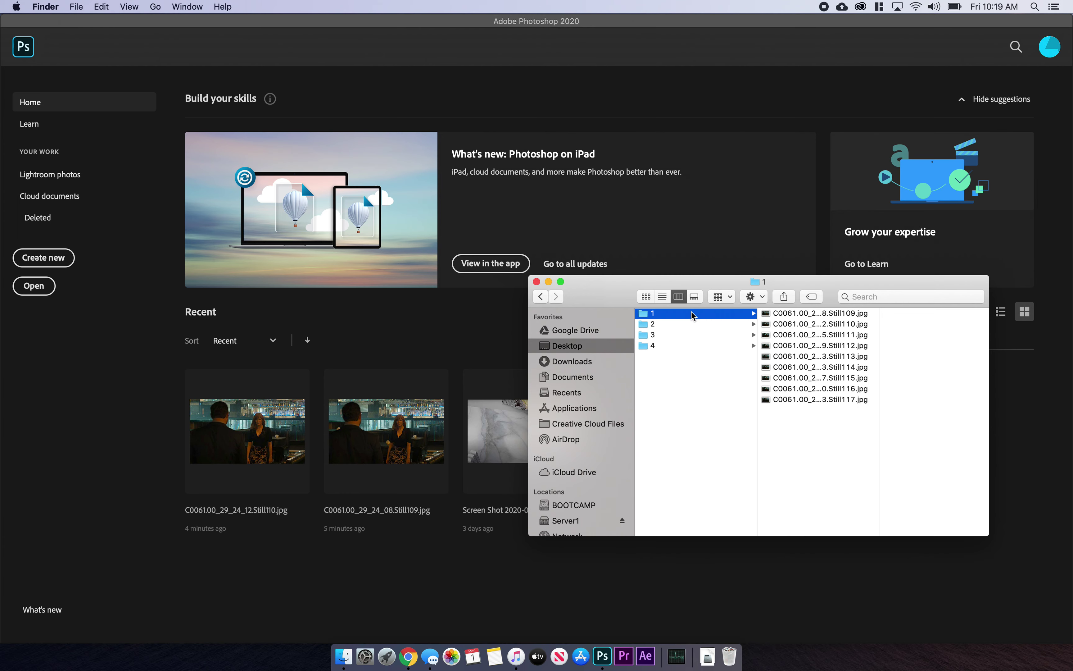
Open C0061.00_29_24_08.Still109.jpg from folder 1 in Photoshop via its Dock icon
click(772, 315)
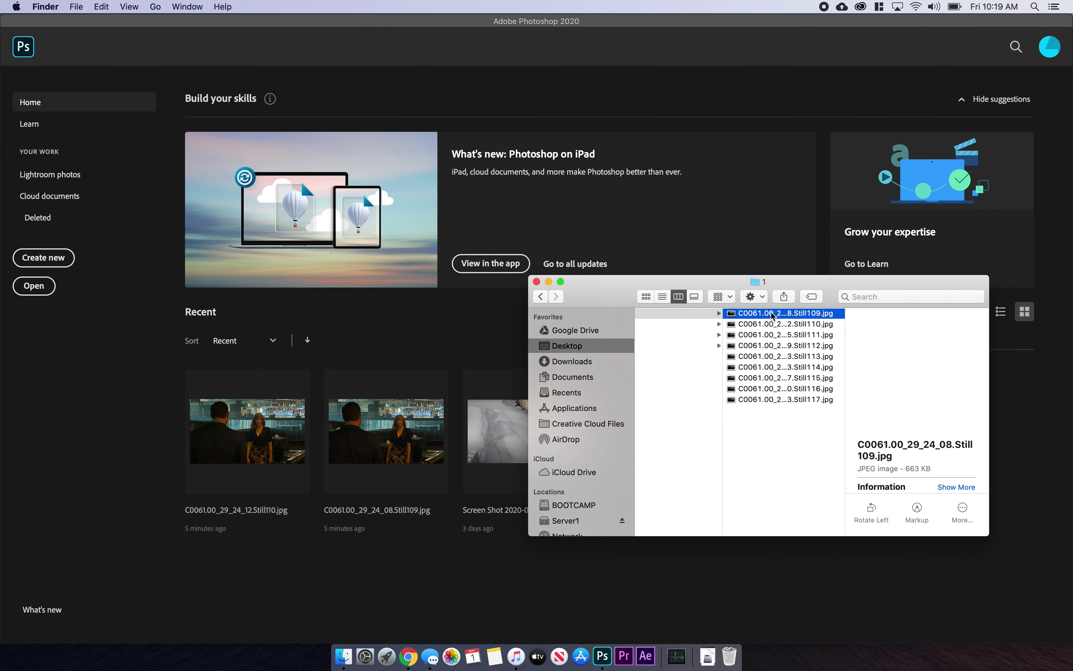
key(Return)
click(732, 414)
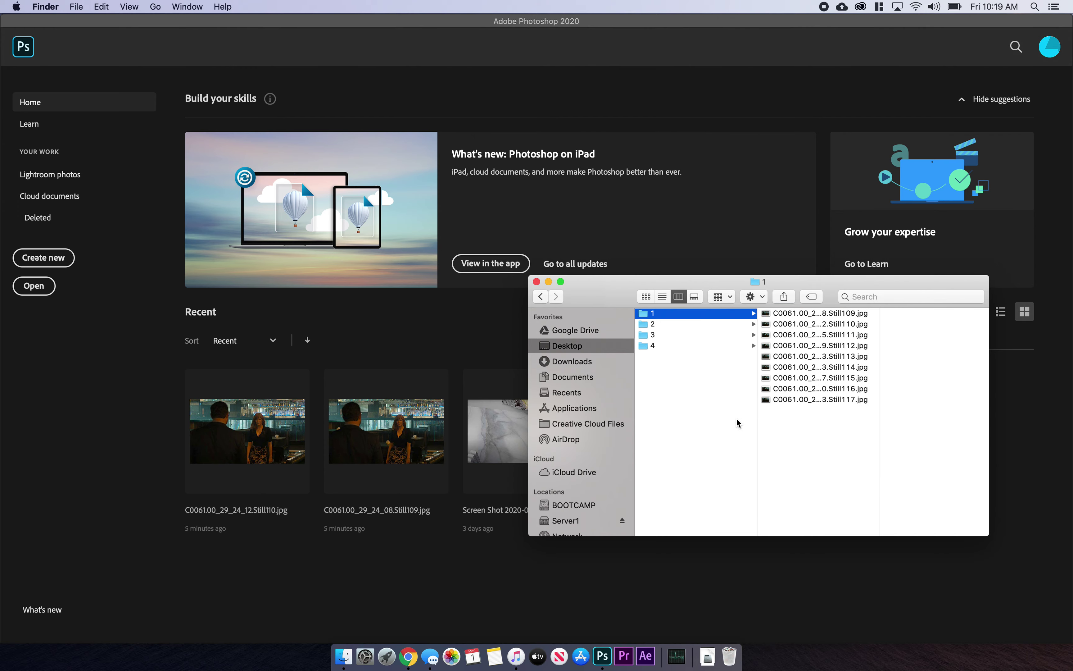
click(767, 314)
drag(766, 316, 600, 659)
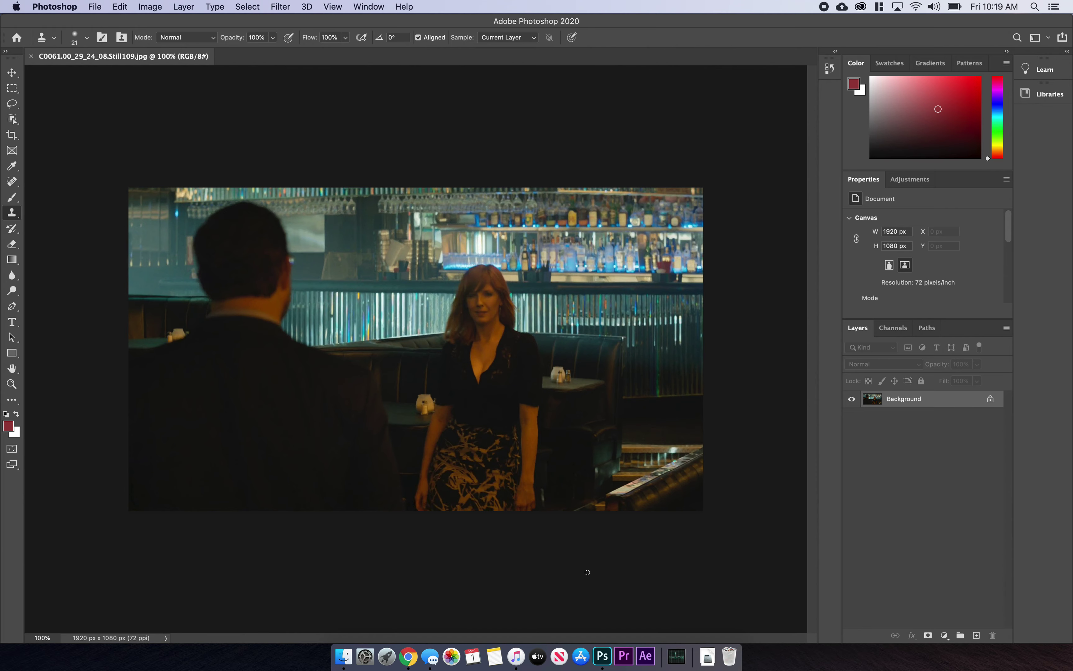
Open C0061.00_29_24_12.Still110.jpg from Finder as a second Photoshop document
click(343, 656)
click(754, 323)
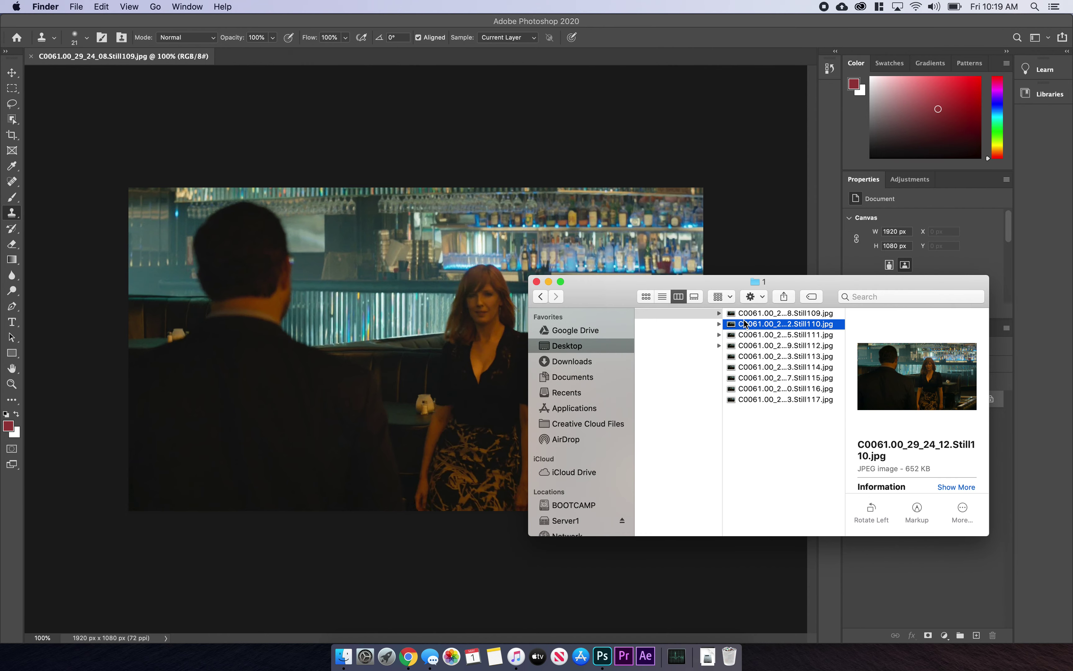
drag(745, 324, 308, 54)
Compare the Still109 and Still110 frames, then close Still110
click(189, 56)
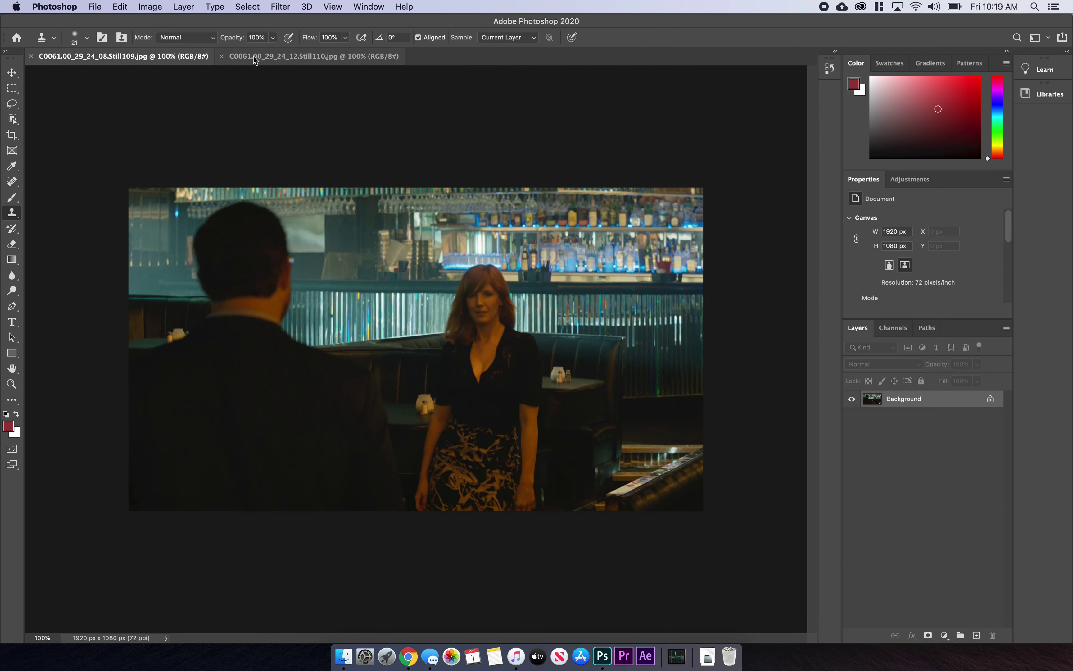
click(253, 56)
click(189, 55)
click(262, 57)
click(144, 58)
click(276, 56)
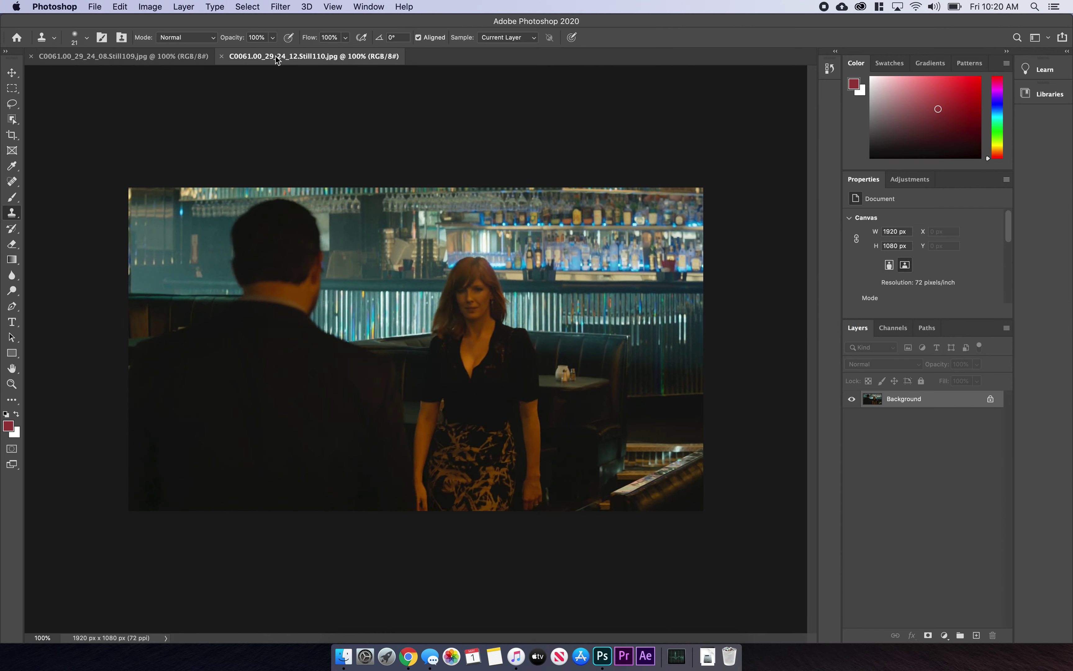
click(222, 57)
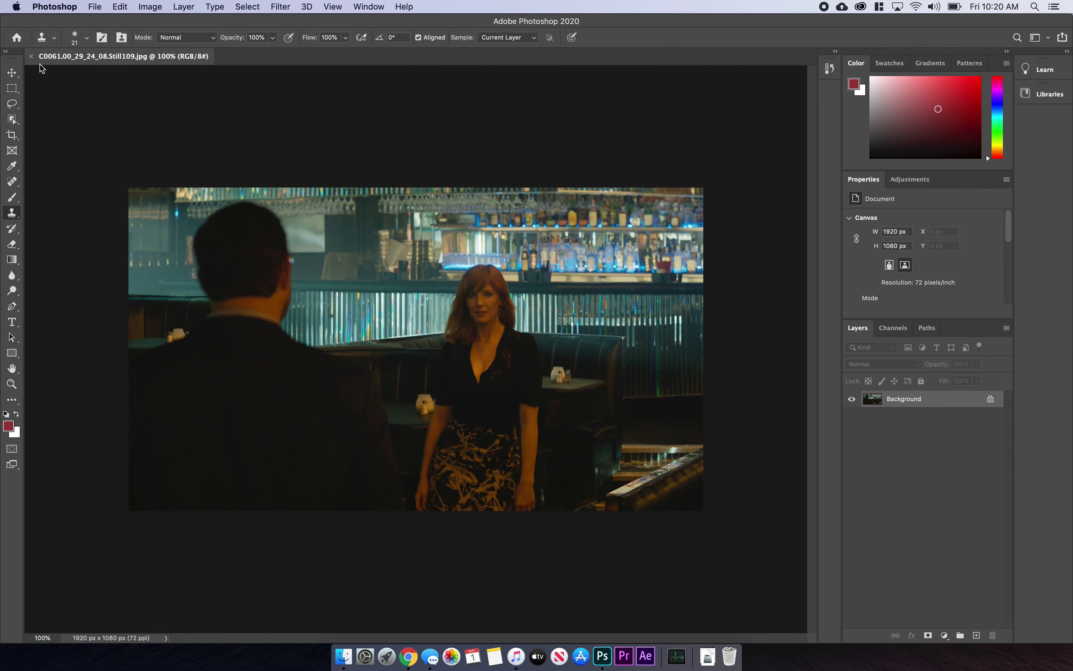
Close Still109 and navigate File > Scripts toward Load Files into Stack
click(31, 56)
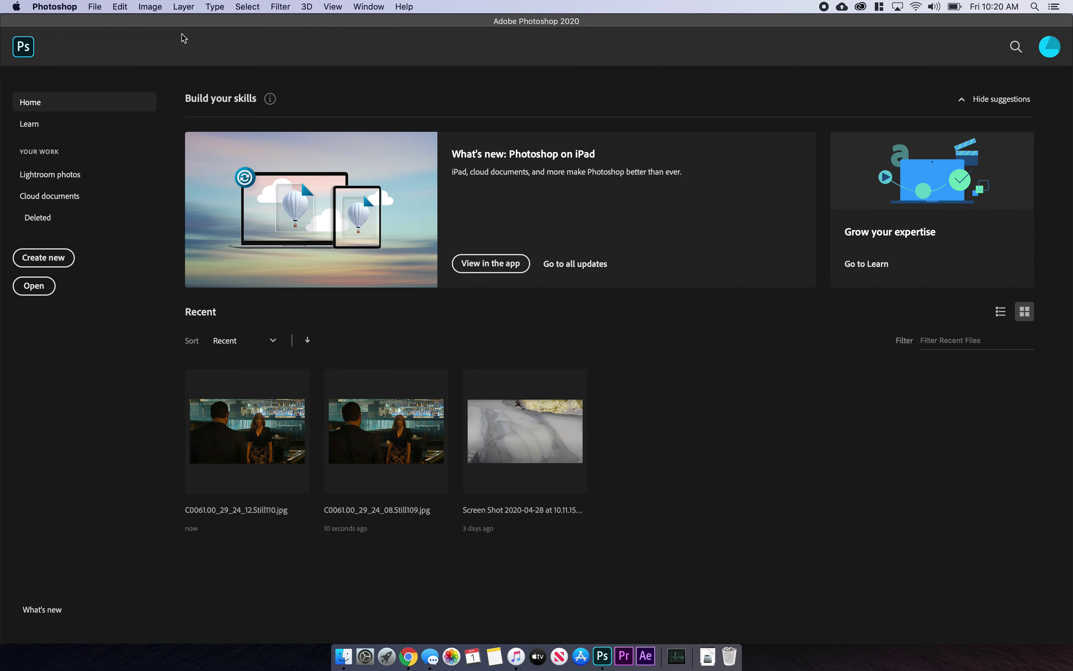
click(101, 8)
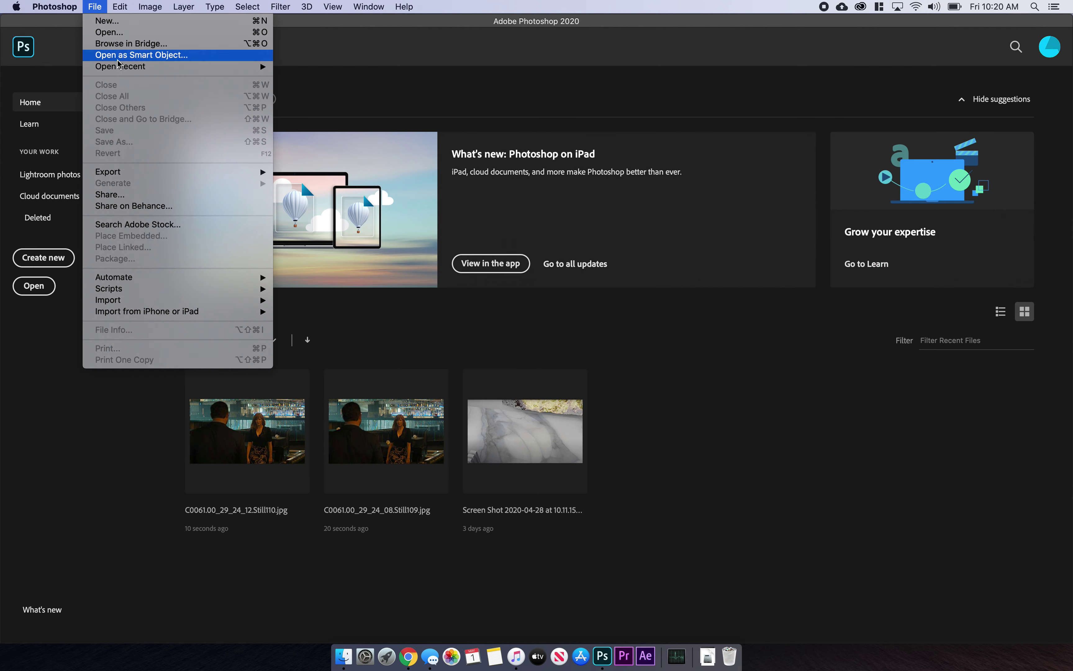
click(106, 10)
mouse_move(275, 105)
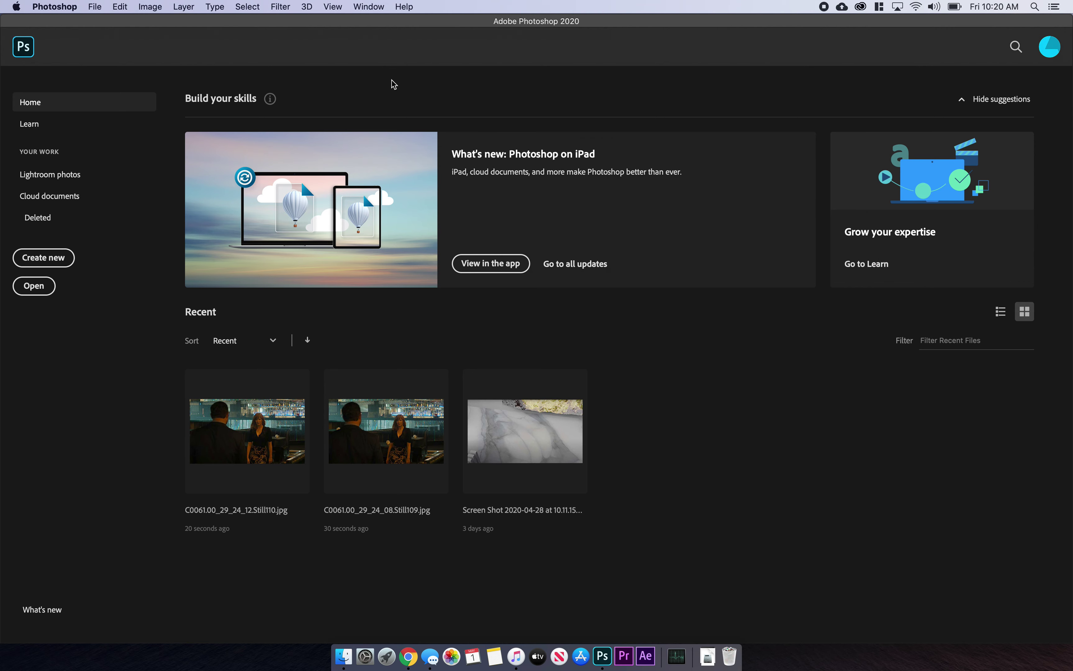
click(99, 9)
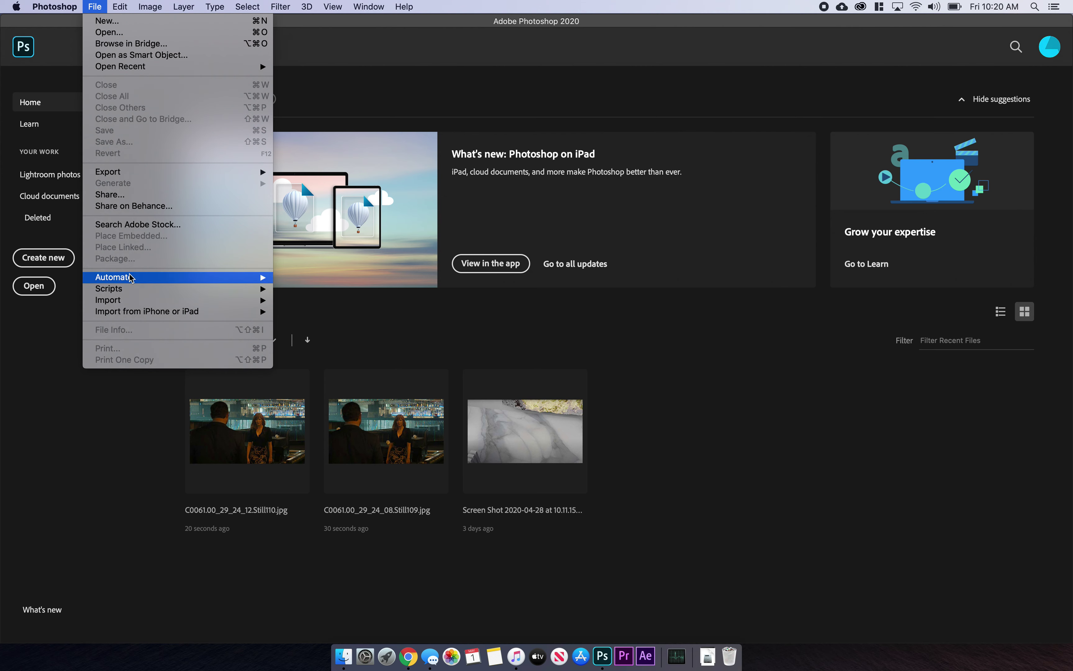
mouse_move(126, 290)
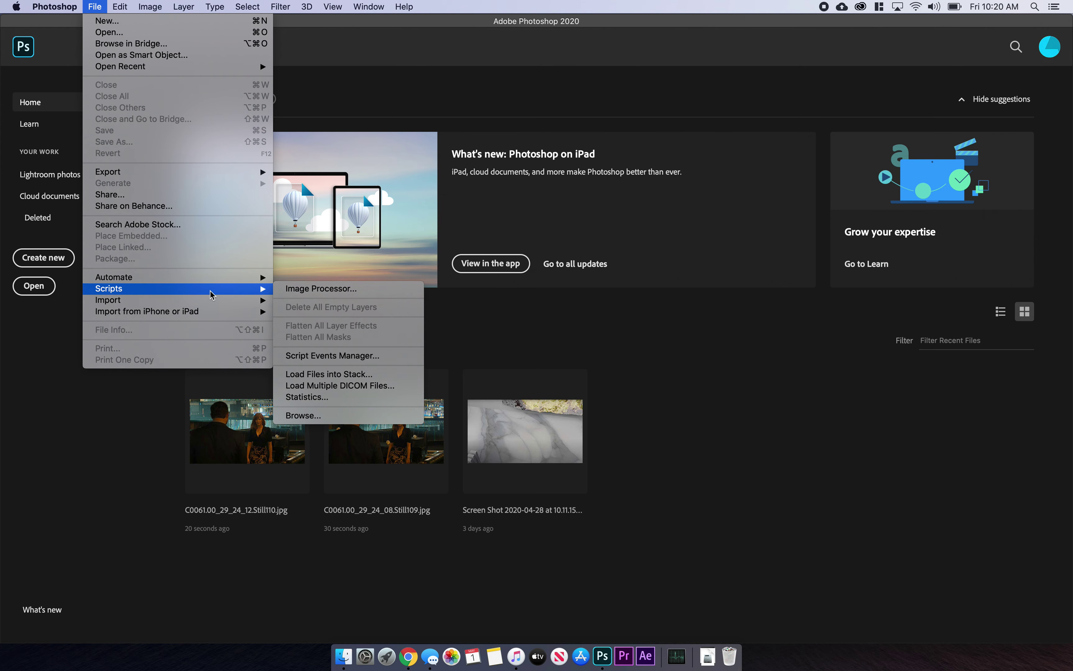
In Load Layers, set Use to Folder and choose photoshop test images > 1
click(312, 378)
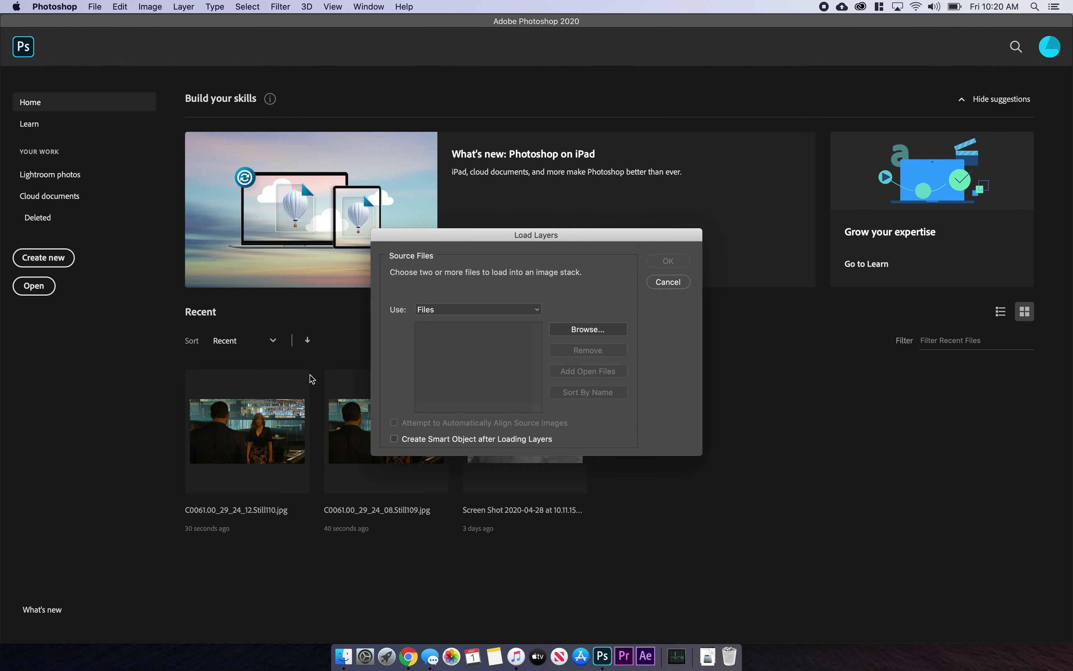
click(453, 312)
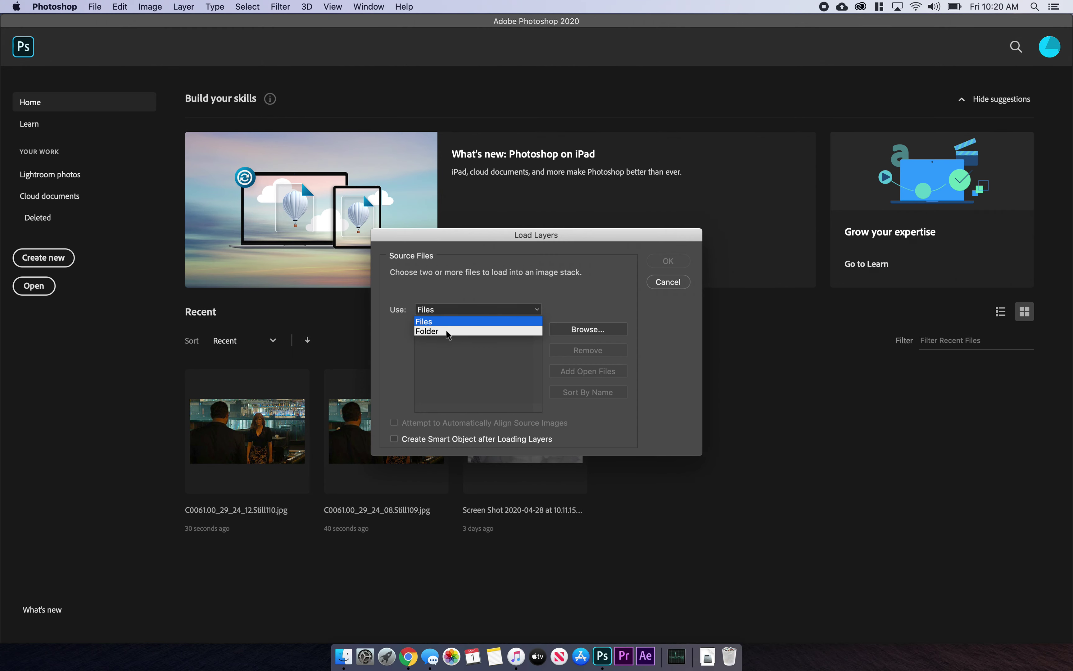
click(436, 329)
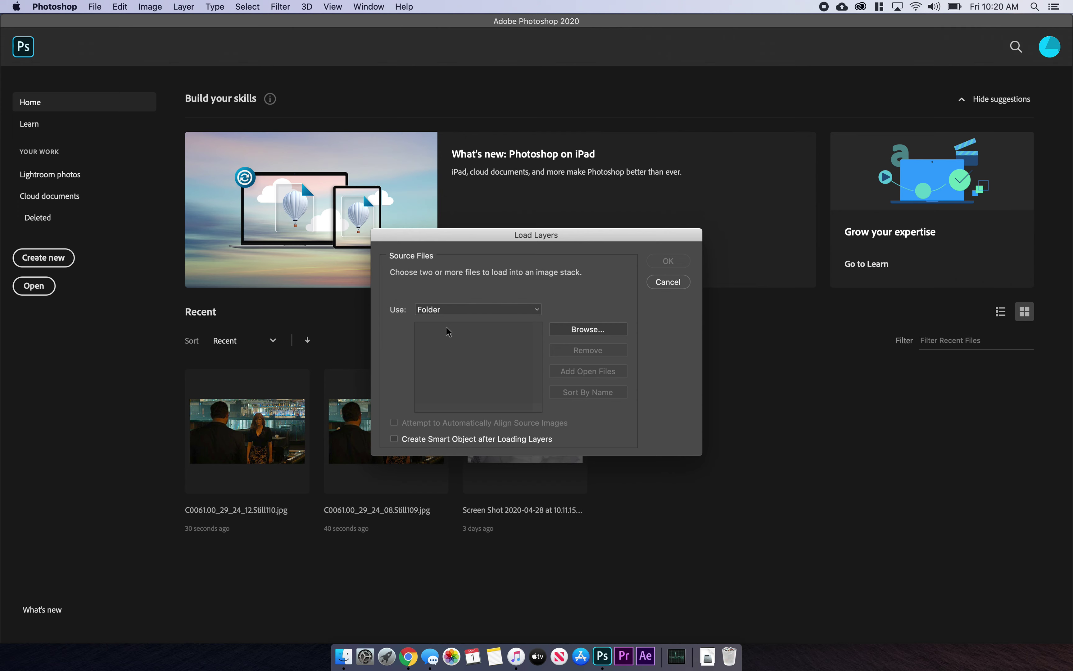
click(583, 333)
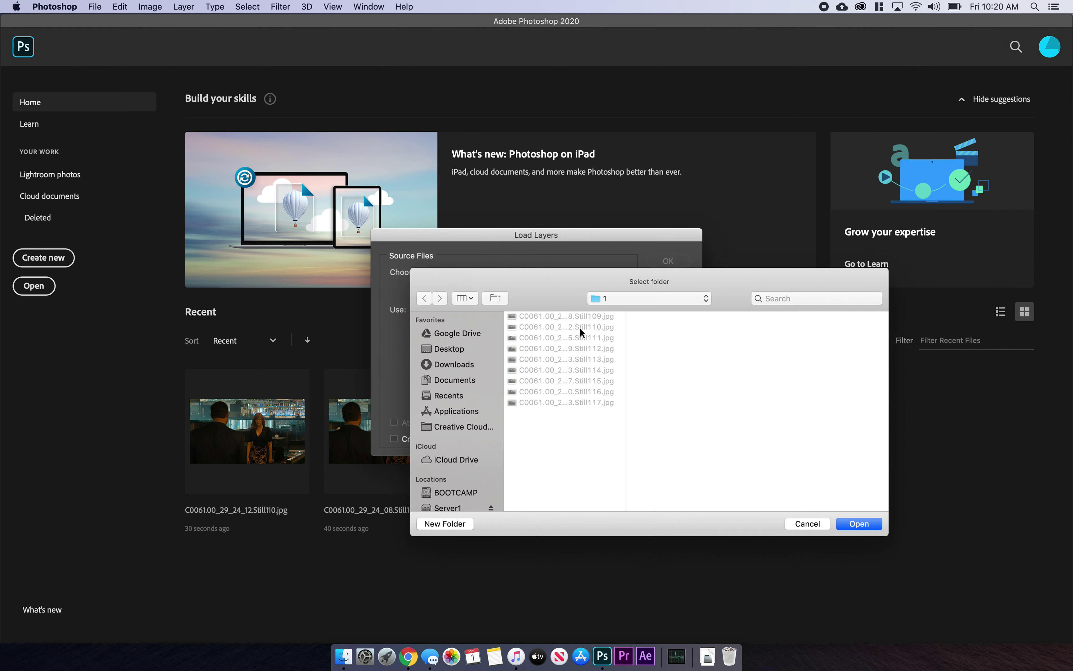
click(618, 297)
click(612, 311)
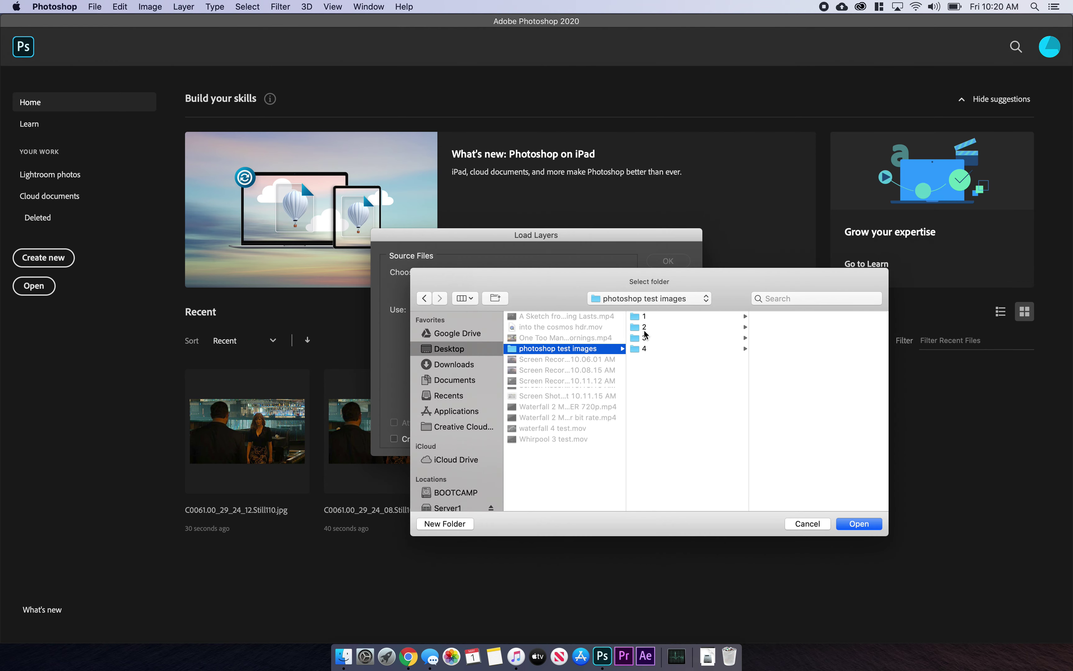
click(654, 316)
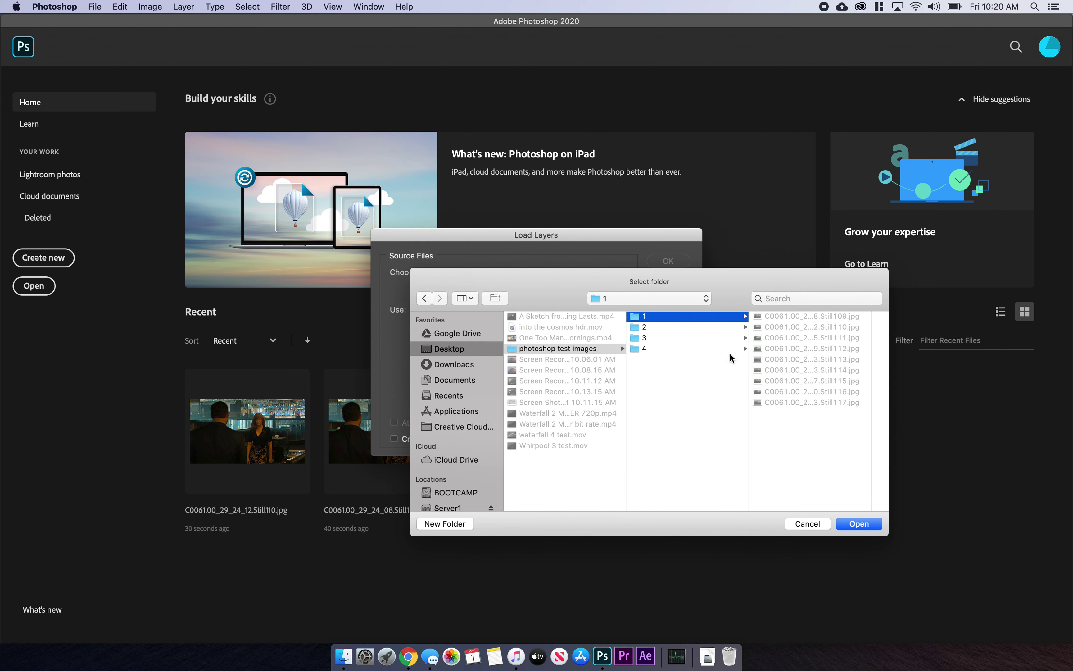
click(851, 524)
Check the listed stills Still109 to Still117 and load them as layers of a new document
click(469, 349)
click(460, 371)
click(456, 384)
click(458, 360)
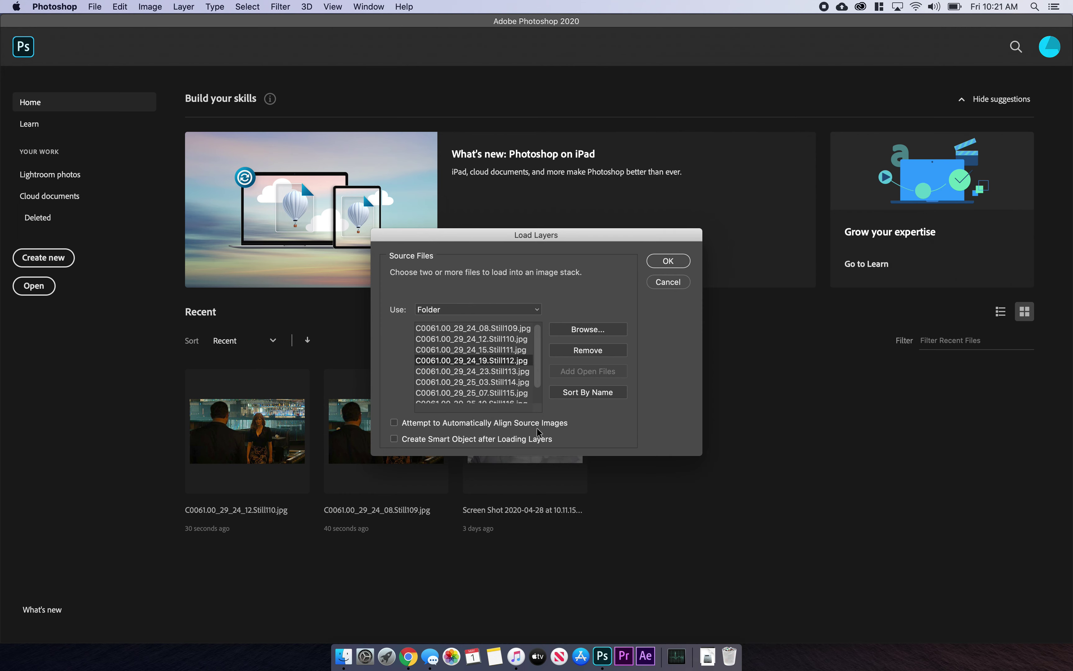
click(461, 346)
click(462, 338)
click(462, 329)
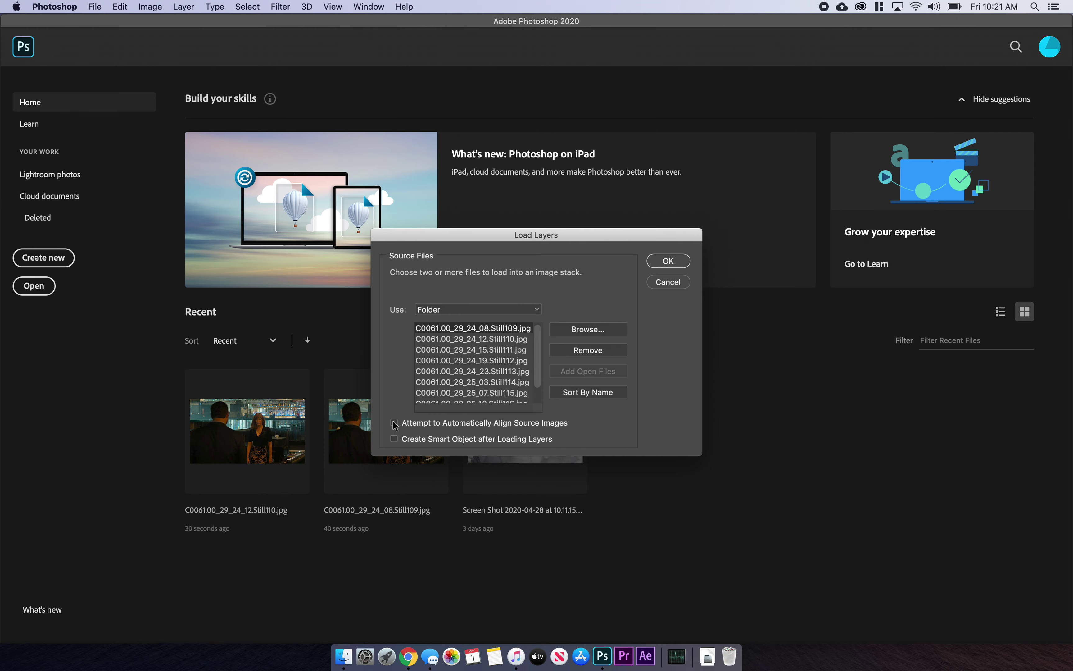
click(671, 260)
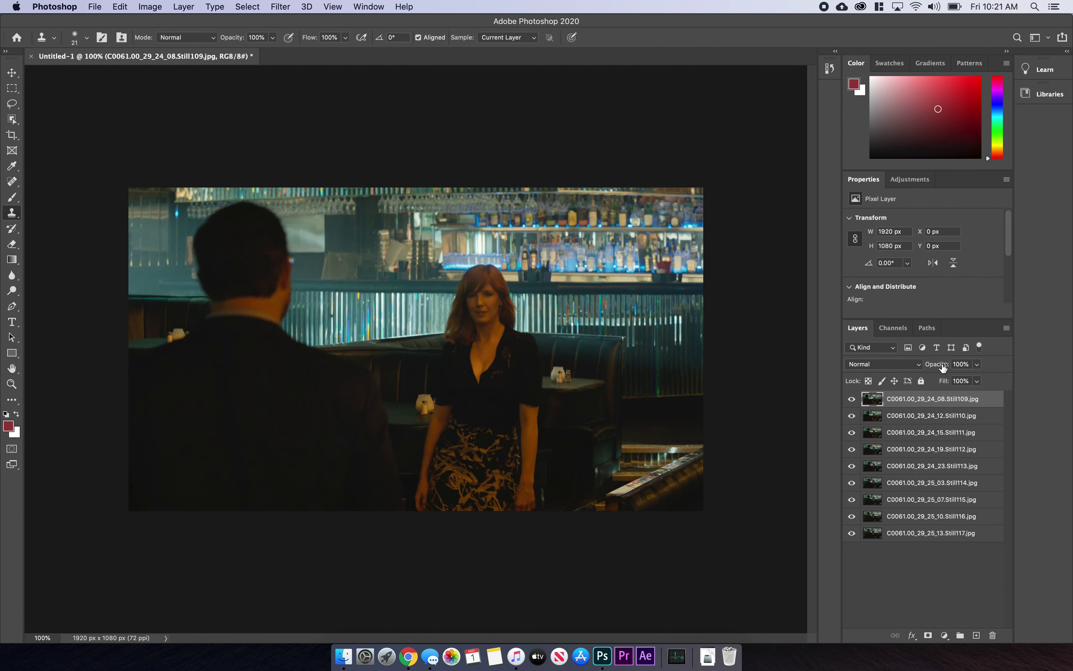
click(922, 438)
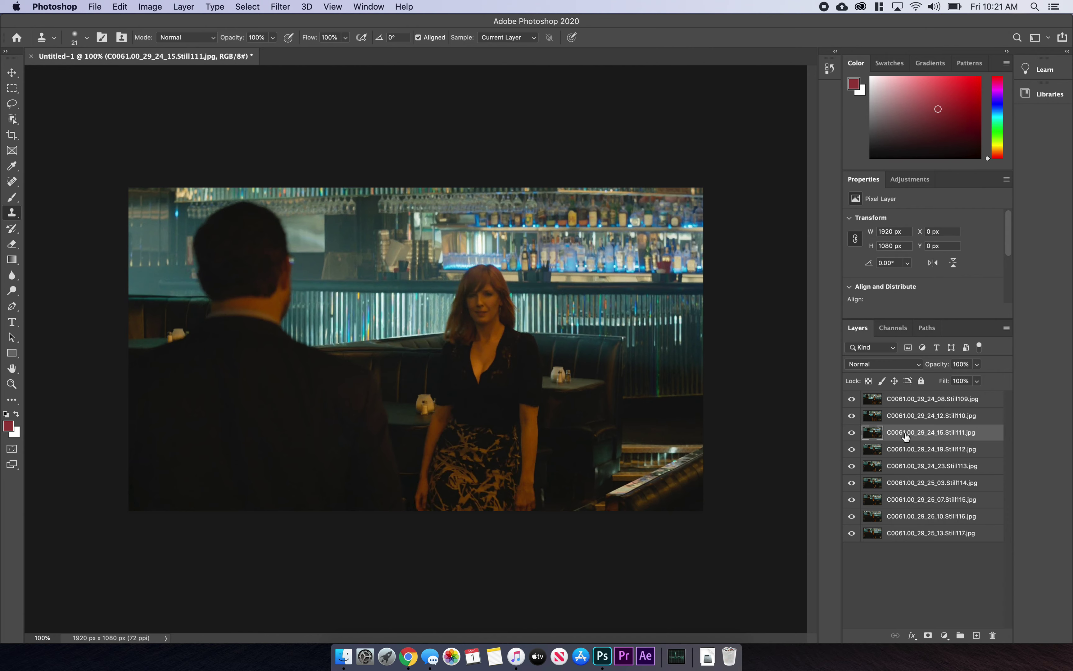
click(852, 400)
click(851, 416)
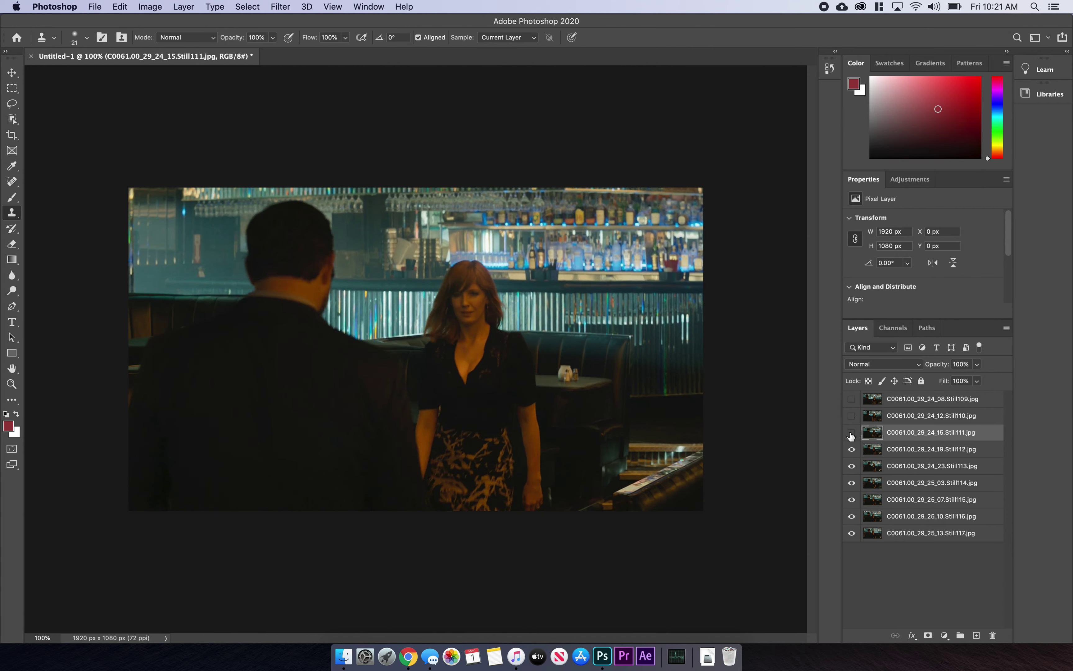
click(852, 433)
click(851, 432)
click(851, 416)
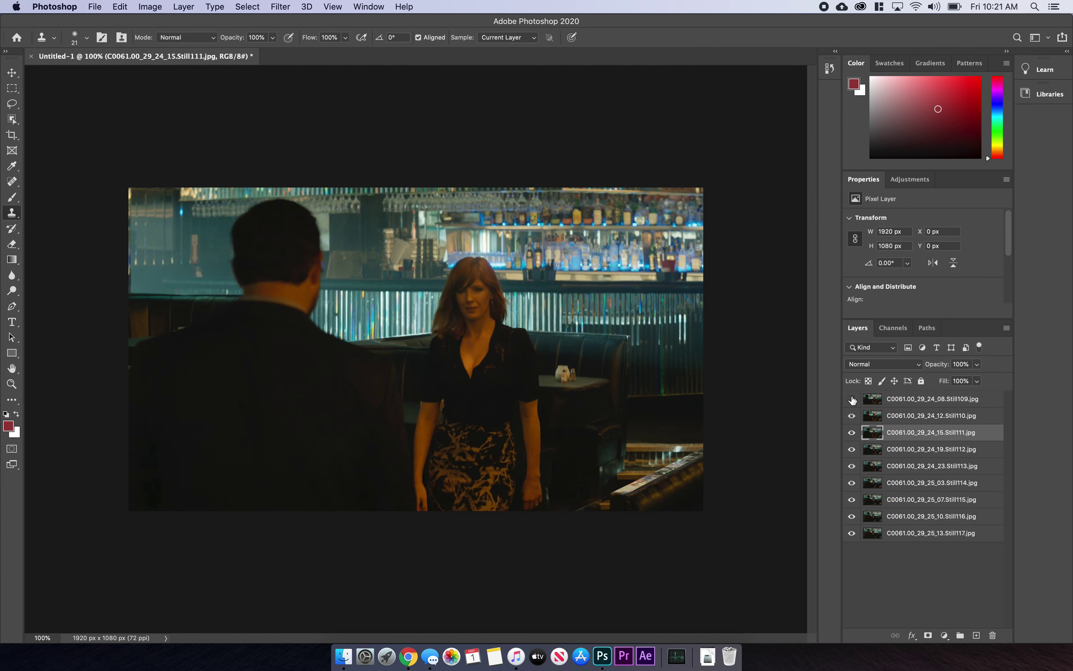
click(851, 399)
click(889, 404)
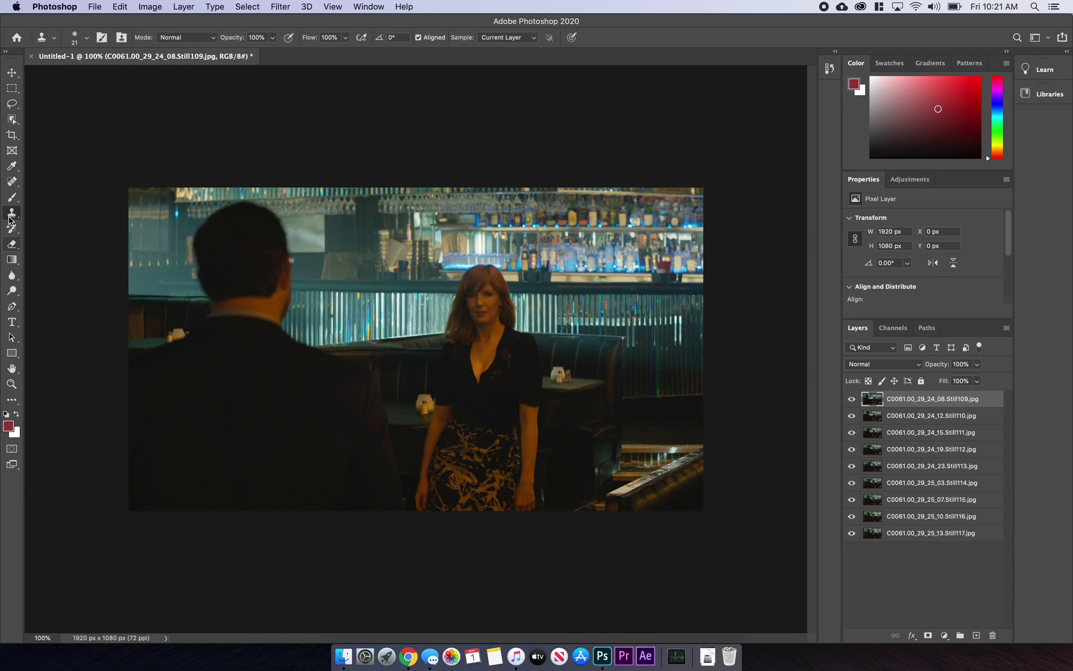
Paint red and cyan test strokes with the Brush tool, then undo them, keeping cyan selected
click(12, 197)
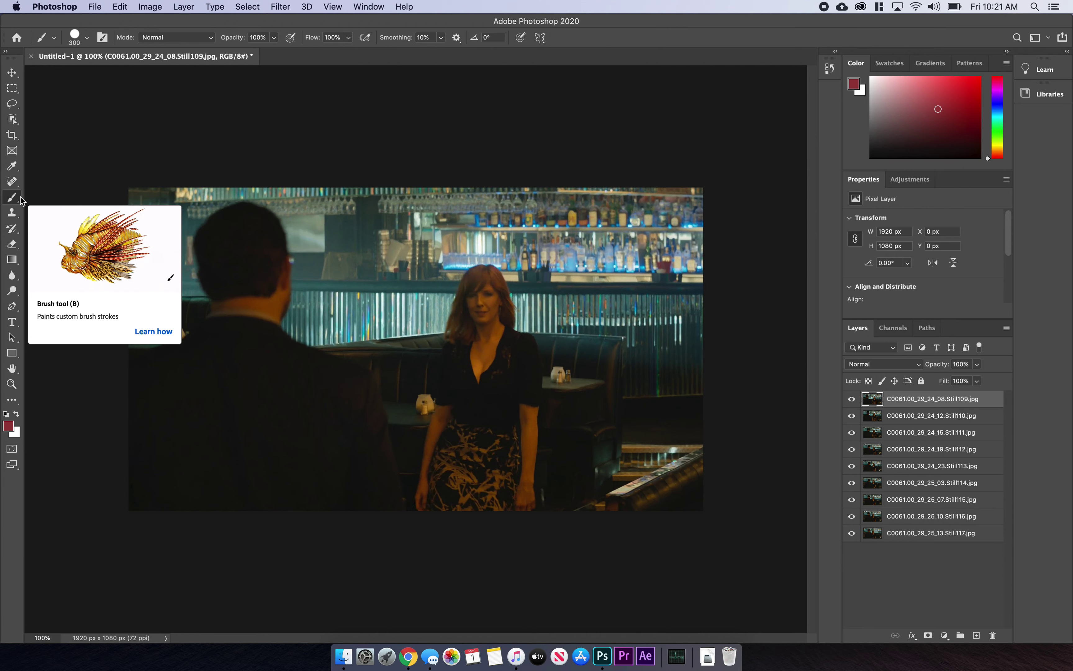
mouse_move(236, 234)
mouse_down()
mouse_move(288, 260)
mouse_move(450, 394)
mouse_up()
click(927, 91)
drag(999, 99, 999, 113)
drag(493, 248, 247, 440)
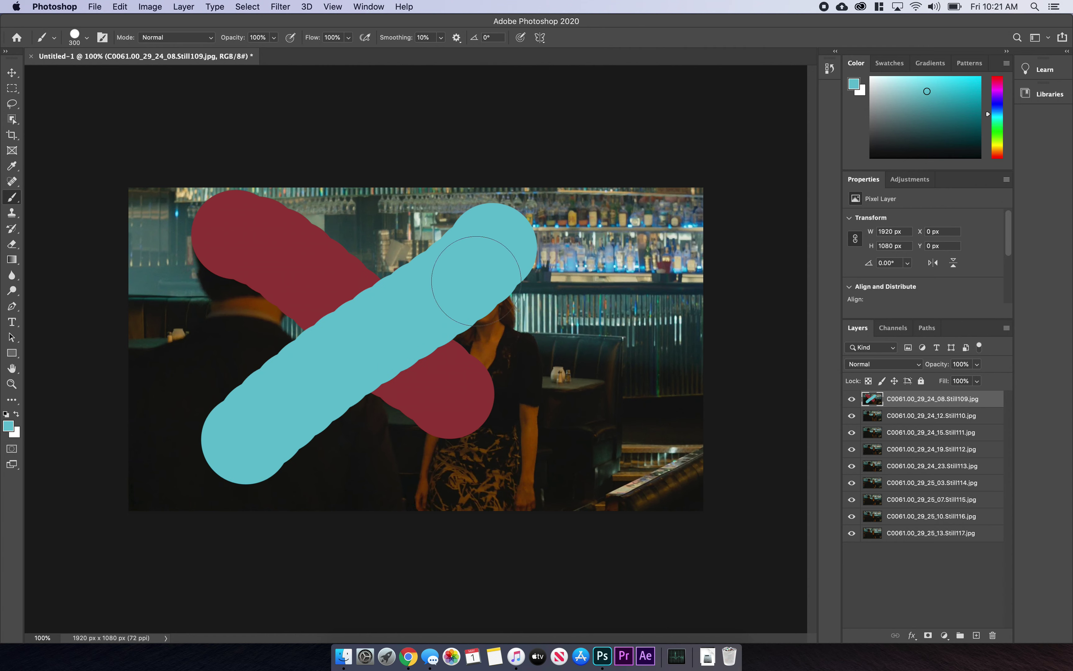
key(super+z)
key(super+z)
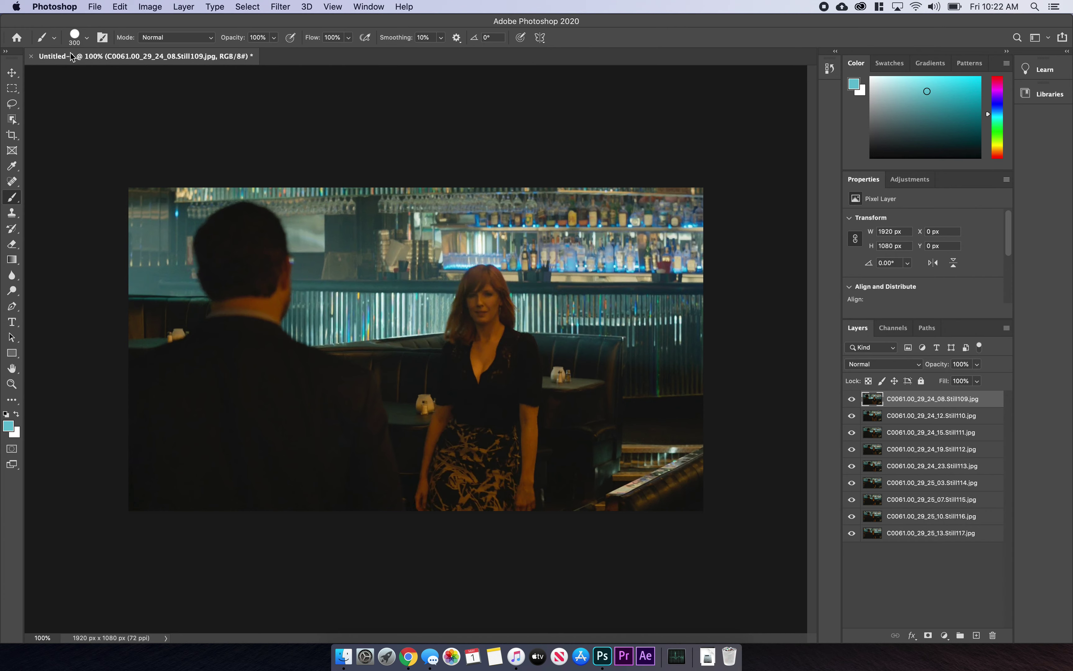
Set the brush to 62 px with softer hardness, testing and undoing two cyan strokes
click(87, 39)
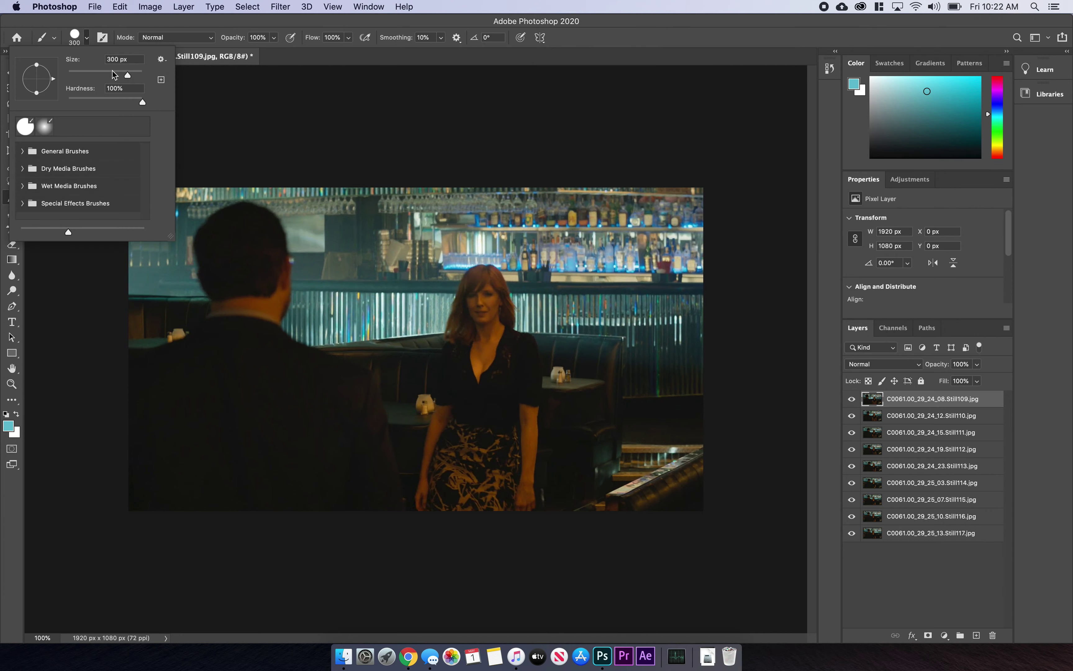
drag(113, 75, 91, 75)
drag(266, 231, 274, 310)
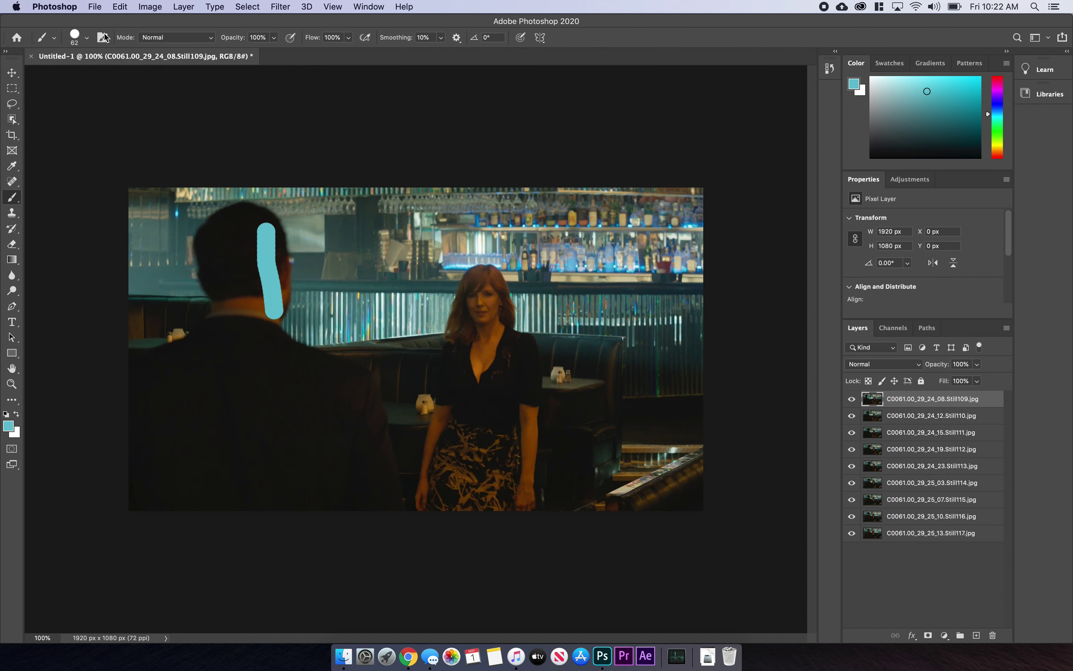
click(88, 39)
drag(142, 103, 94, 103)
drag(362, 226, 363, 354)
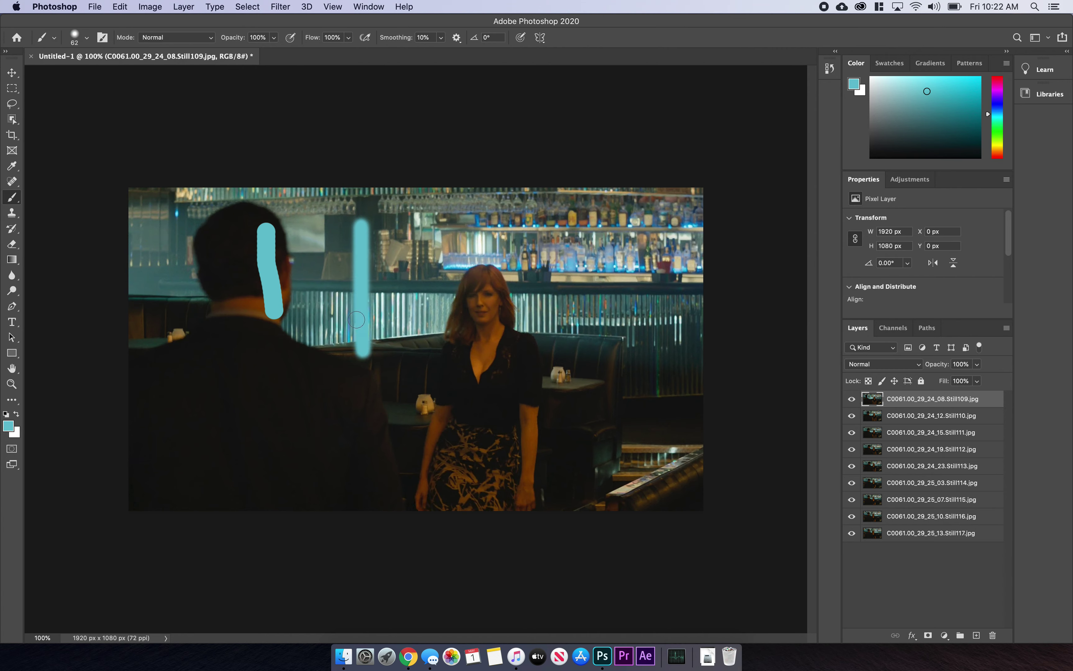
key(super+z)
key(super+z)
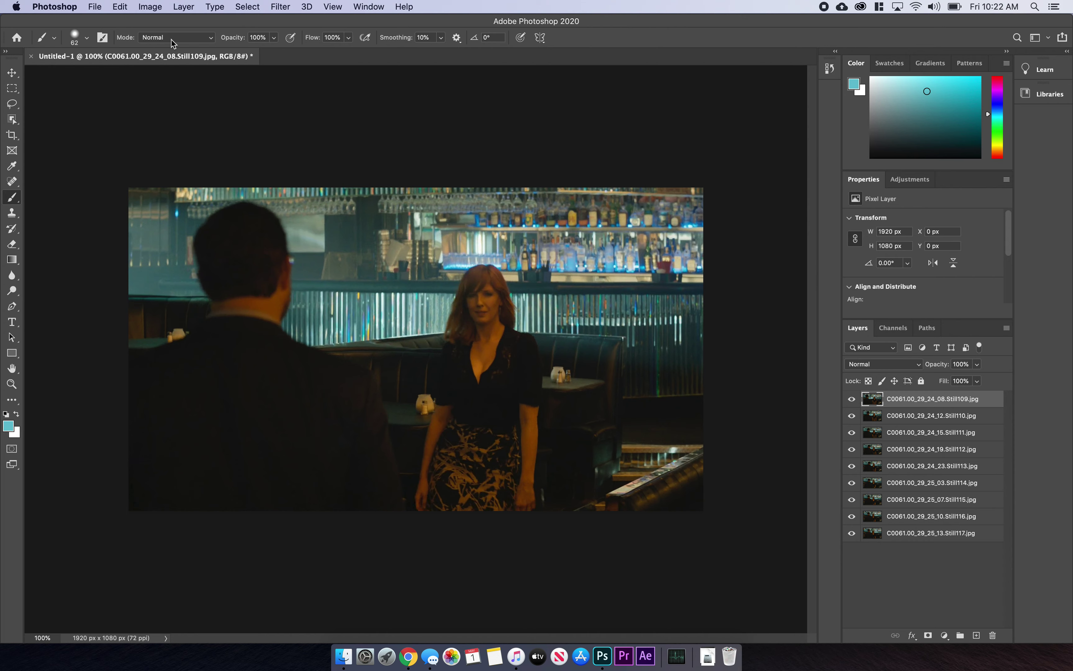
Test a stroke at 37% opacity in Normal mode, undo it, and restore opacity to 100%
click(172, 44)
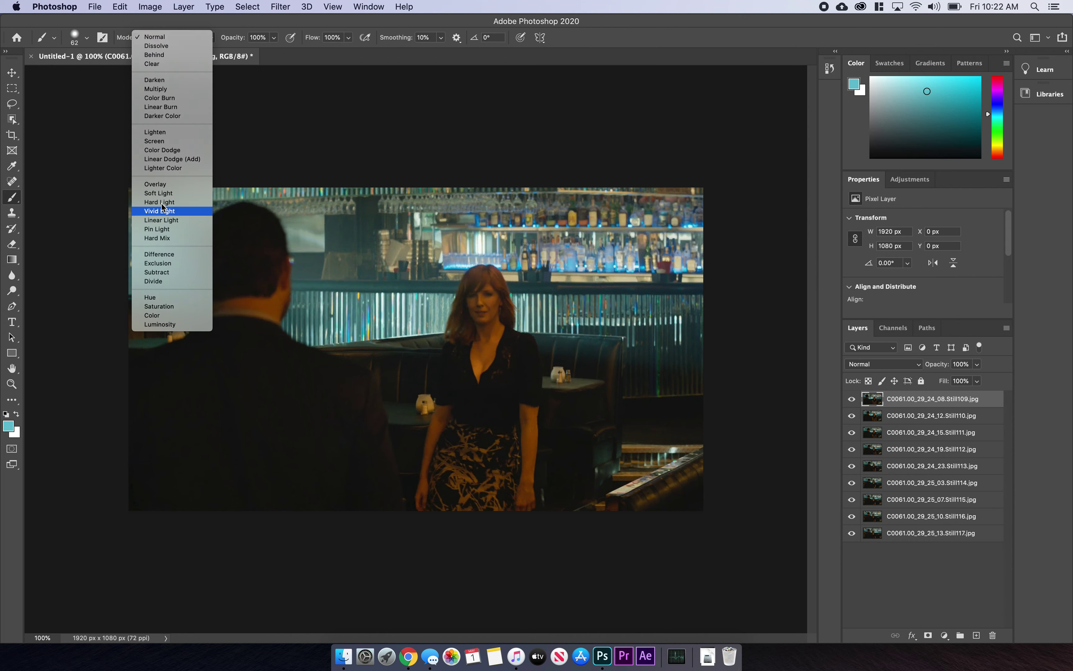
click(169, 38)
click(273, 39)
drag(271, 54, 239, 57)
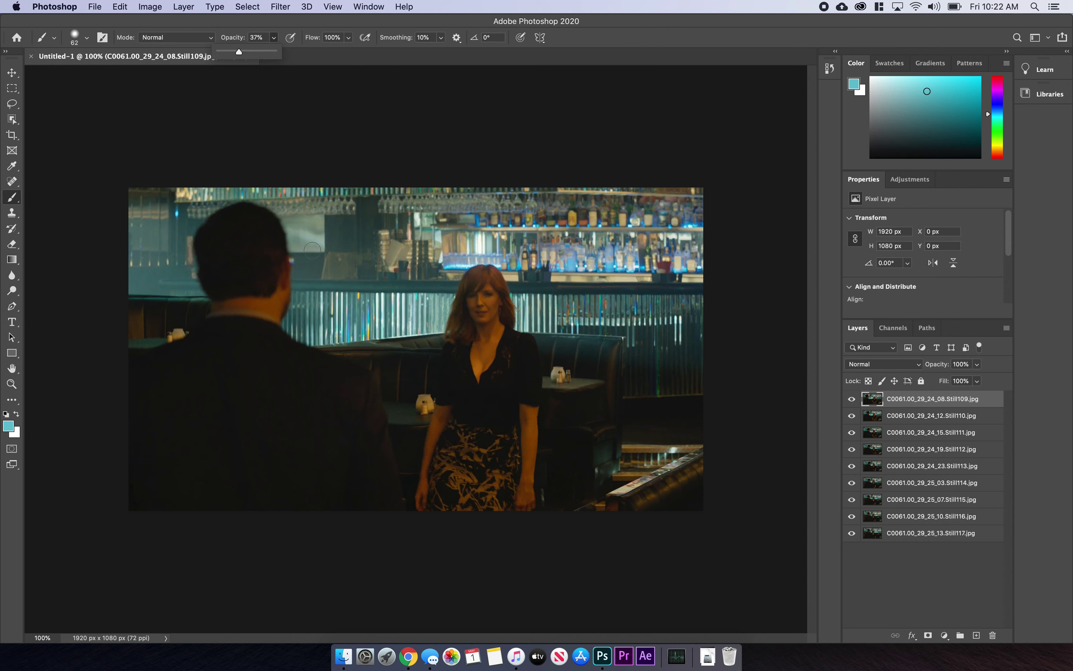
drag(277, 242, 269, 379)
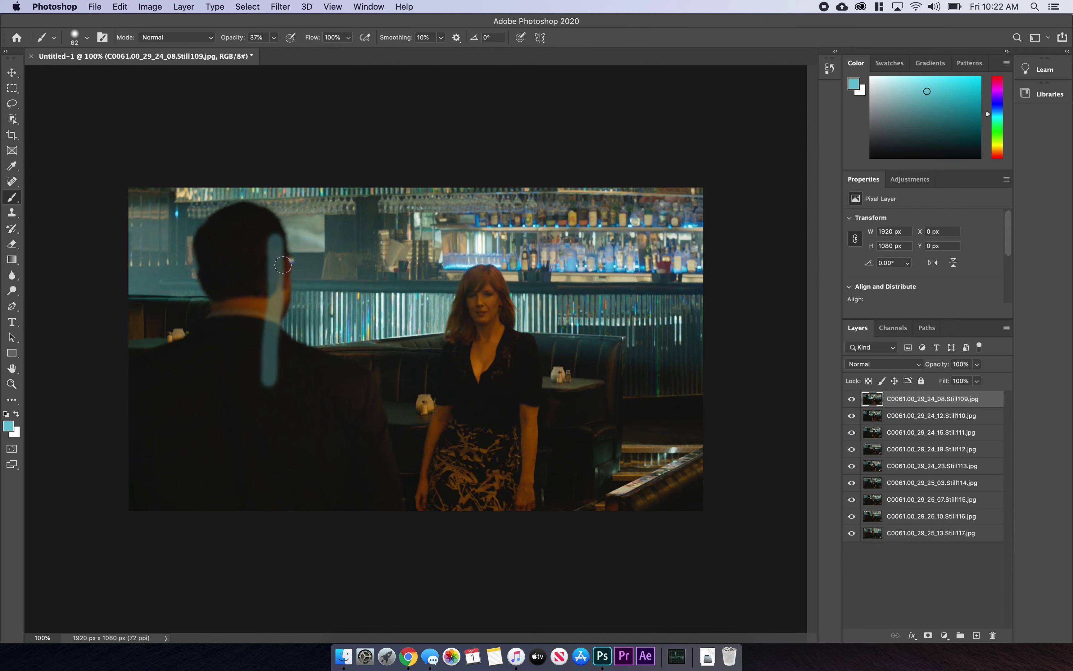
key(super+z)
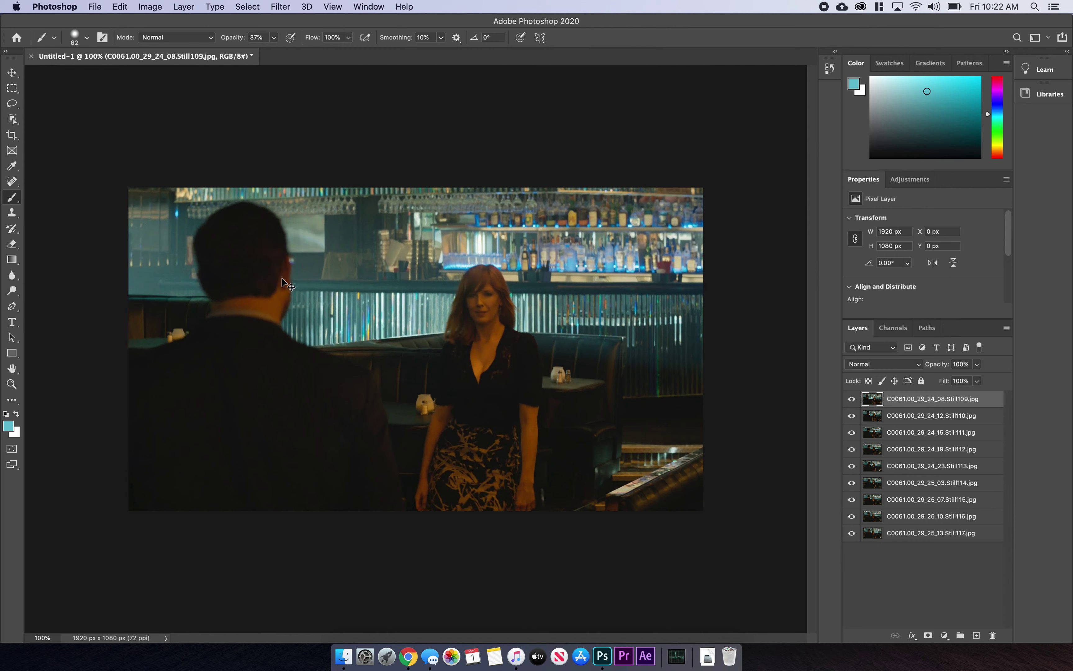
click(276, 39)
drag(274, 52, 311, 53)
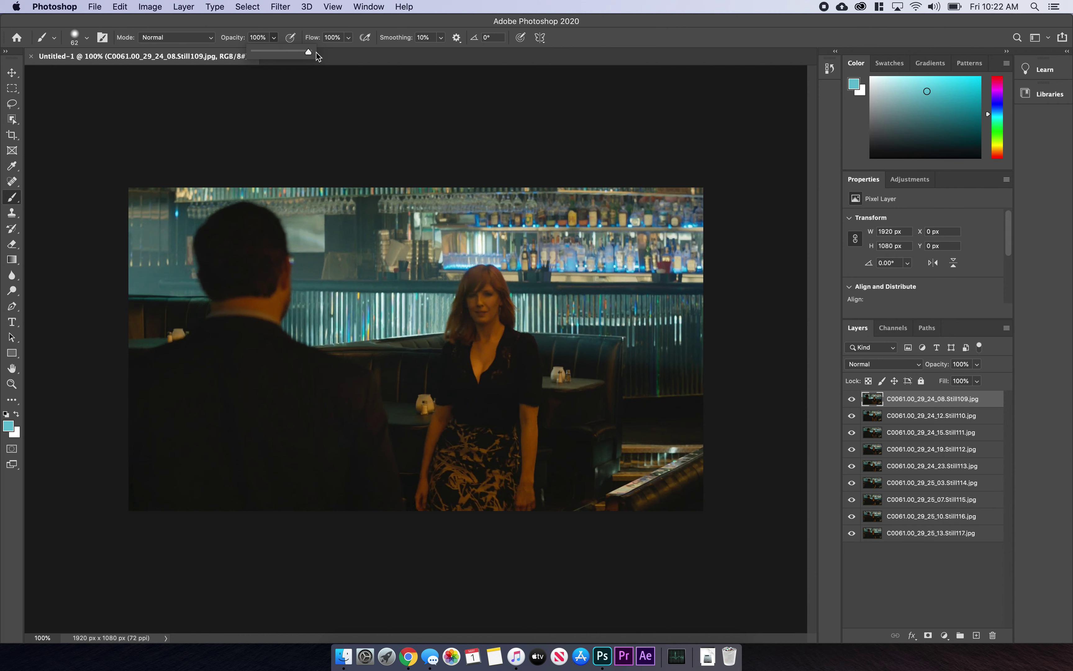
click(371, 27)
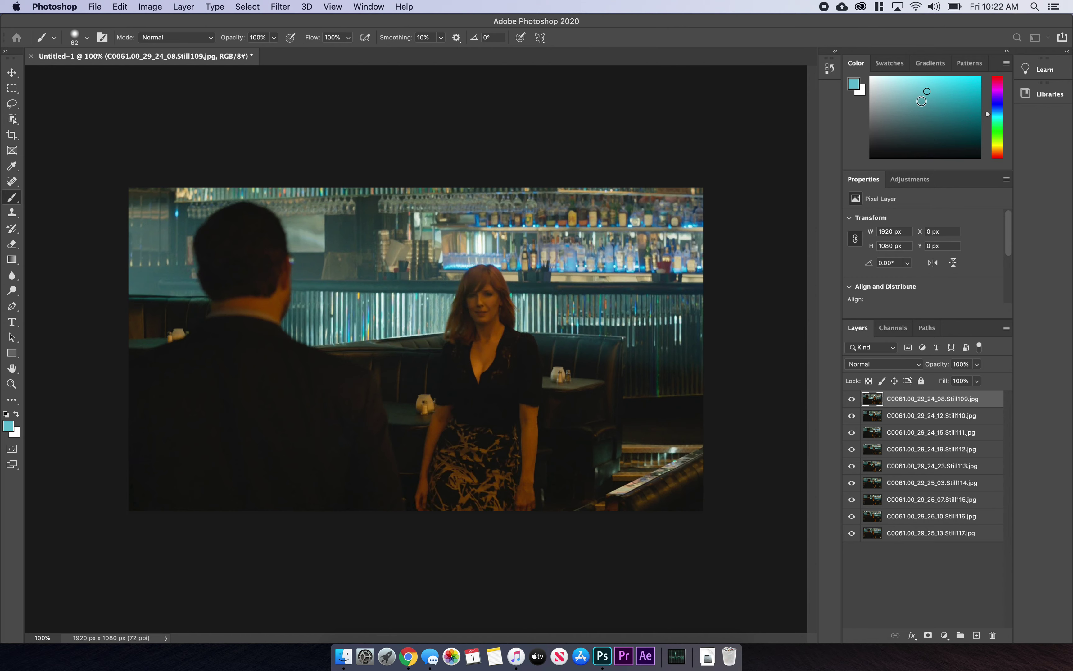
Move the paint colour from cyan through the hues and settle on a dark teal
drag(927, 91, 923, 113)
mouse_move(993, 118)
mouse_down()
mouse_move(998, 87)
mouse_move(1001, 162)
mouse_move(997, 90)
mouse_move(997, 111)
mouse_up()
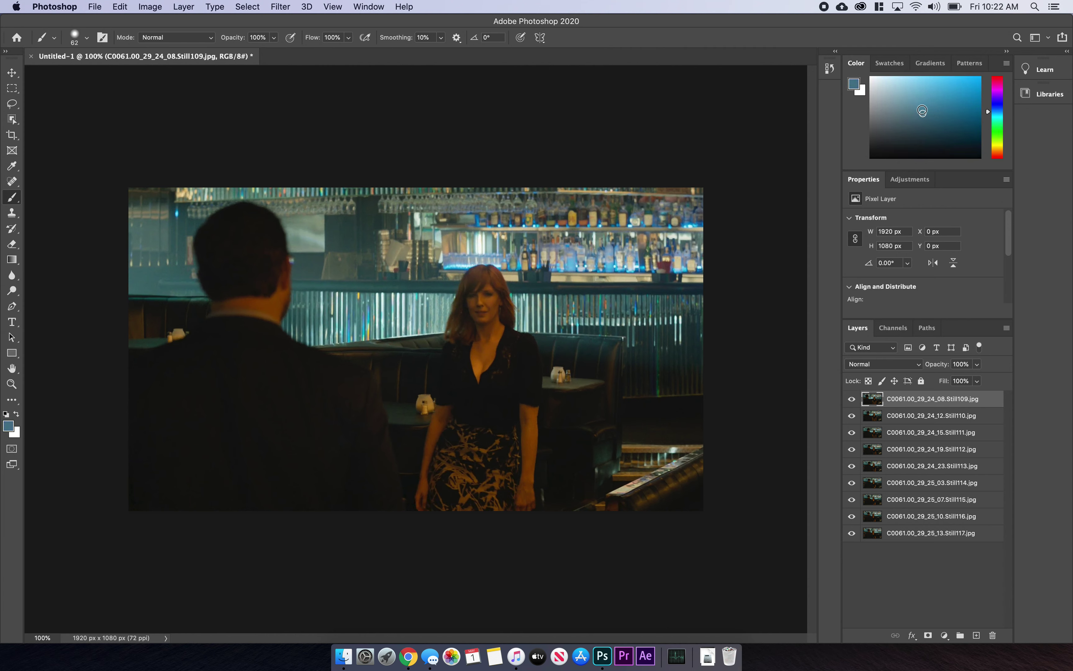
key(d)
key(x)
drag(873, 78, 984, 62)
click(919, 118)
click(909, 419)
click(897, 402)
mouse_move(892, 417)
mouse_down()
mouse_move(893, 387)
mouse_move(897, 444)
mouse_move(900, 419)
mouse_up()
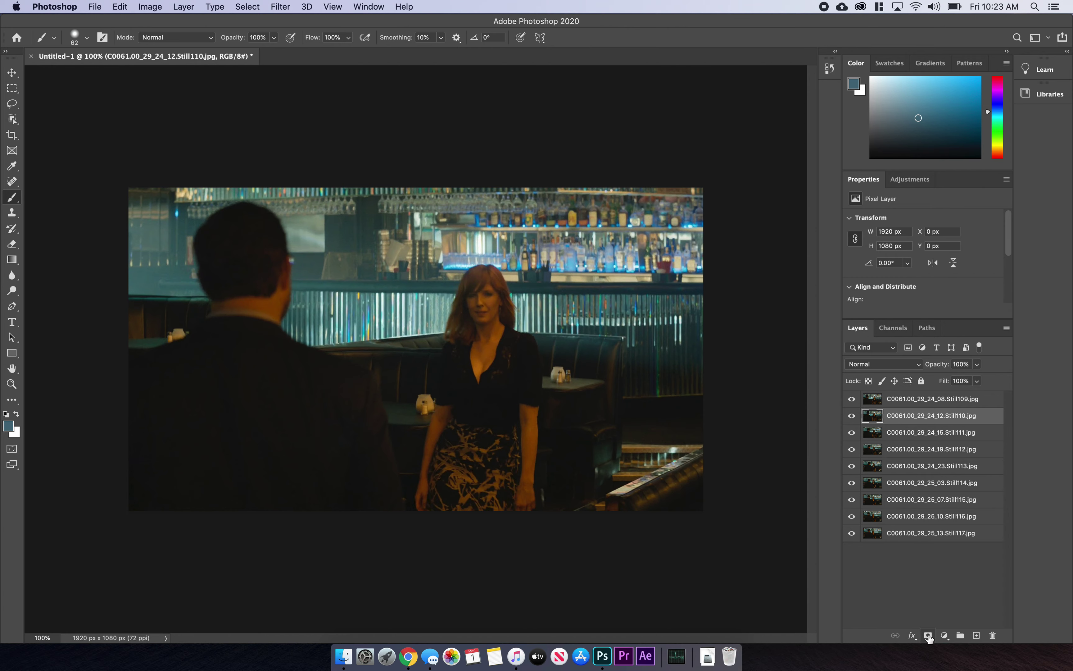
click(959, 636)
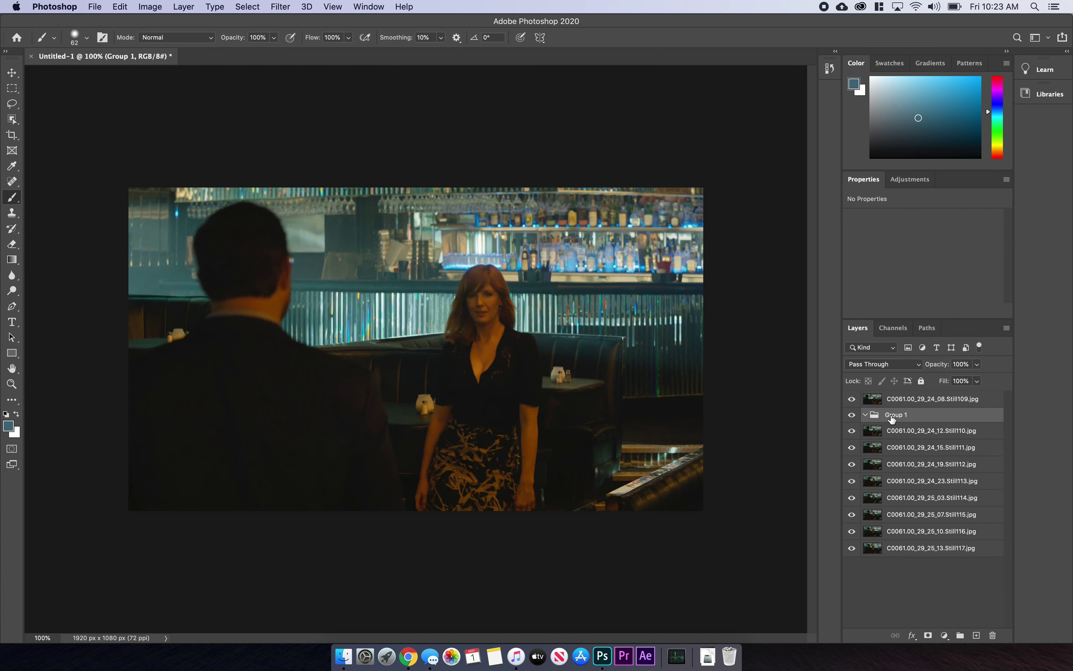
key(super+z)
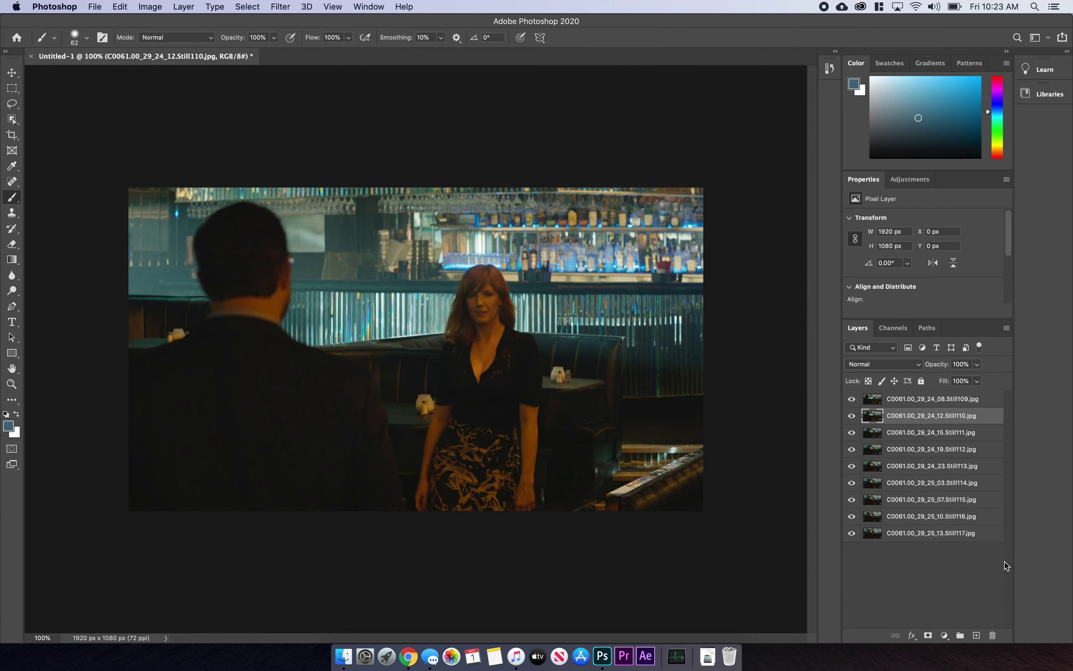
click(977, 636)
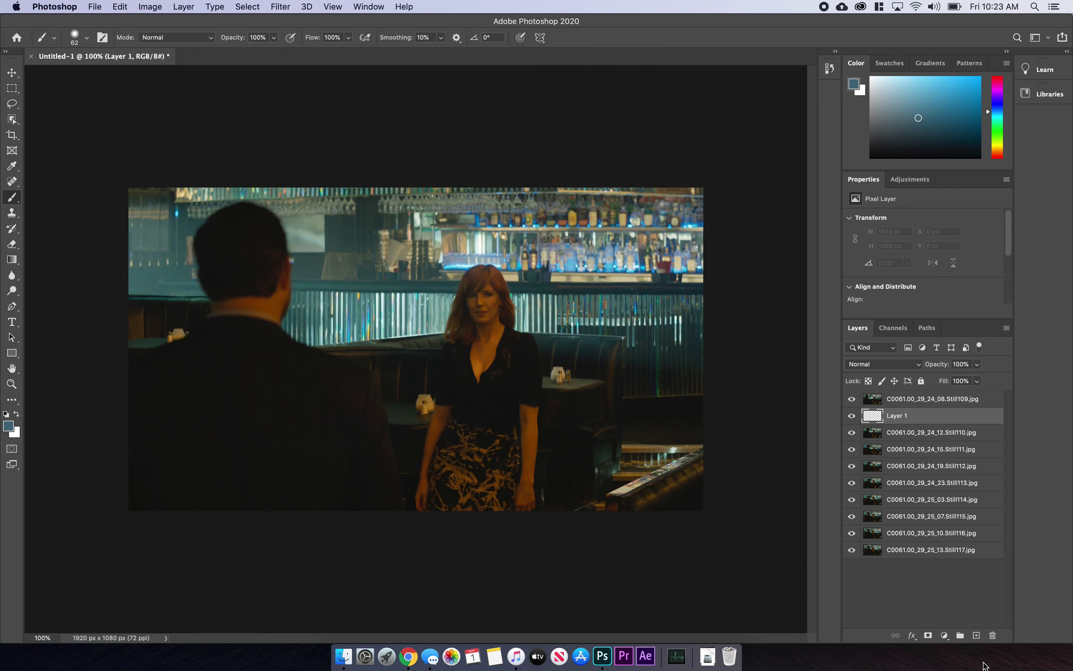
key(super+z)
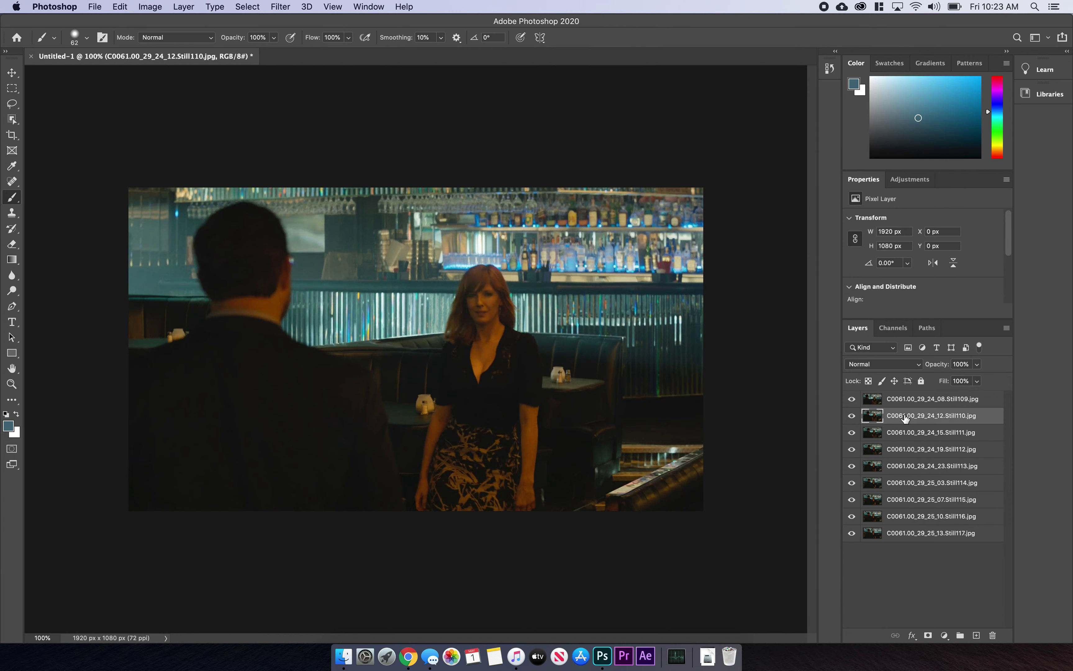
click(893, 401)
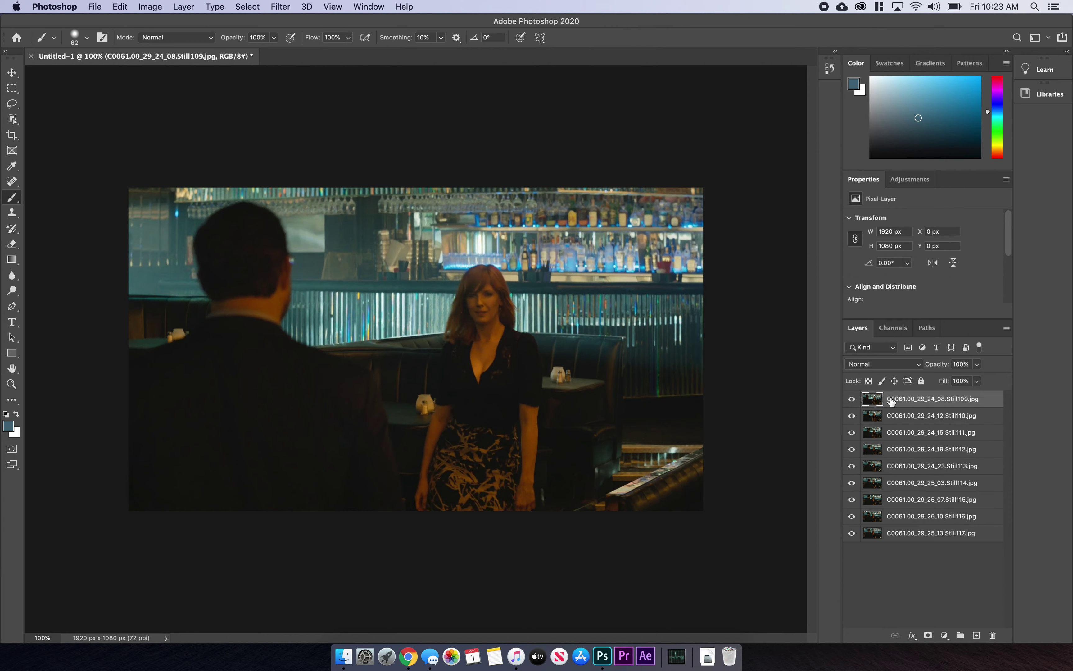
drag(893, 401, 976, 636)
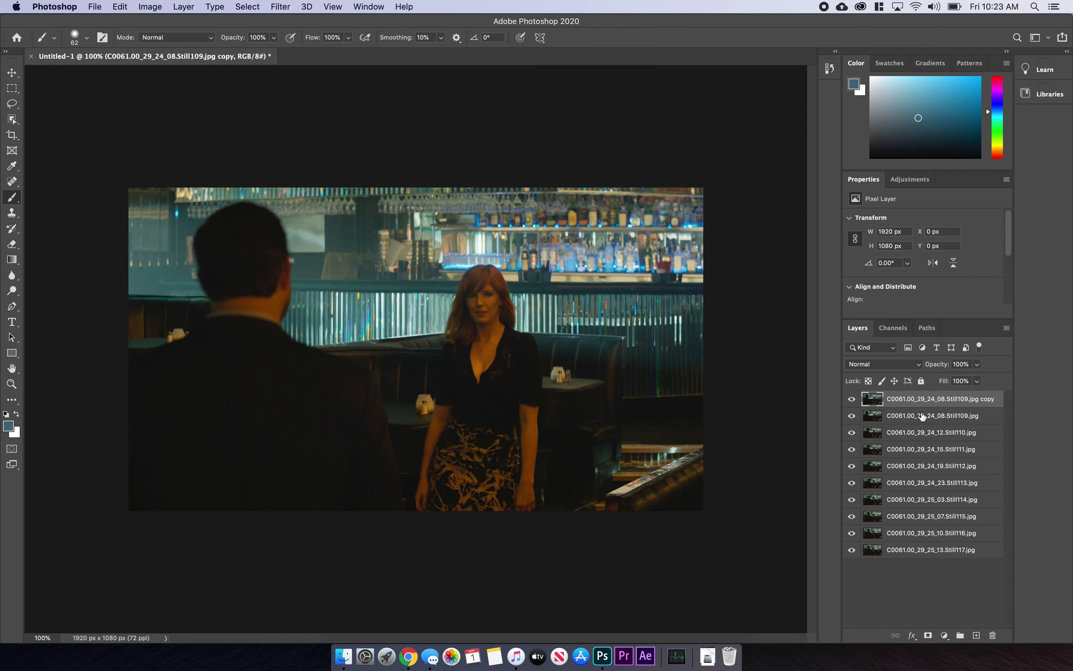
key(super+z)
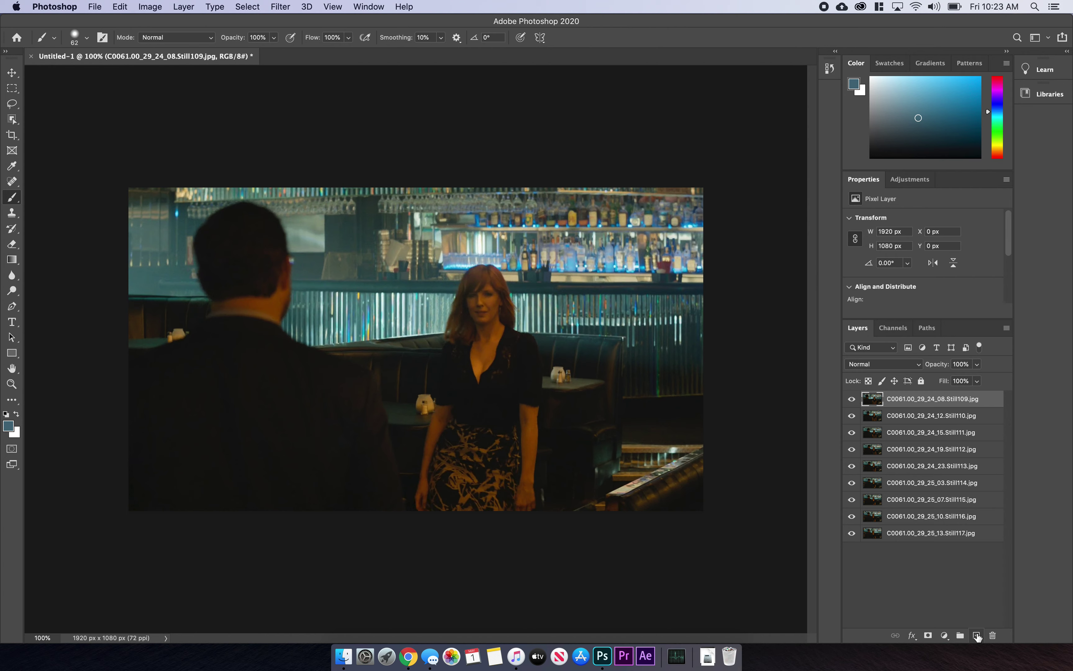
click(896, 419)
click(899, 406)
click(978, 365)
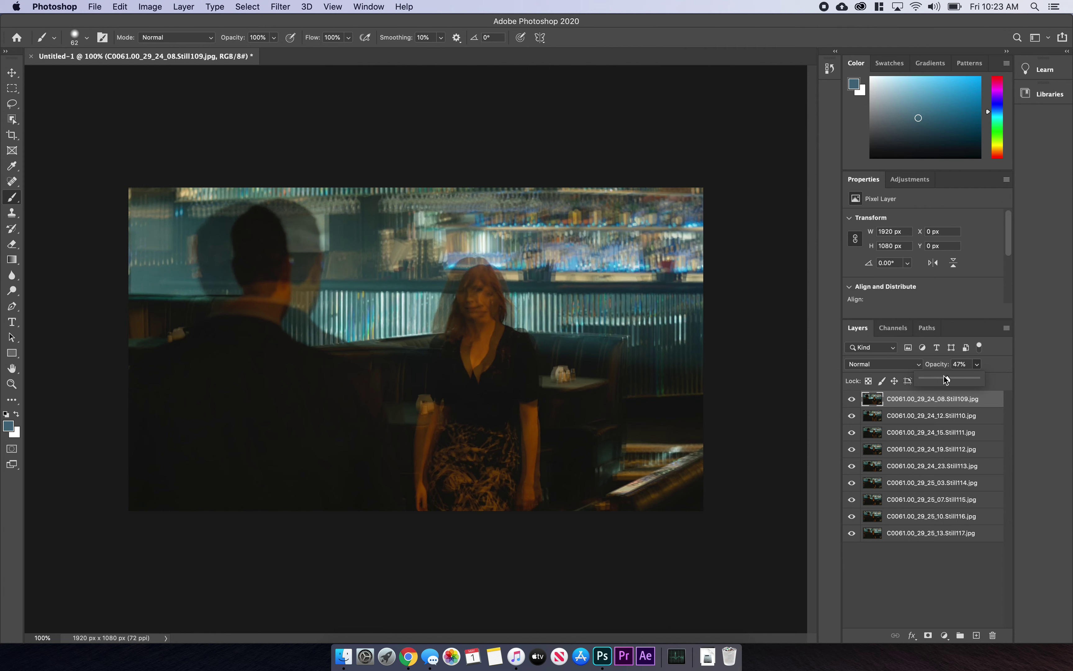
drag(948, 379, 992, 380)
click(904, 364)
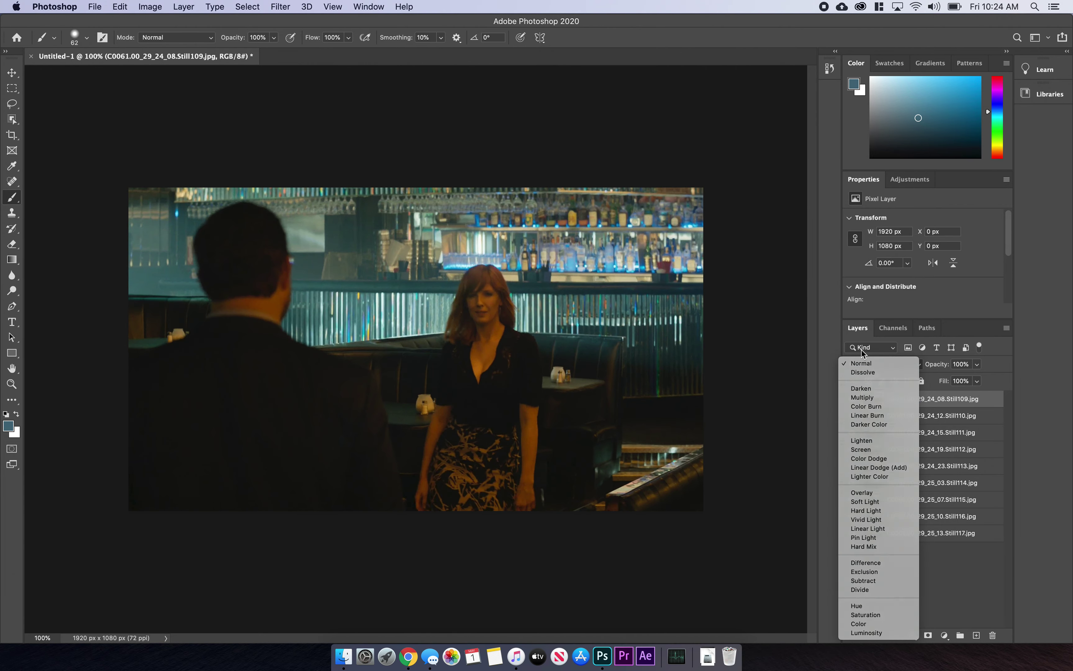
click(863, 353)
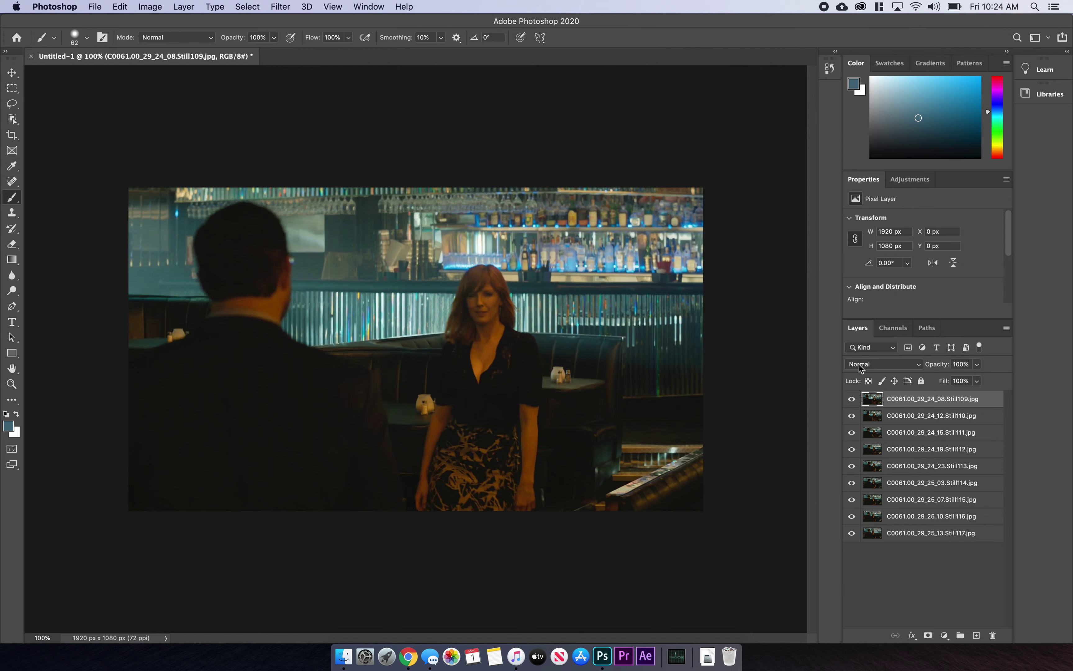
click(860, 364)
click(863, 368)
click(912, 364)
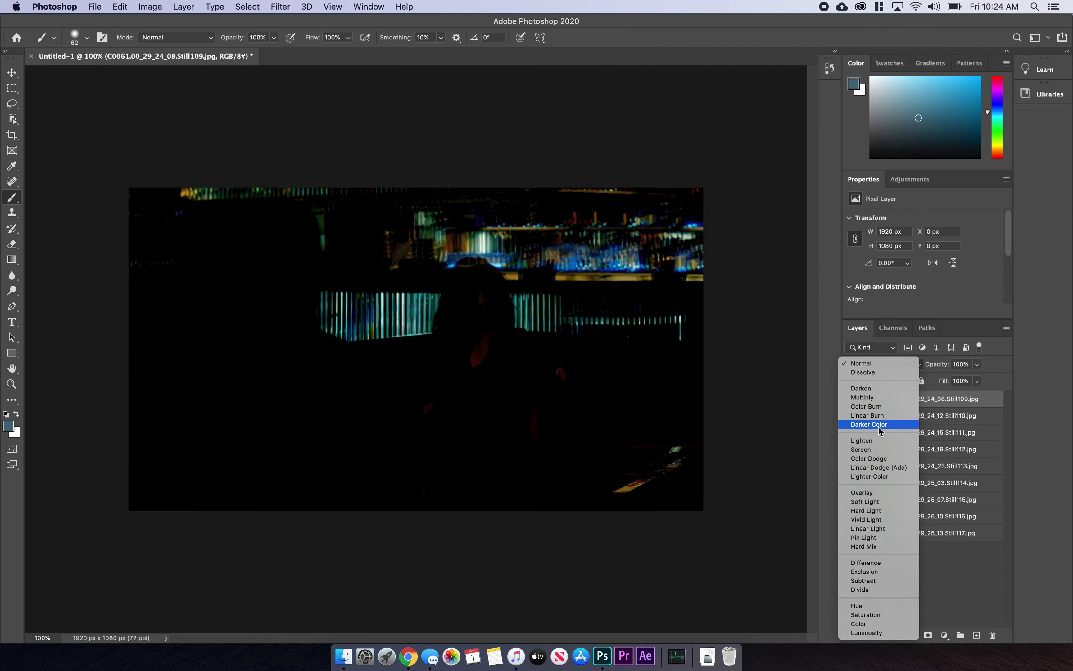
click(871, 365)
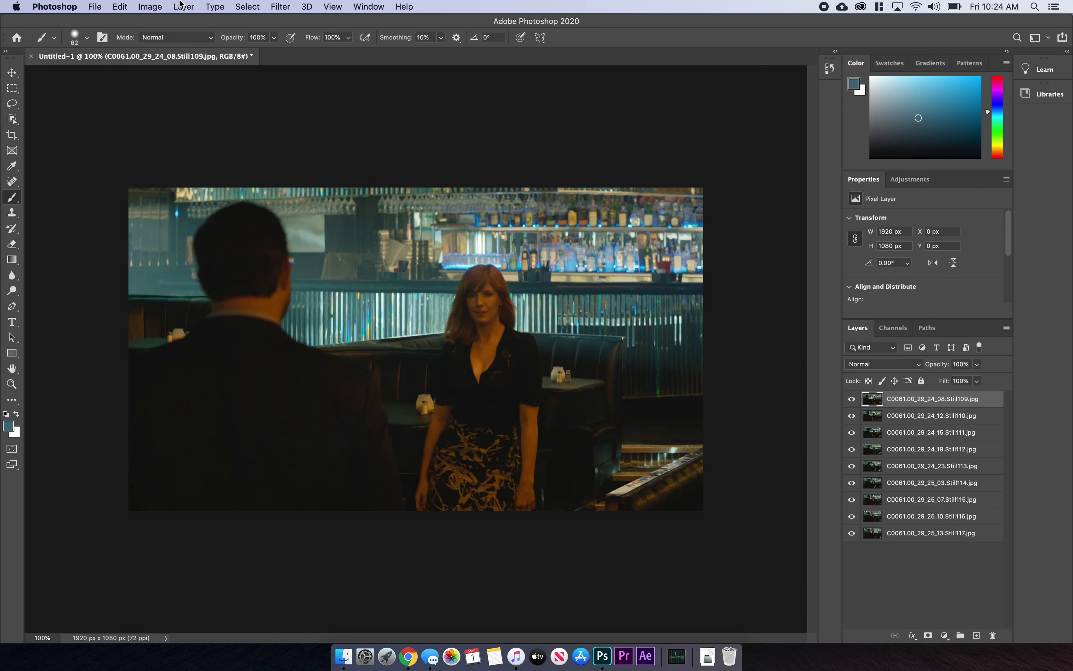
Look through the Edit menu and the lasso tool variants, landing on Object Selection
click(118, 6)
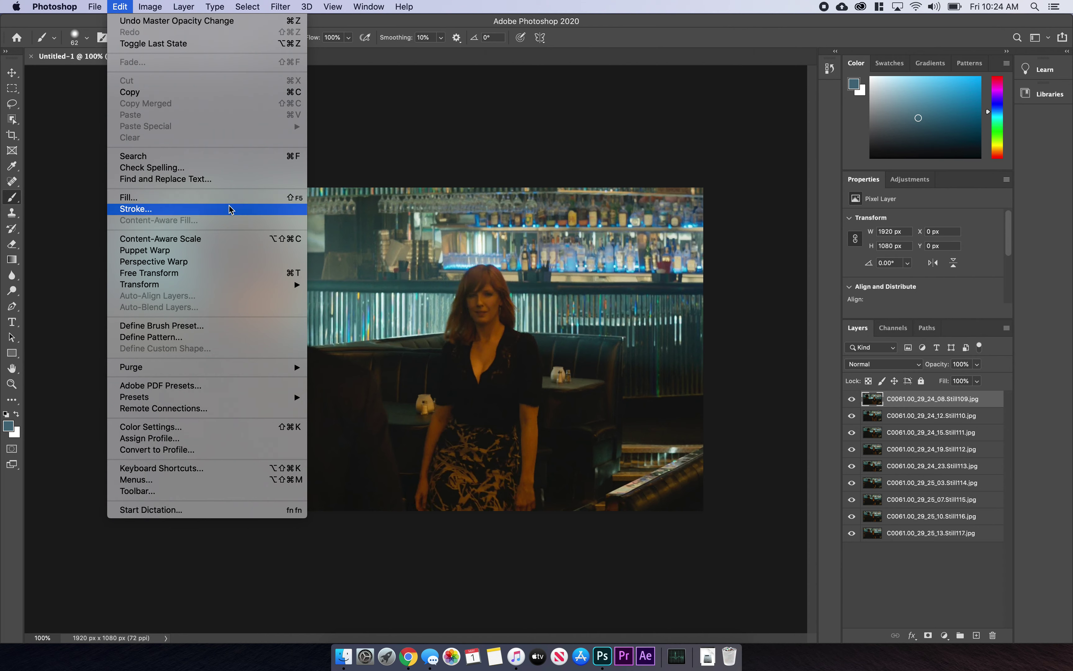
click(393, 135)
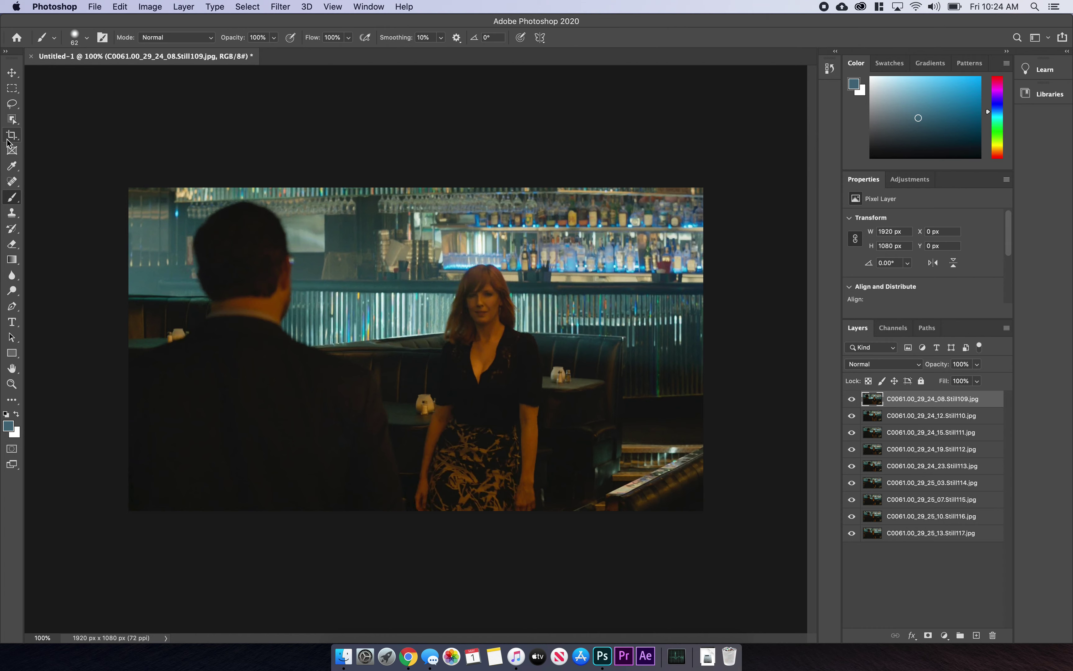
click(13, 106)
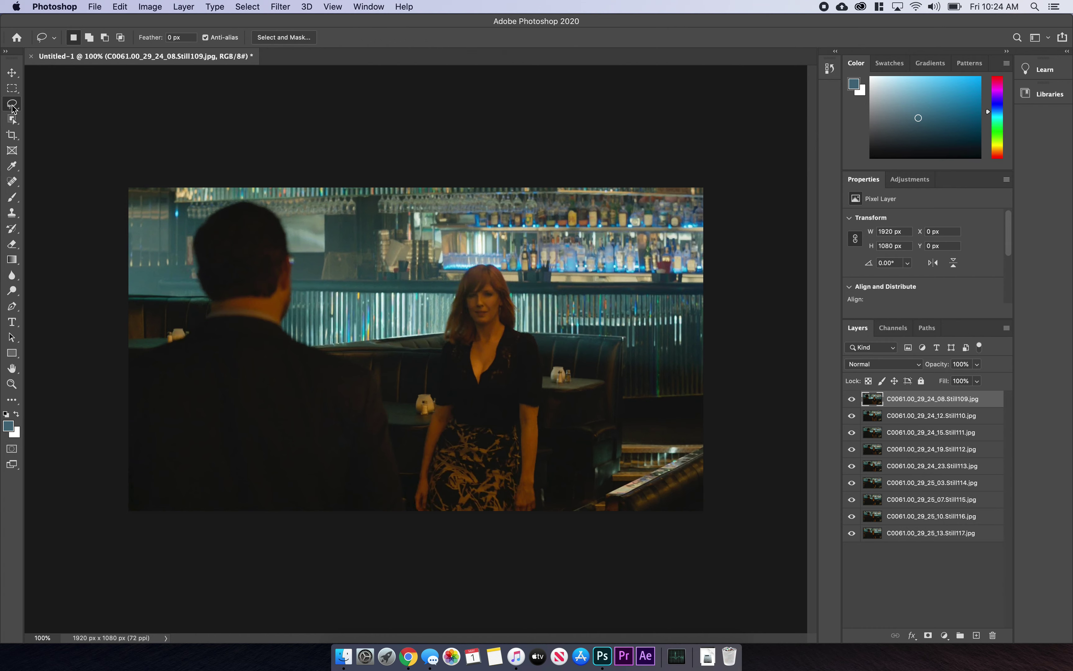
click(13, 106)
right_click(13, 107)
click(12, 106)
Choose the Quick Selection Tool from the selection tool group
click(13, 120)
right_click(13, 120)
click(53, 131)
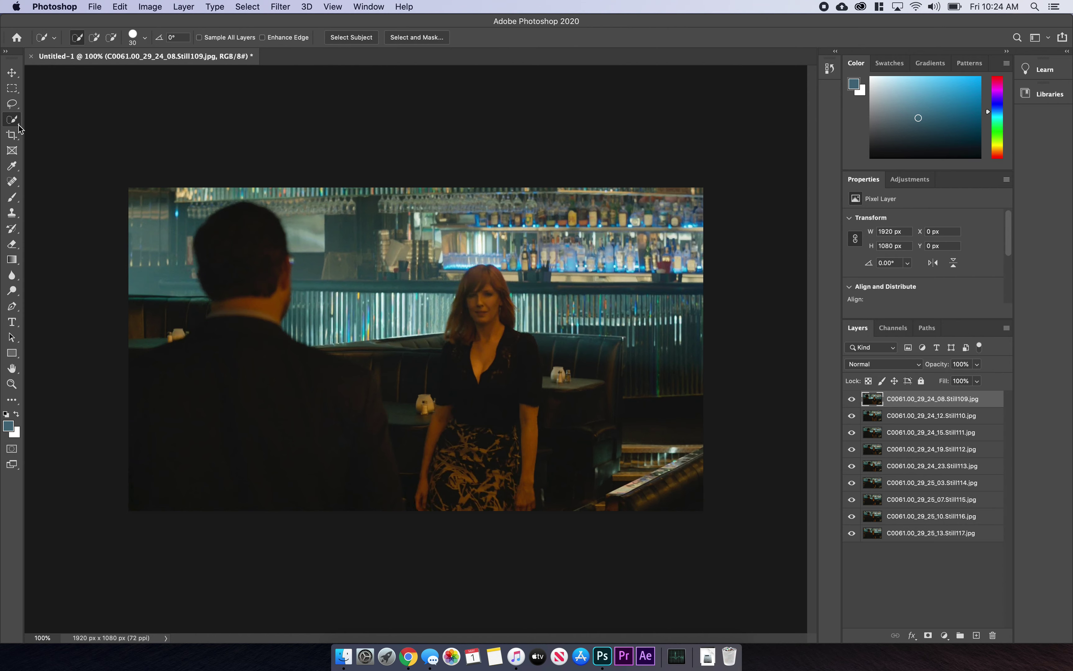
right_click(11, 121)
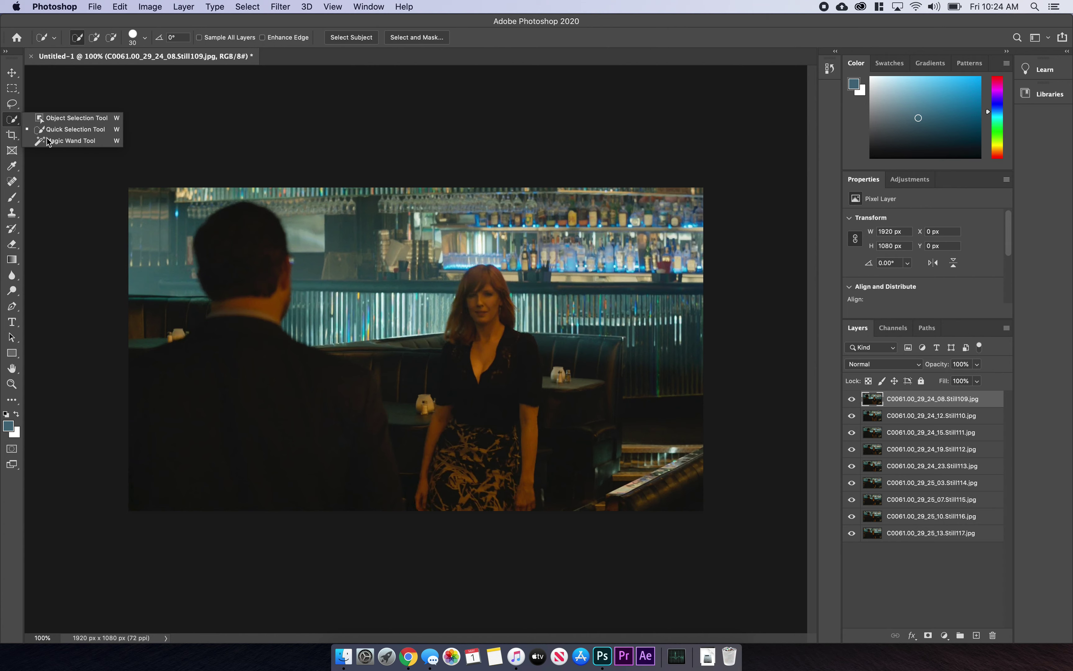
click(12, 199)
right_click(11, 201)
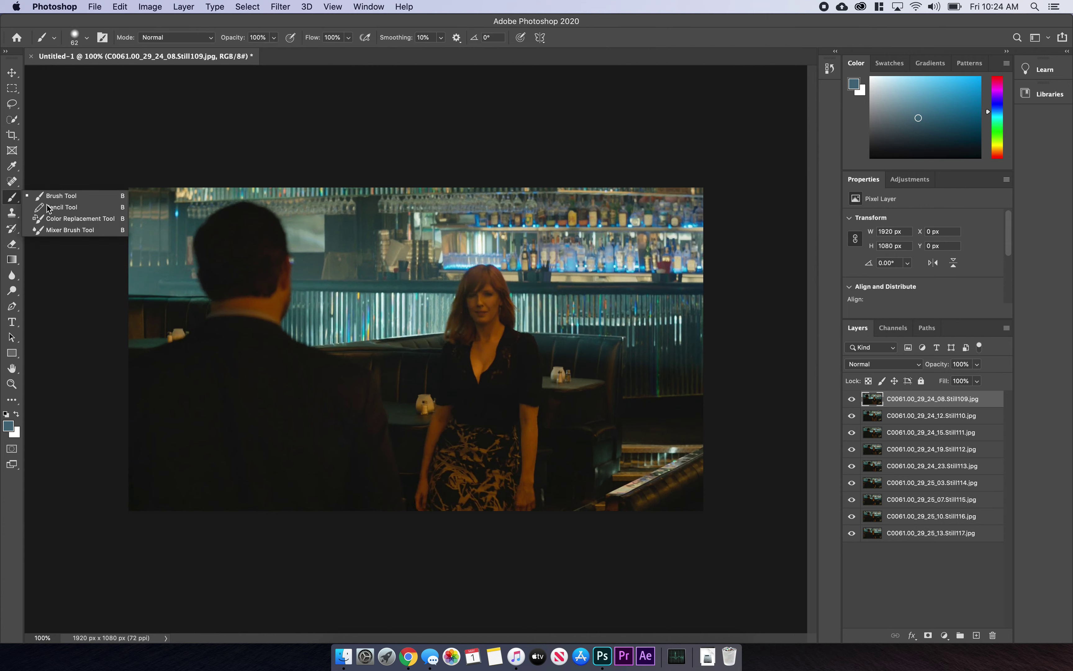
click(12, 120)
right_click(12, 120)
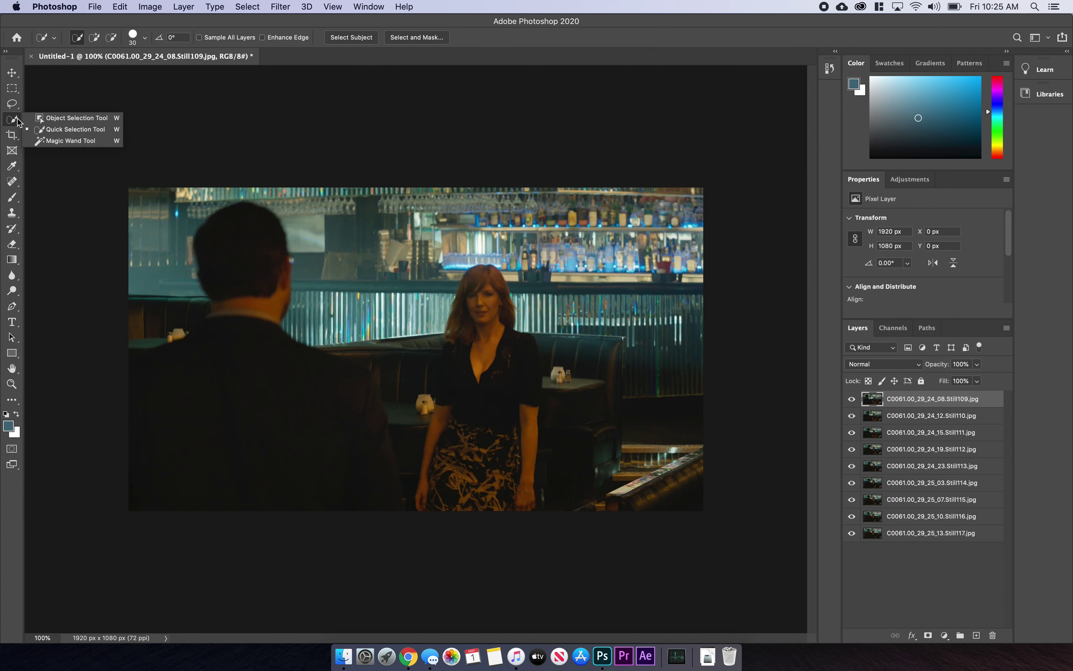
Quick-select the man's head and shoulders, subtract the table area, and add the lower-right counter
click(50, 129)
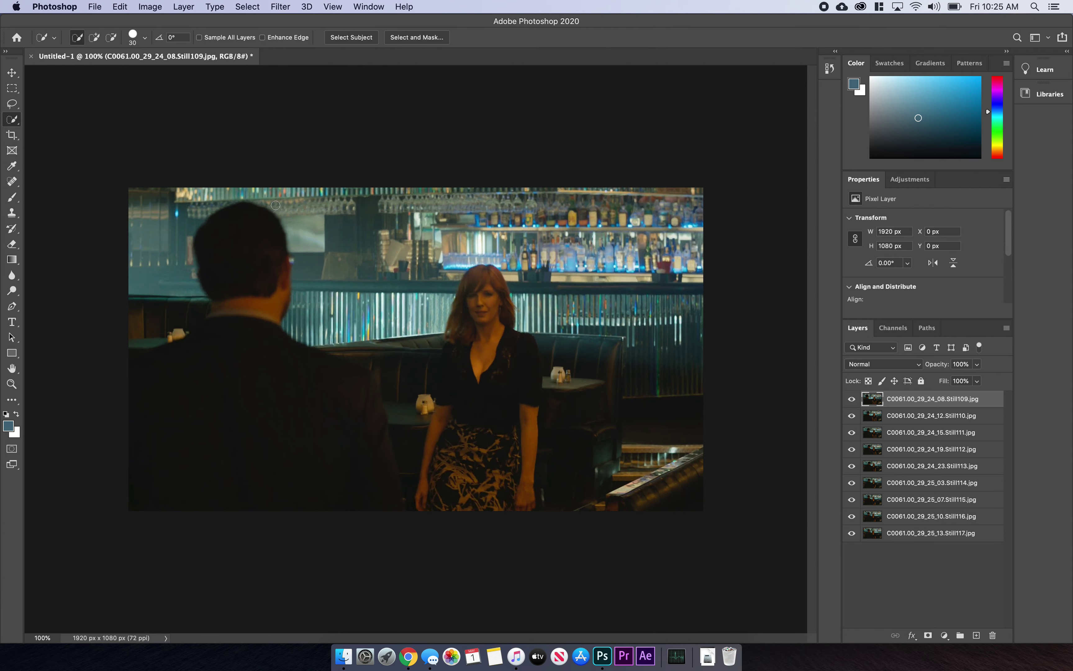
mouse_move(243, 228)
mouse_down()
mouse_move(227, 440)
mouse_move(304, 370)
mouse_up()
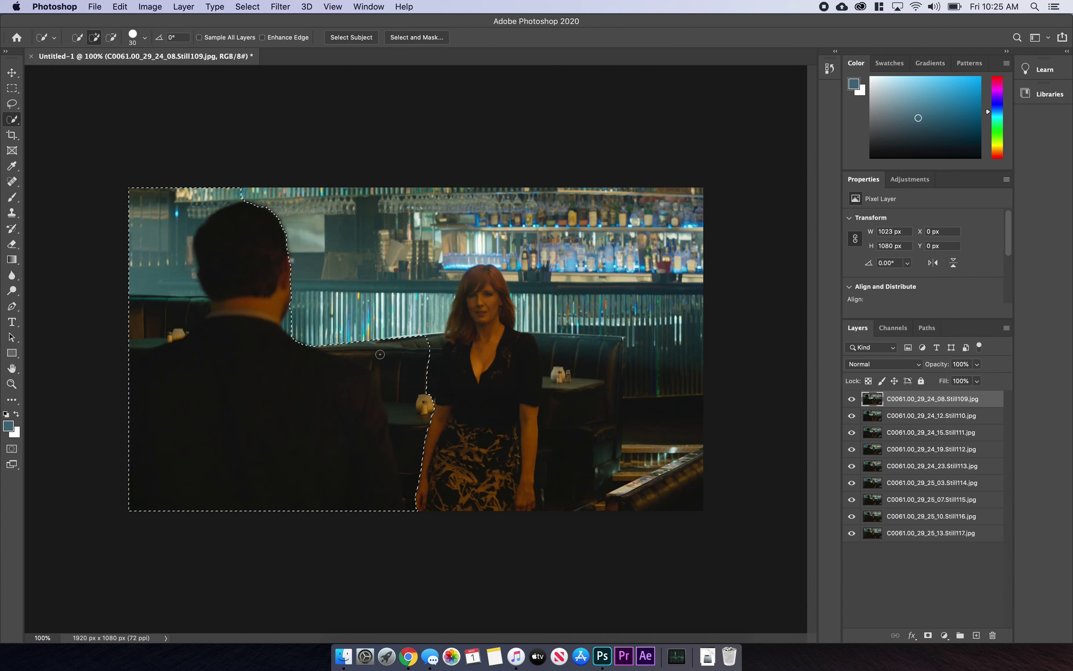
key(alt)
mouse_move(383, 326)
mouse_down()
mouse_move(371, 343)
mouse_move(401, 348)
mouse_move(391, 357)
mouse_move(400, 373)
mouse_move(421, 355)
mouse_move(397, 410)
mouse_move(422, 470)
mouse_move(432, 406)
mouse_up()
key(alt)
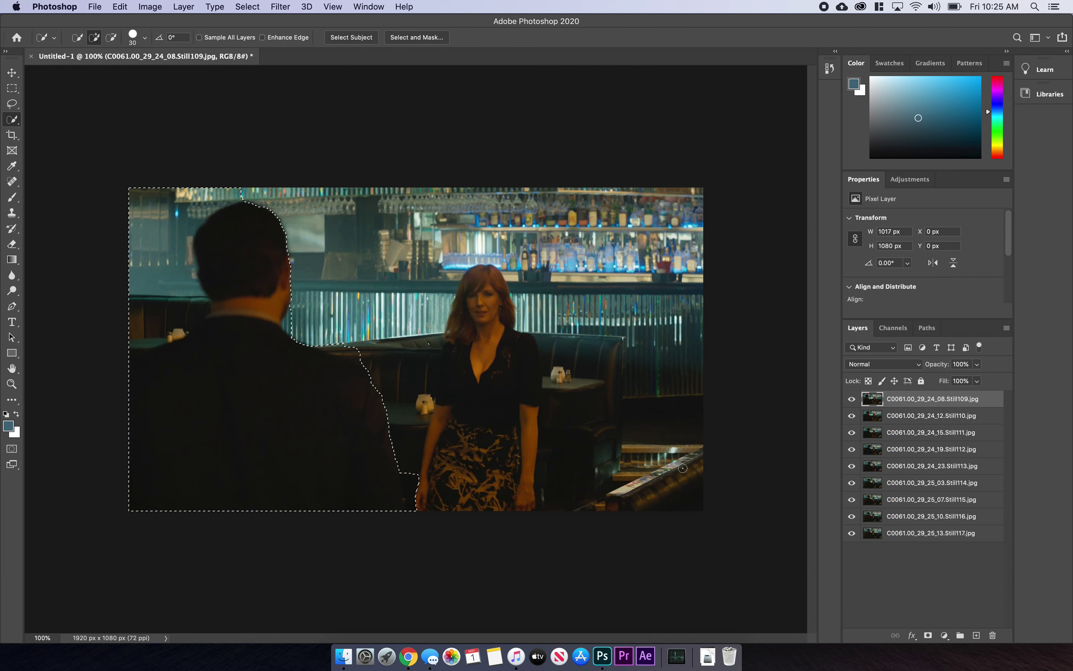
drag(683, 461, 612, 490)
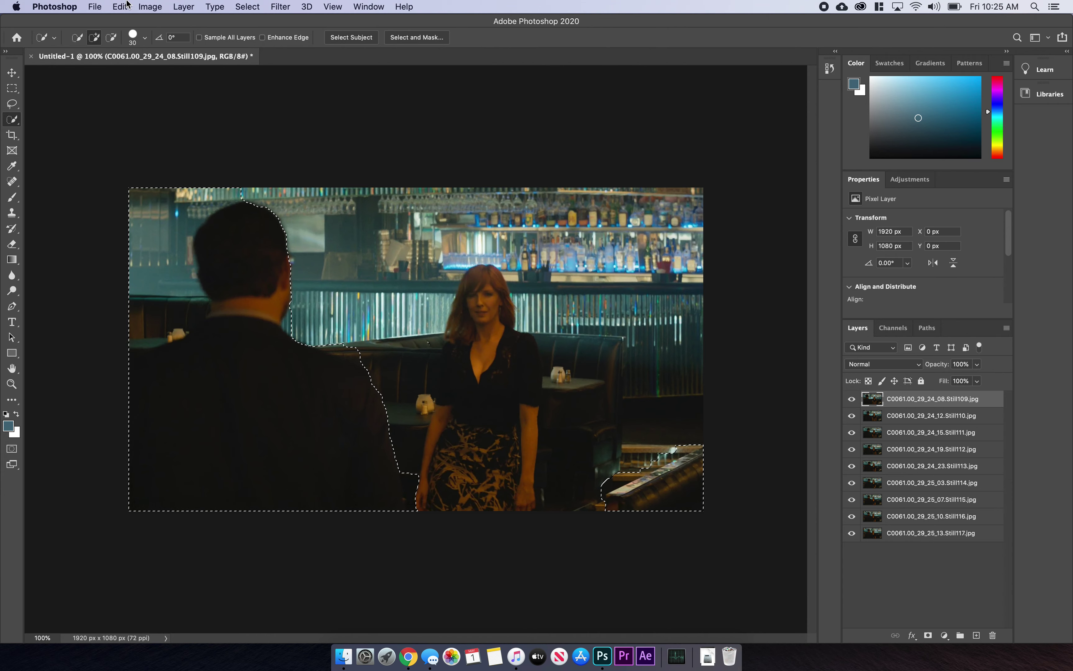
Fill the selected man and counter area with Content-Aware contents
click(150, 6)
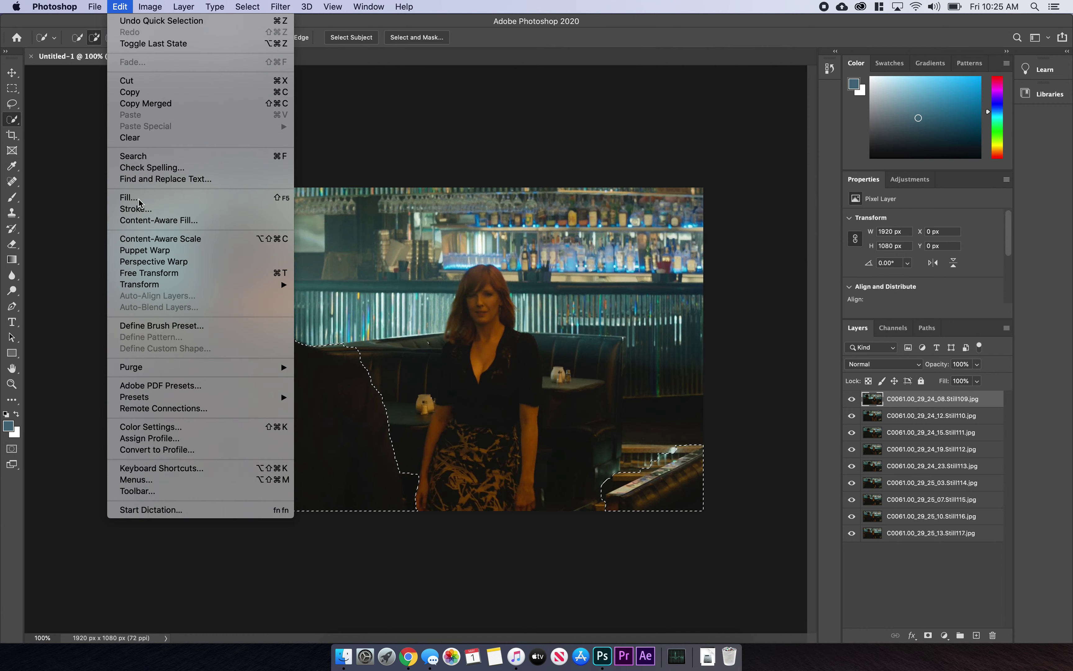
click(139, 202)
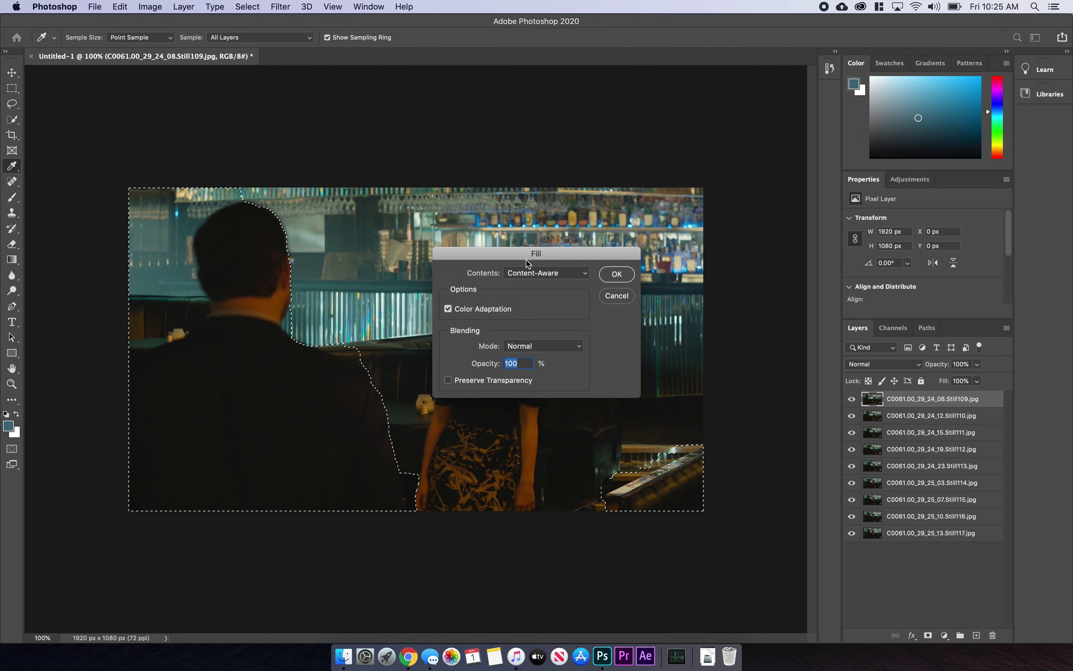
click(531, 276)
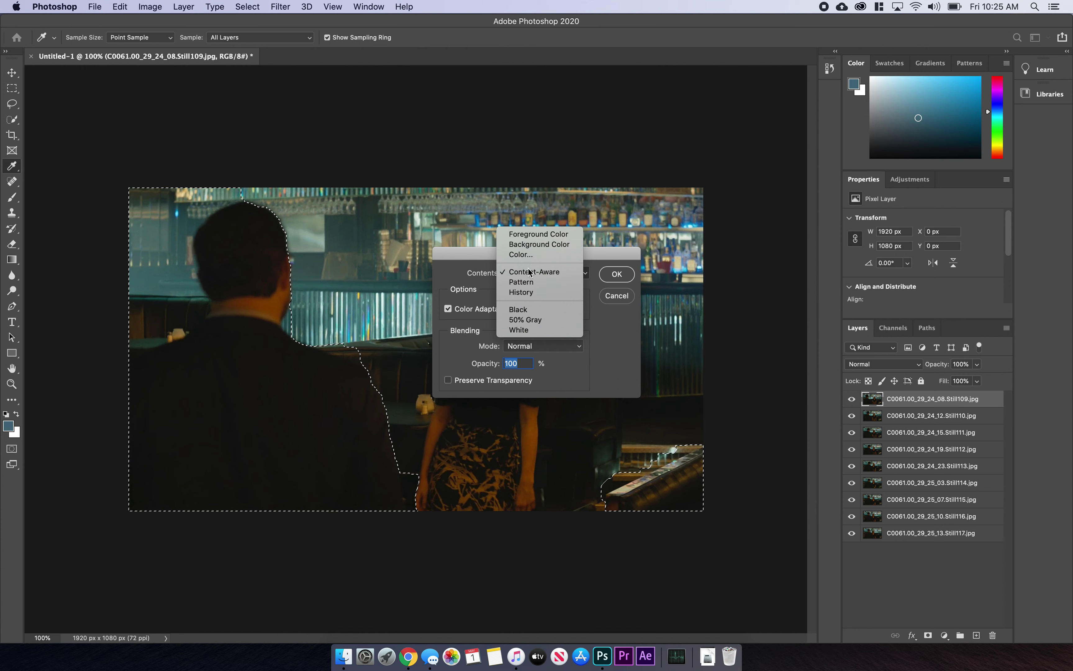
click(523, 272)
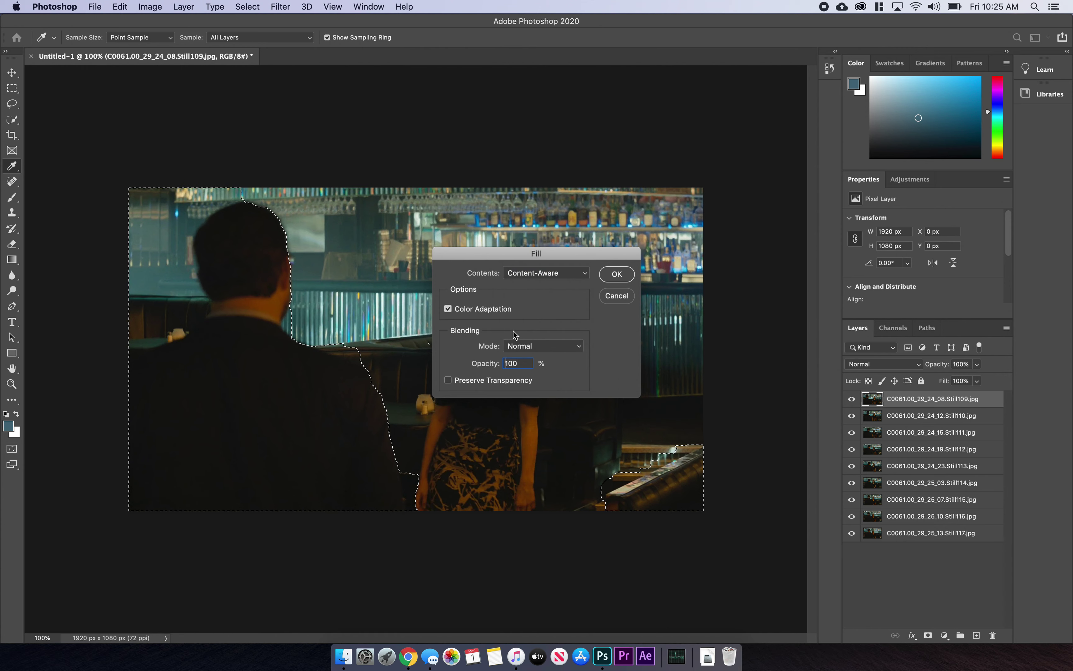
click(617, 276)
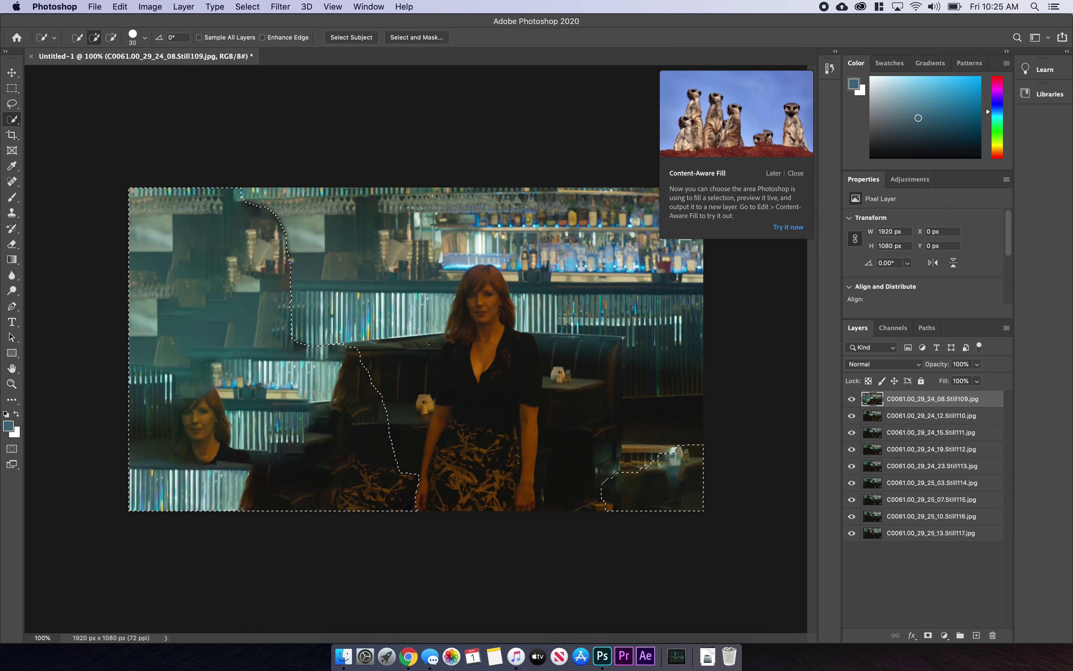
Close the fill tip, deselect, and quick-select the small duplicated face at lower left
click(795, 174)
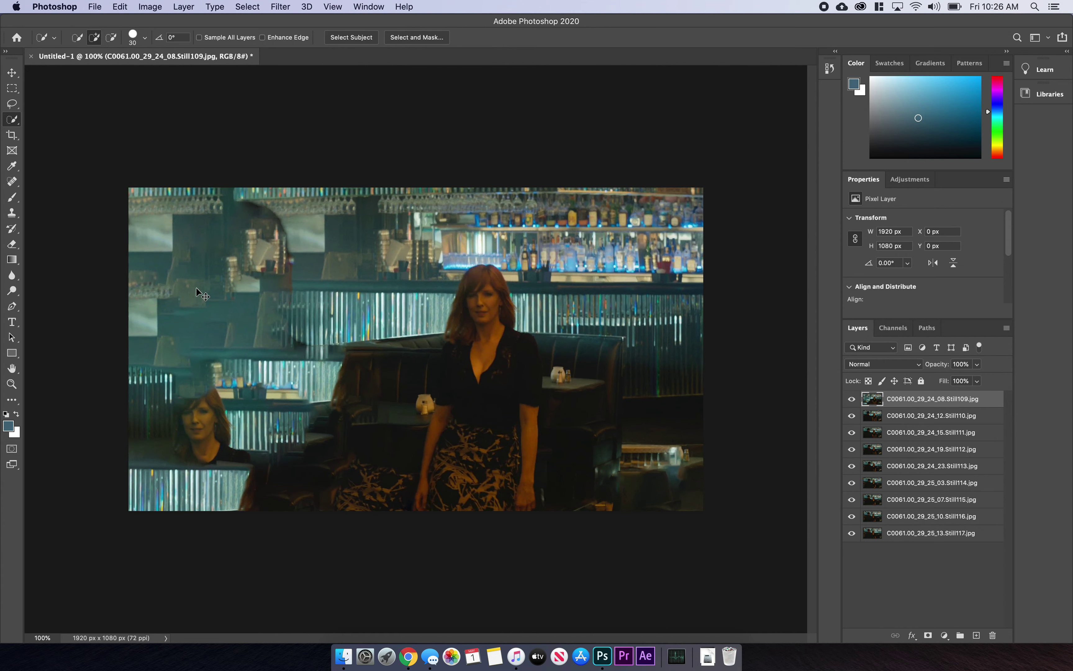
key(super+d)
mouse_move(199, 411)
mouse_down()
mouse_move(182, 458)
mouse_move(204, 449)
mouse_move(216, 400)
mouse_up()
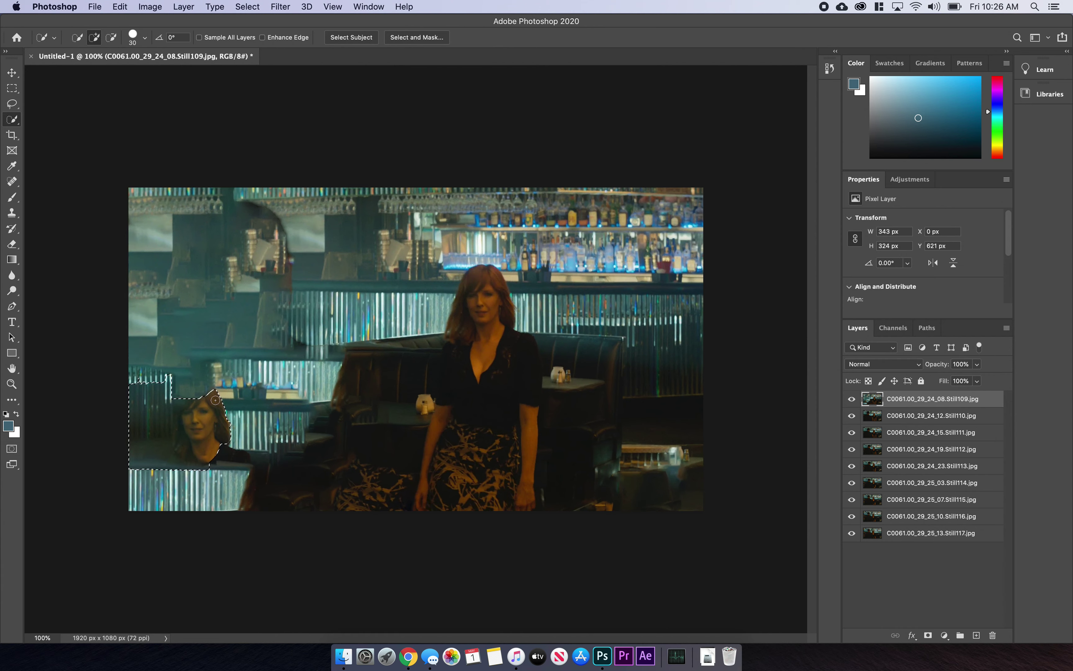
Try the Content-Aware Fill workspace's sampling brush modes, then cancel without applying
click(150, 6)
mouse_move(120, 6)
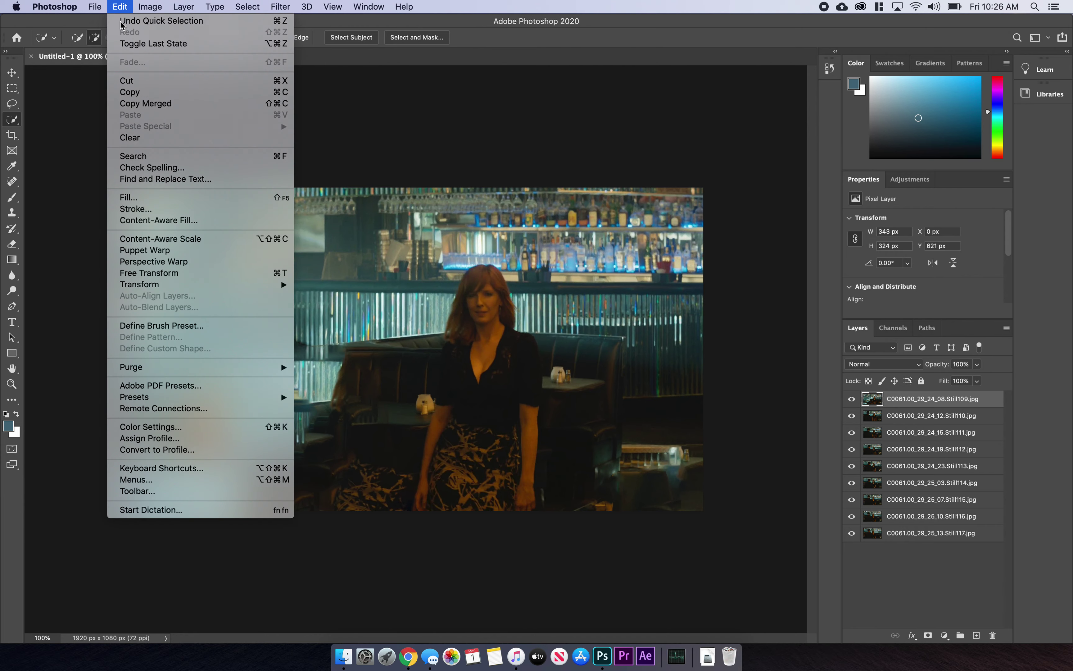
click(146, 222)
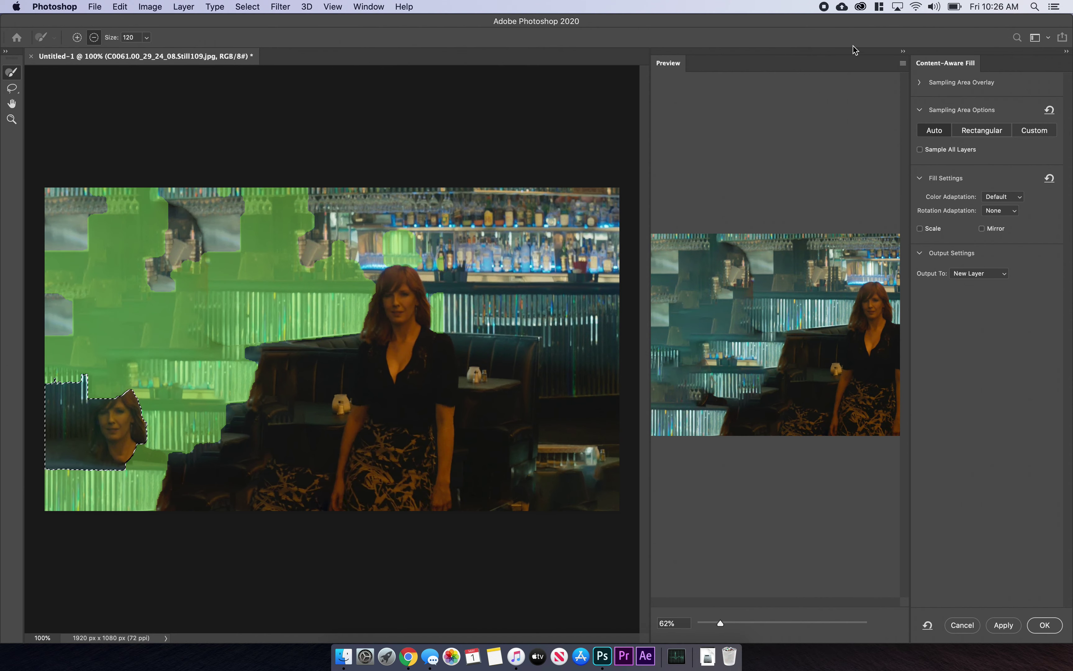
click(903, 55)
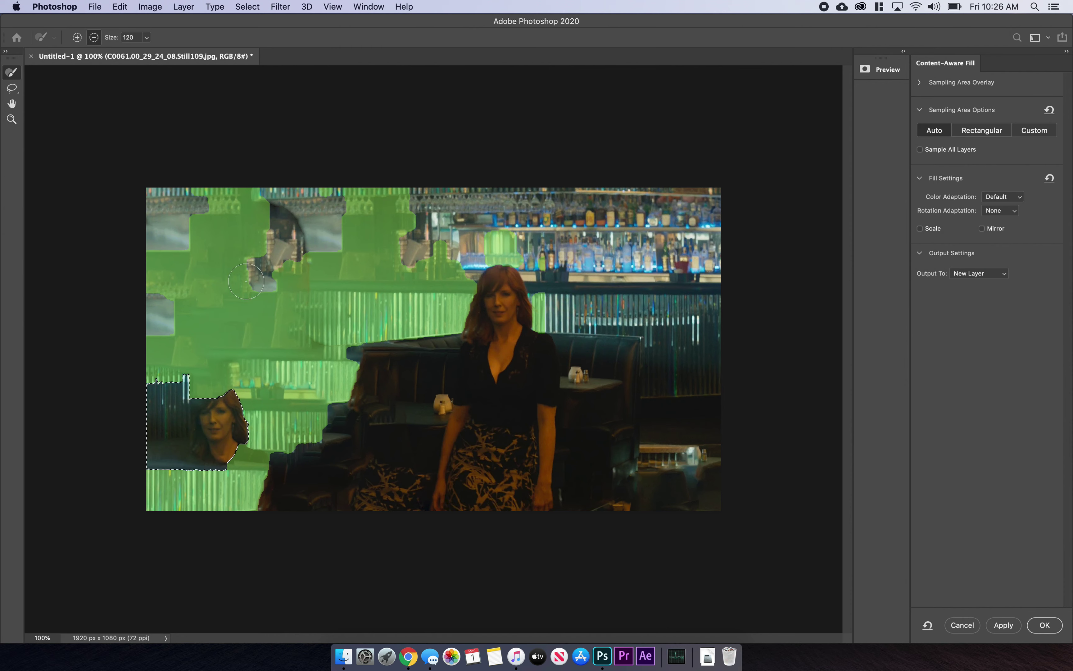
key(alt)
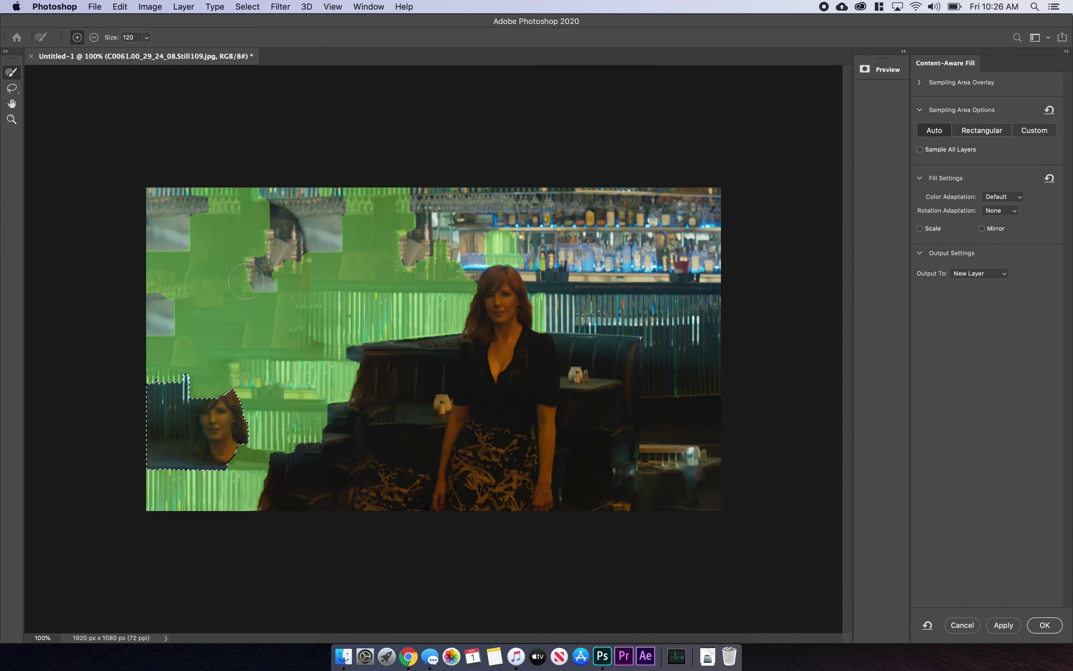
key(alt)
click(964, 625)
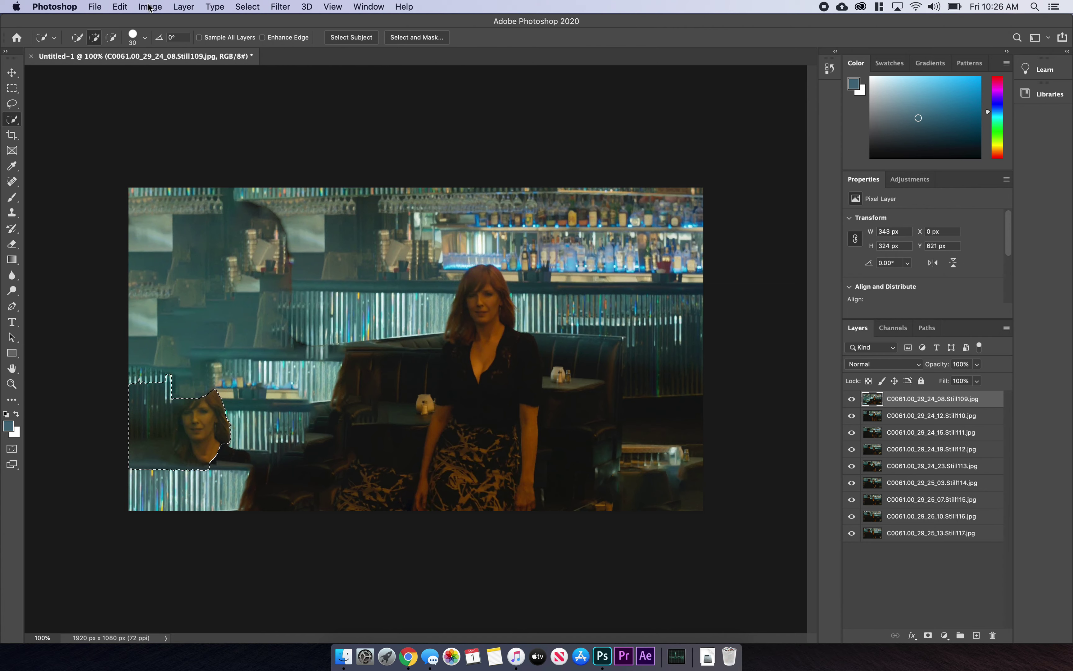
Fill the duplicated face with surrounding background and clear the selection
click(120, 6)
click(126, 198)
click(608, 273)
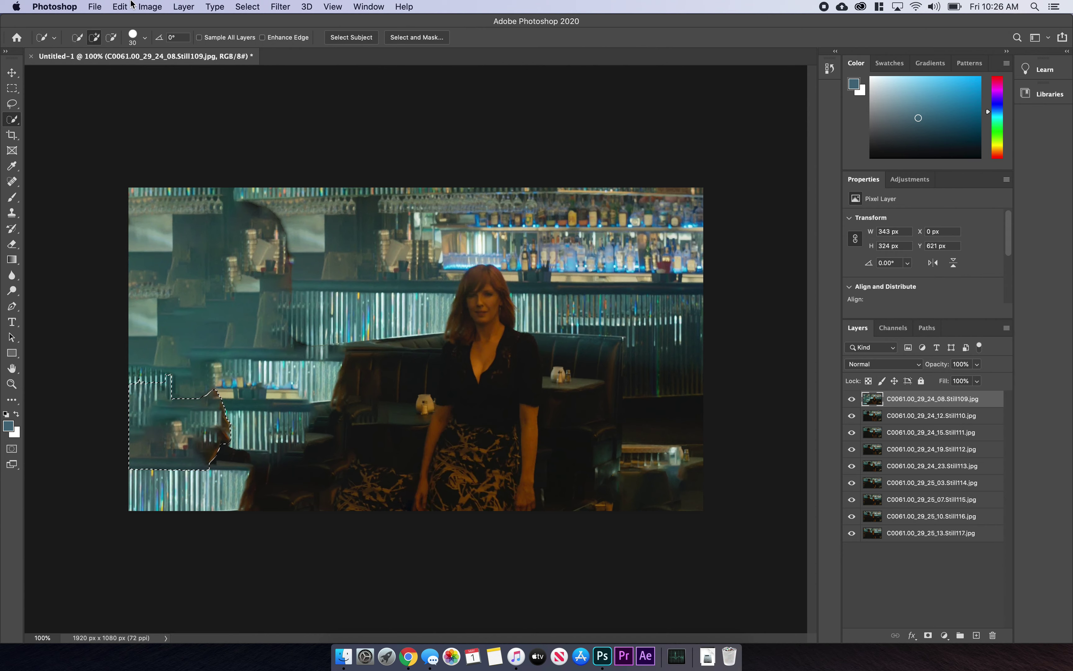
click(120, 6)
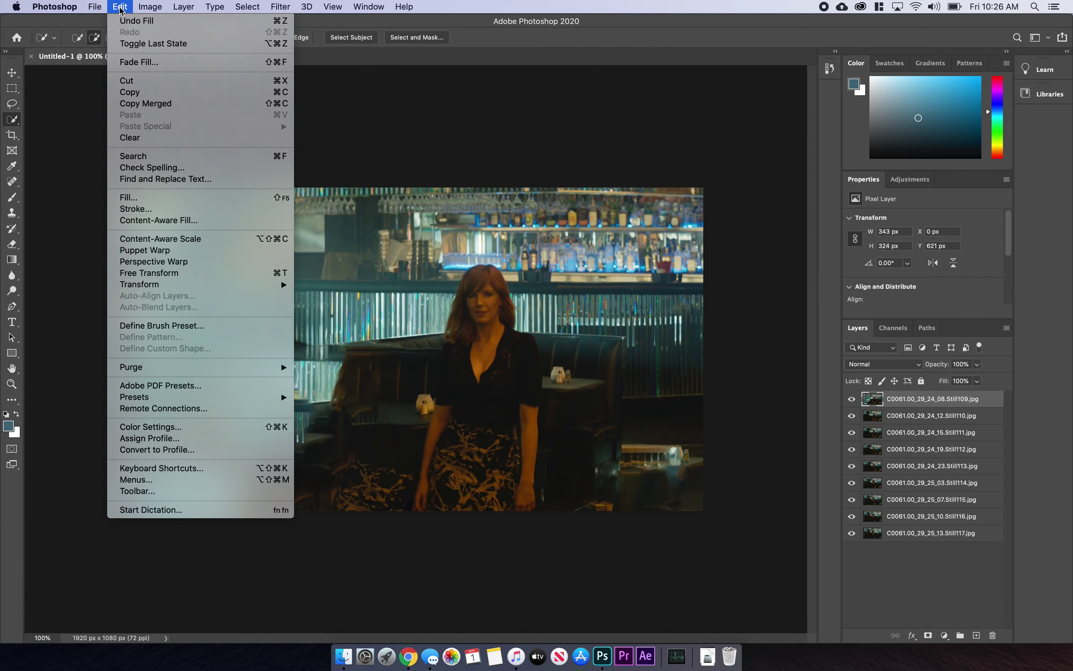
click(136, 222)
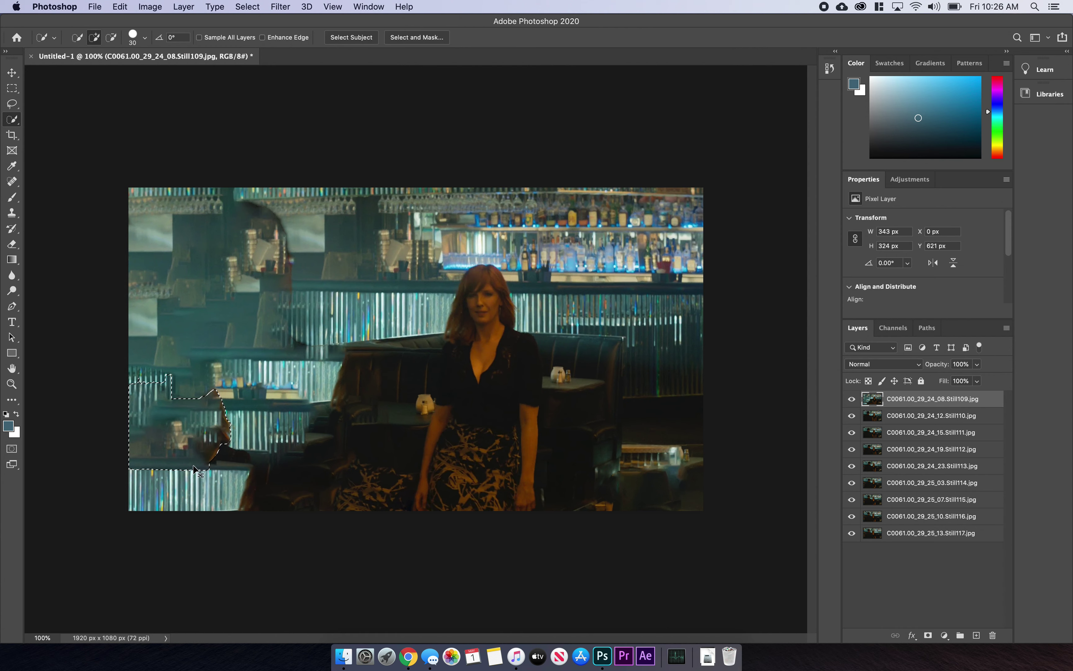
key(super+d)
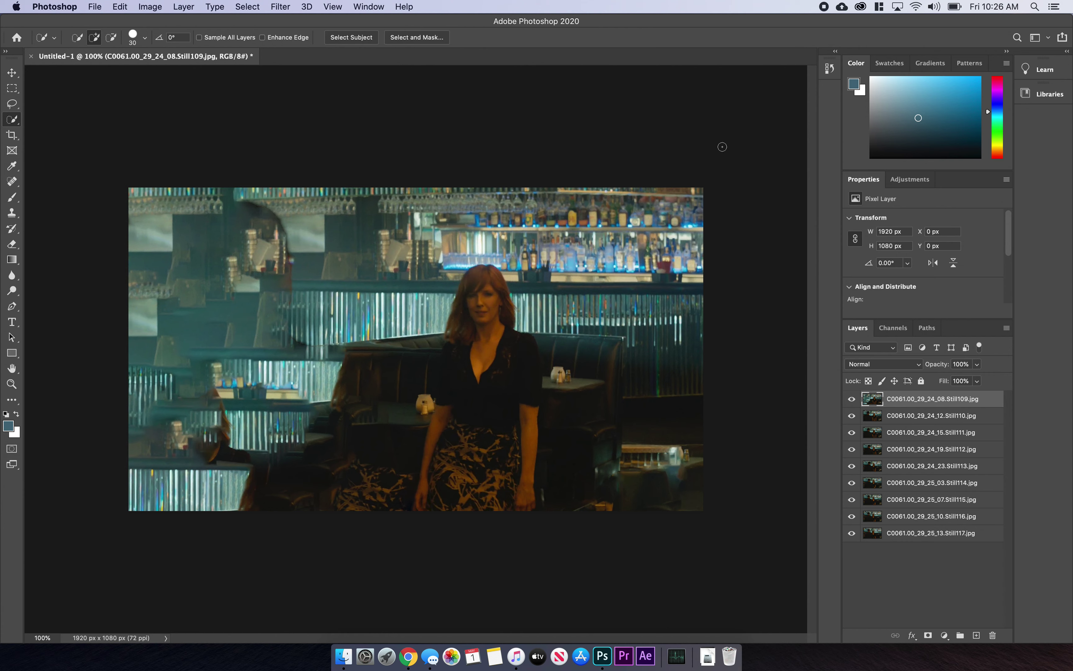
Undo the face fill and step back to the earlier man selection
key(super+z)
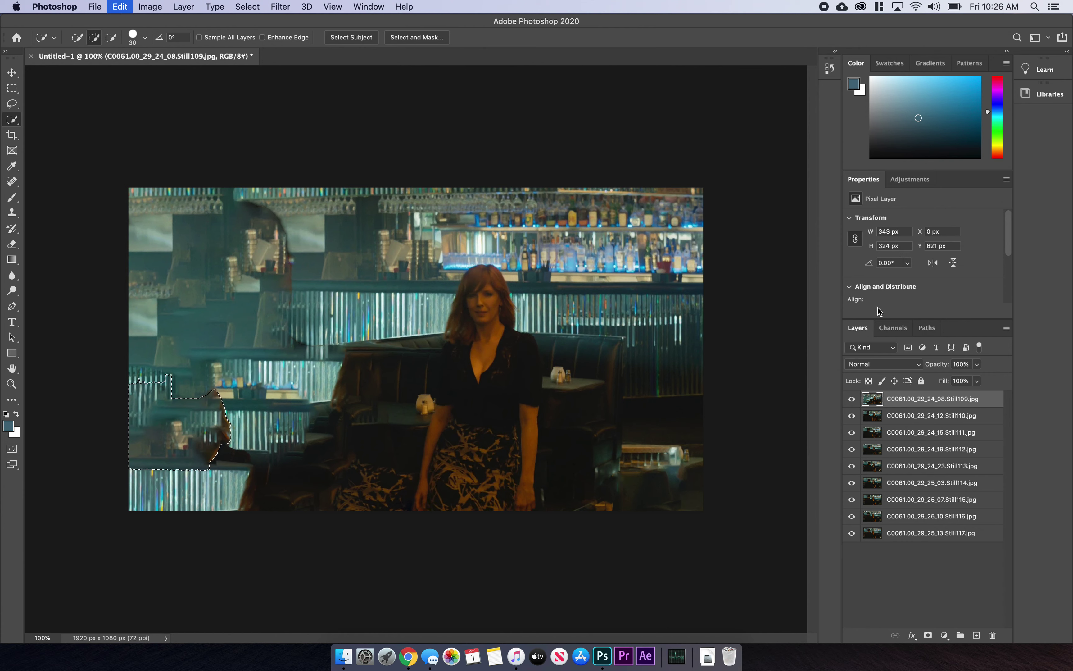
key(super+z)
key(super+z)
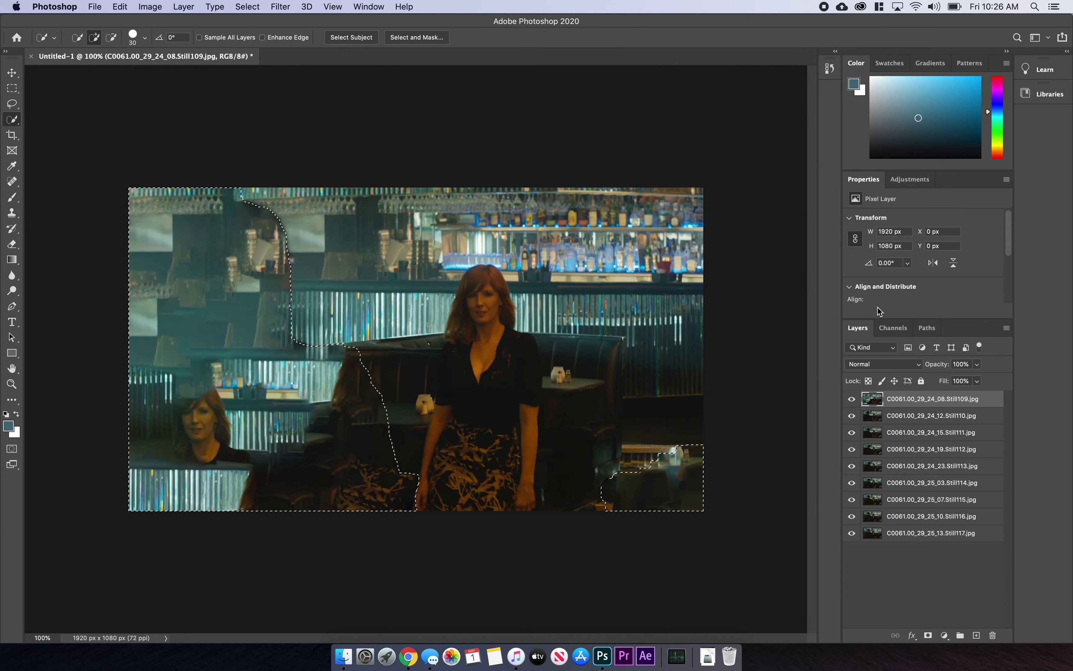
key(super+z)
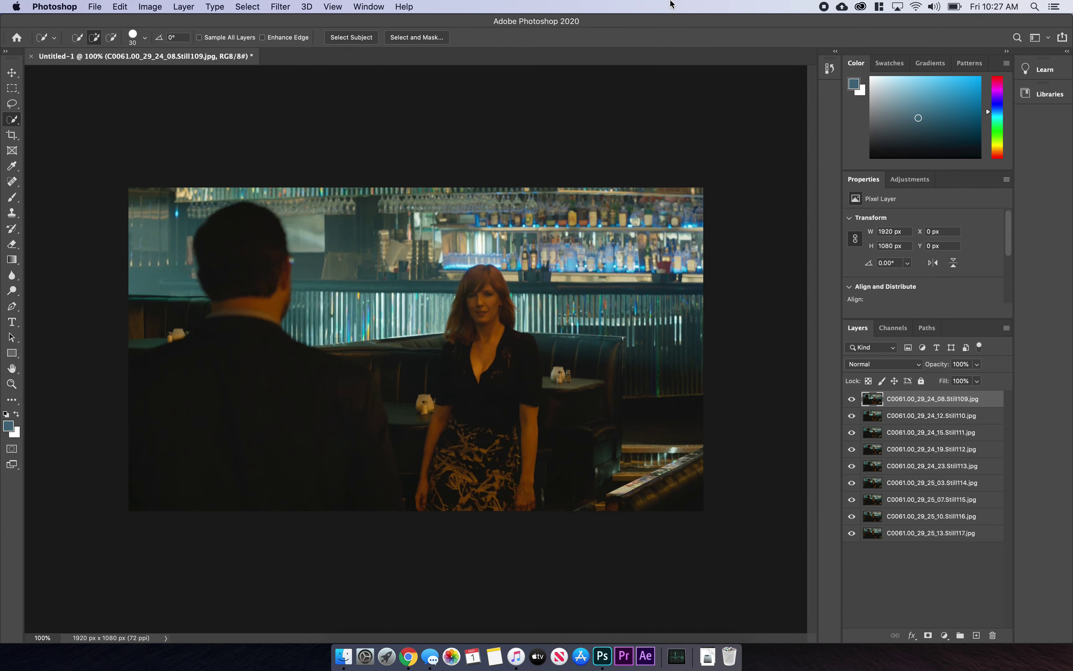
Skew the image's top-left corner down, drag it back straight, and commit the transform
click(121, 7)
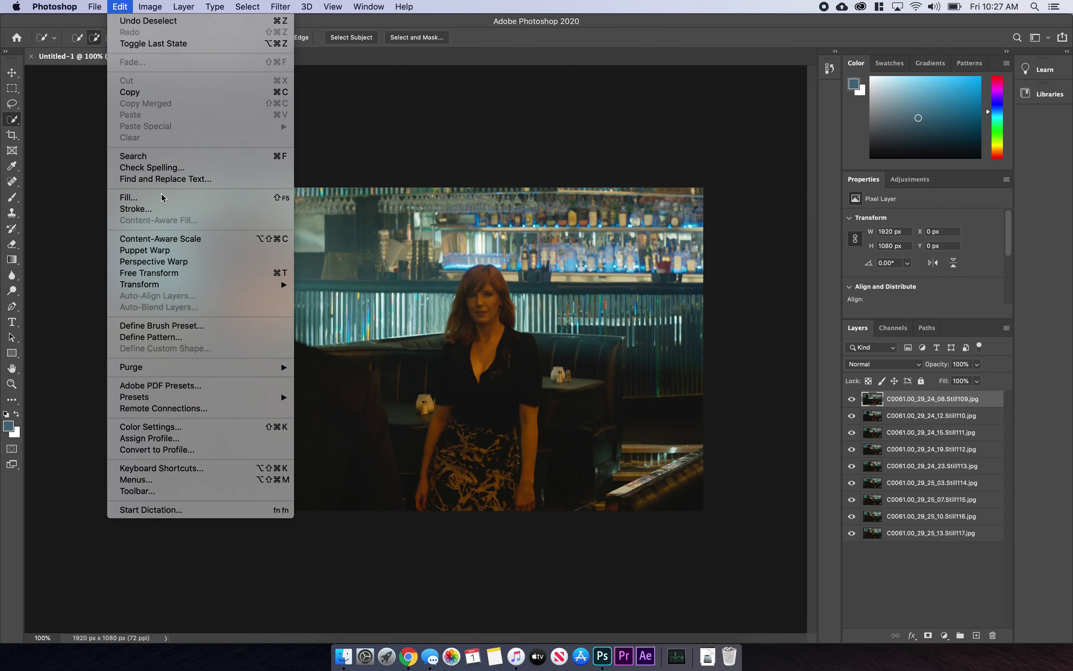
mouse_move(177, 285)
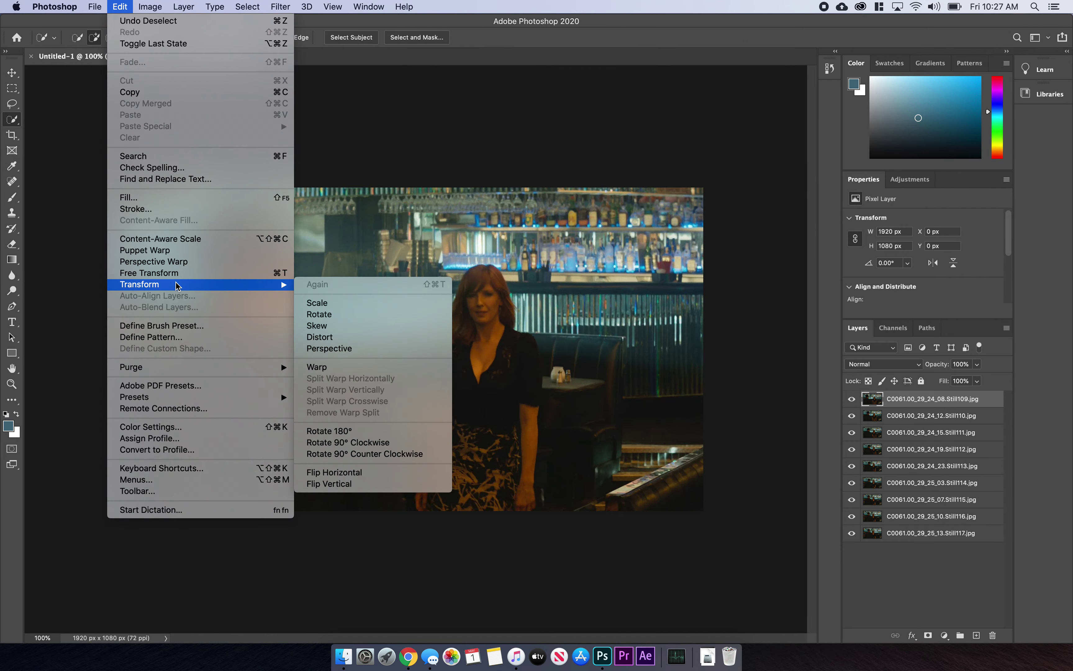
click(327, 329)
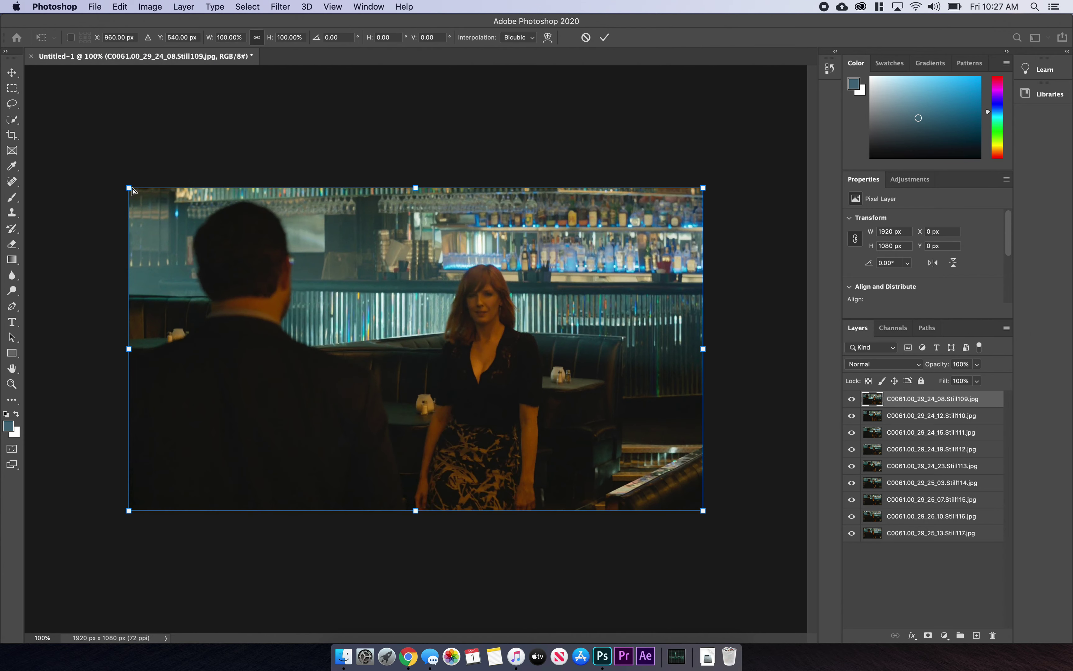
drag(131, 192, 128, 217)
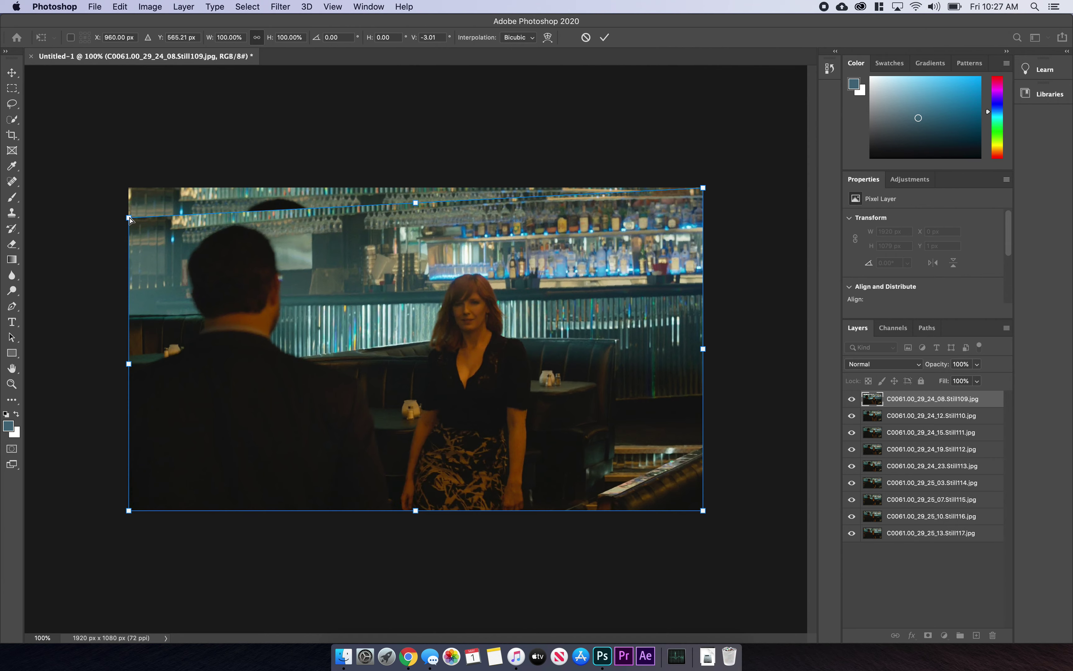
drag(128, 217, 124, 188)
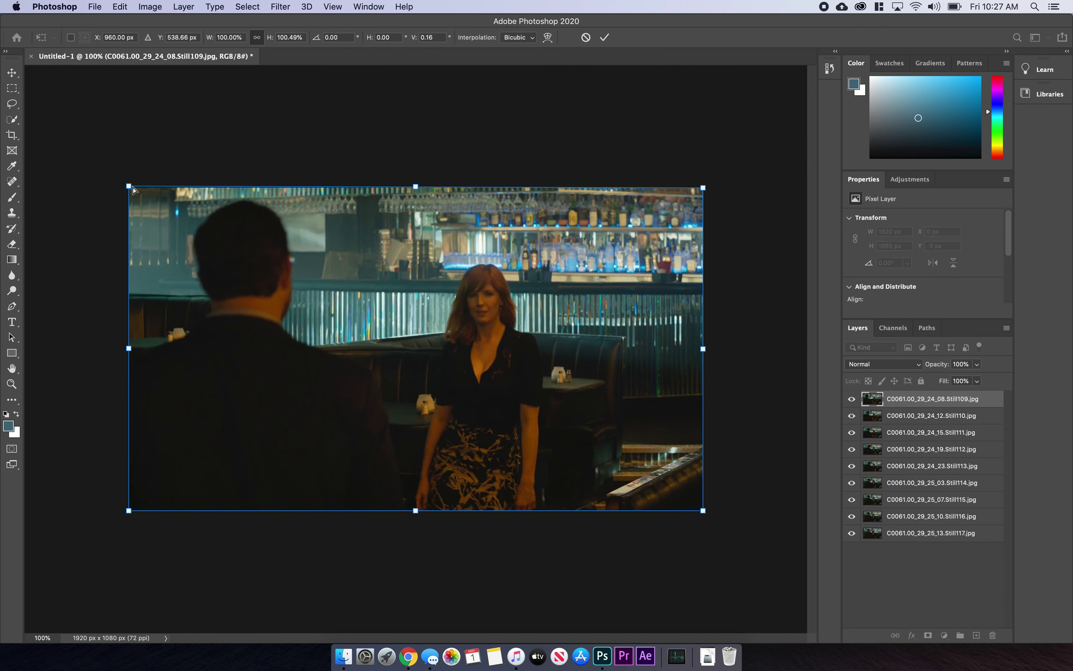
key(Return)
Switch to Quick Selection and review Edit > Transform options without choosing one
key(w)
click(126, 5)
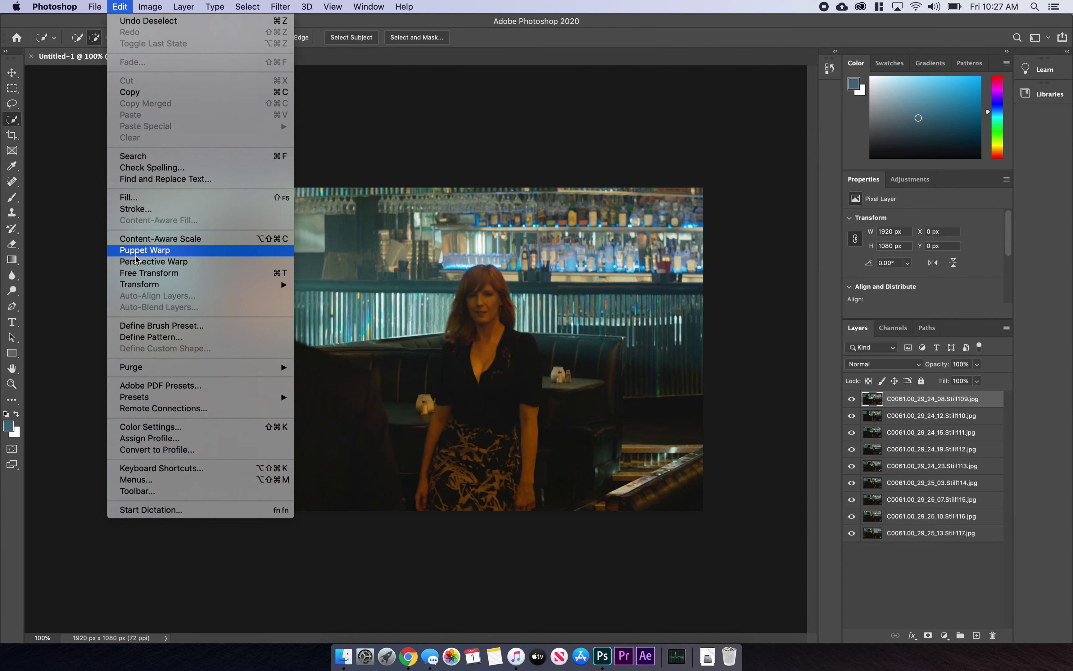
mouse_move(248, 284)
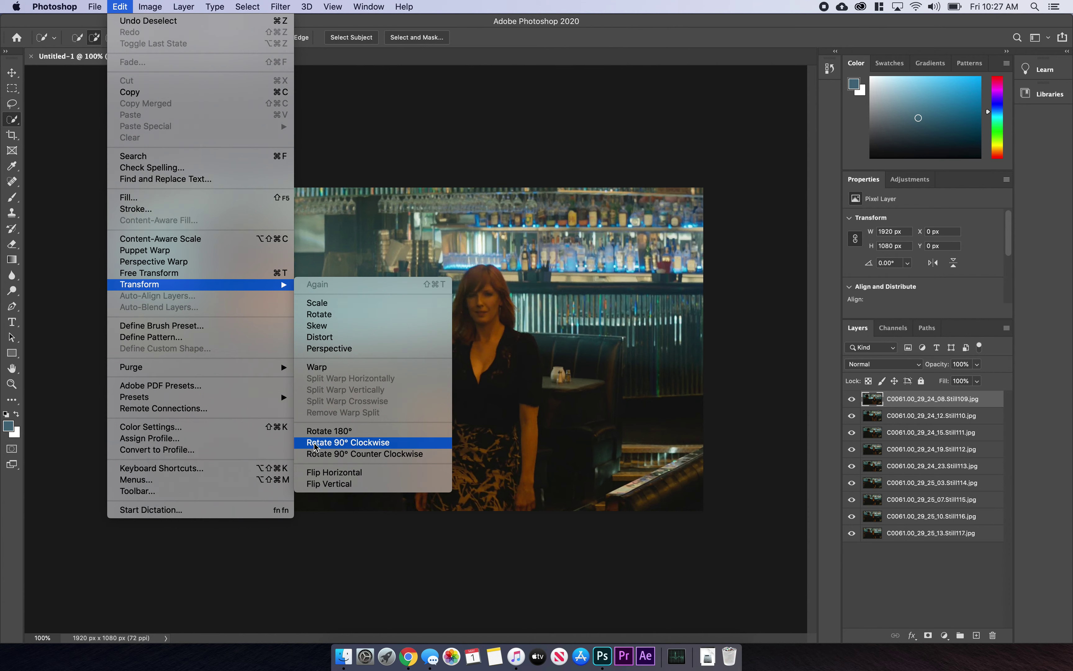
click(397, 159)
click(136, 8)
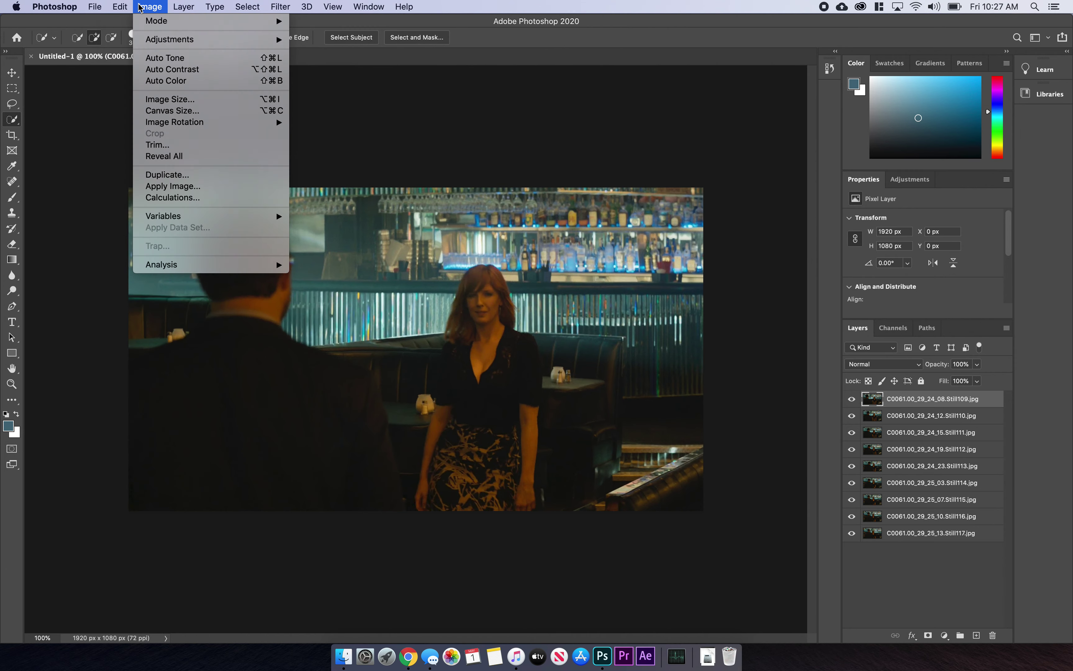
mouse_move(177, 39)
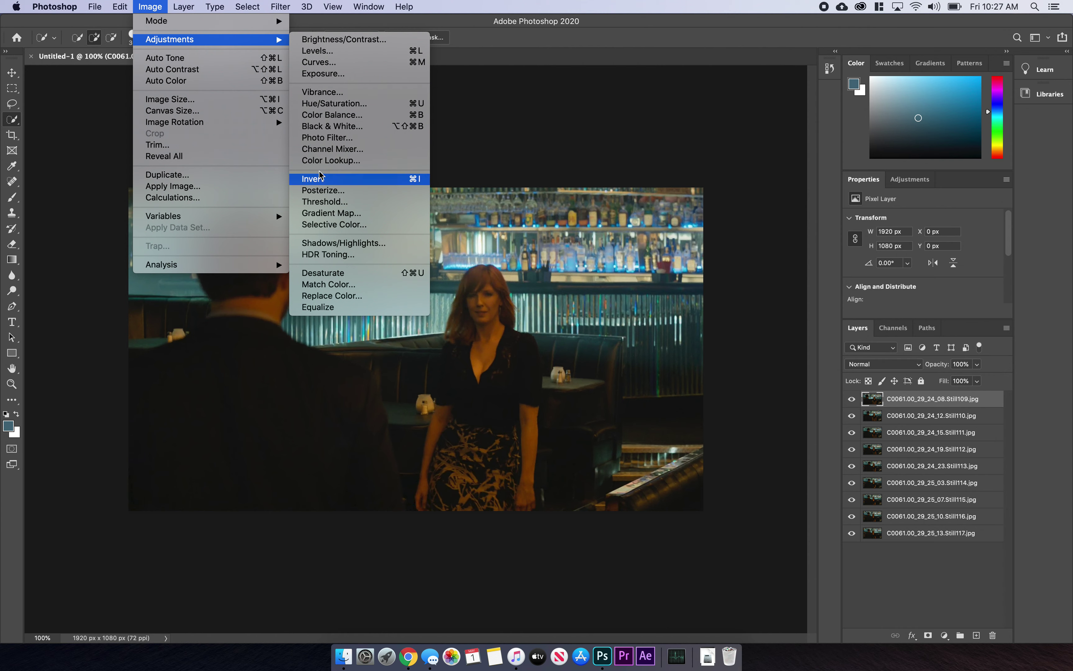
click(330, 45)
drag(532, 241, 461, 215)
click(462, 212)
click(606, 230)
key(w)
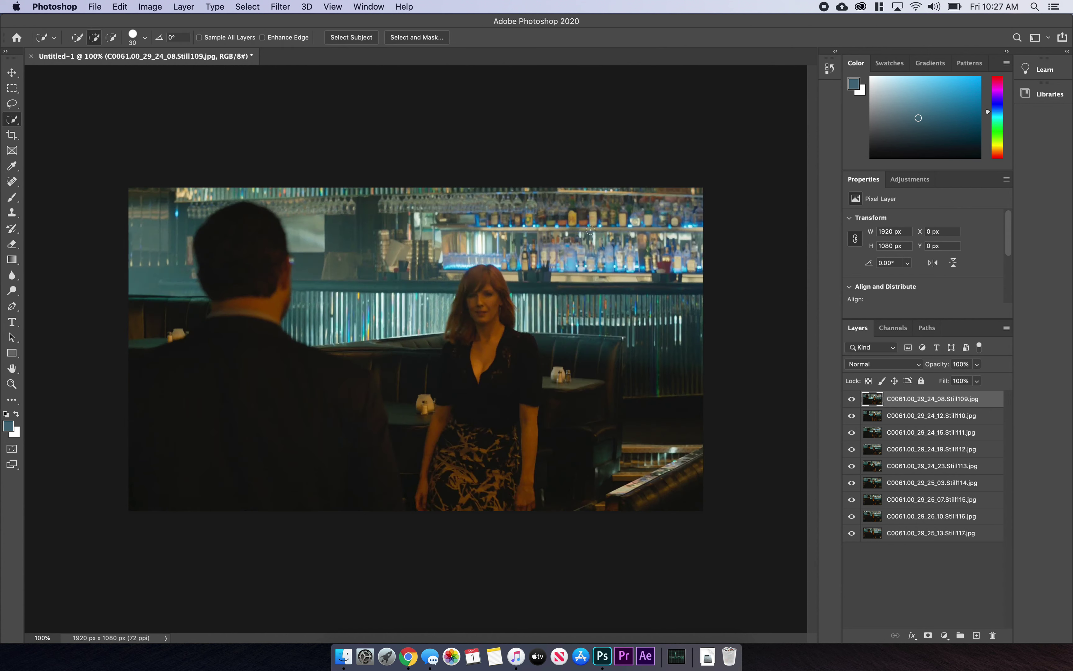
click(165, 6)
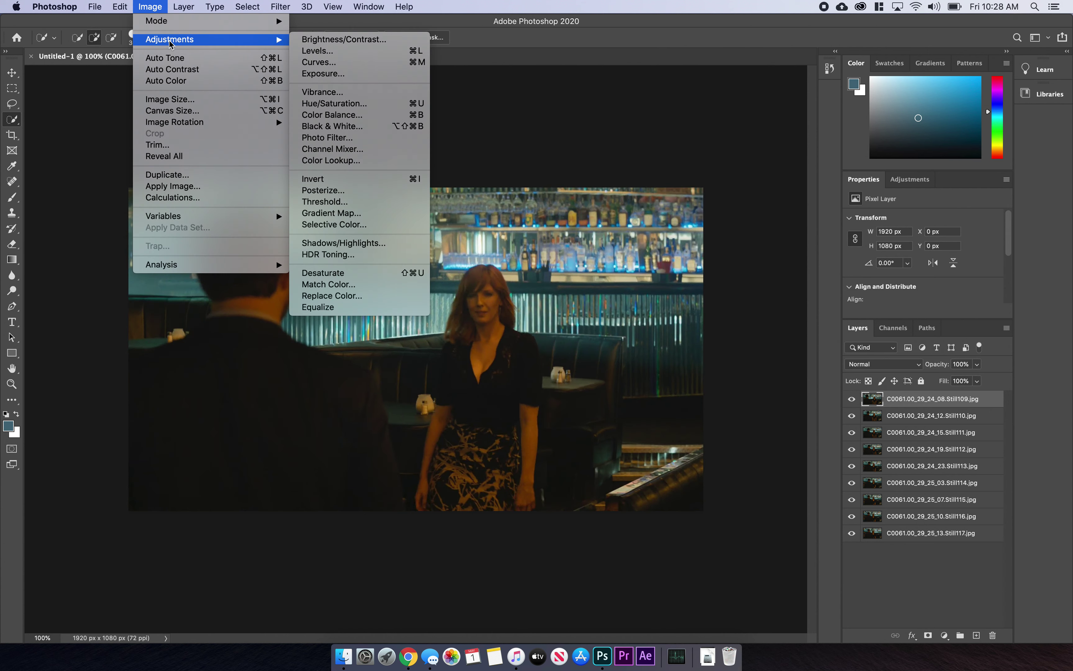
mouse_move(171, 40)
mouse_move(280, 7)
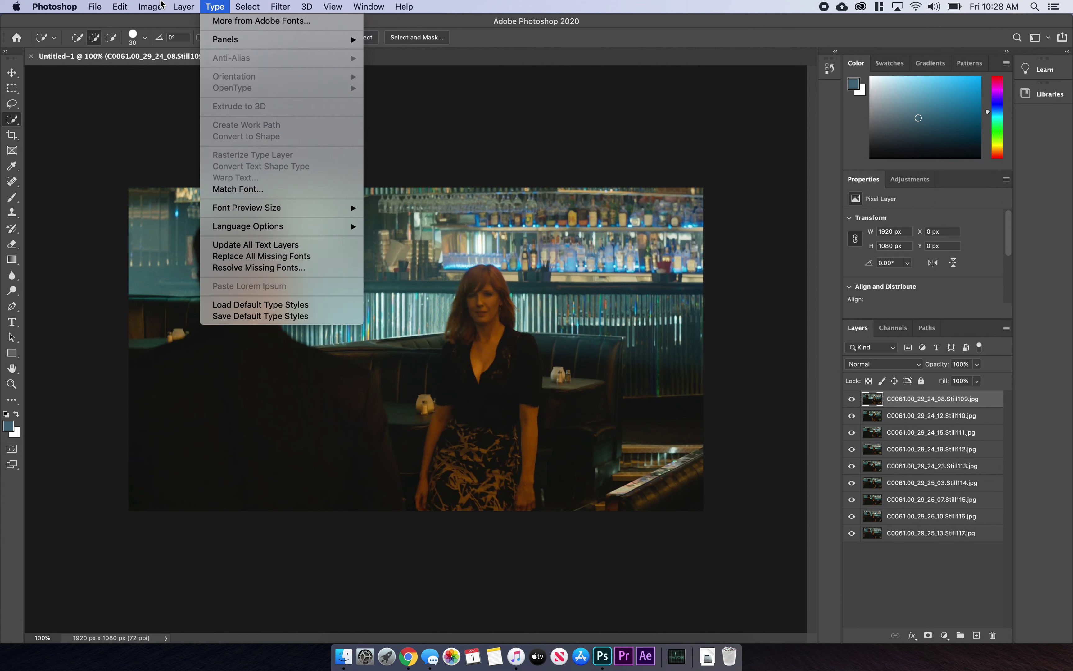
mouse_move(150, 6)
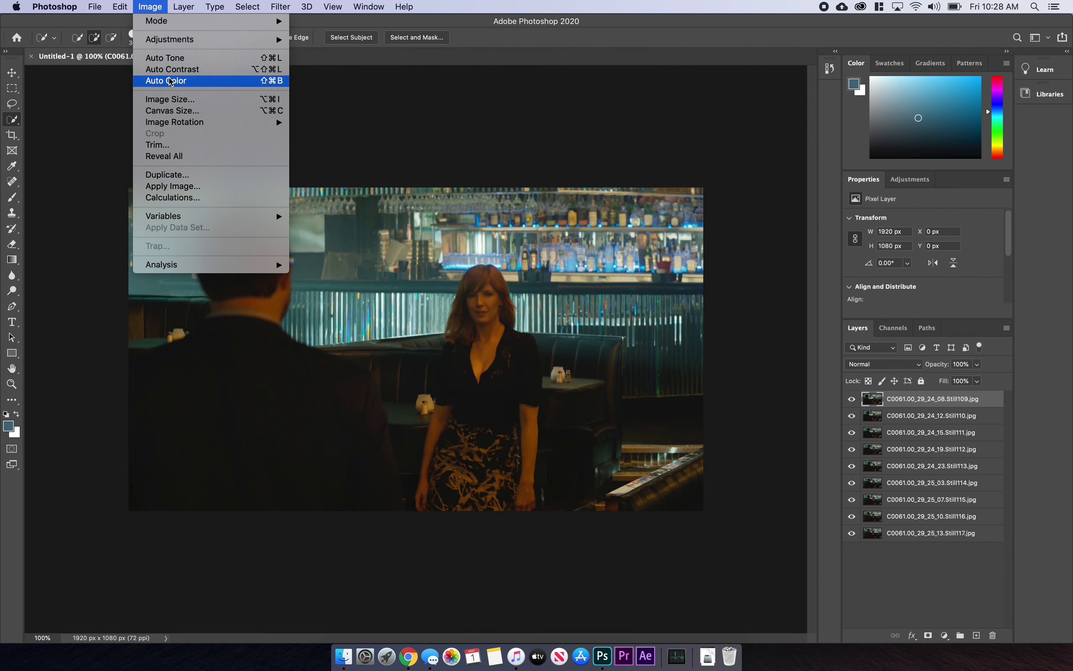
click(171, 103)
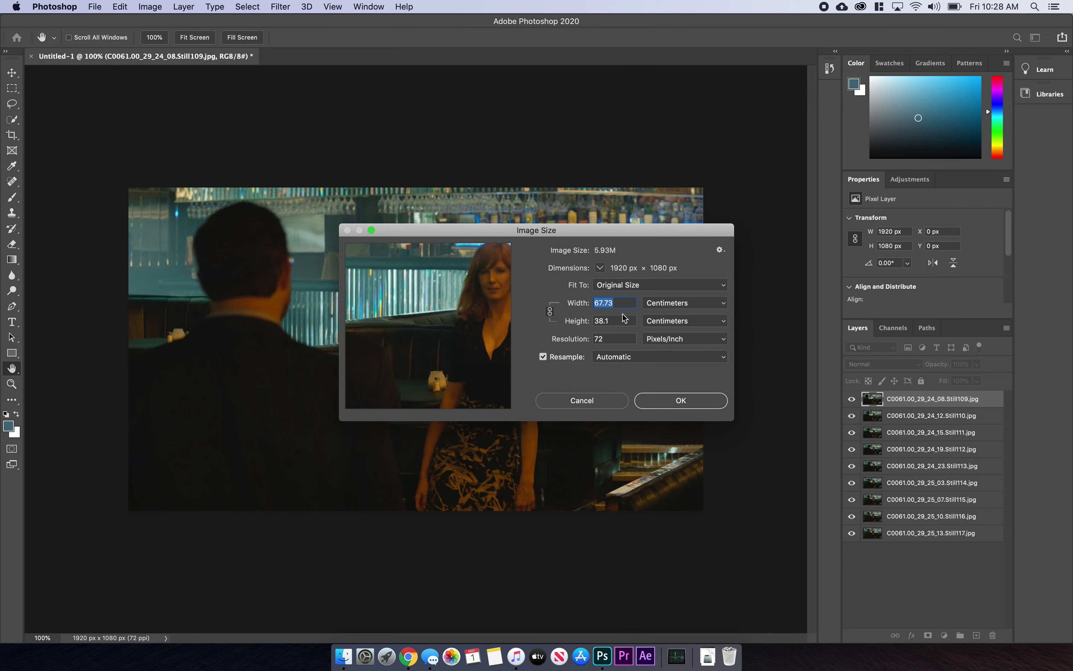
click(620, 303)
drag(623, 302, 537, 306)
drag(610, 339, 546, 335)
text(240)
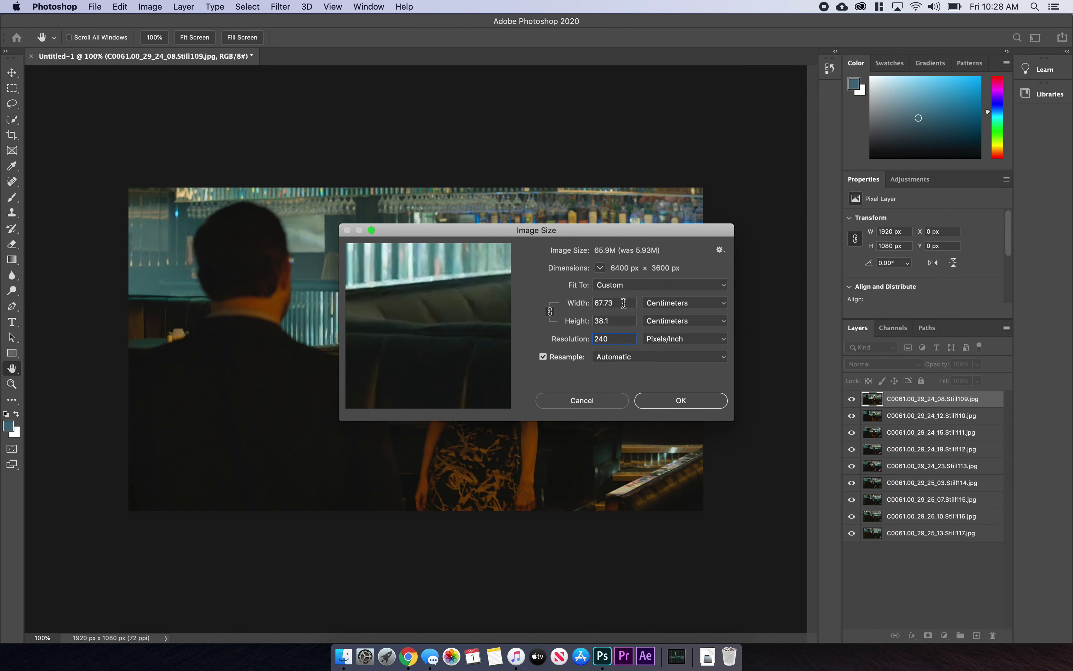
click(621, 321)
text(16)
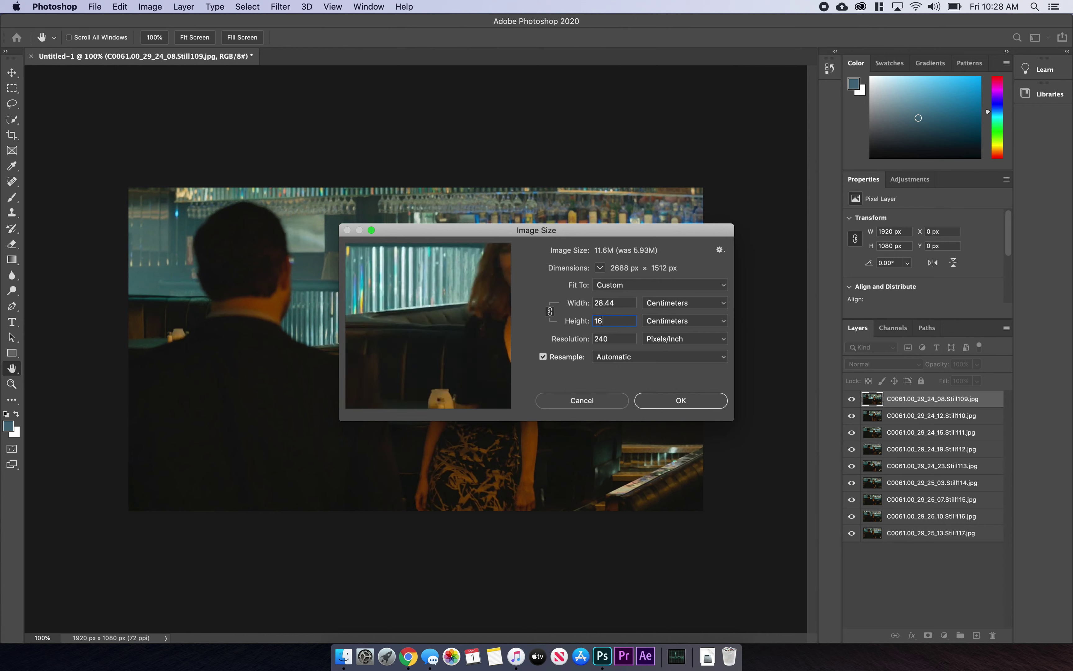
click(694, 402)
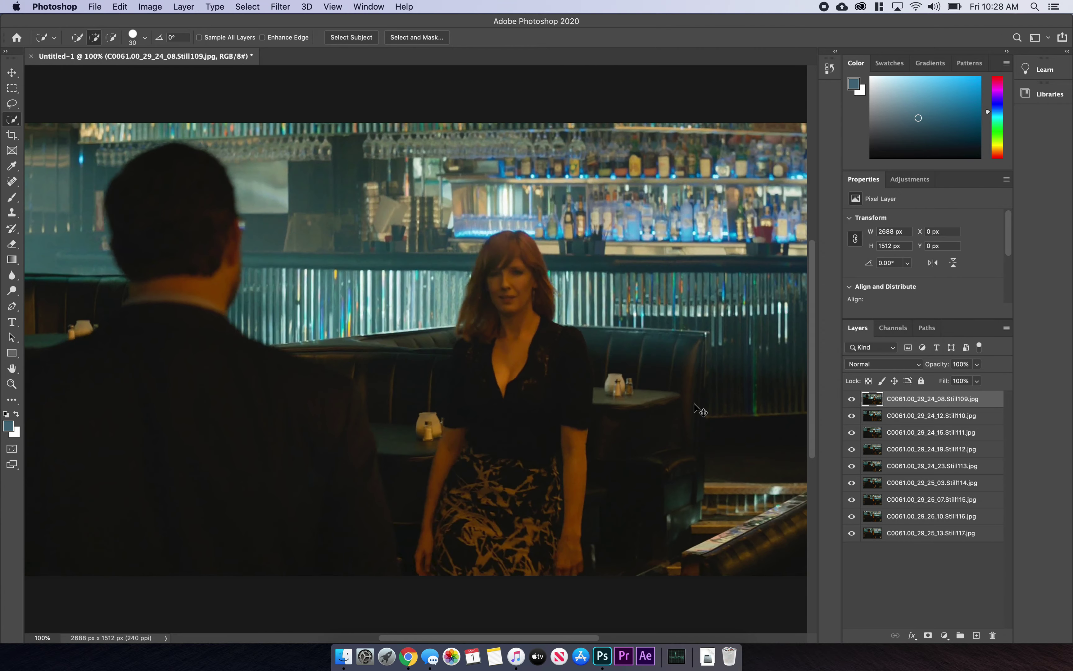
key(super+z)
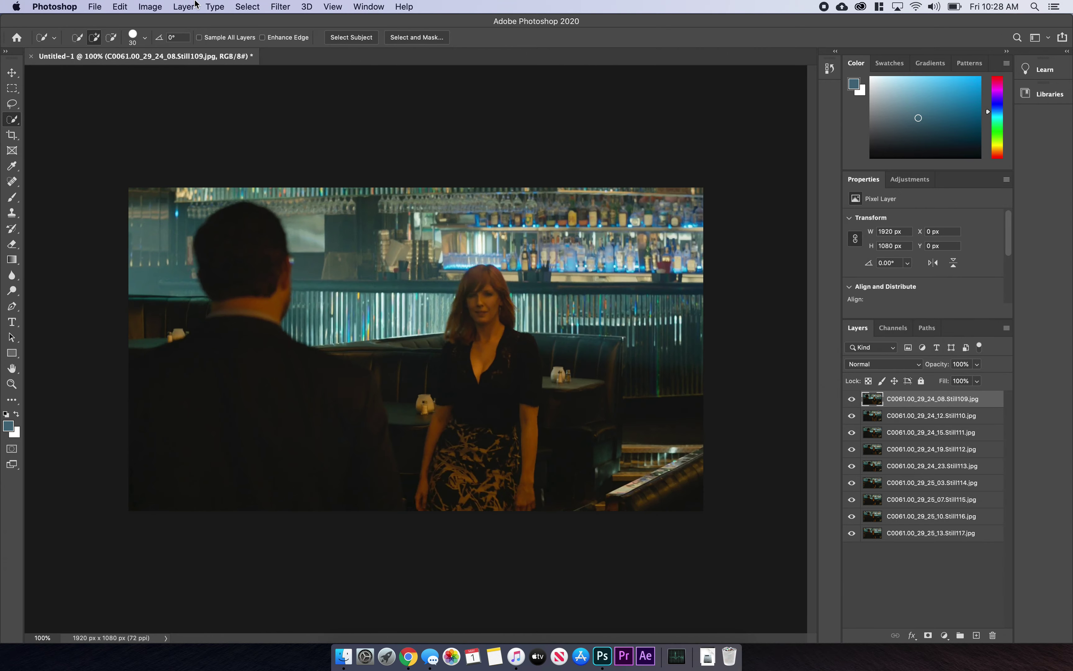
Browse the Layer, Window, Type and Select menus, then point at Filter > Camera Raw Filter
click(150, 6)
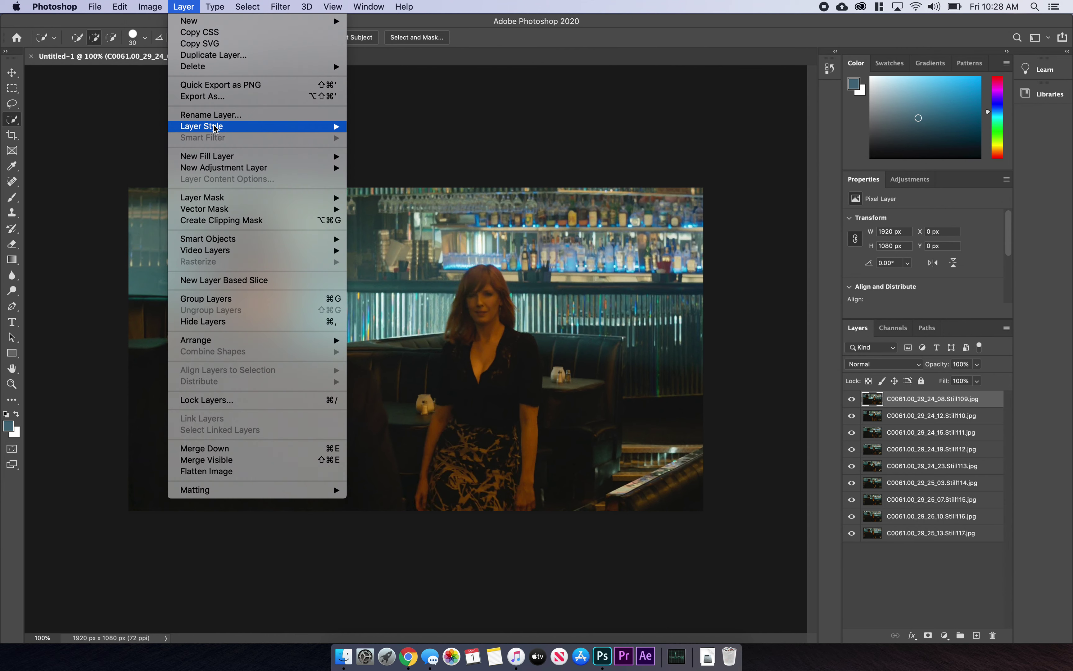
mouse_move(228, 242)
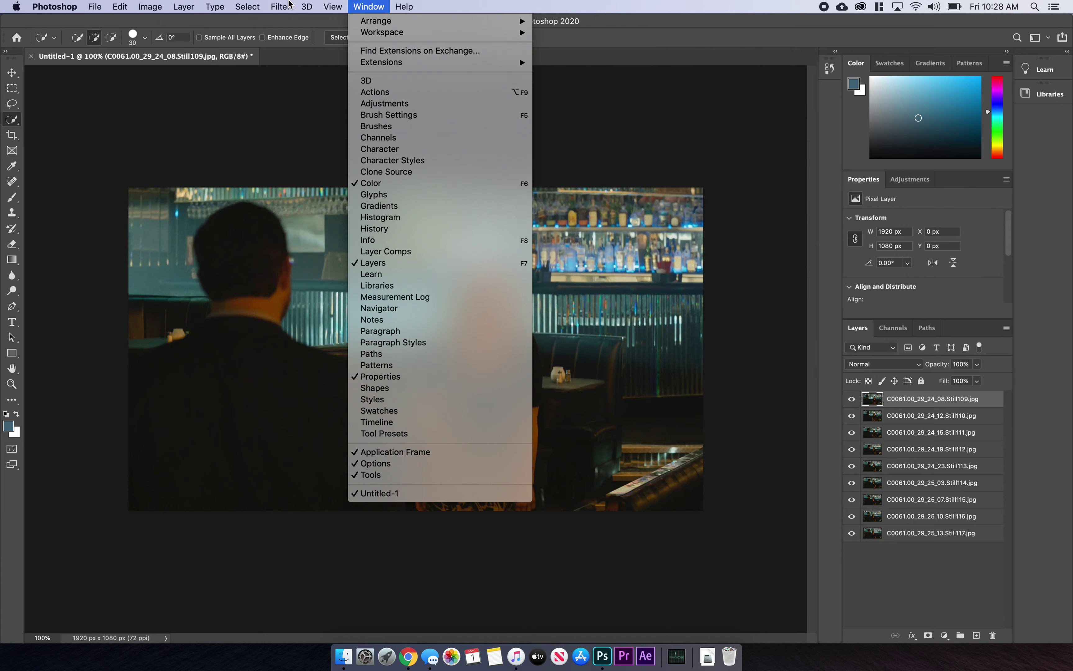
mouse_move(227, 9)
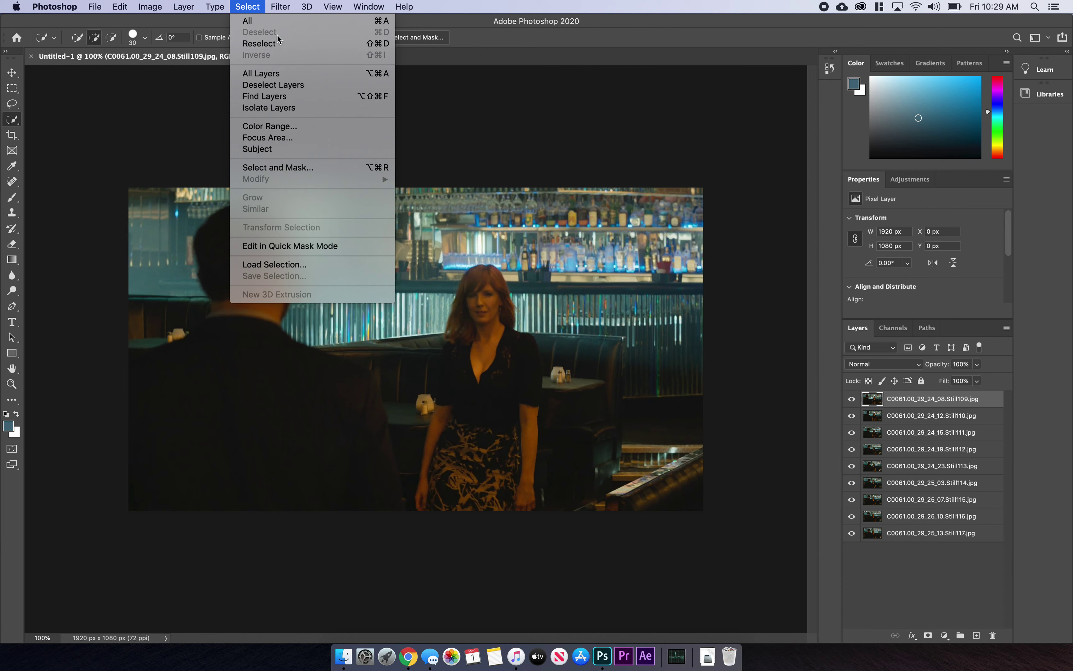
mouse_move(281, 6)
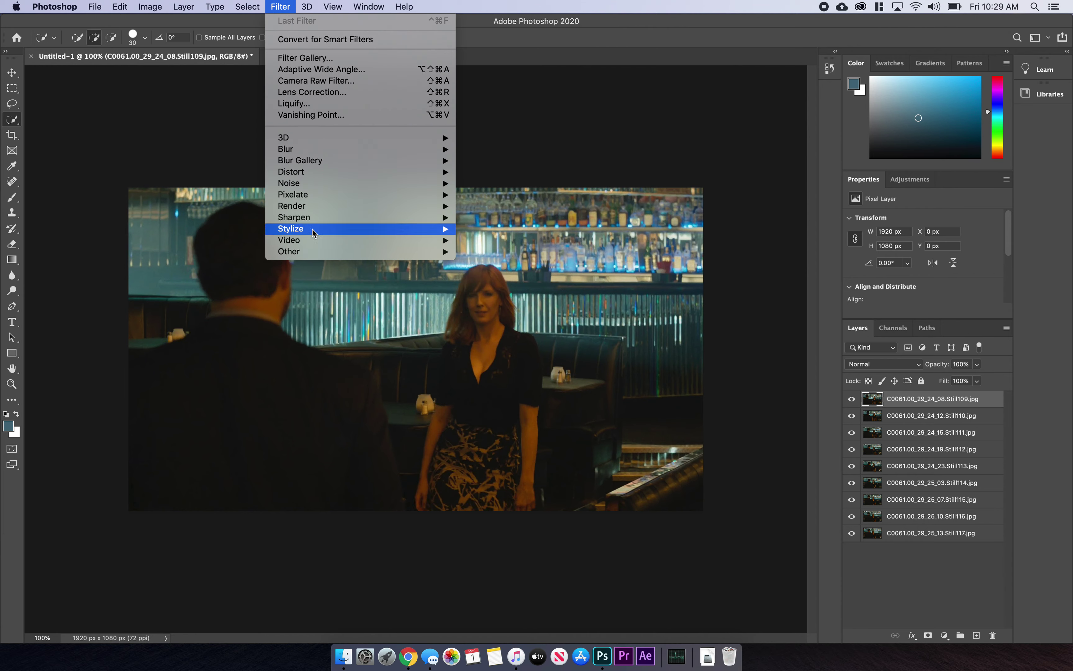
mouse_move(312, 214)
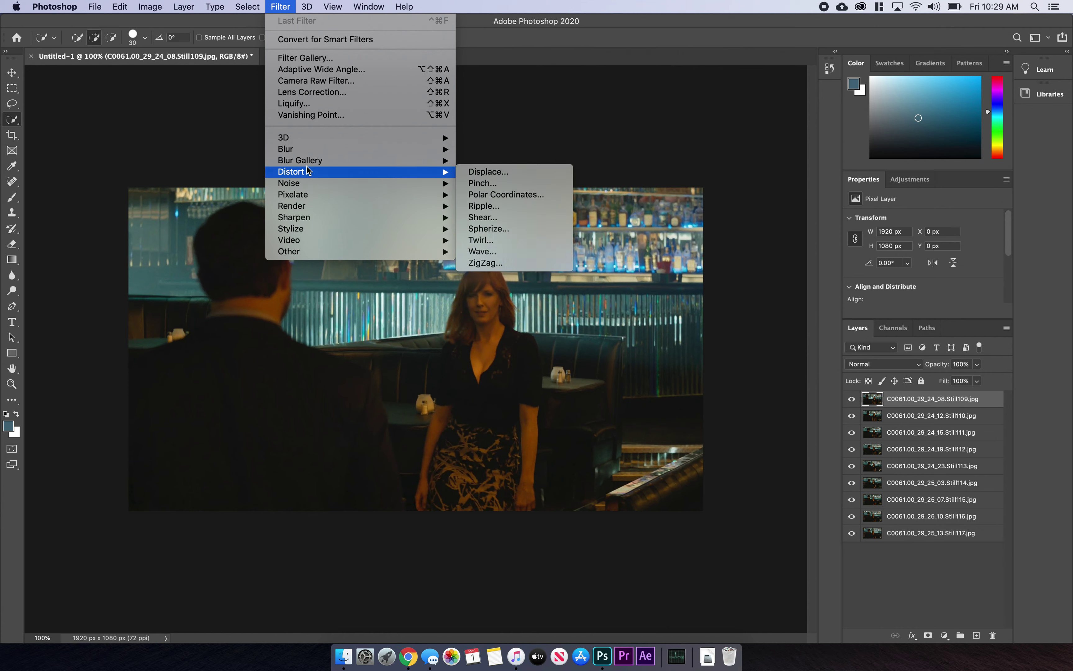
mouse_move(305, 151)
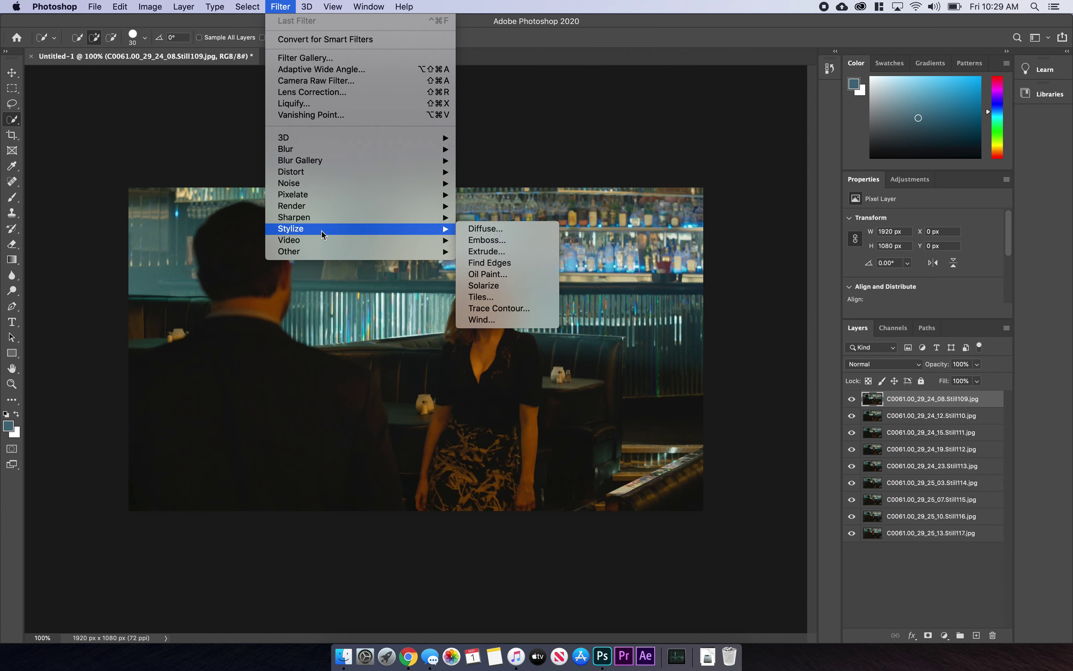
mouse_move(322, 183)
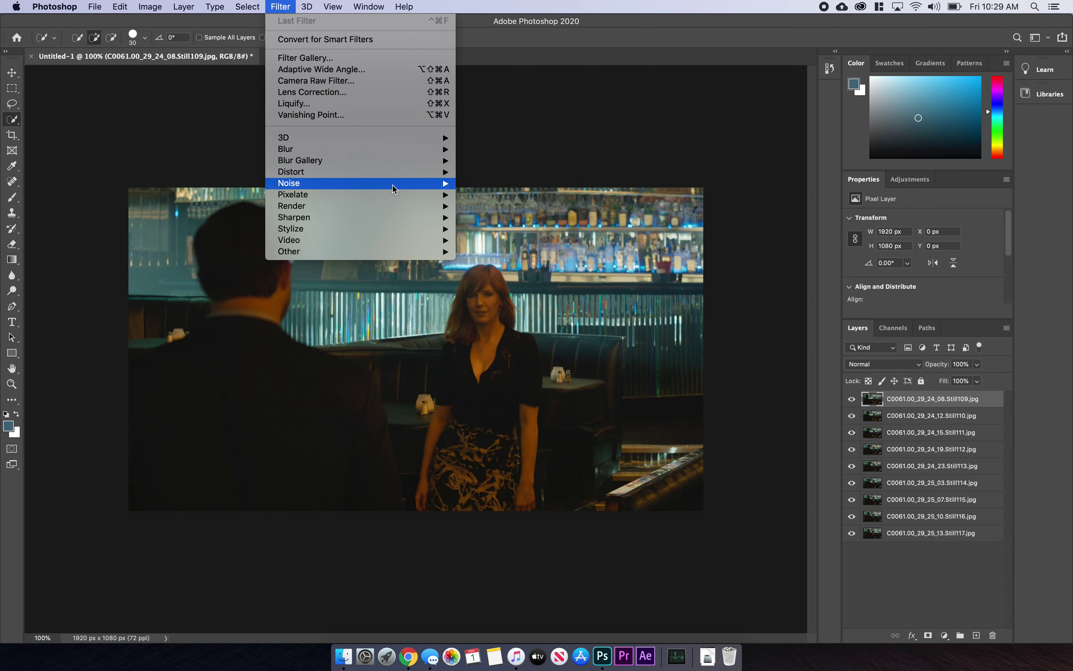
mouse_move(390, 207)
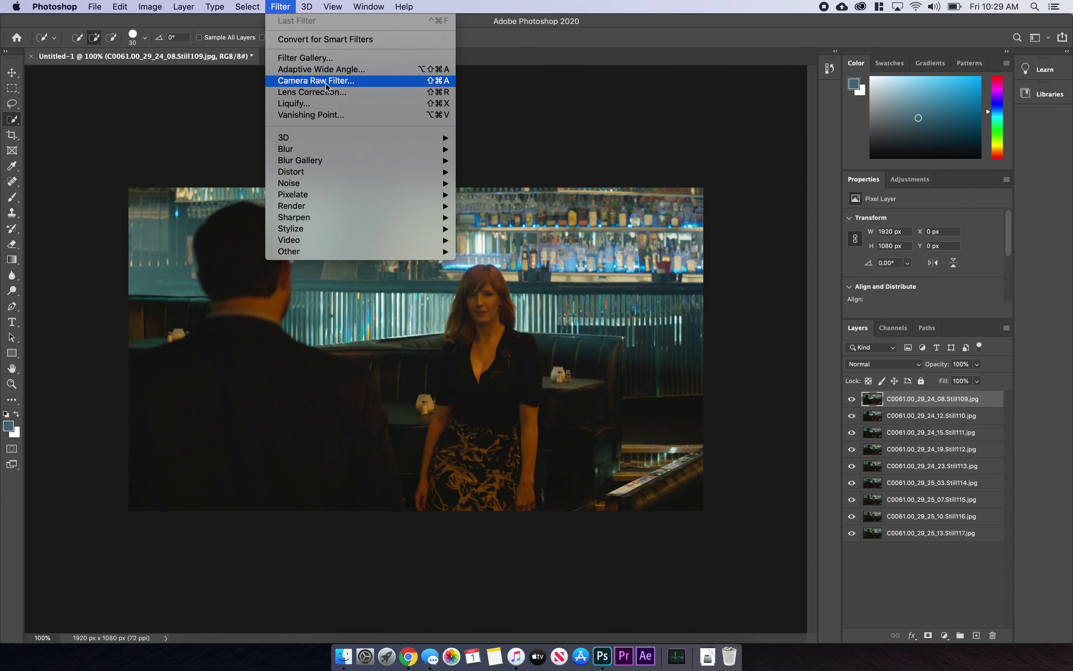
Open Camera Raw Filter on the still and set Temperature -18, Tint +8
click(326, 81)
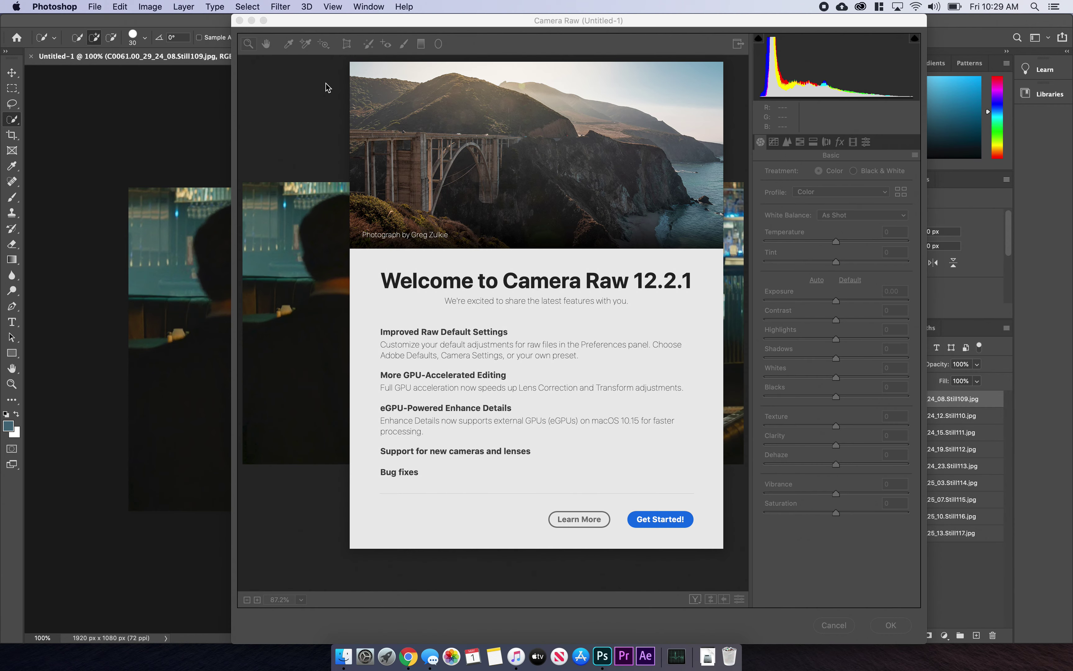
click(654, 520)
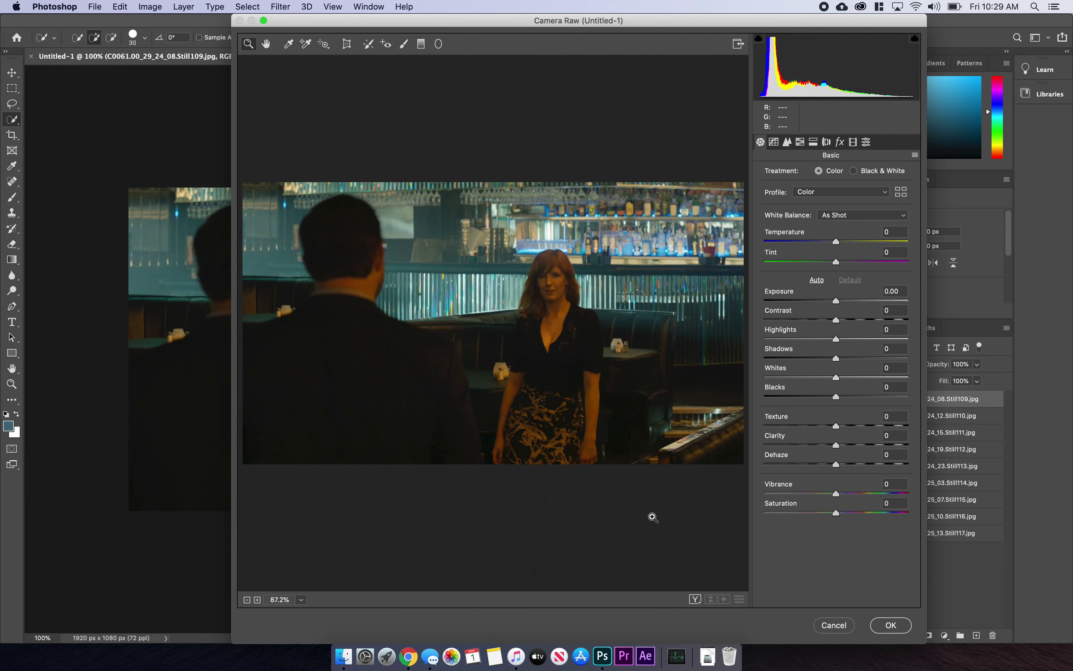
drag(612, 23, 585, 23)
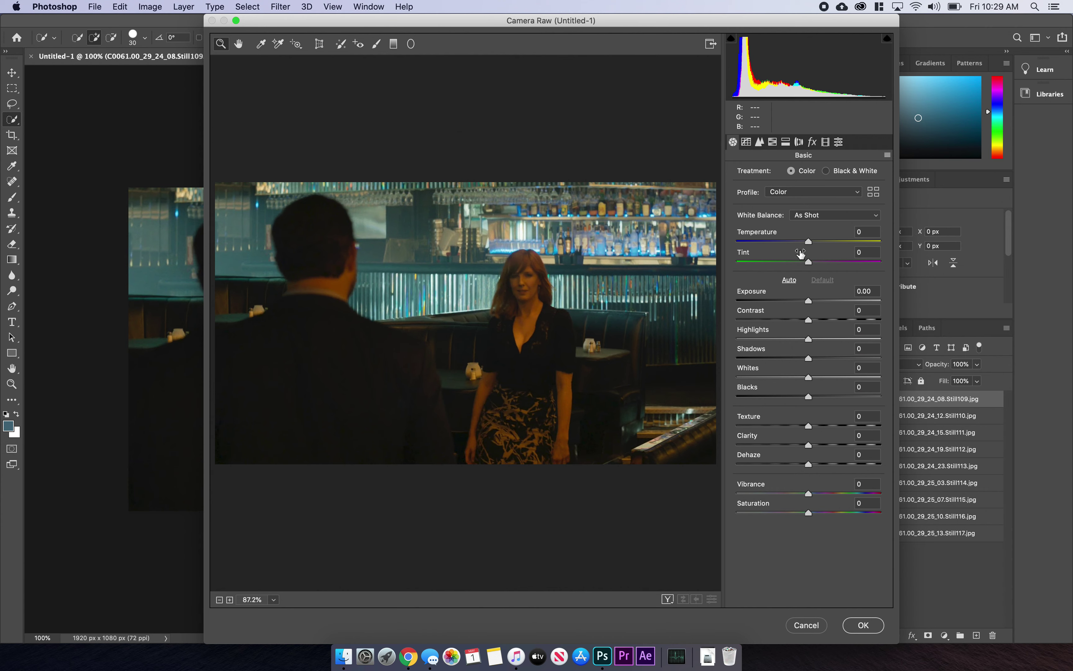
drag(809, 243, 802, 243)
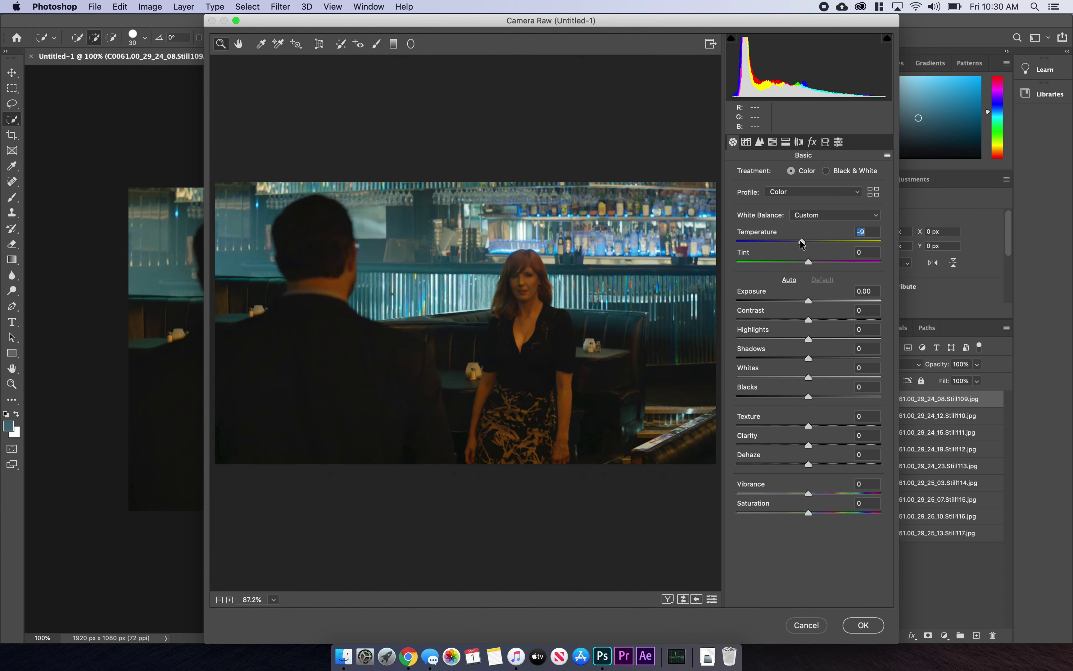
double_click(802, 242)
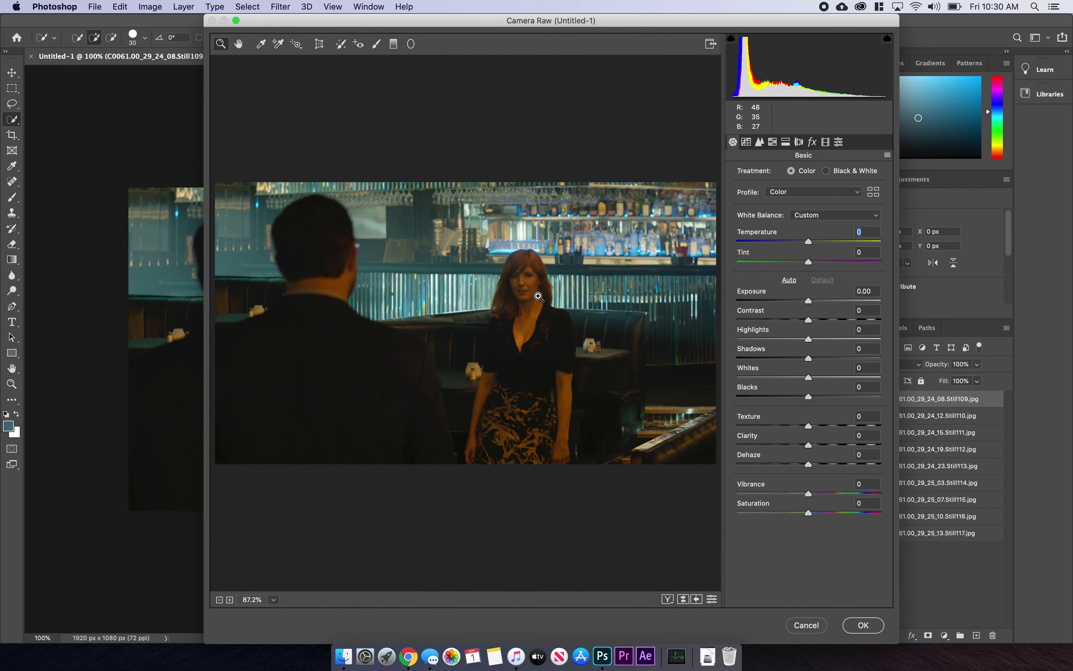
drag(809, 241, 796, 241)
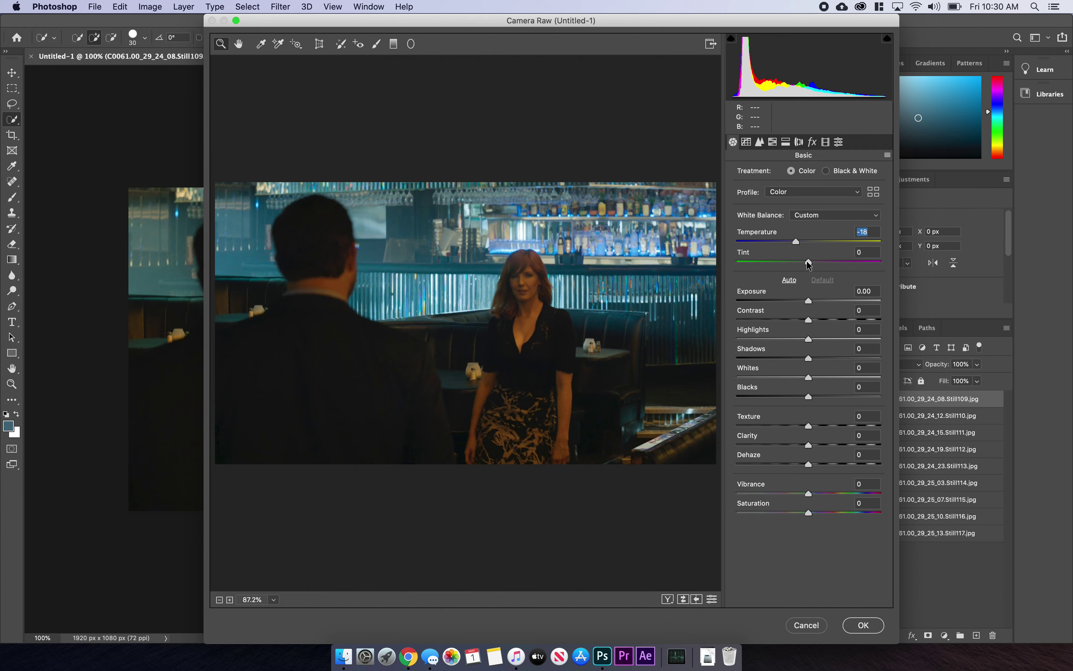
drag(808, 261, 808, 262)
click(815, 263)
Cycle through Camera Raw's Before/After preview views
click(667, 599)
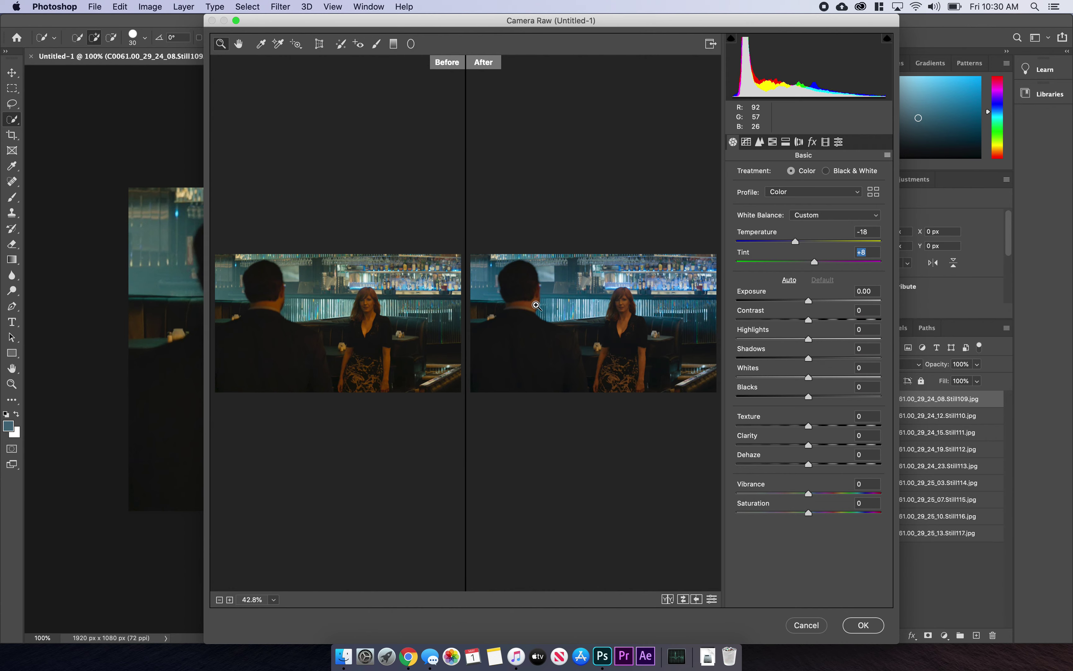
click(668, 599)
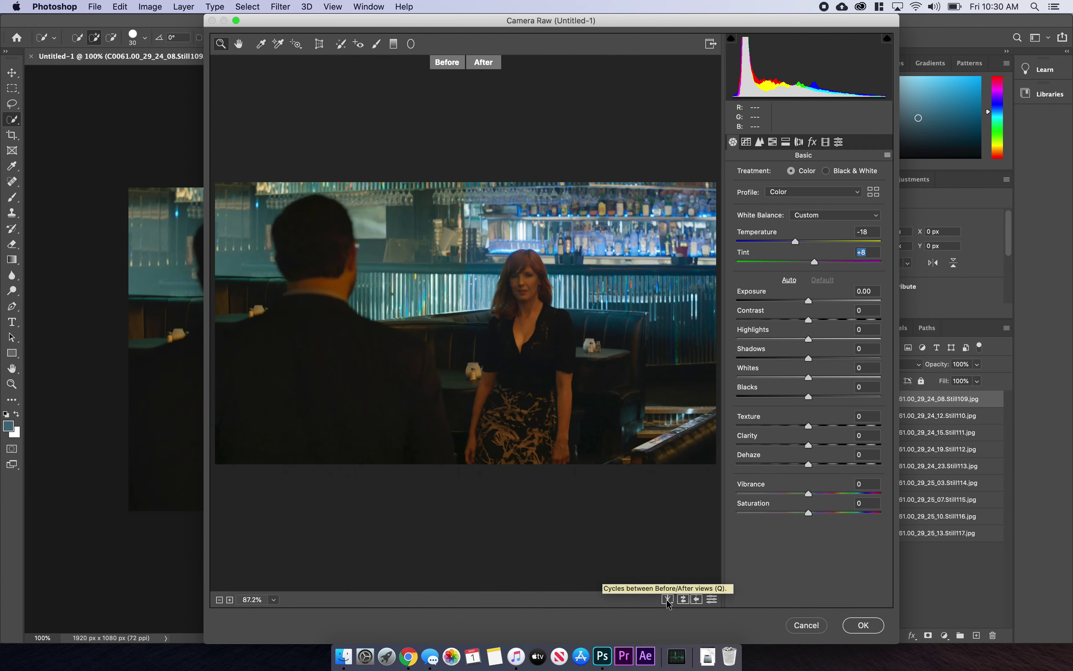
click(667, 600)
click(668, 600)
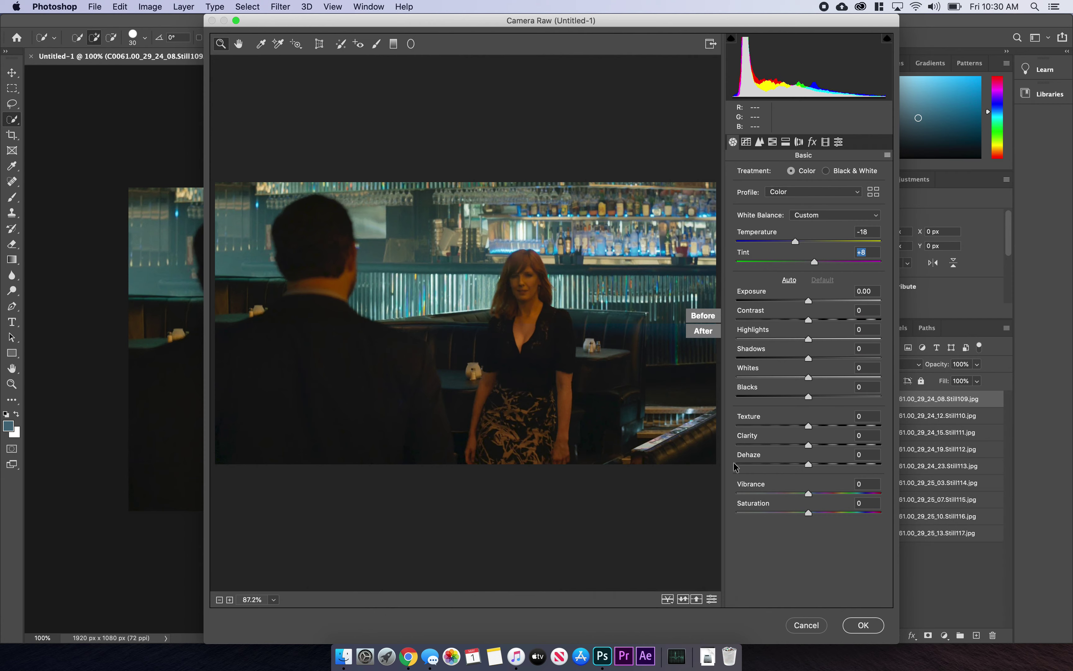
Test Exposure from -1.90 to about +4.3 with shadow clipping warning on, then reset it to 0
drag(807, 299, 819, 304)
click(668, 601)
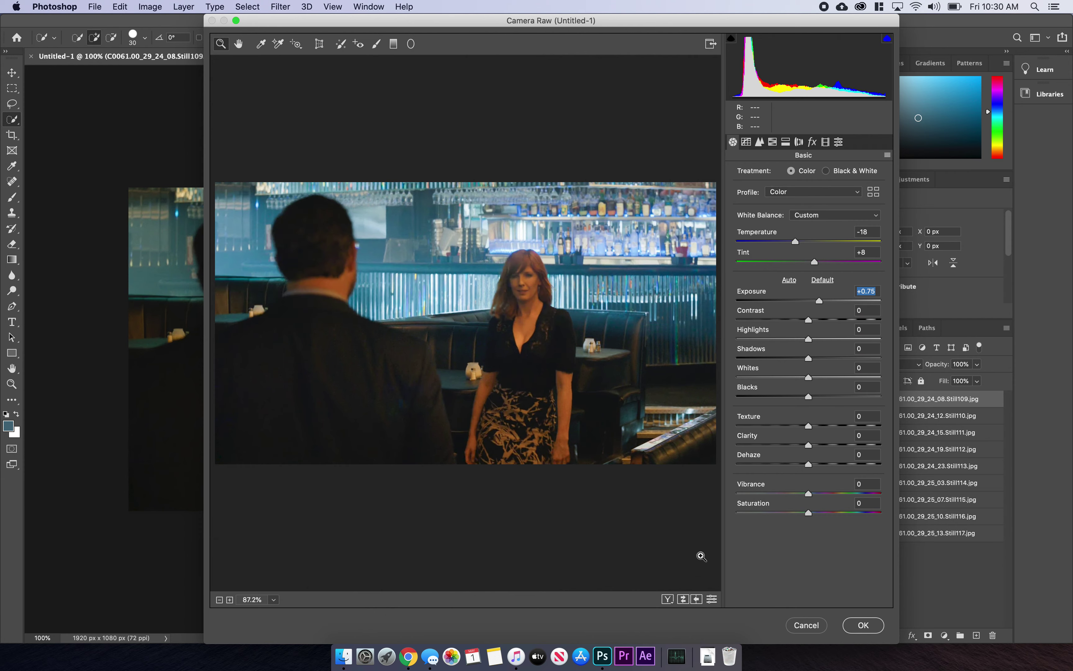
drag(820, 299, 810, 298)
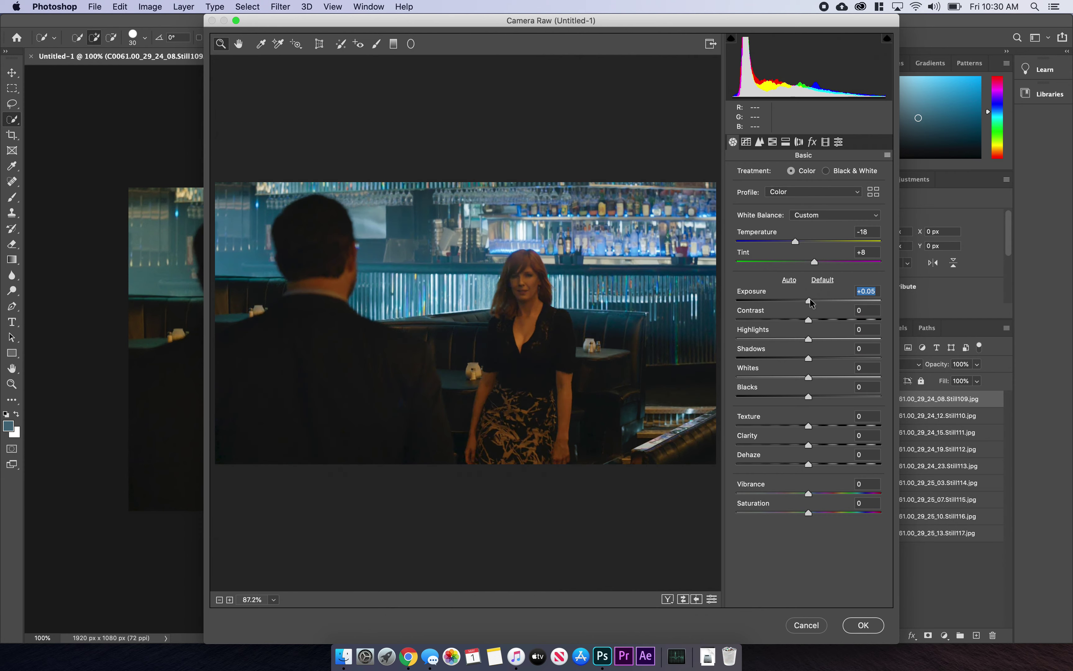
double_click(810, 298)
drag(809, 300, 815, 300)
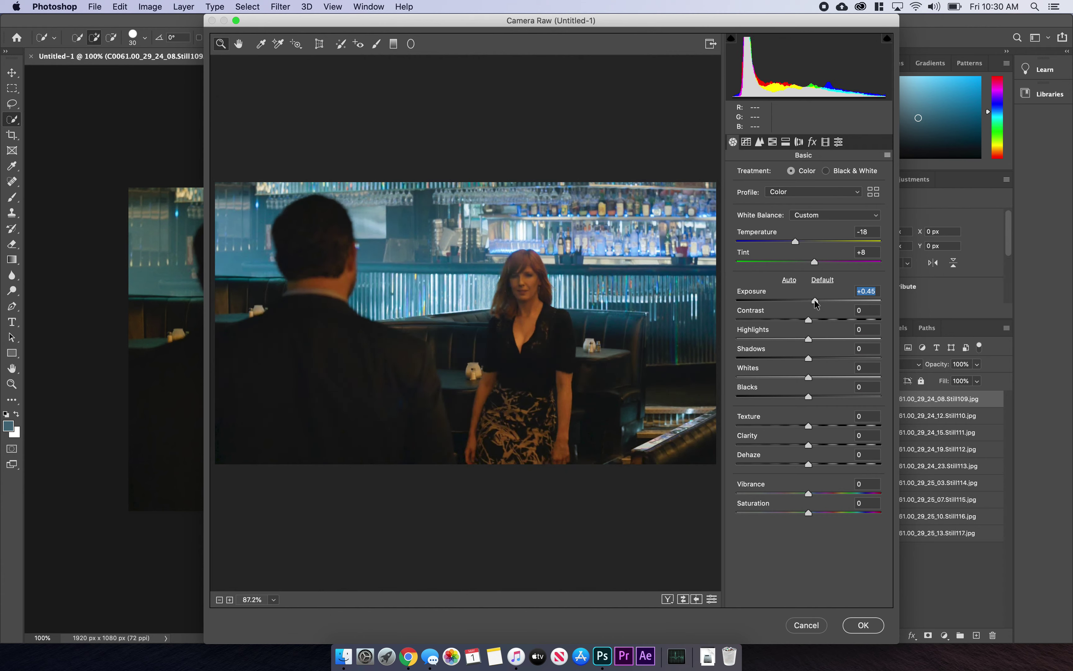
double_click(814, 299)
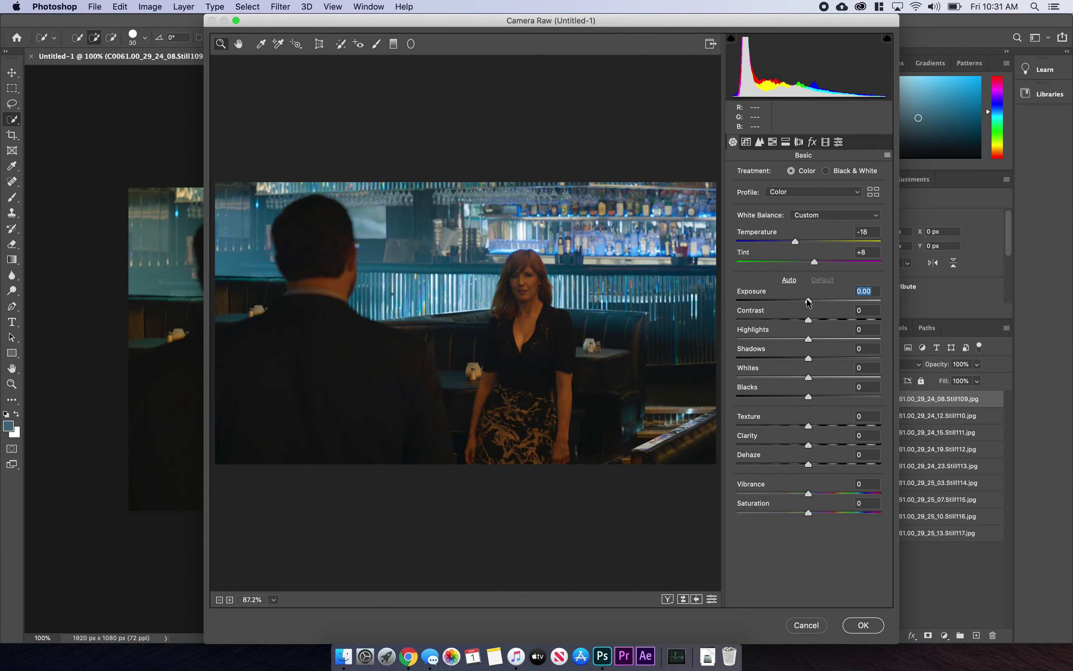
drag(808, 300, 831, 301)
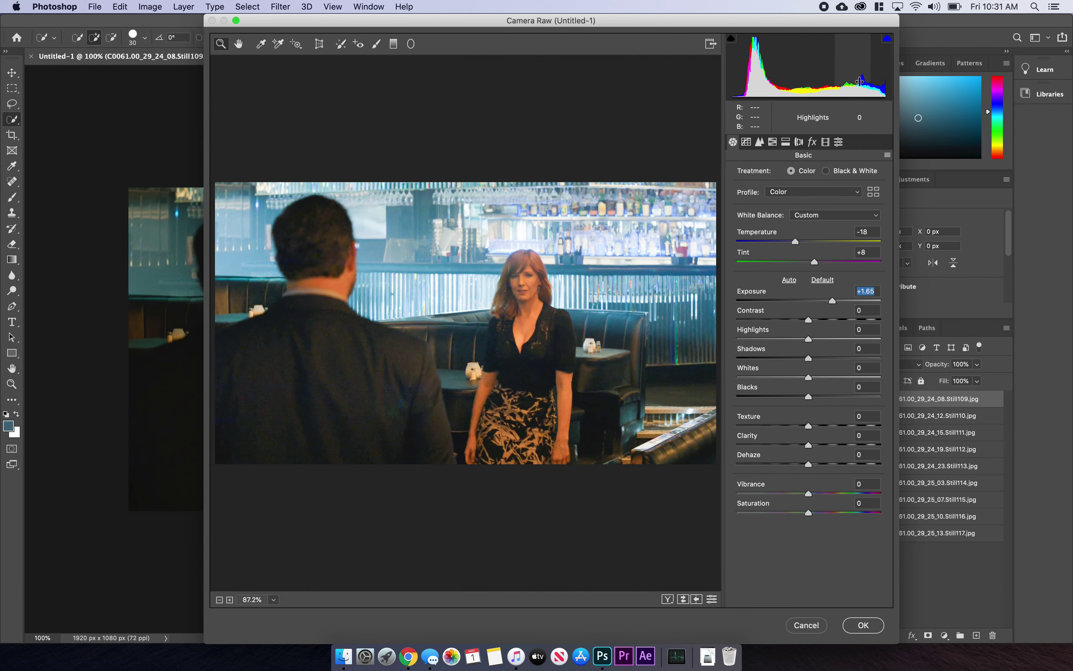
drag(833, 302, 781, 300)
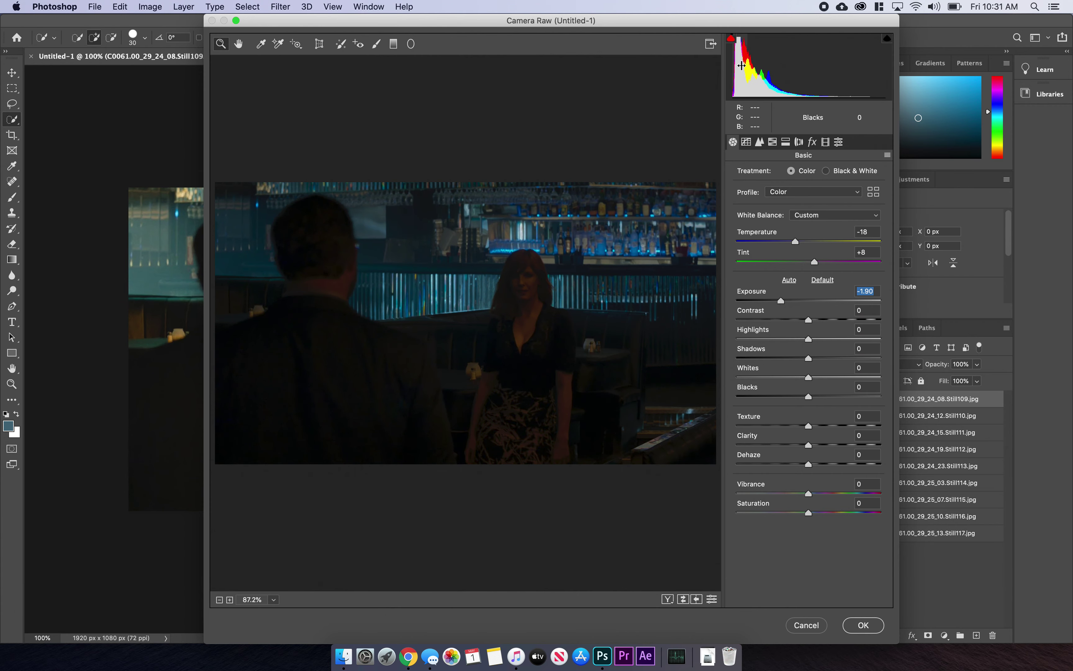
click(731, 41)
drag(782, 300, 869, 291)
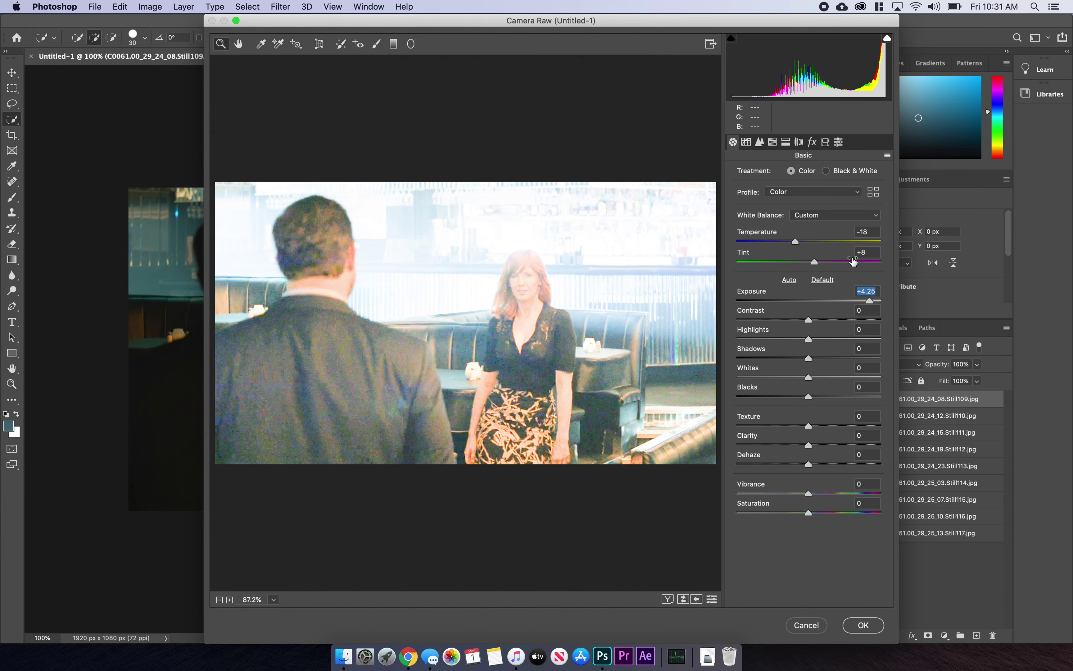
drag(870, 302, 844, 301)
double_click(844, 301)
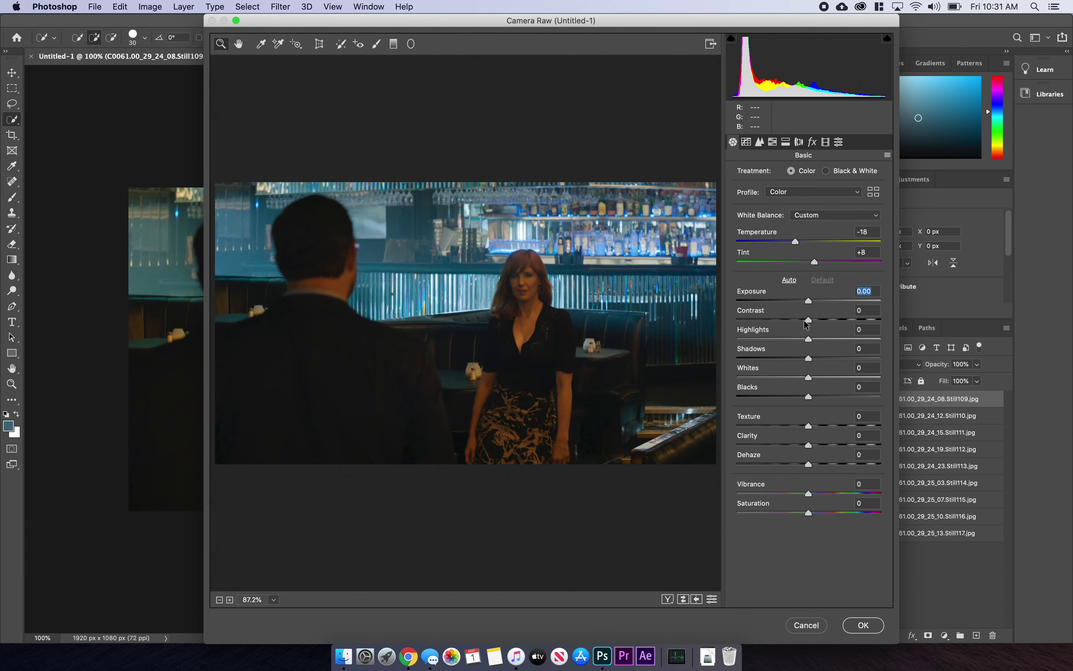
Try Contrast -49 and Shadows -33 and -16, resetting both to 0
drag(808, 320, 771, 322)
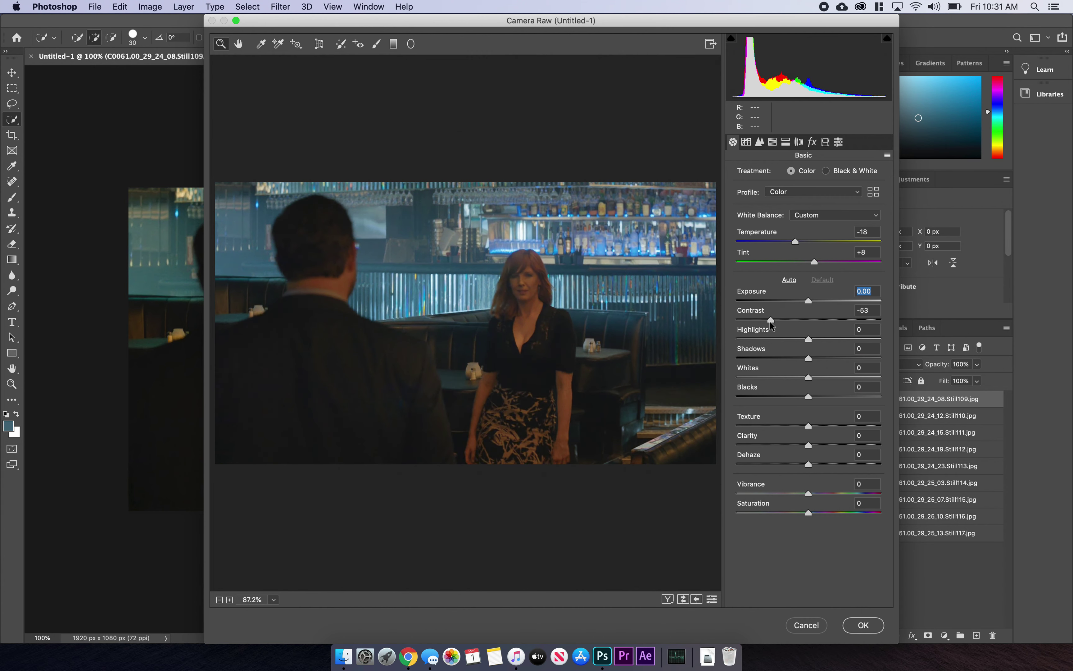
double_click(771, 320)
click(861, 314)
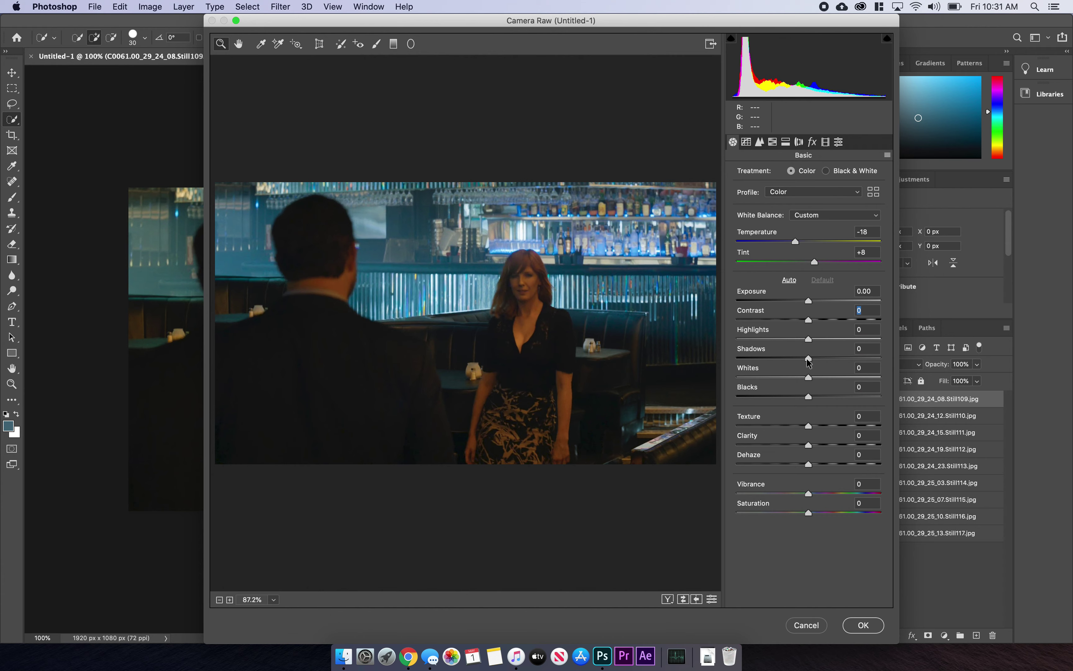
drag(809, 362, 785, 359)
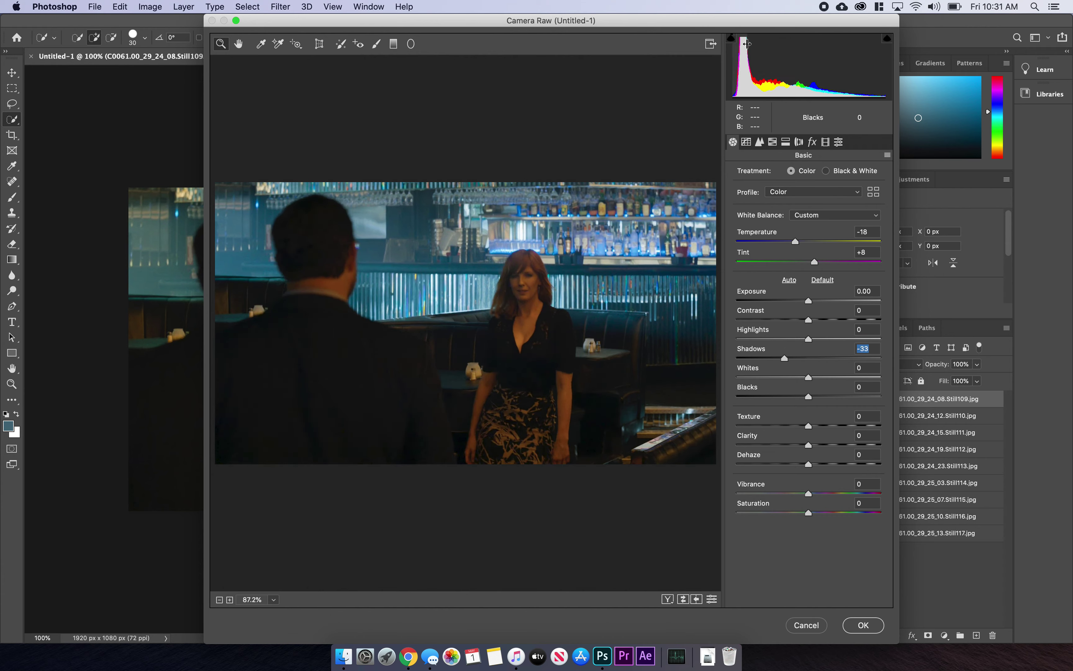
key(Tab)
drag(785, 357, 864, 378)
double_click(797, 359)
Reset Whites from +78, try Highlights +19 and Blacks -38, returning each to 0
double_click(864, 378)
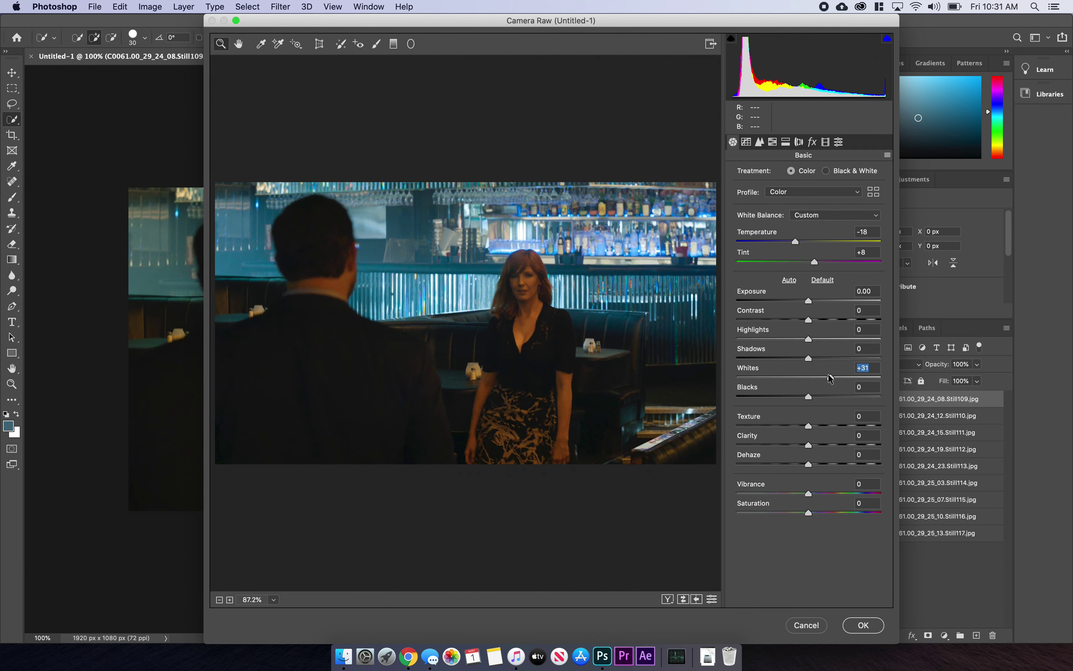
drag(809, 340, 823, 340)
double_click(822, 339)
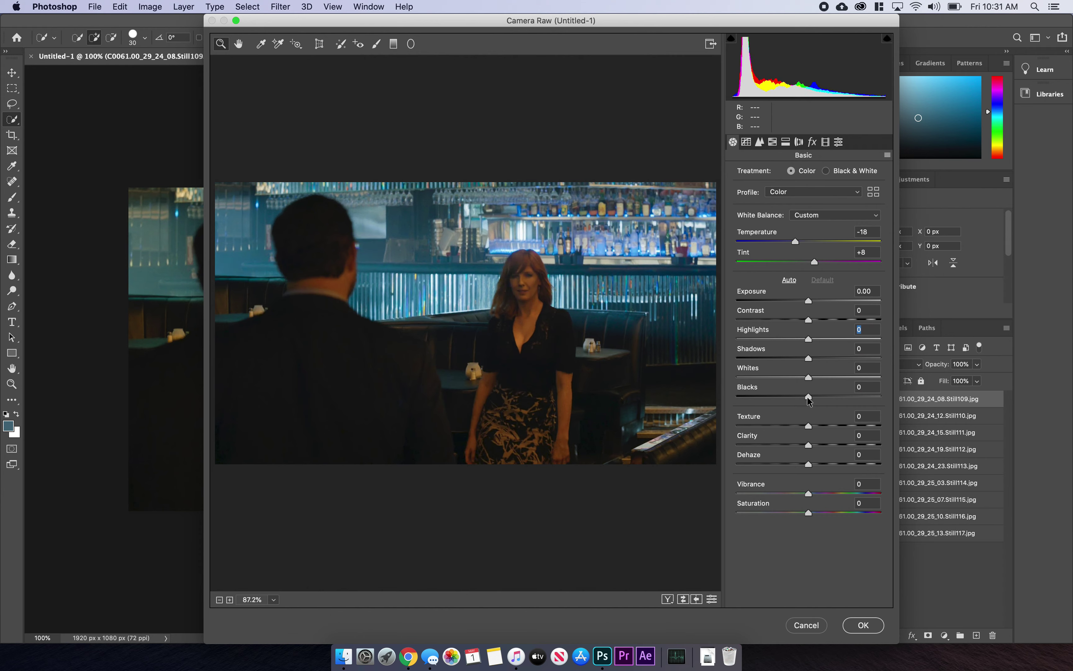
drag(808, 397, 781, 398)
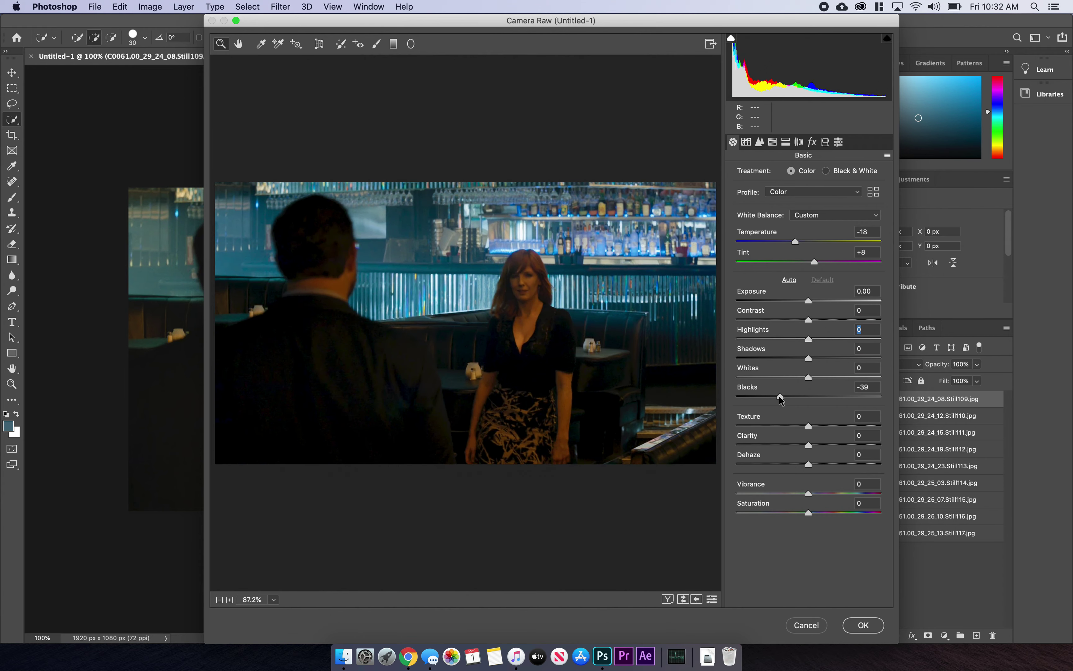
double_click(780, 398)
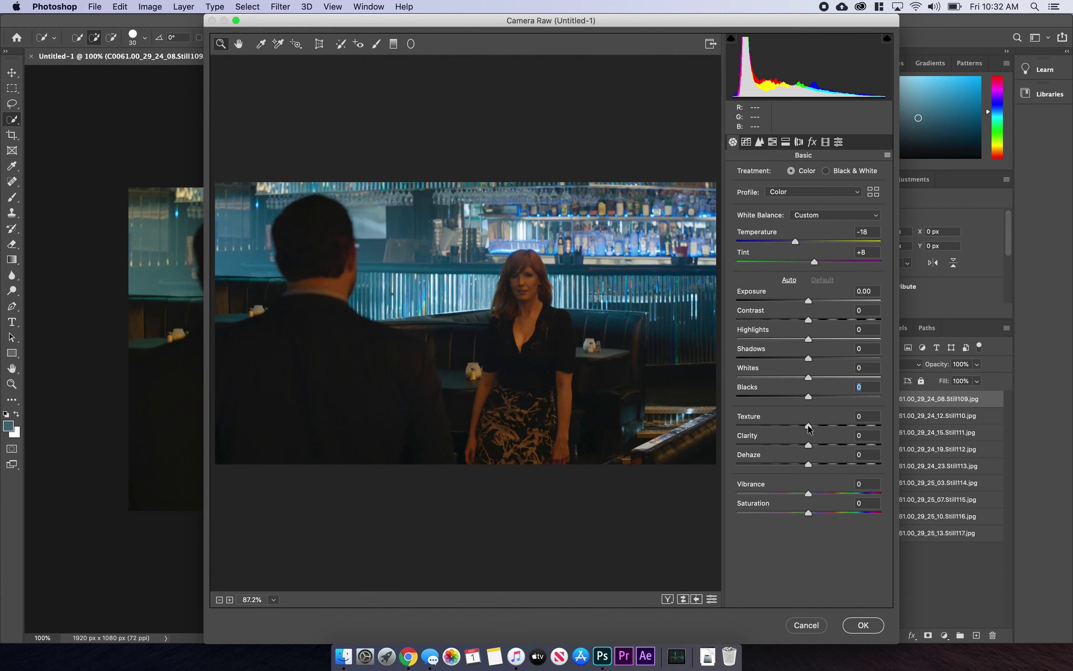
drag(808, 426, 838, 423)
double_click(838, 425)
drag(808, 445, 842, 453)
double_click(843, 444)
drag(807, 464, 845, 465)
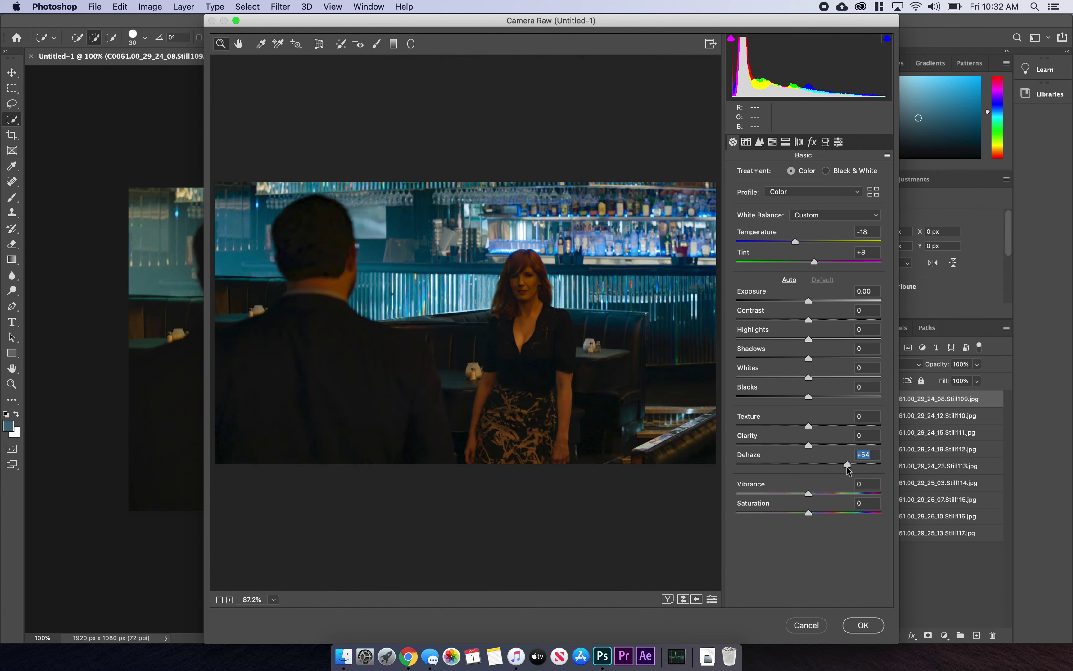
double_click(846, 465)
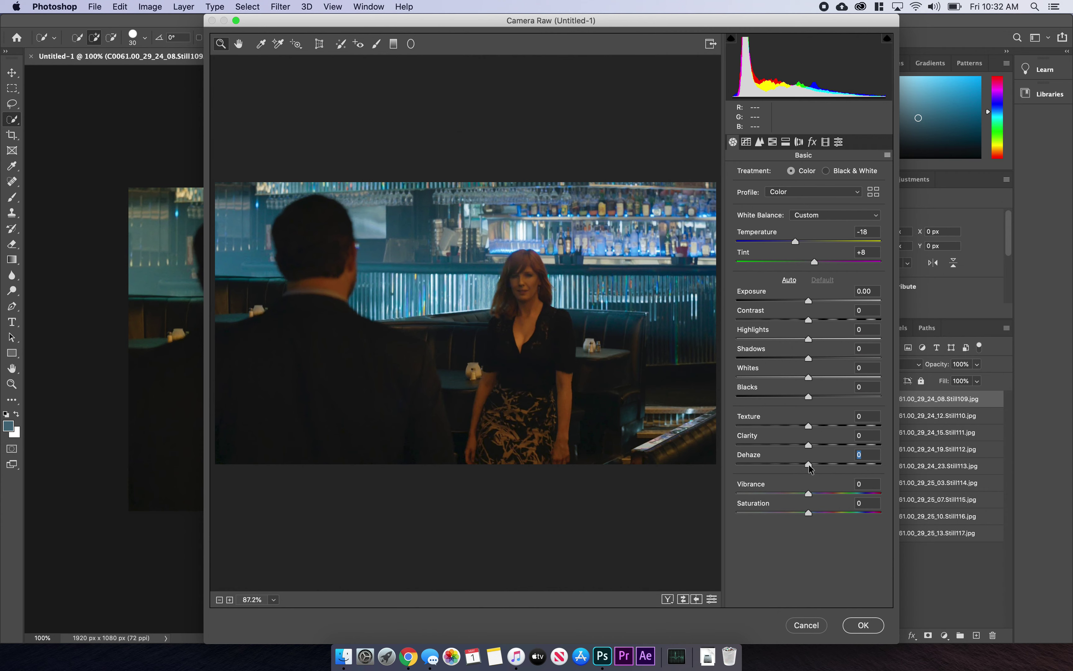
drag(808, 464, 846, 464)
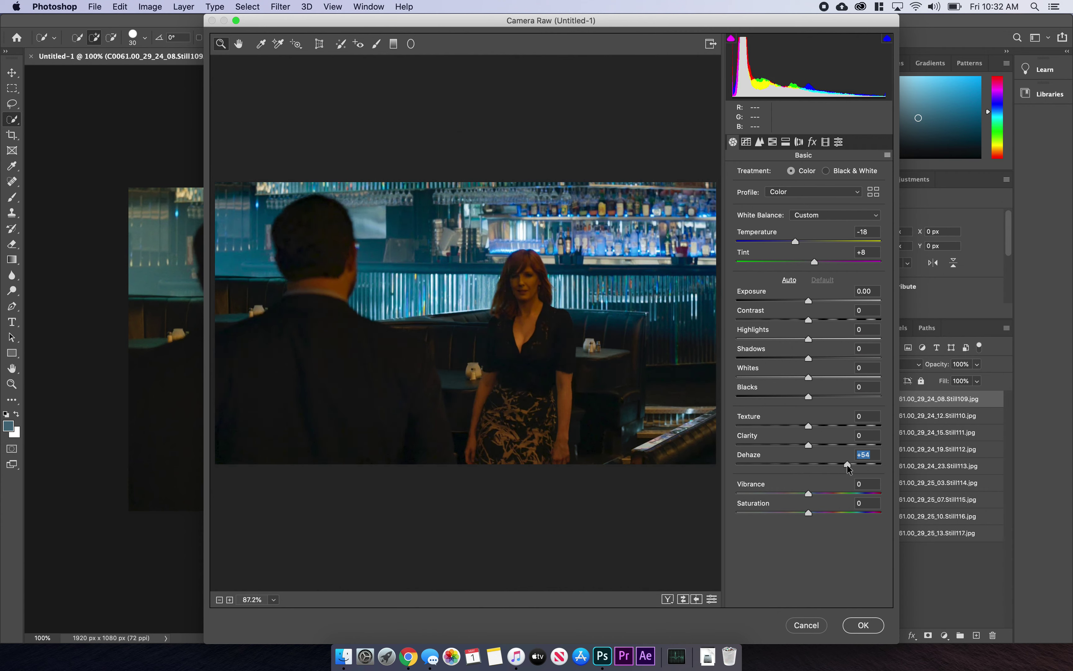
double_click(847, 464)
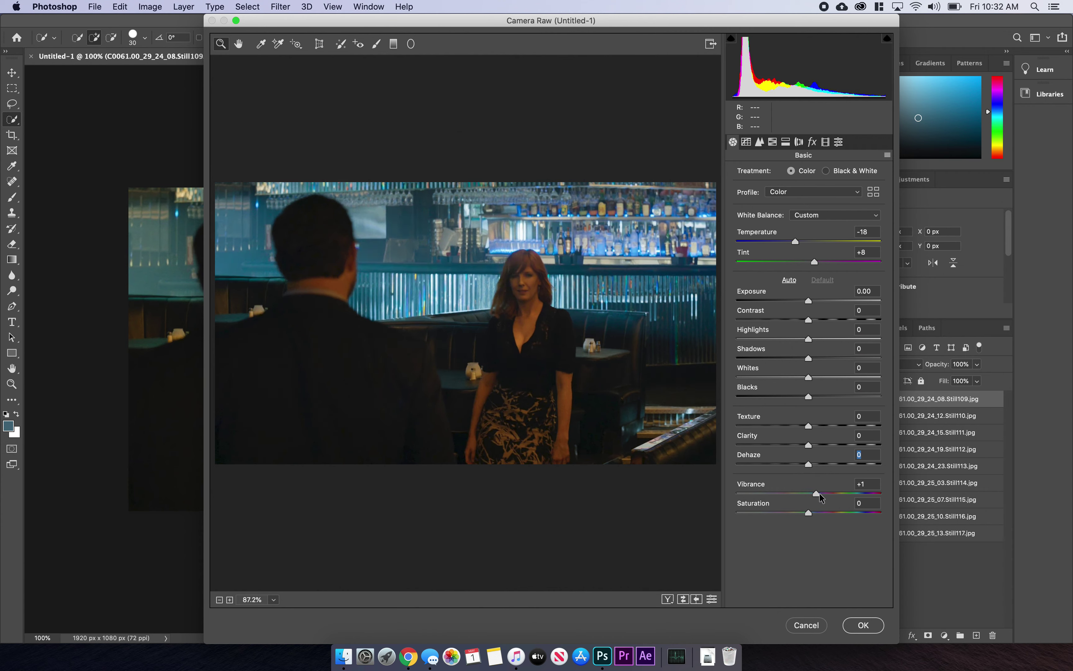
mouse_move(821, 494)
mouse_down()
mouse_move(858, 495)
mouse_move(805, 494)
mouse_move(854, 497)
mouse_move(822, 496)
mouse_up()
drag(830, 493, 859, 490)
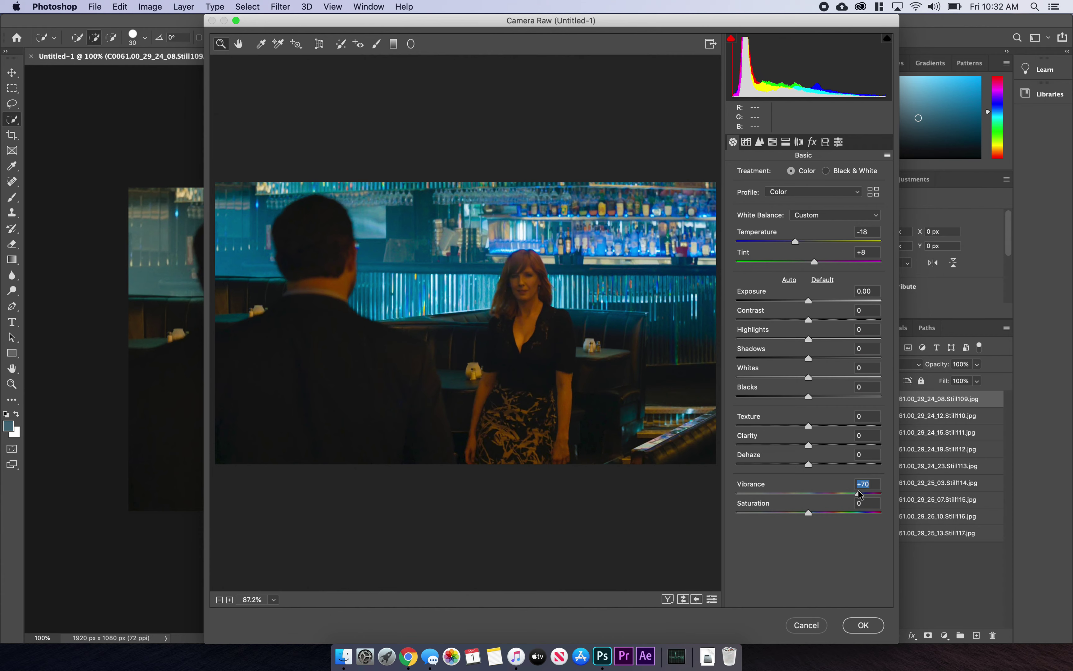
double_click(858, 492)
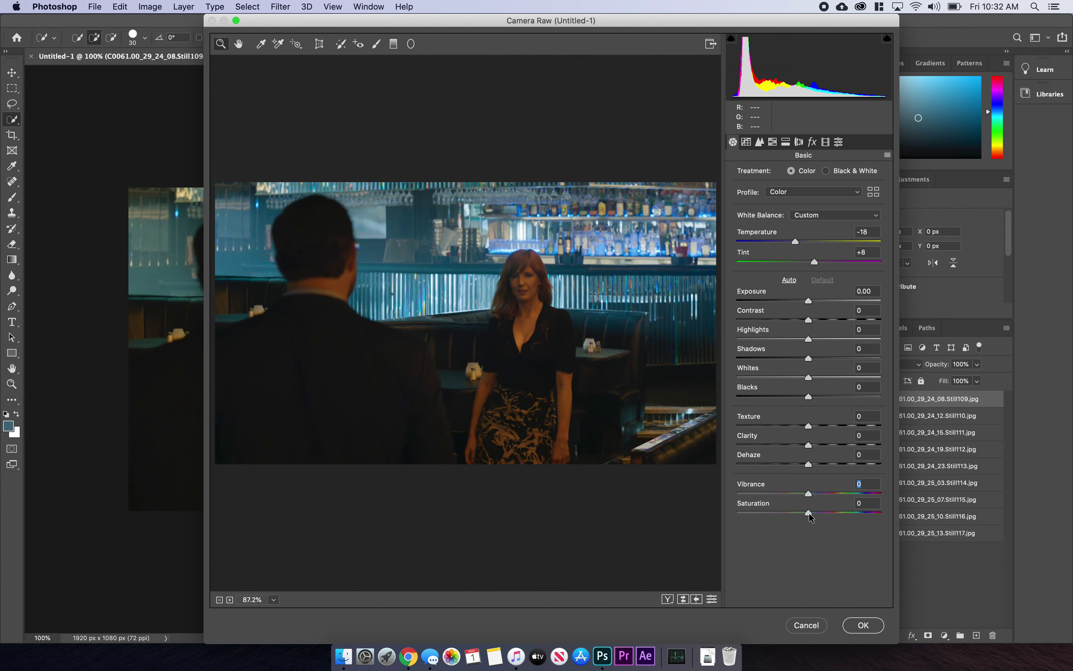
drag(809, 513, 695, 517)
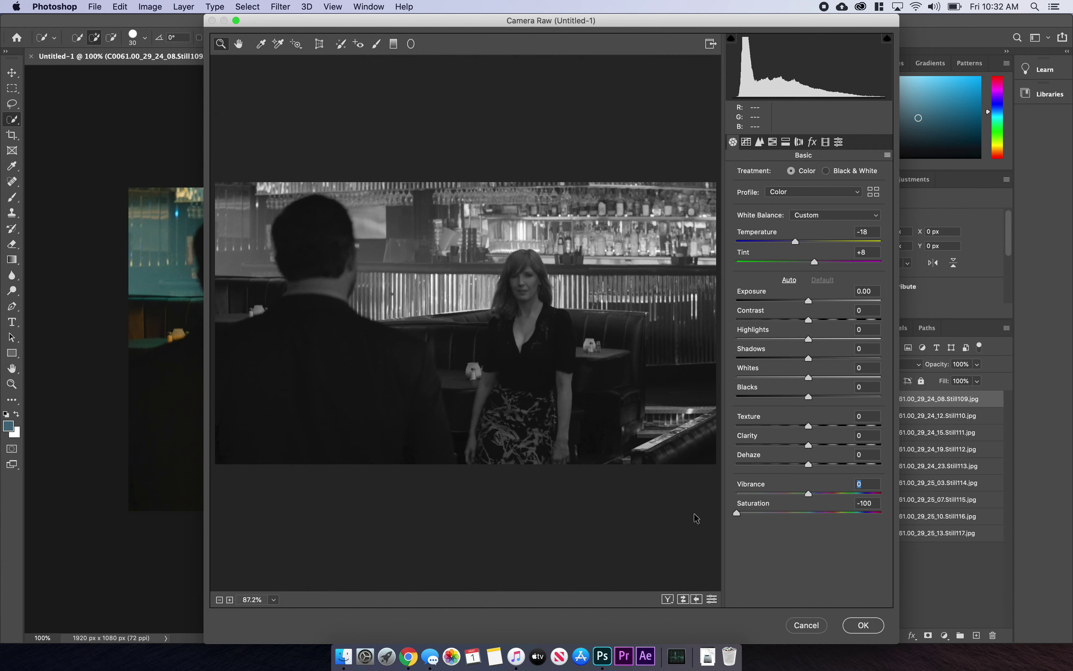
click(797, 513)
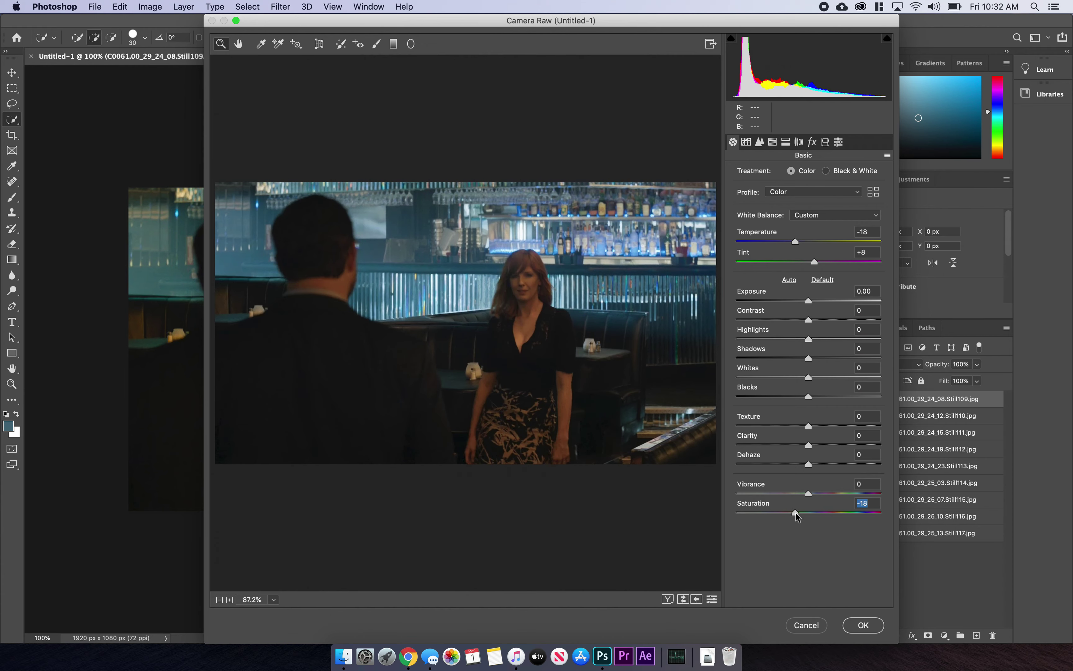
double_click(796, 514)
drag(809, 494, 936, 486)
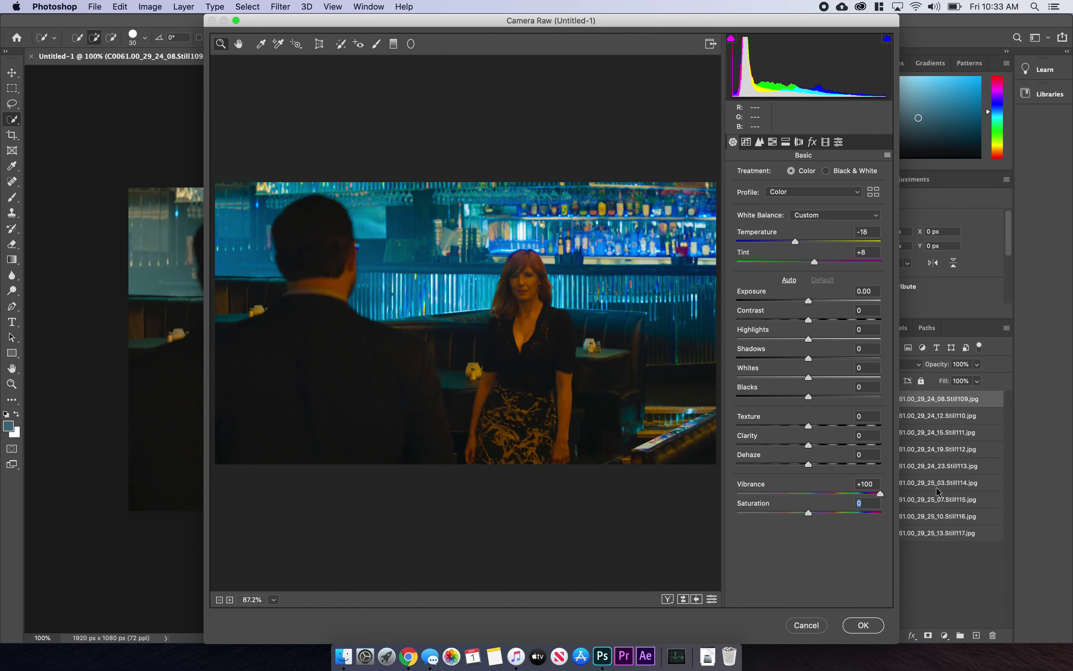
drag(880, 493, 844, 493)
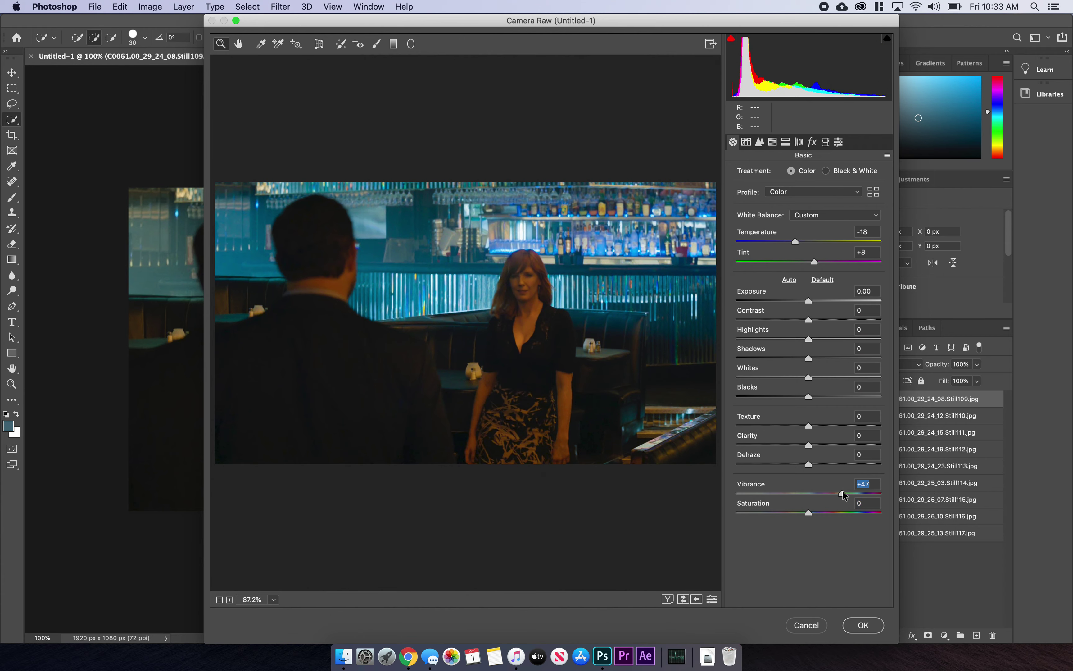
double_click(843, 491)
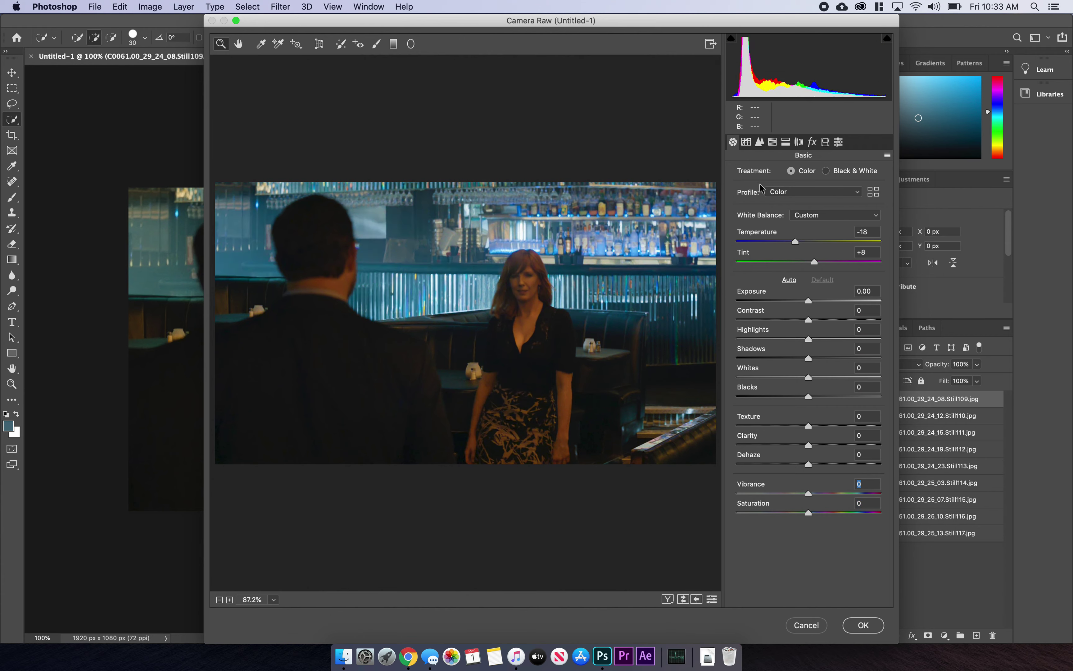
Look through the Tone Curve, Detail, HSL, Split Toning and Presets tabs, then cancel Camera Raw
click(746, 141)
click(758, 142)
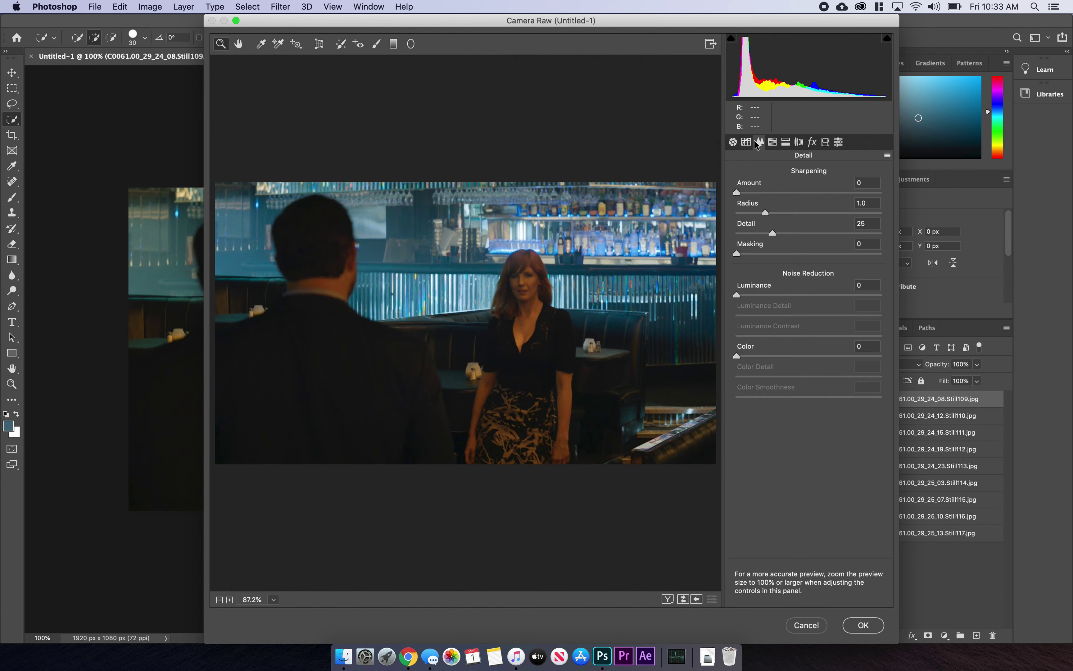
click(748, 142)
click(760, 141)
click(772, 142)
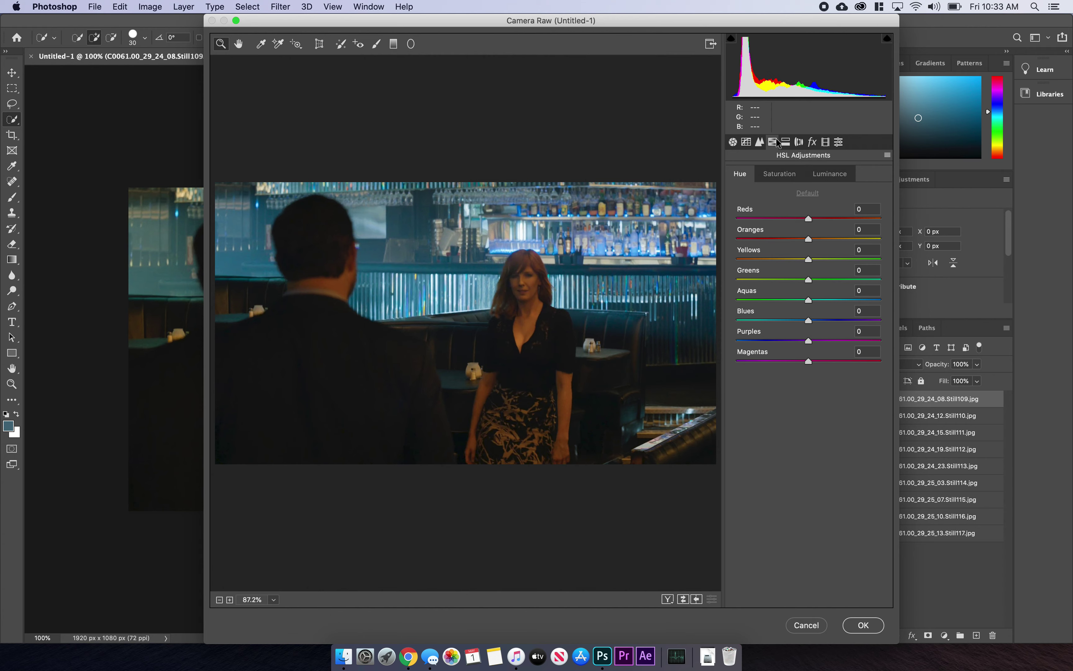
click(785, 142)
click(837, 142)
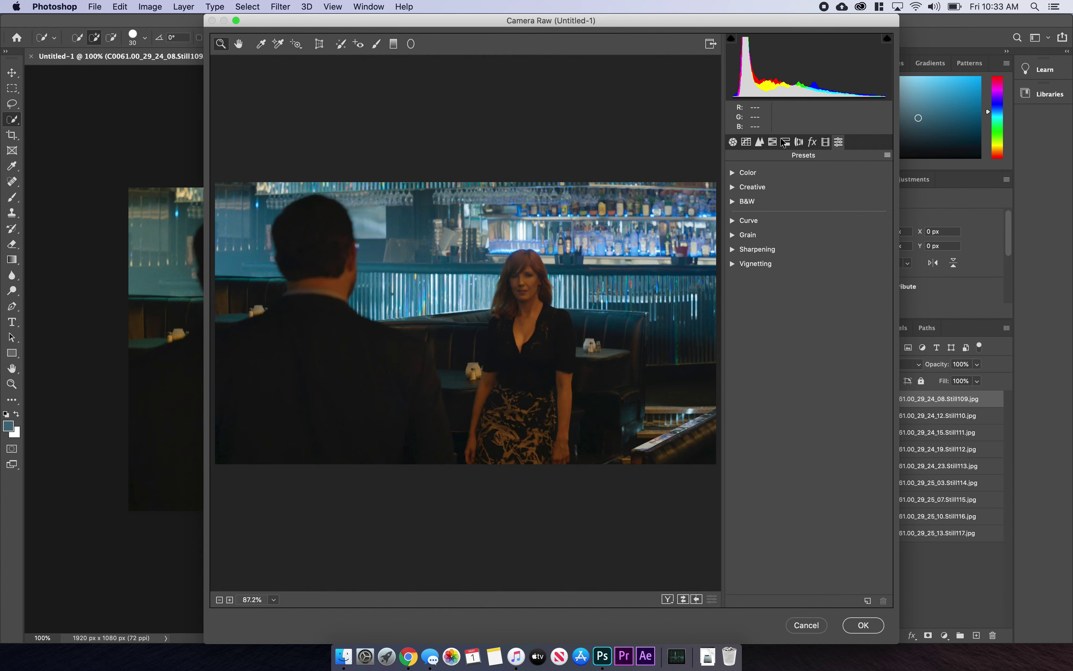
click(734, 142)
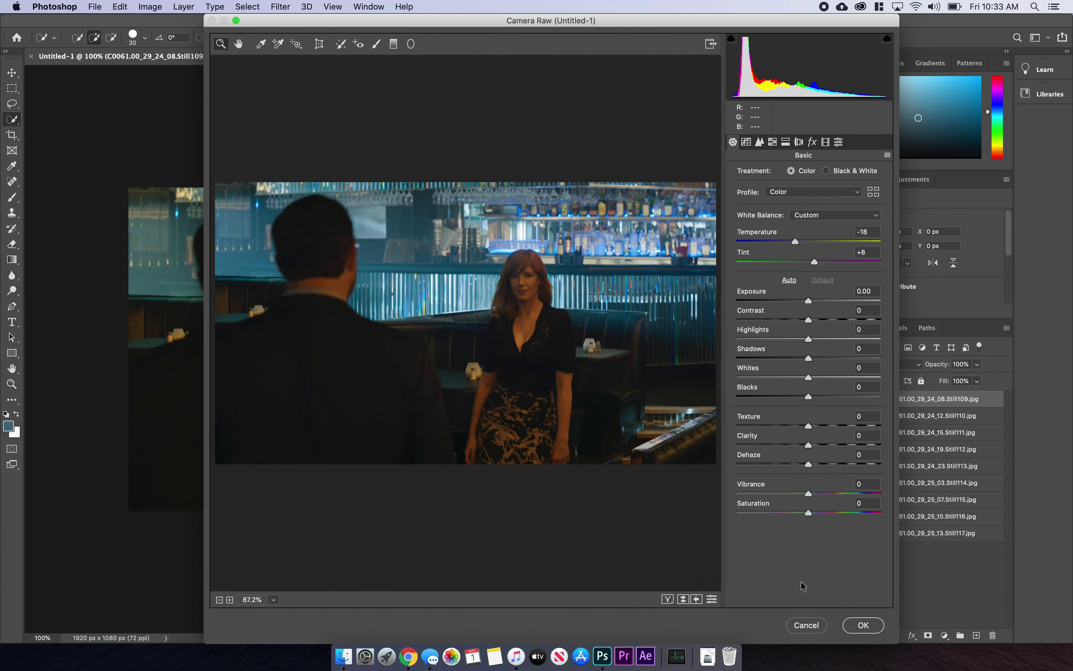
click(809, 625)
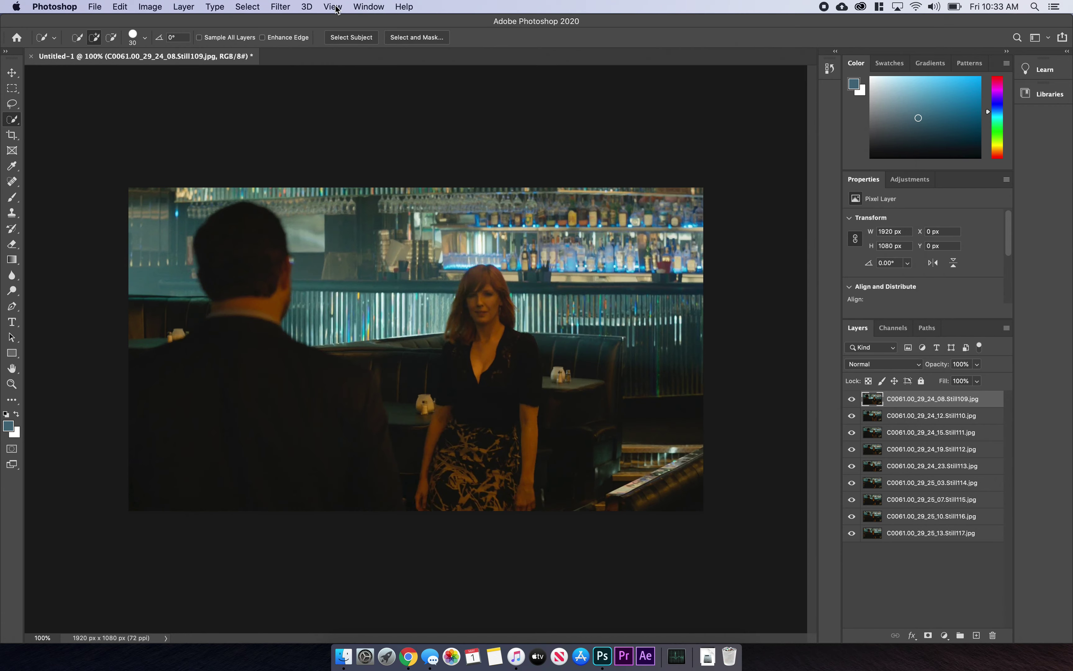
click(280, 9)
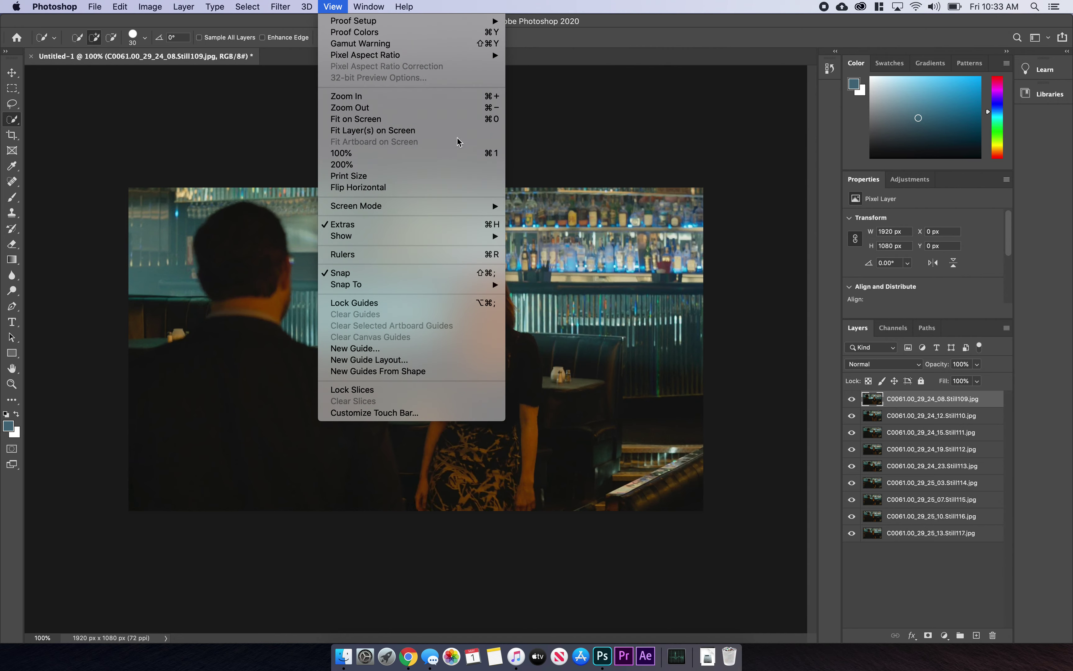
mouse_move(405, 5)
mouse_move(369, 5)
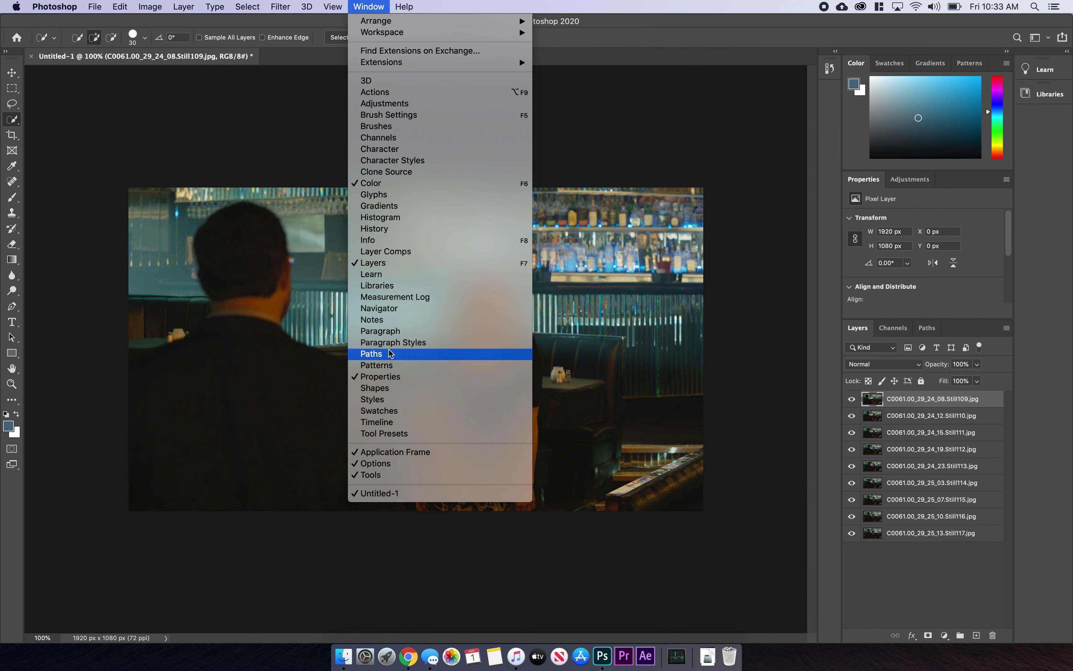
click(381, 8)
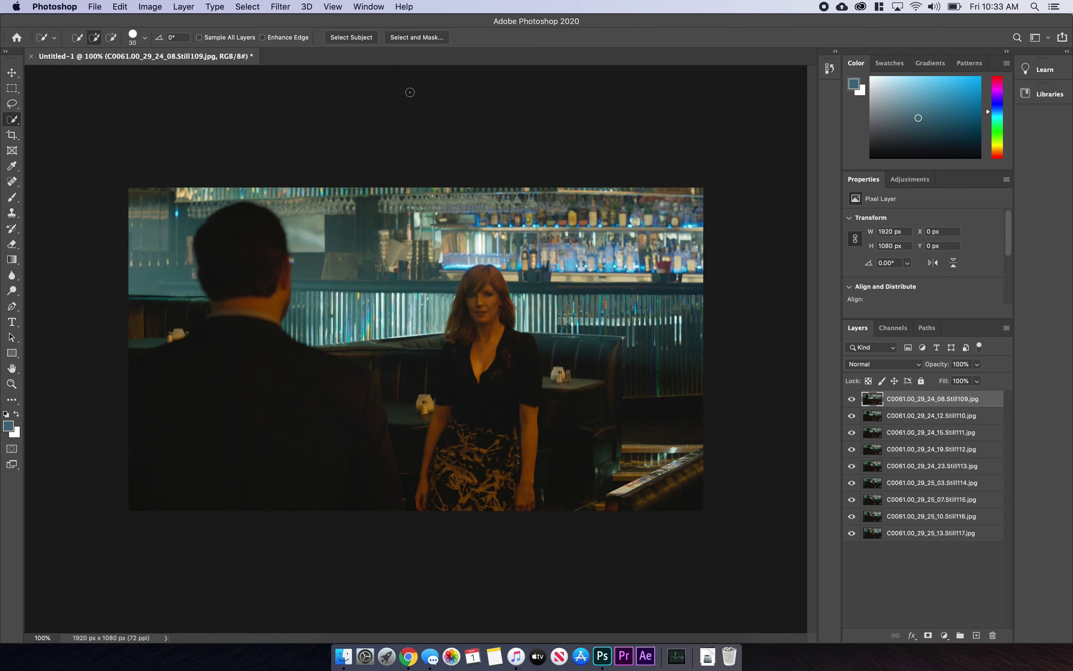
click(12, 72)
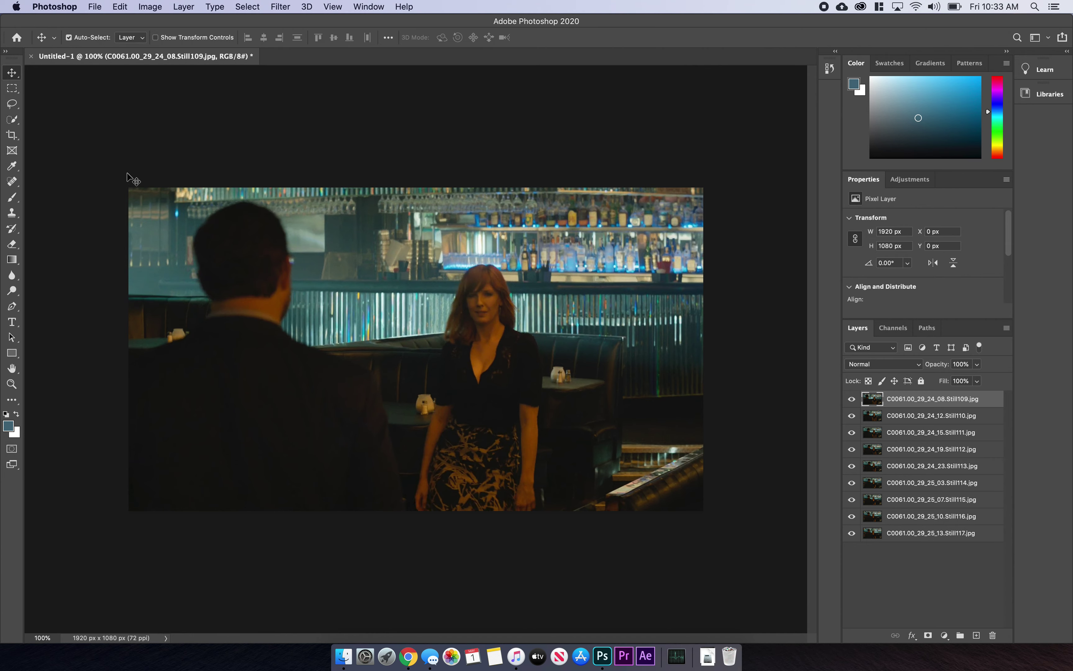
mouse_move(321, 307)
mouse_down()
mouse_move(421, 320)
mouse_move(371, 373)
mouse_move(367, 306)
mouse_move(301, 308)
mouse_up()
key(m)
drag(120, 158, 714, 519)
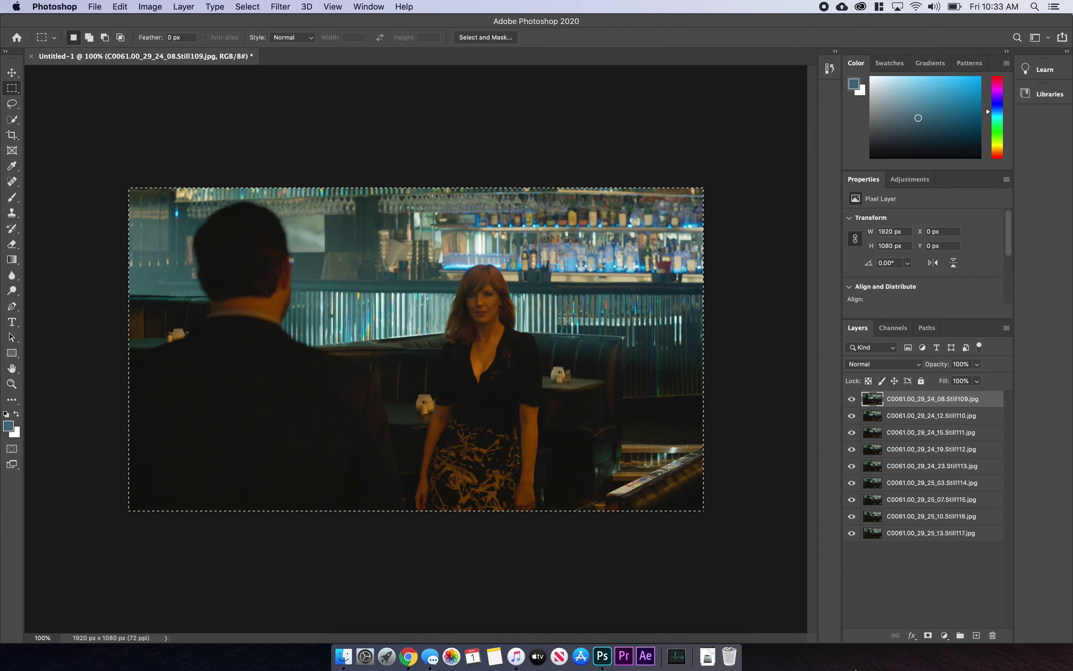
key(super+d)
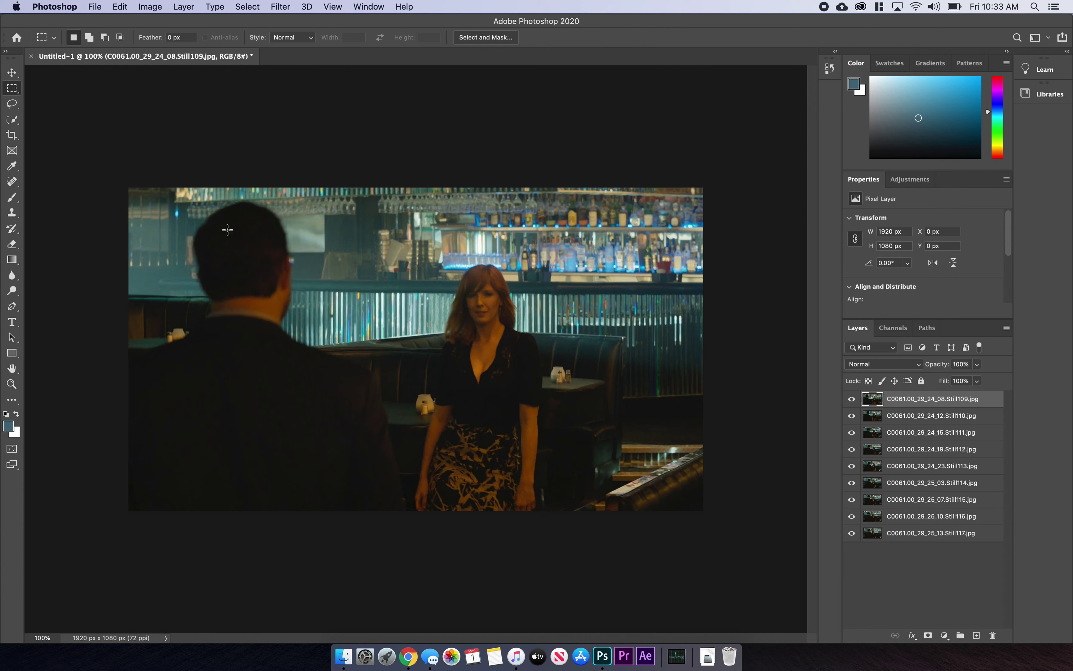
Lasso the man's head and neck and delete it from the top Still109 layer
click(12, 103)
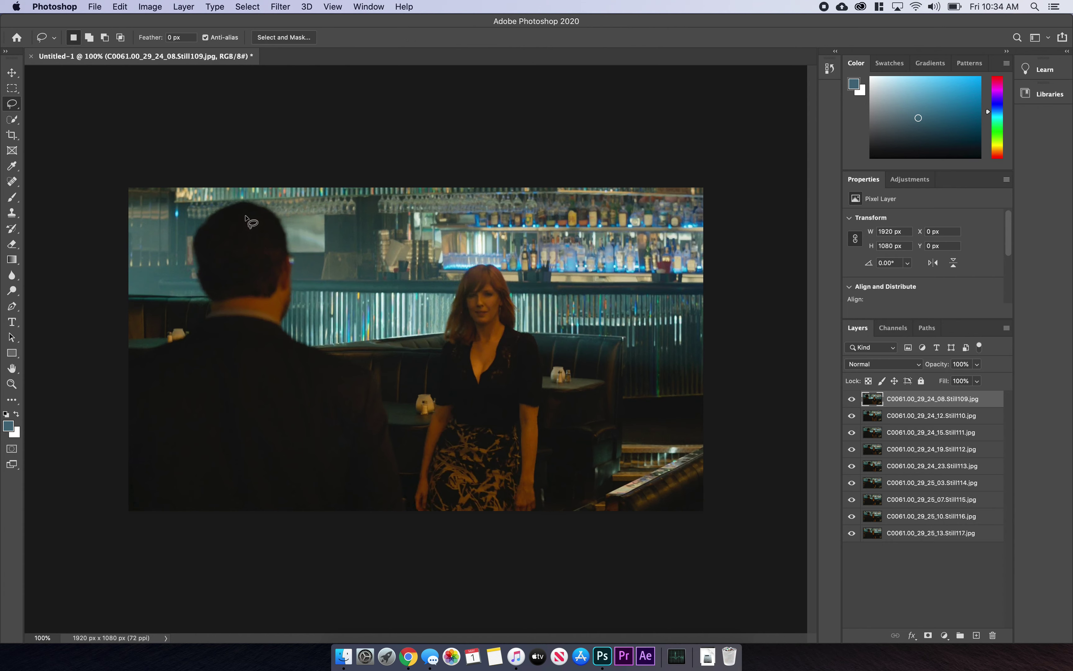
mouse_move(245, 214)
mouse_down()
mouse_move(213, 254)
mouse_move(221, 299)
mouse_move(245, 329)
mouse_move(217, 400)
mouse_move(231, 451)
mouse_move(277, 478)
mouse_move(338, 457)
mouse_move(383, 403)
mouse_move(368, 293)
mouse_move(307, 221)
mouse_move(246, 215)
mouse_up()
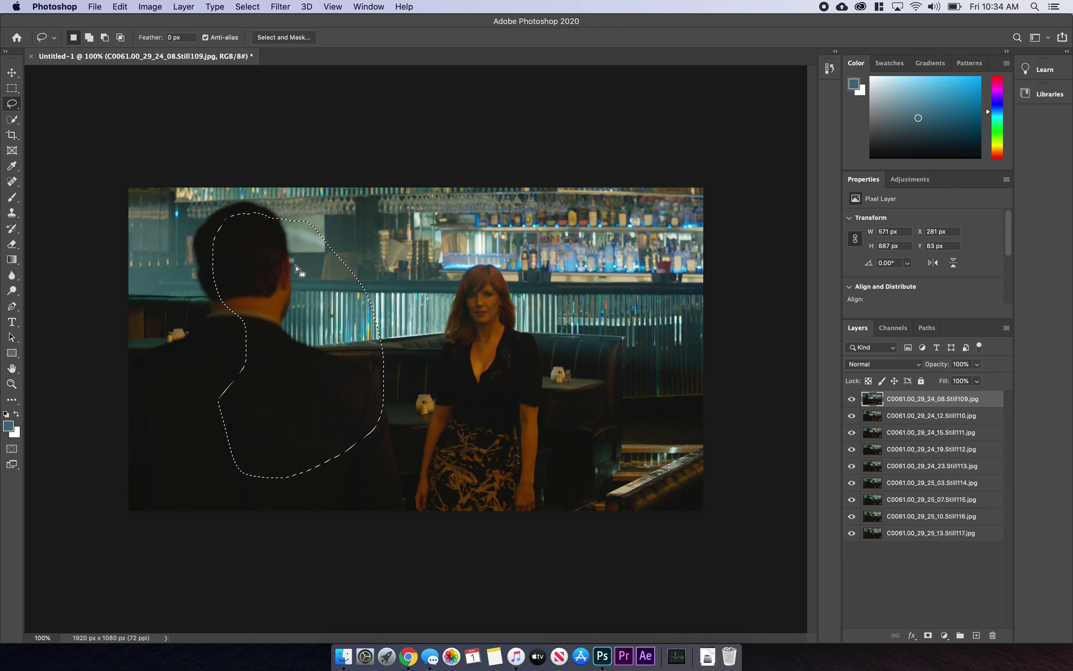
key(Delete)
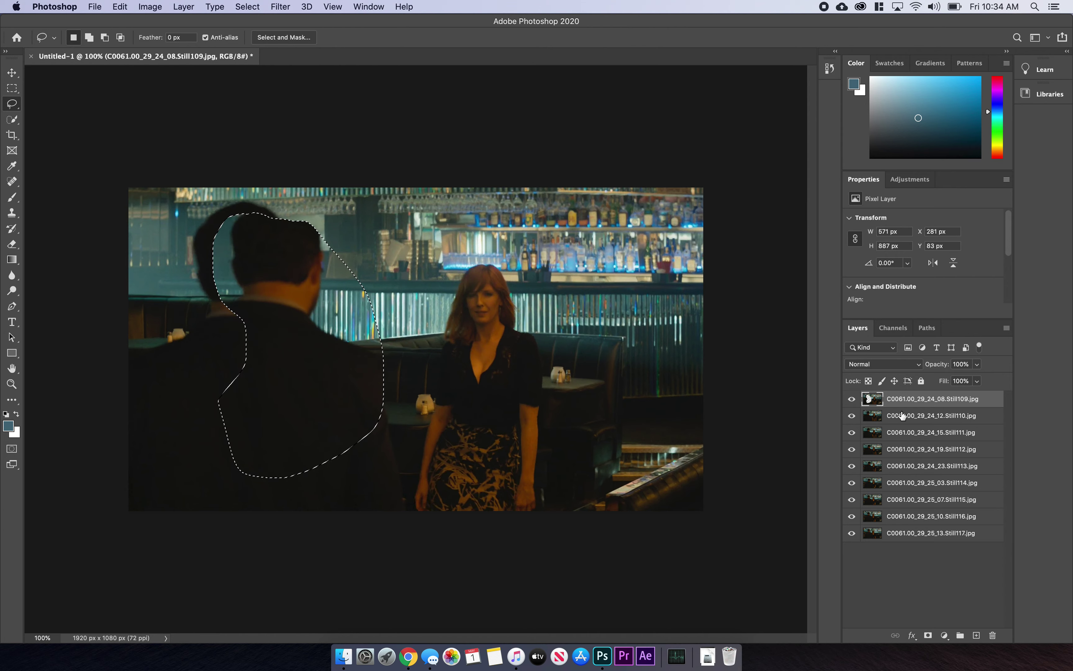
Toggle the top layer's visibility to compare, select all and deselect, leaving it hidden
click(852, 400)
click(852, 399)
click(852, 400)
click(852, 399)
click(852, 400)
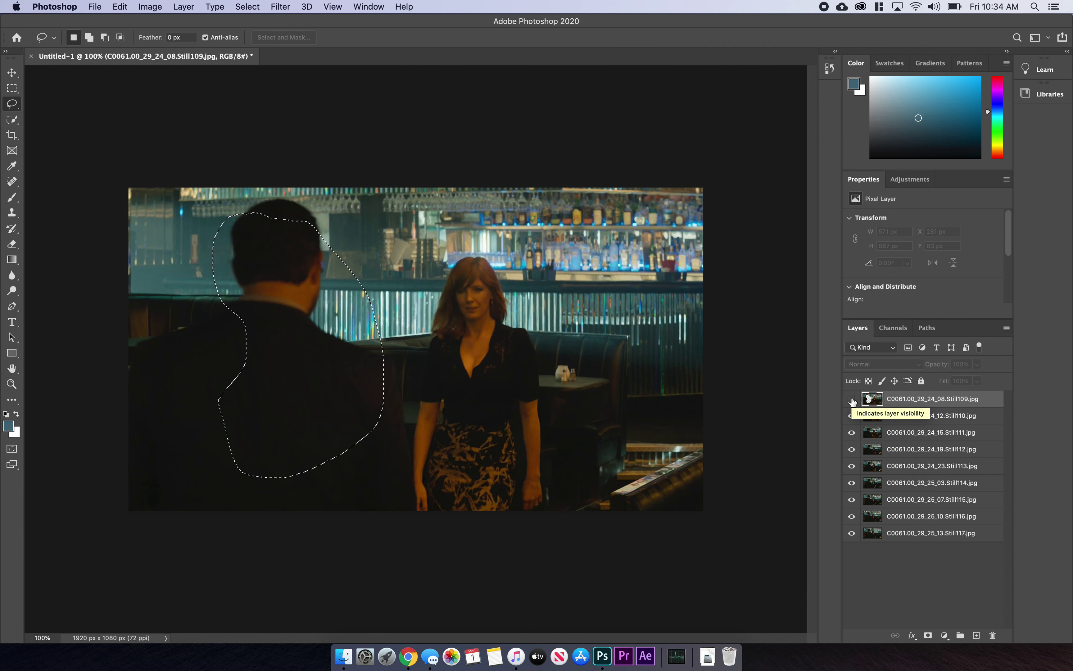
key(super+a)
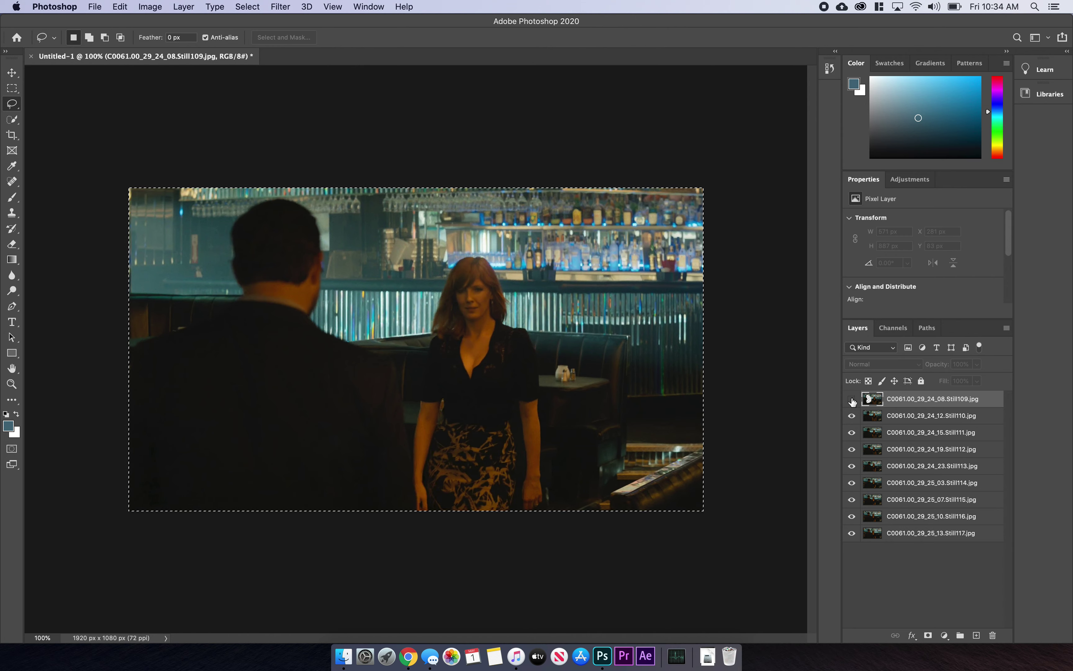
key(super+d)
click(852, 400)
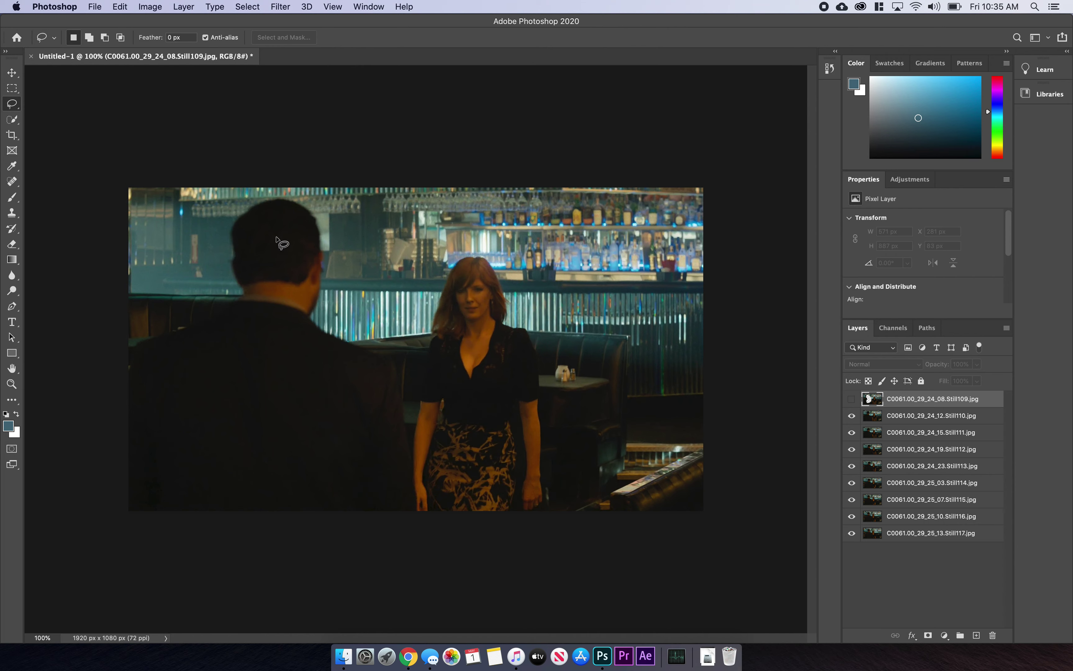
click(12, 119)
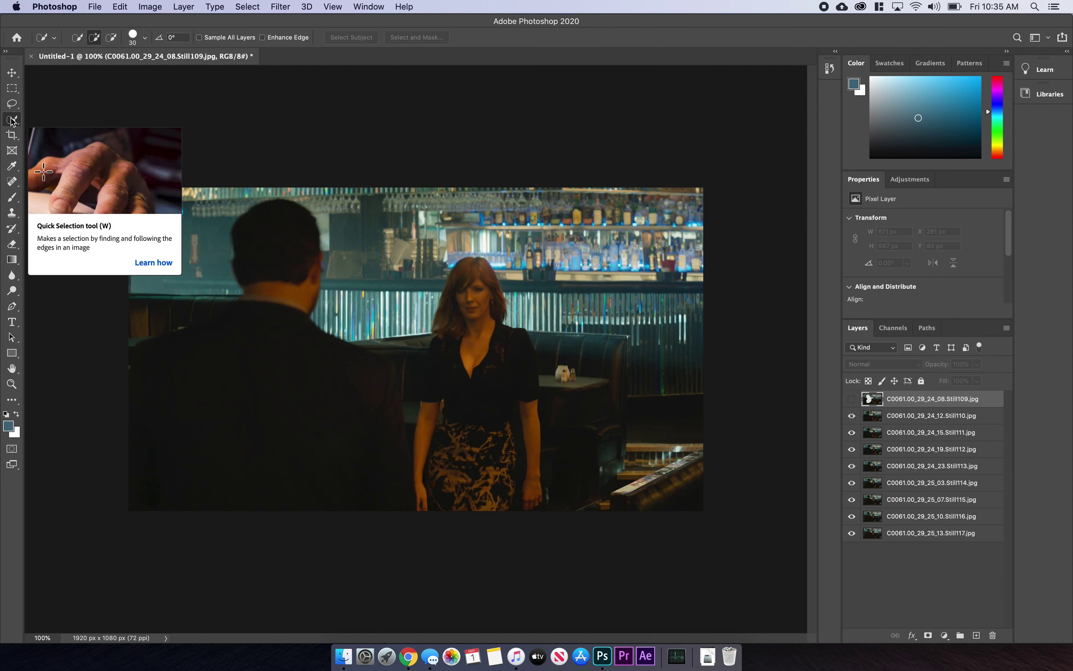
right_click(12, 121)
click(53, 130)
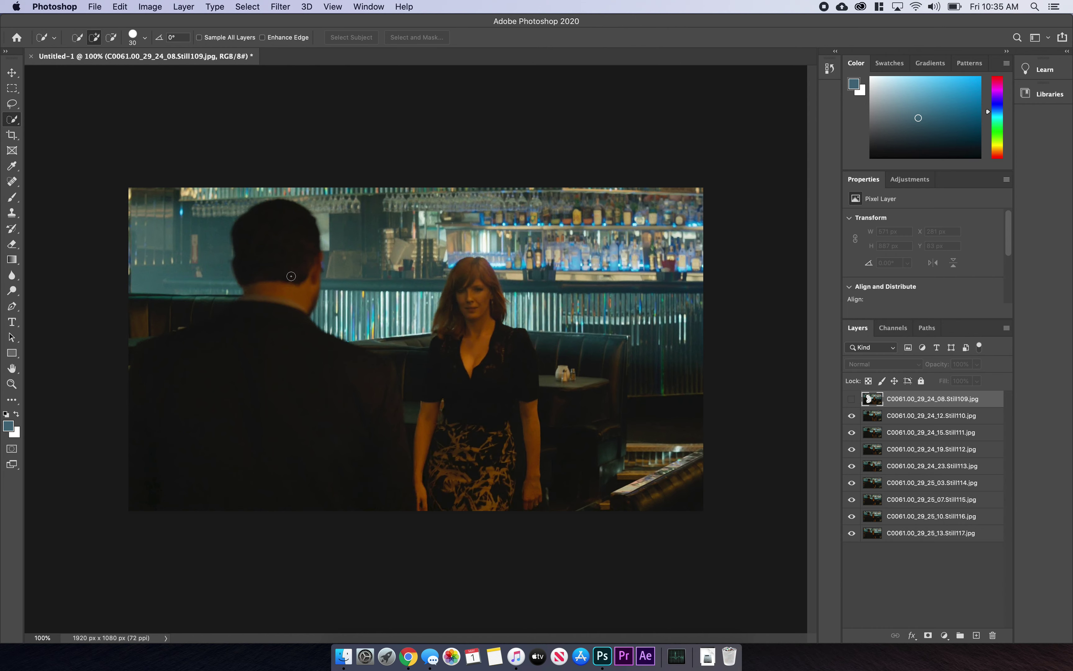
mouse_move(467, 286)
mouse_down()
mouse_move(474, 445)
mouse_move(487, 289)
mouse_move(440, 310)
mouse_move(471, 267)
mouse_move(448, 258)
mouse_move(487, 265)
mouse_up()
key(alt)
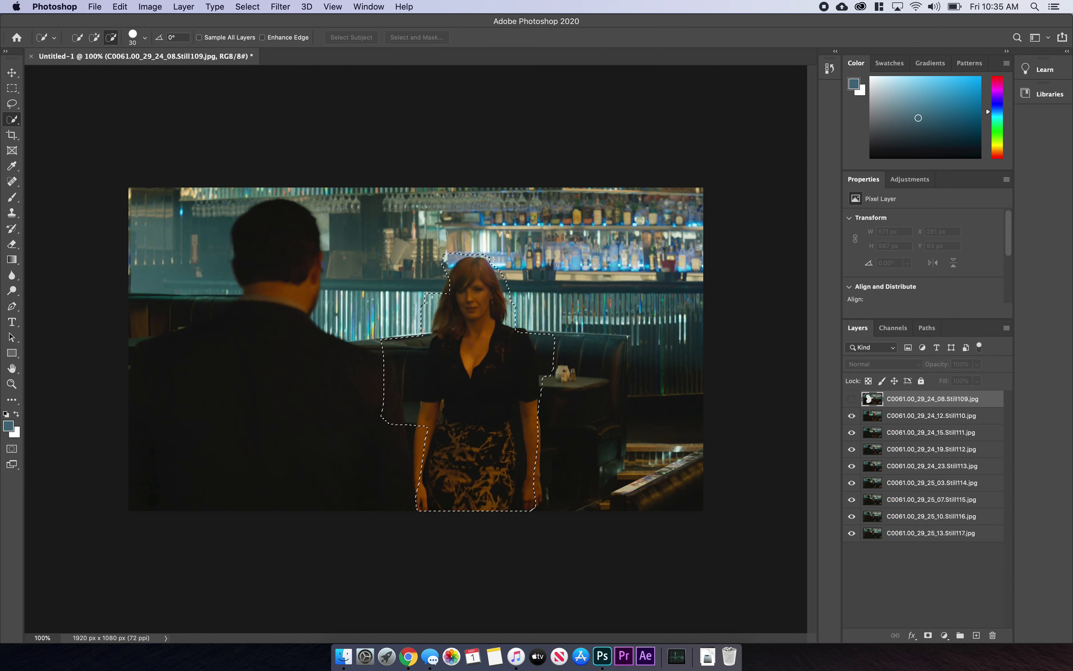
click(450, 258)
click(443, 264)
drag(406, 344, 402, 422)
key(super+d)
click(13, 137)
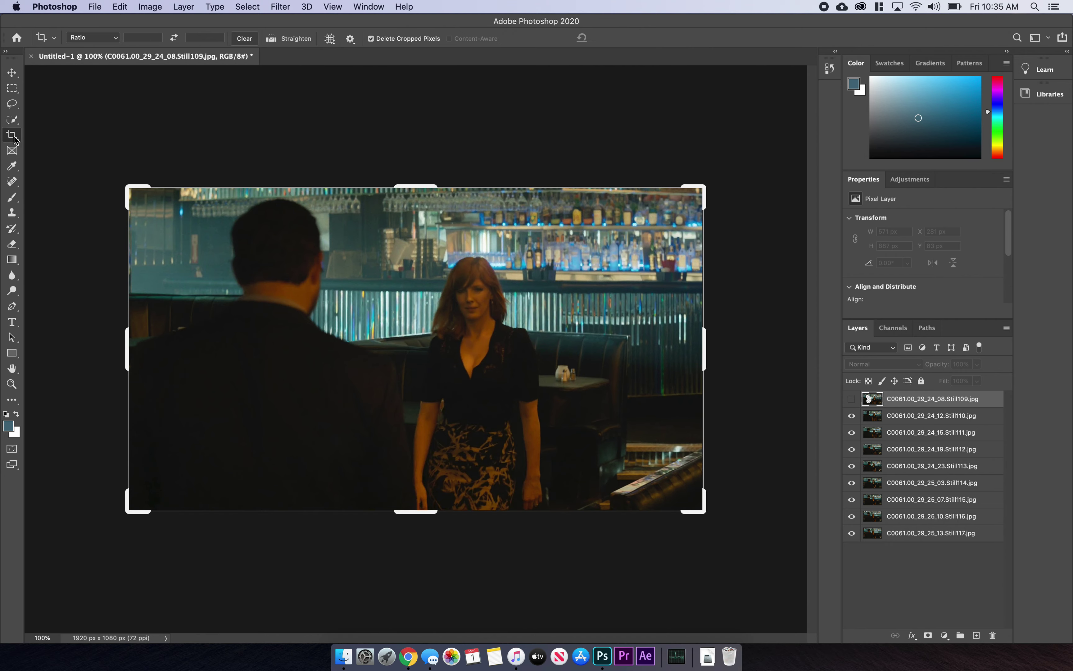
drag(128, 189, 250, 264)
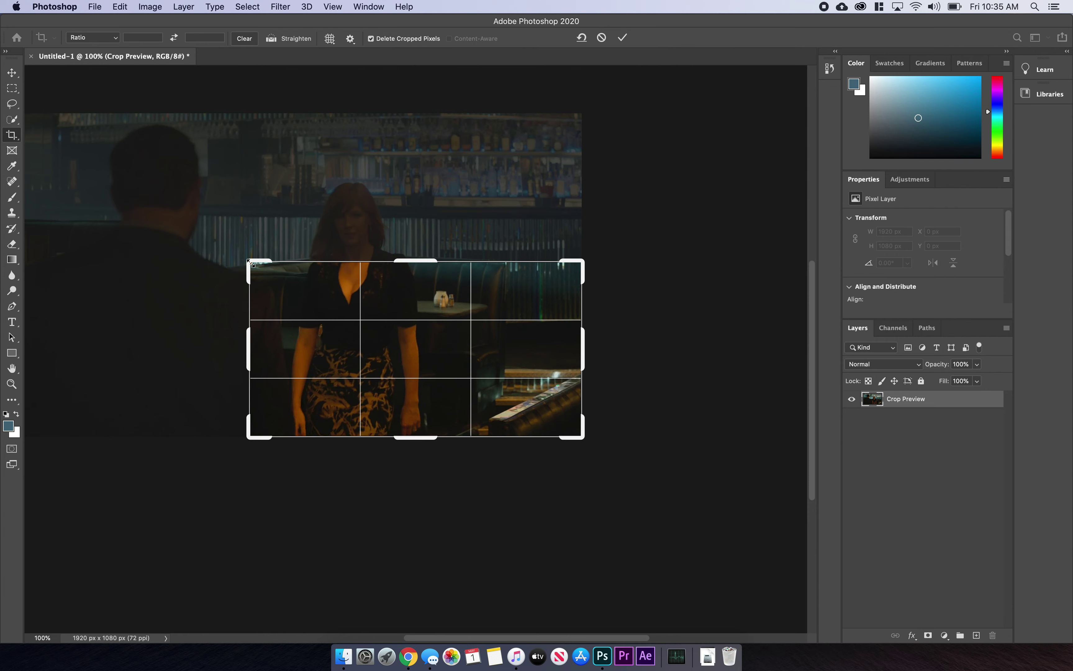
key(Escape)
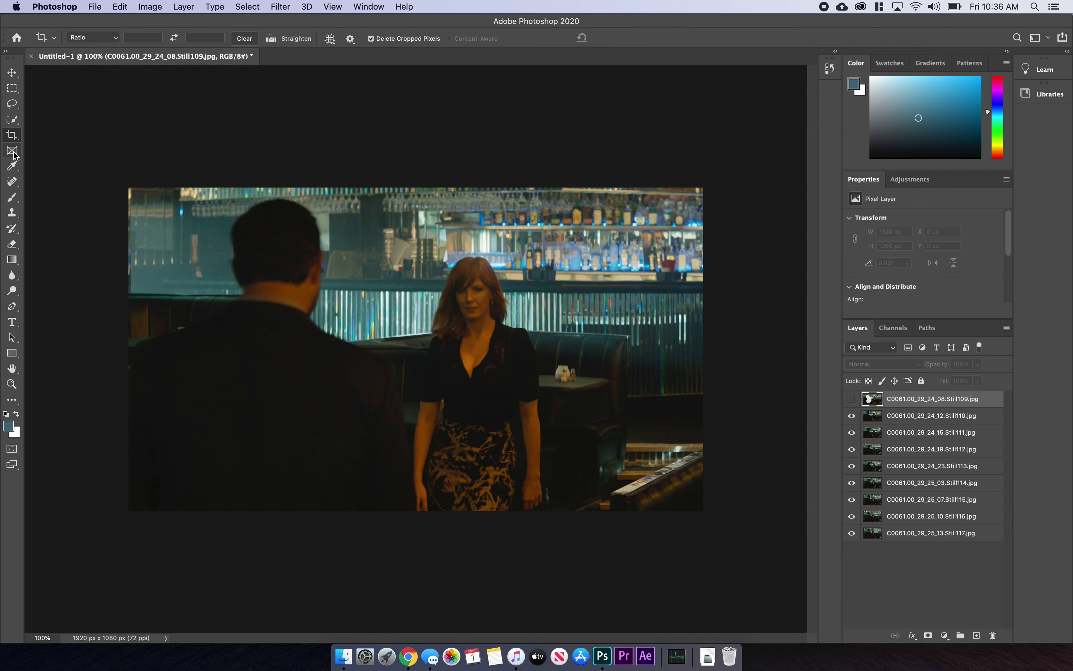
Sample the light blue of the shelf bottles as the foreground colour with the Eyedropper
click(14, 167)
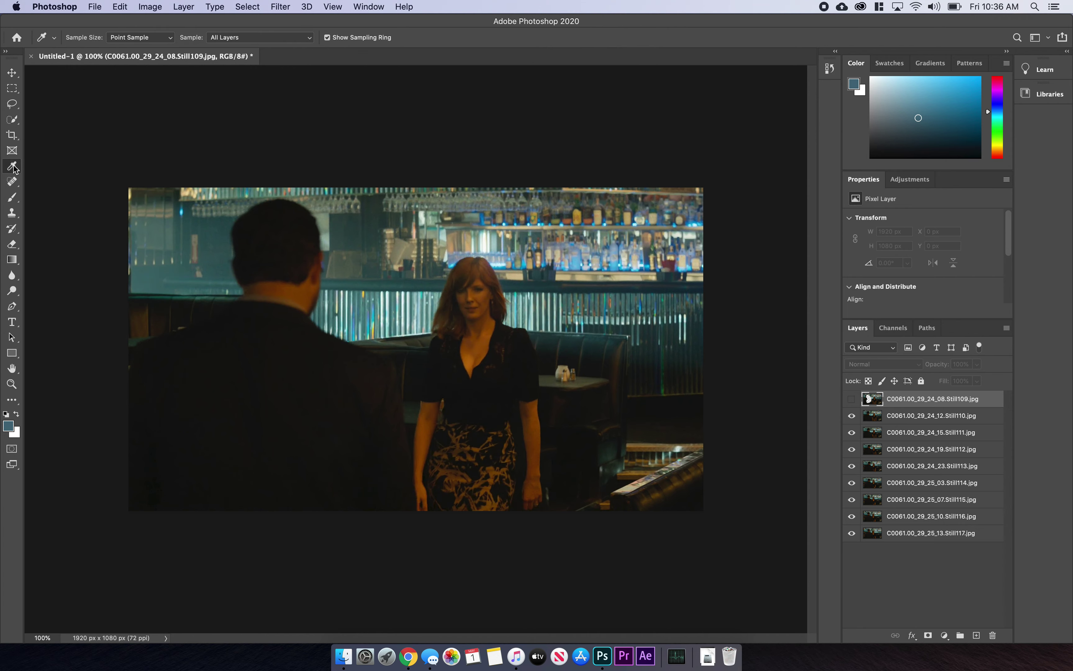
click(300, 224)
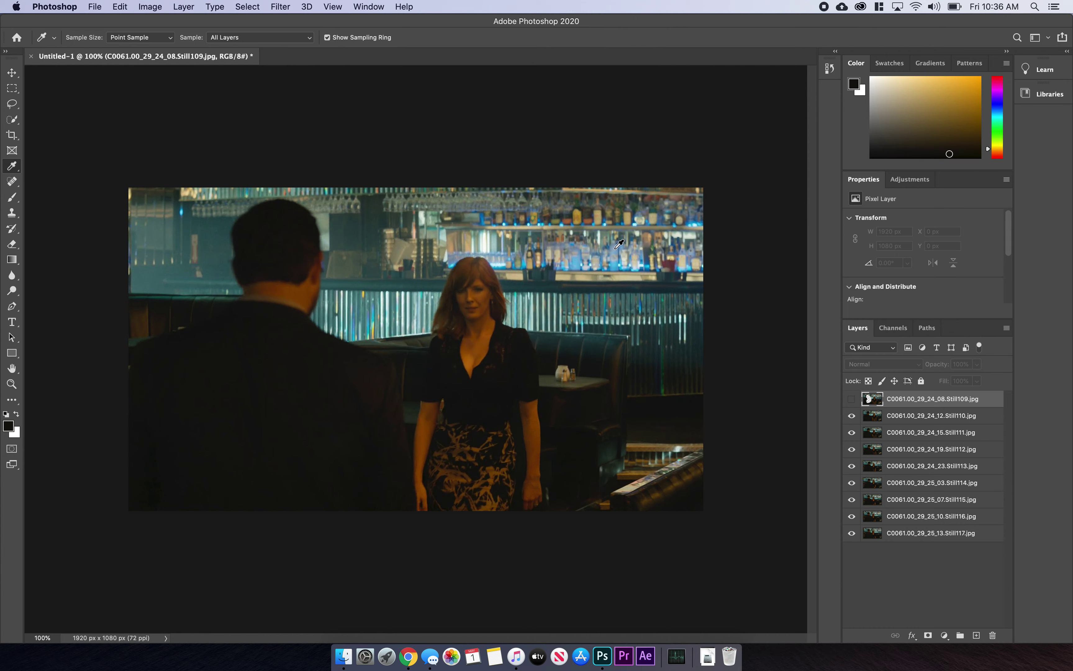
click(620, 264)
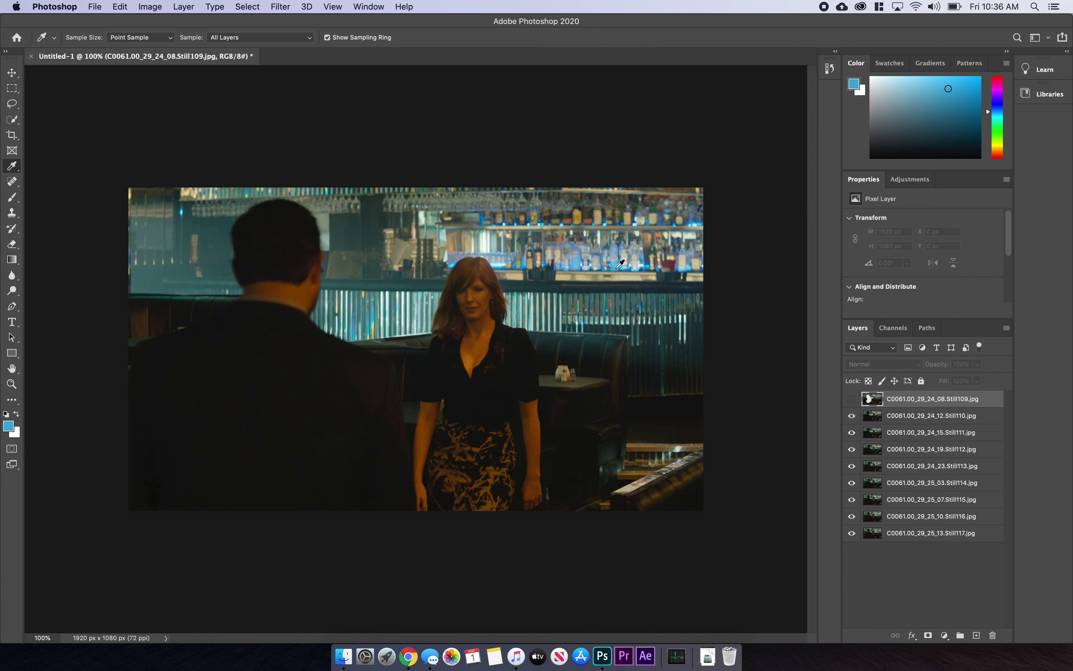
Show the top still, paint blue test strokes over the scene, then undo them
click(10, 200)
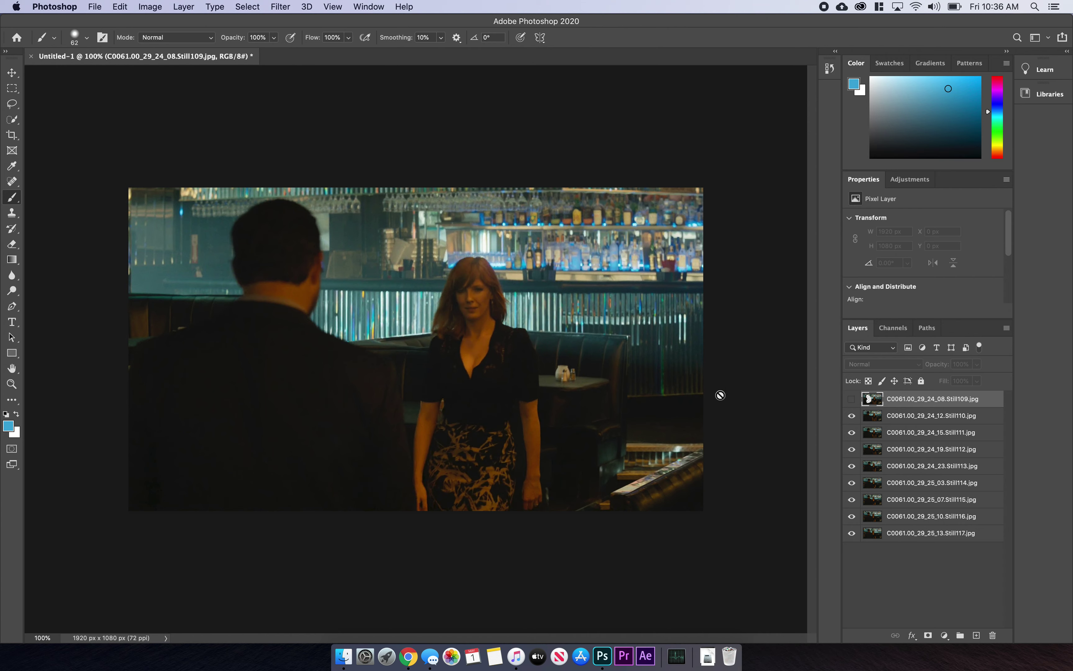
click(852, 399)
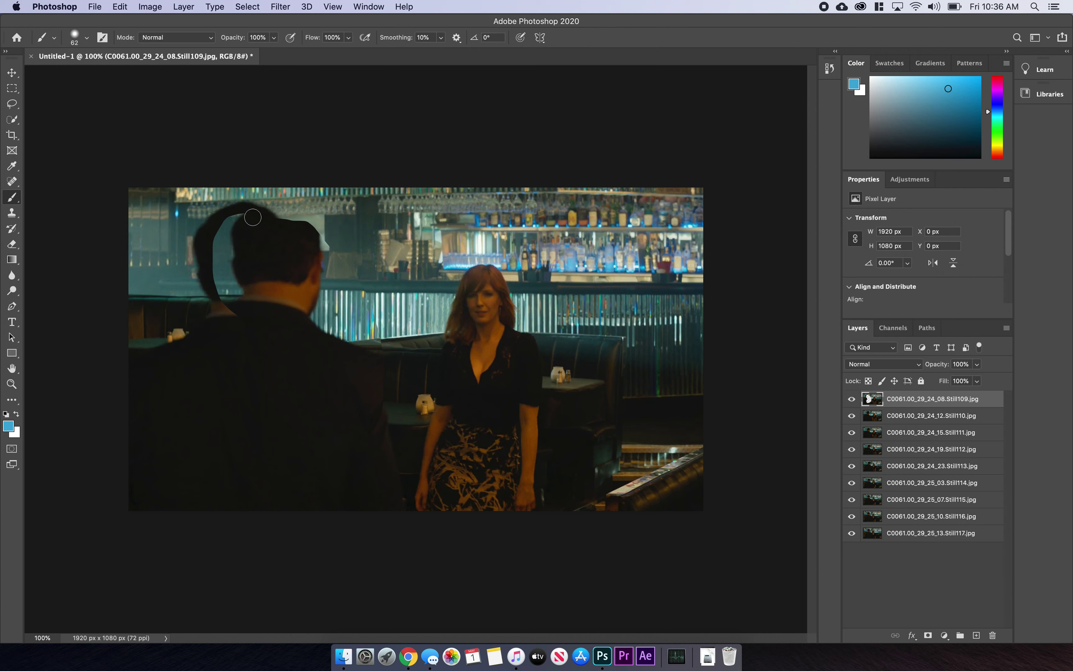
mouse_move(284, 233)
mouse_down()
mouse_move(442, 332)
mouse_move(607, 382)
mouse_up()
mouse_move(547, 294)
mouse_down()
mouse_move(474, 365)
mouse_move(555, 228)
mouse_up()
click(608, 217)
drag(547, 274, 614, 276)
key(super+z)
key(super+z)
key(super+z)
key(super+z)
key(super+comma)
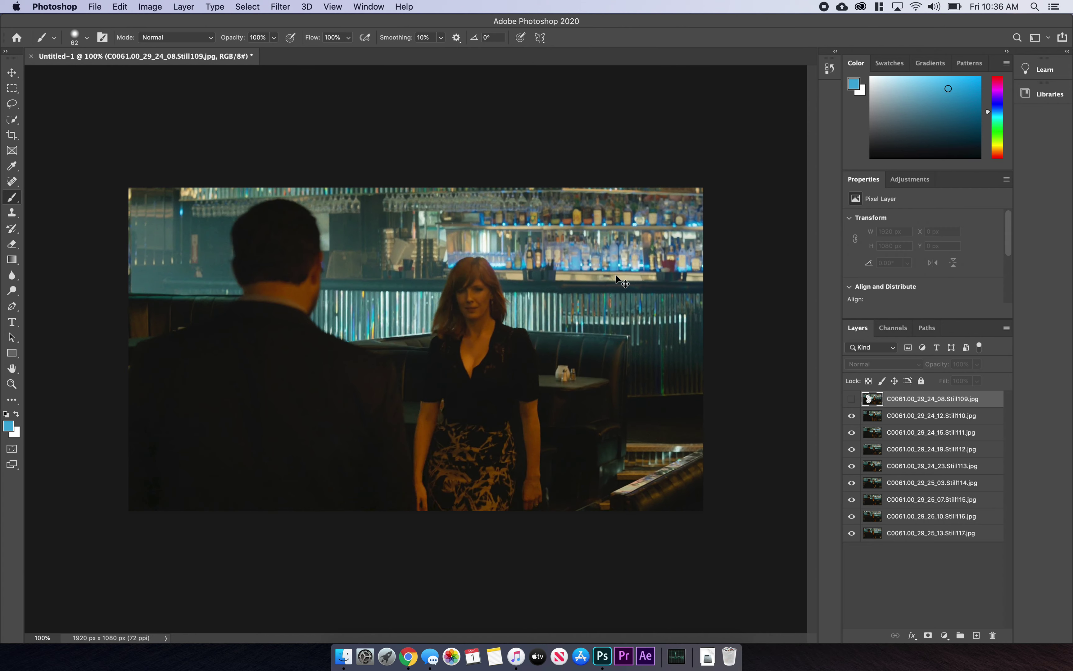
key(super+z)
key(super+z)
key(super+z)
key(super+z)
key(super+z)
key(super+z)
key(super+z)
key(super+z)
key(super+z)
key(super+z)
key(super+z)
Dismiss the save prompt without saving and clear the selection around the man
key(super+s)
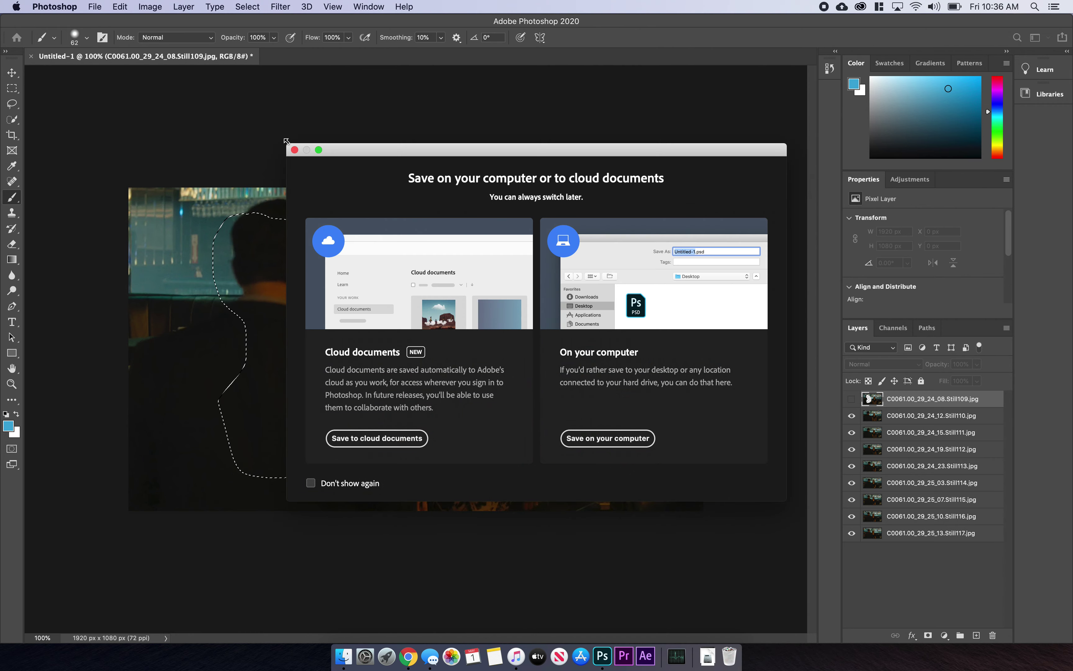
click(295, 149)
key(super+d)
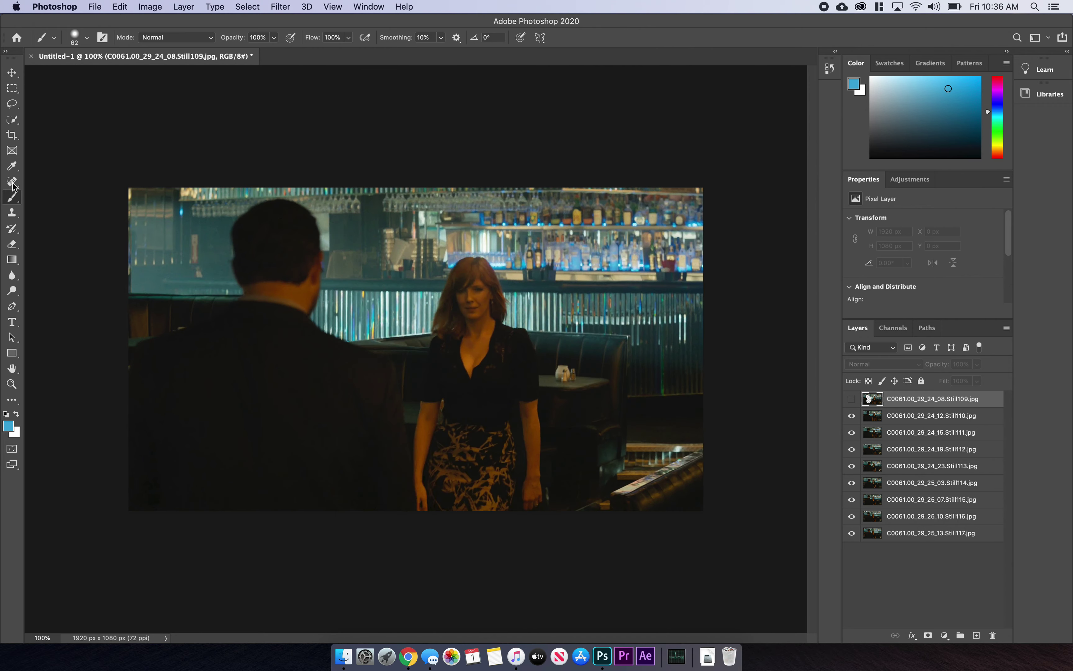
Try the Clone Stamp, dismiss its source-point and hidden-layer alerts, and show the top Still109 layer
click(13, 214)
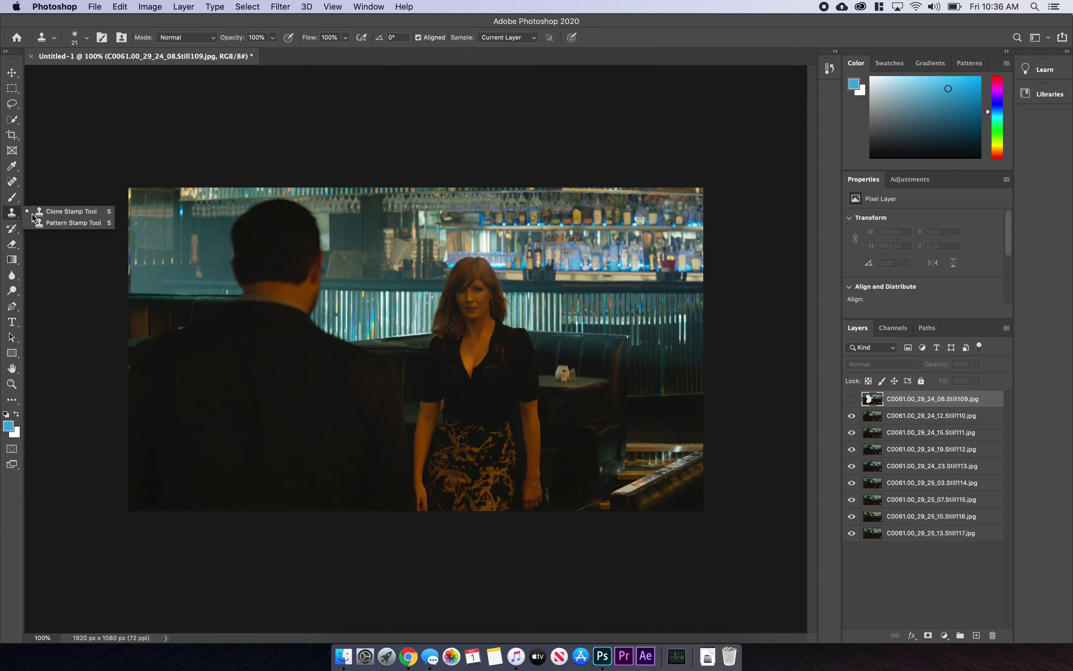
click(42, 215)
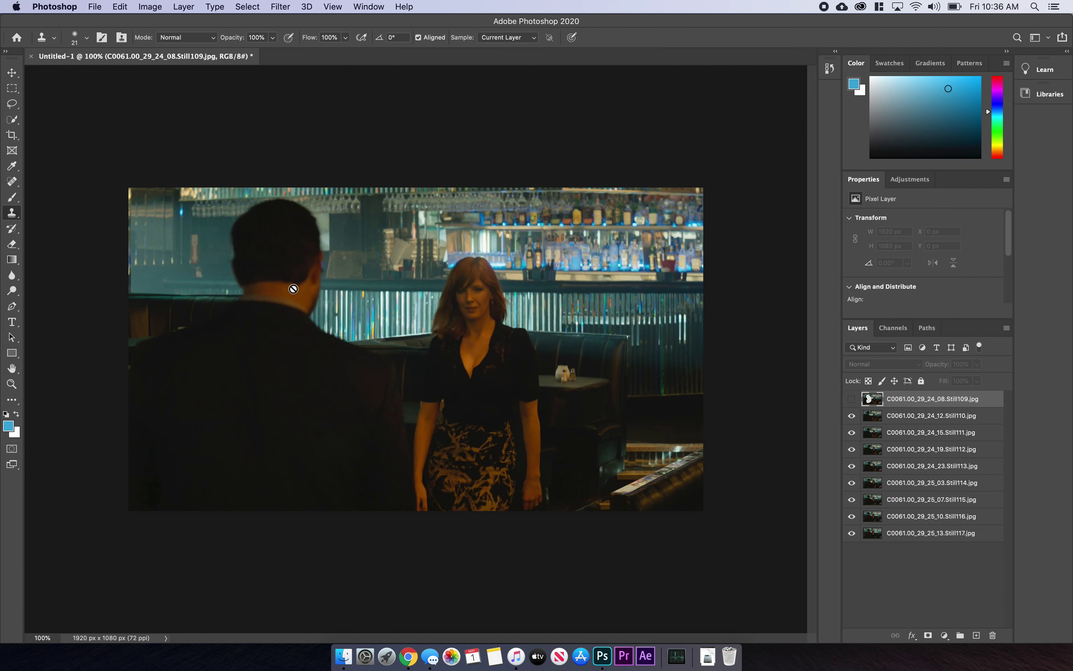
click(288, 281)
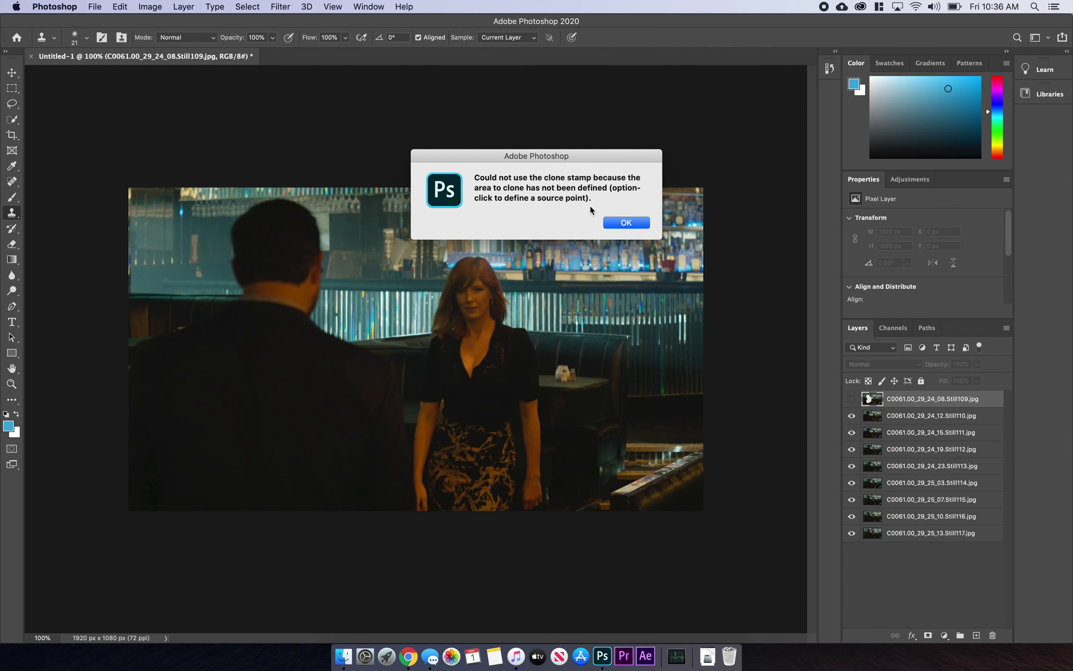
click(630, 223)
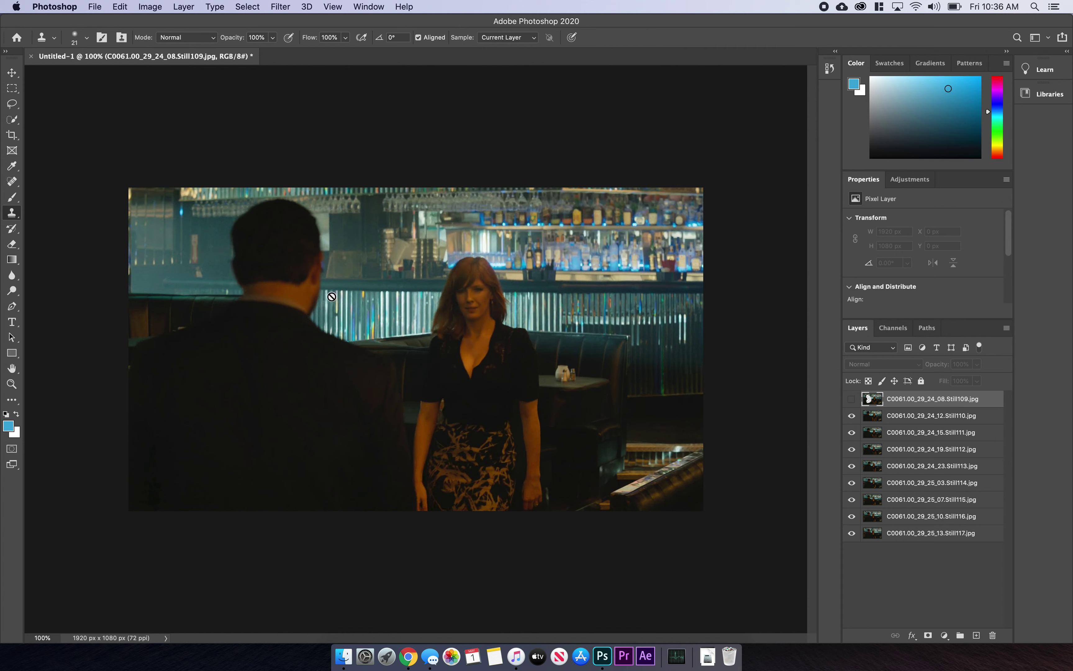
alt+click(305, 311)
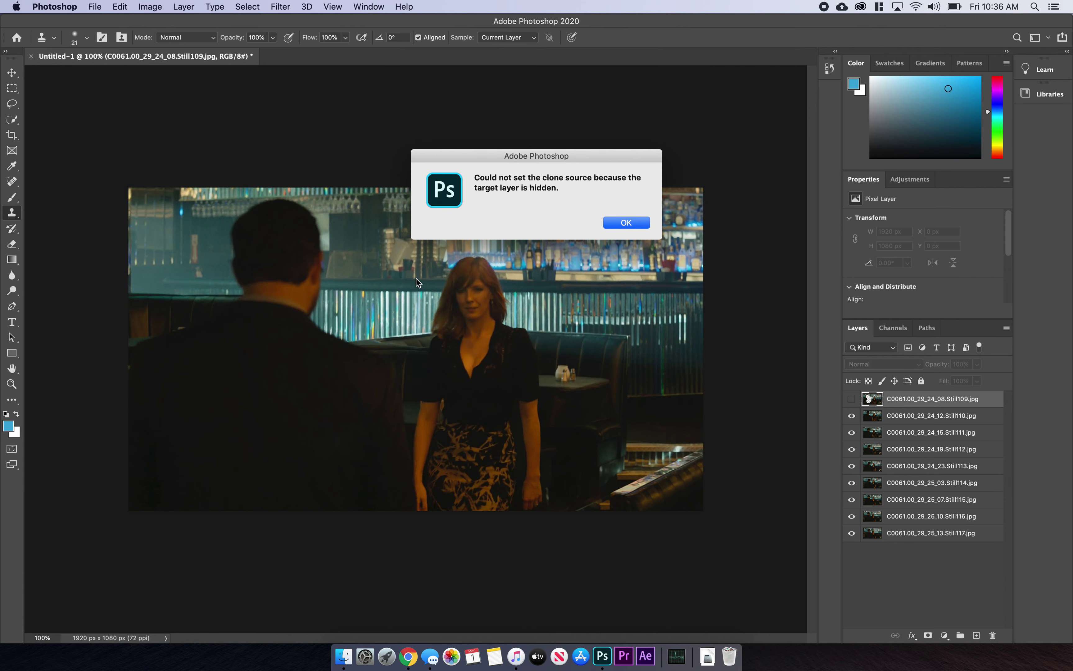
click(627, 223)
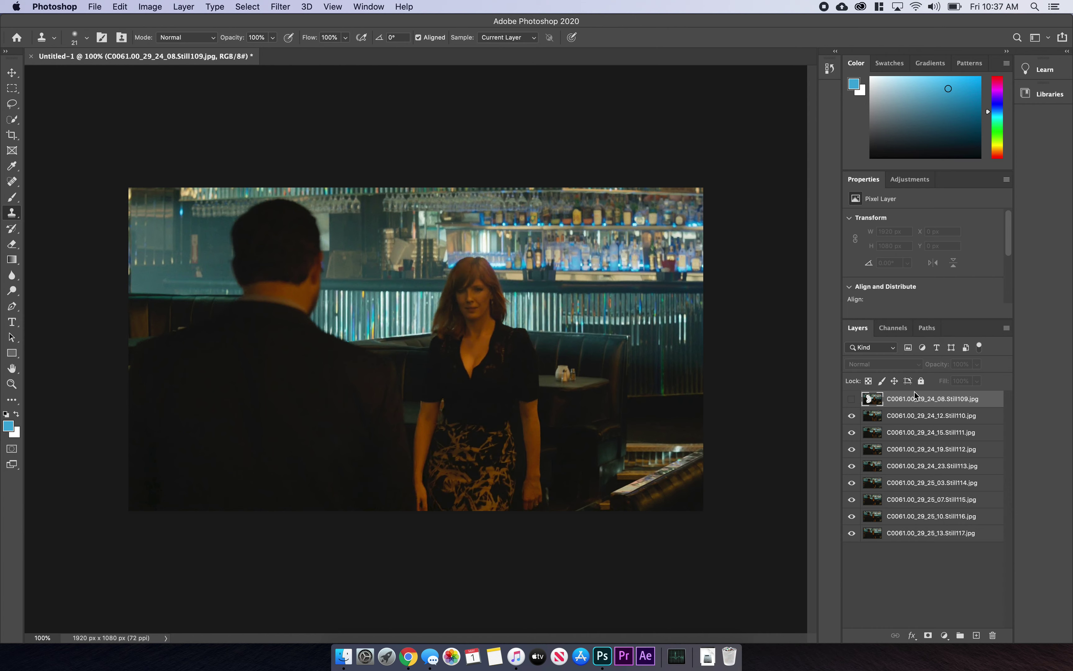
click(852, 399)
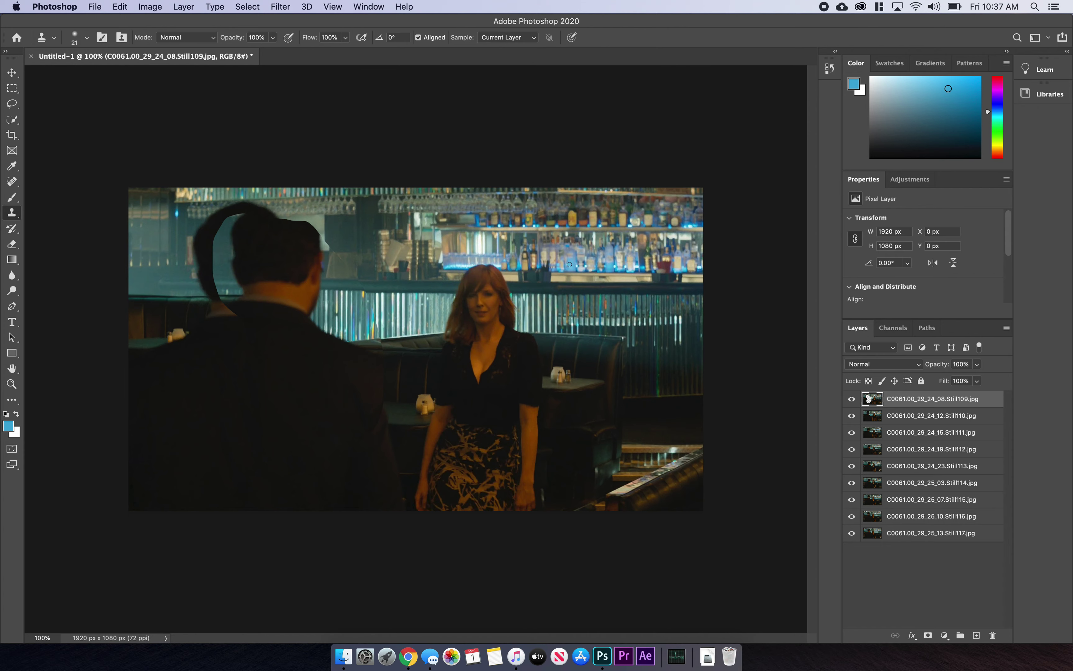
Enlarge the Clone Stamp brush to about 90 px and clone bar shelves and bottles over the woman's head
click(88, 38)
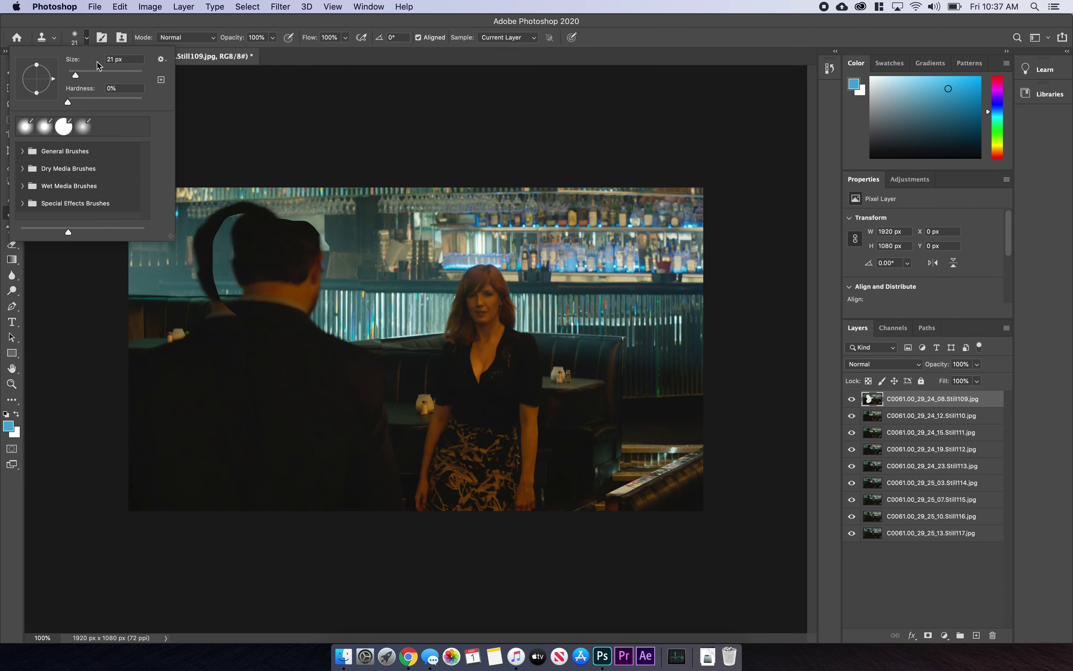
drag(99, 76, 102, 77)
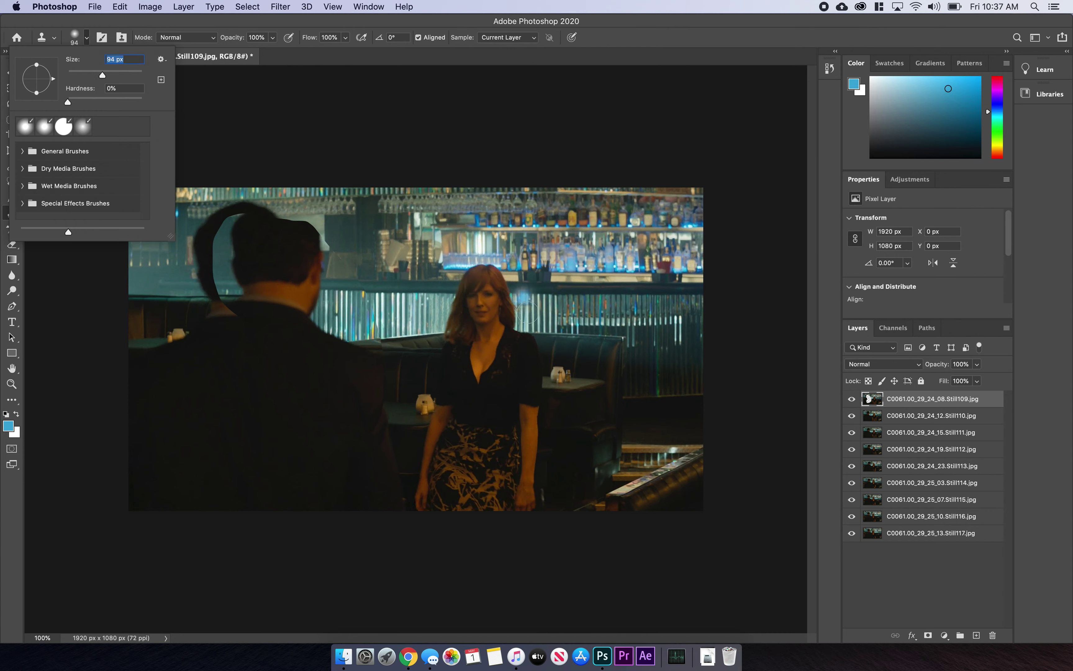
key(Return)
drag(496, 290, 461, 314)
mouse_move(525, 292)
mouse_down()
mouse_move(506, 313)
mouse_move(499, 307)
mouse_move(520, 297)
mouse_up()
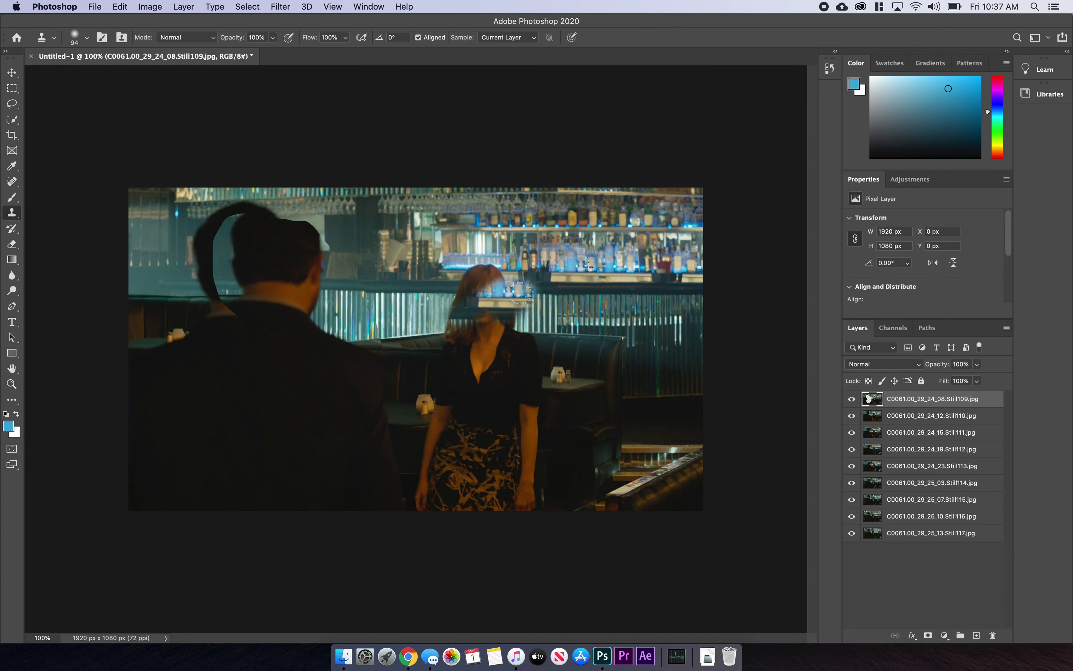
mouse_move(496, 299)
mouse_down()
mouse_move(502, 275)
mouse_move(470, 285)
mouse_move(455, 345)
mouse_move(487, 314)
mouse_move(476, 351)
mouse_move(501, 327)
mouse_move(487, 367)
mouse_move(525, 320)
mouse_move(508, 365)
mouse_move(531, 338)
mouse_move(515, 392)
mouse_move(558, 340)
mouse_move(540, 377)
mouse_move(621, 319)
mouse_move(617, 329)
mouse_move(490, 316)
mouse_move(472, 294)
mouse_move(490, 258)
mouse_move(470, 287)
mouse_move(439, 301)
mouse_move(465, 416)
mouse_move(405, 451)
mouse_move(437, 430)
mouse_up()
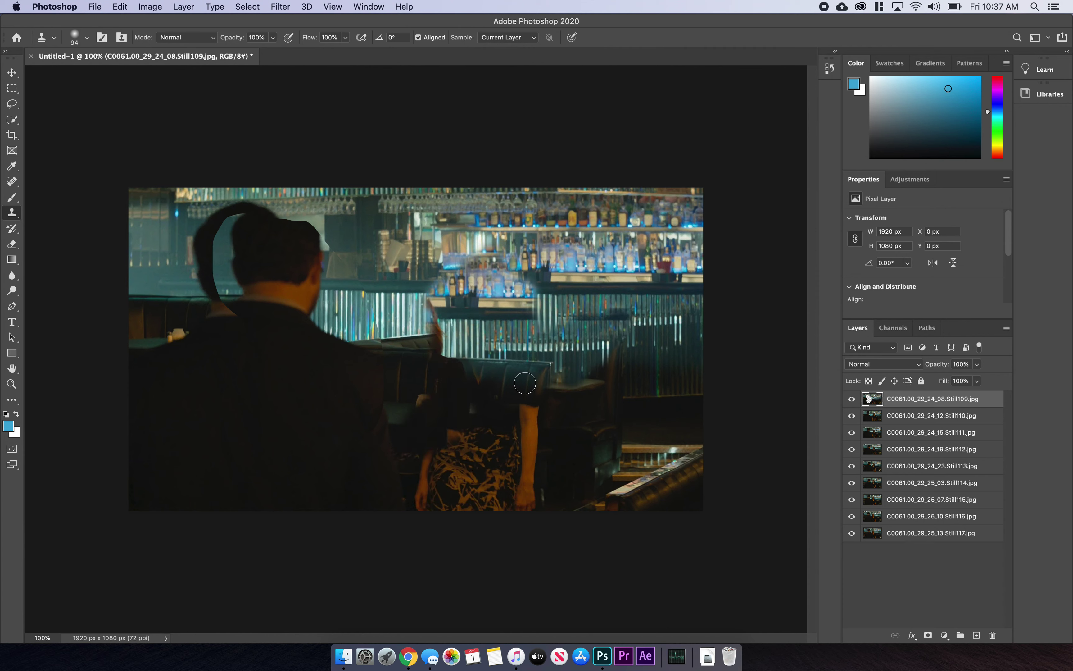
Clone booth and bar texture from new source points over the woman's hair and arm
alt+click(533, 372)
mouse_move(502, 373)
mouse_down()
mouse_move(465, 401)
mouse_move(470, 382)
mouse_move(450, 381)
mouse_move(453, 366)
mouse_move(424, 389)
mouse_move(454, 383)
mouse_move(474, 405)
mouse_up()
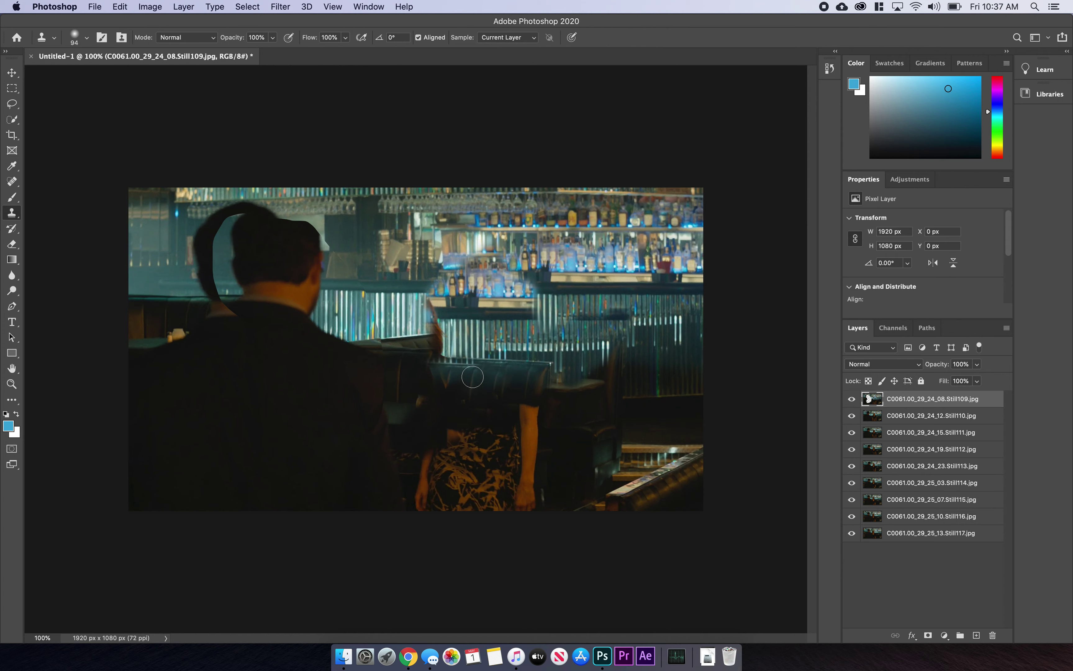
alt+click(461, 335)
alt+click(473, 336)
drag(438, 326, 437, 358)
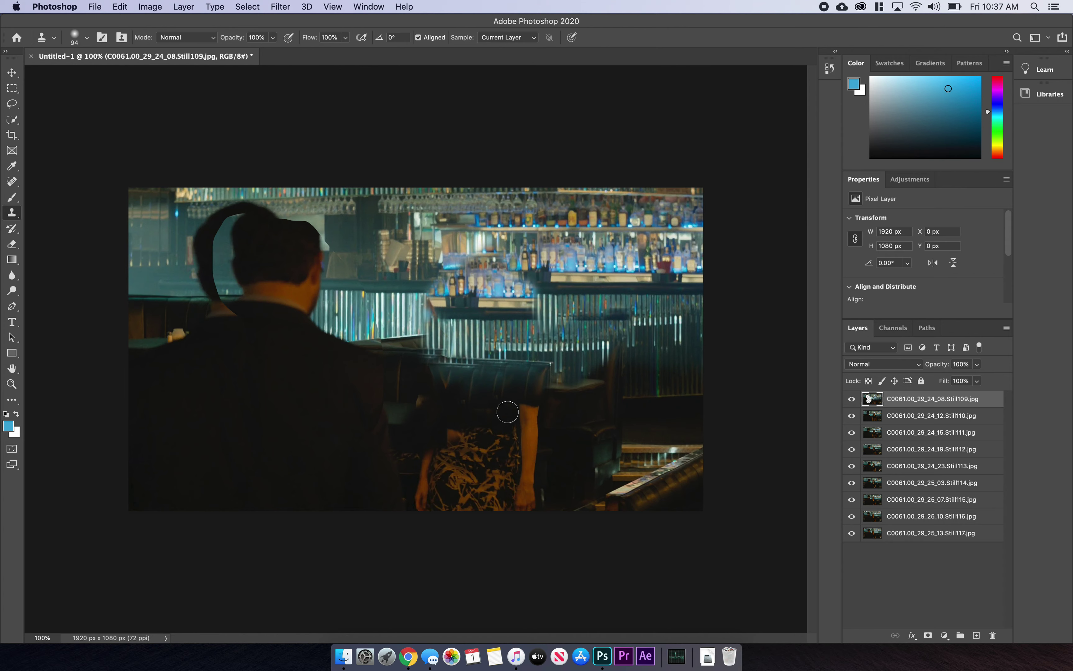
alt+click(552, 417)
mouse_move(529, 408)
mouse_down()
mouse_move(528, 510)
mouse_move(511, 437)
mouse_move(513, 501)
mouse_up()
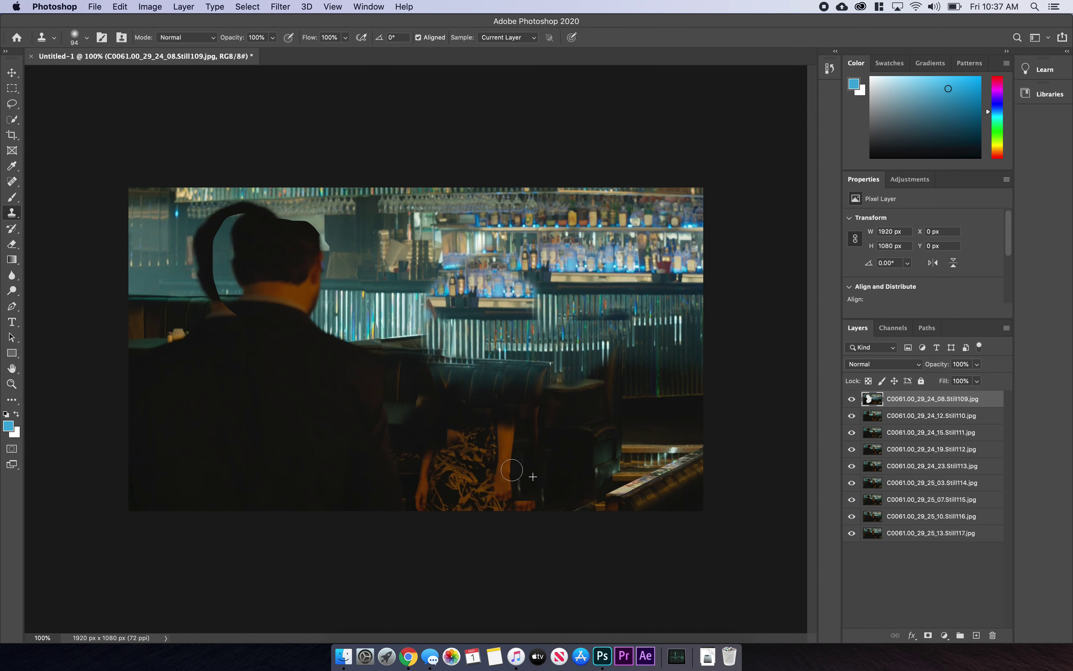
Undo the arm and shoulder patches, clone stripes over her hair, then hide and delete Still109
key(ctrl+z)
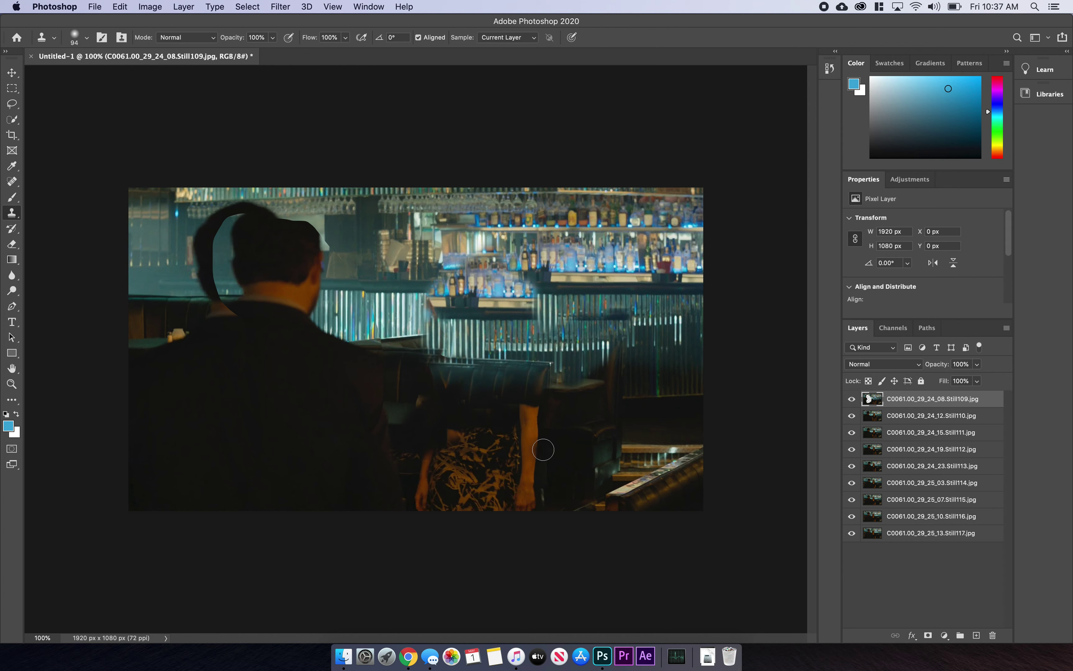
key(super+z)
key(super+z)
key(super+z)
key(super+z)
key(super+z)
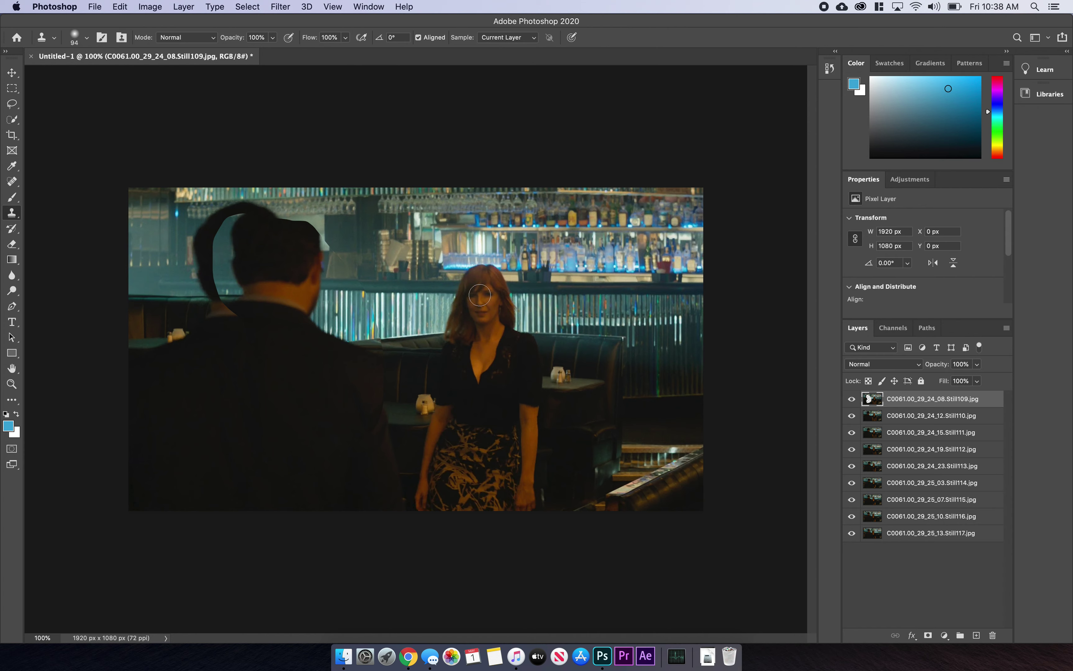
drag(497, 280, 502, 289)
key(super+comma)
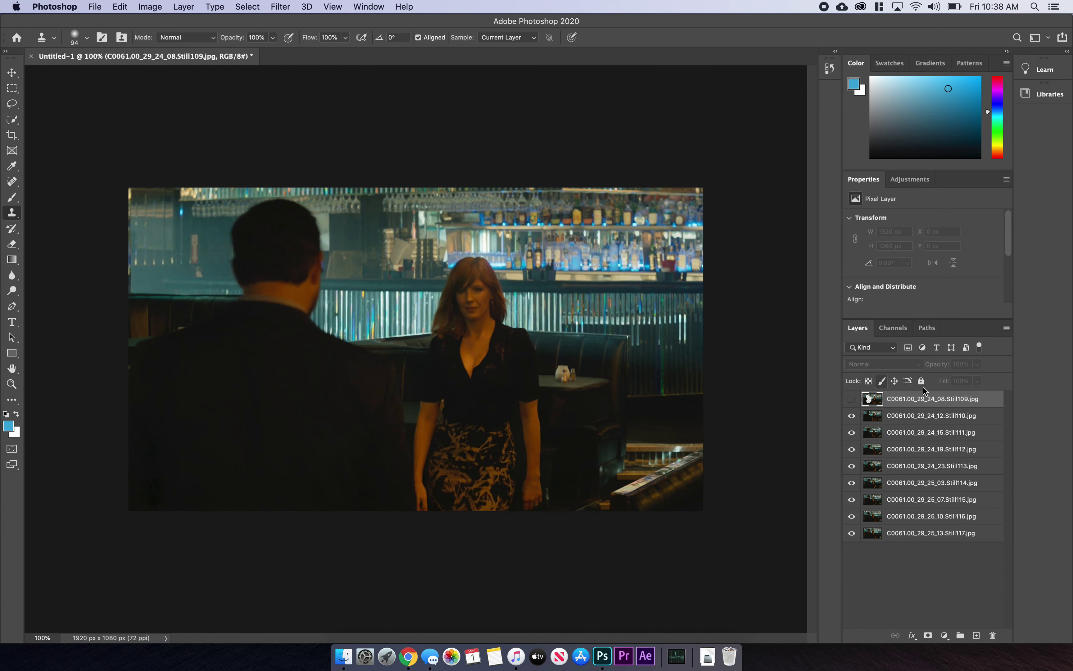
key(Delete)
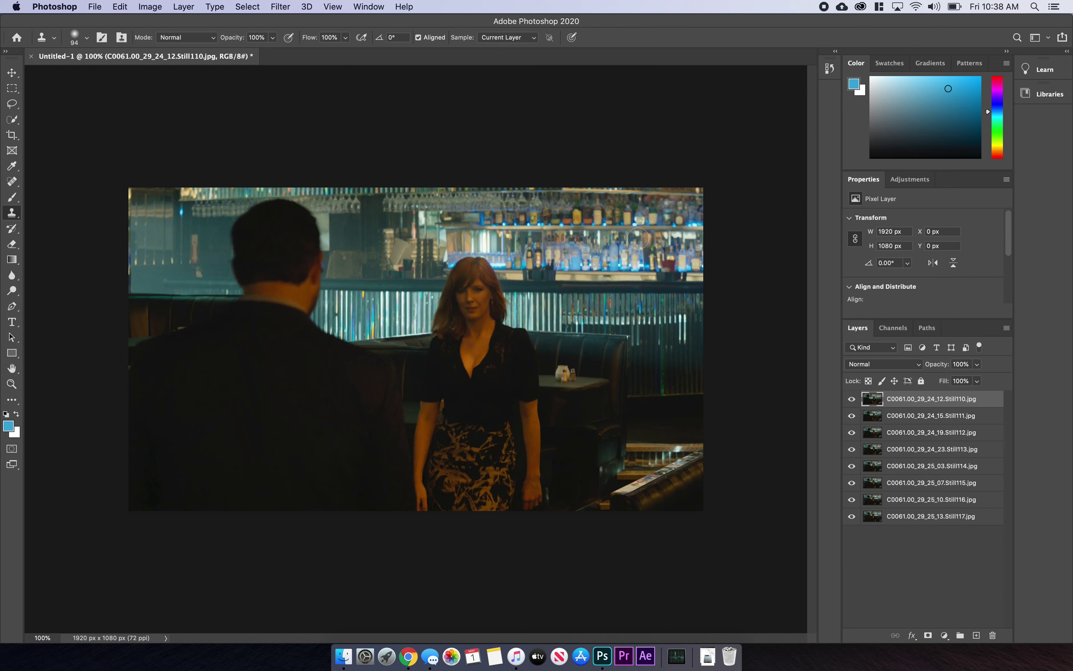
Try cloning bar shelves over the woman on Still110, undo it, and select the History Brush
mouse_move(481, 273)
mouse_down()
mouse_move(394, 337)
mouse_move(471, 351)
mouse_move(431, 421)
mouse_move(533, 289)
mouse_up()
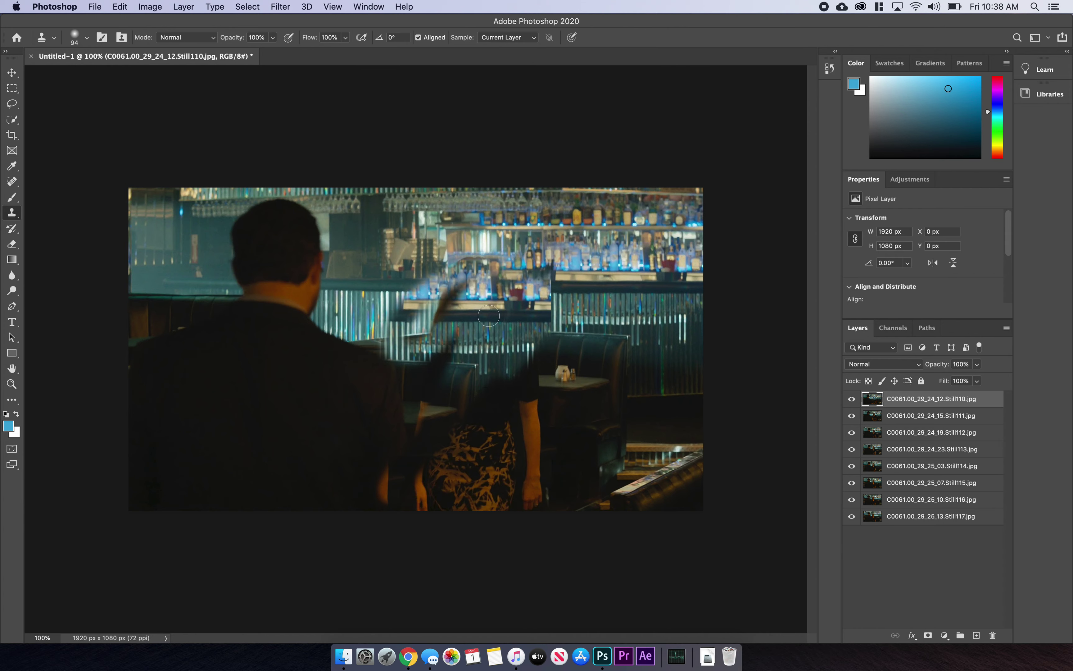
key(super+z)
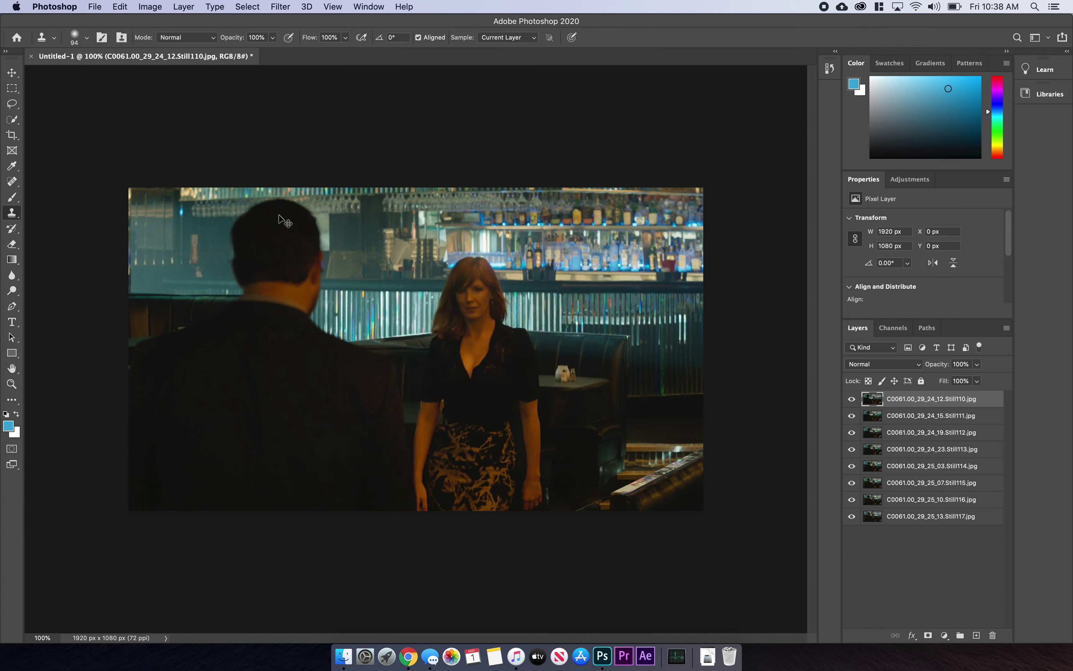
click(10, 233)
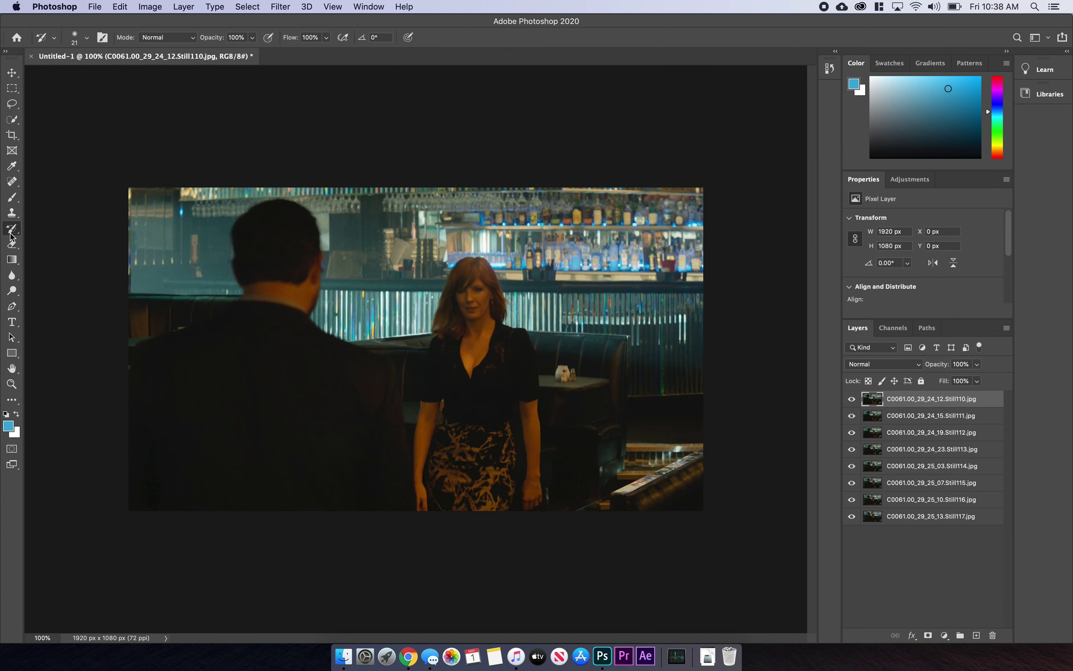
Choose the Brush Tool in bright green at 95 px, then test a stroke and undo it
click(14, 199)
click(46, 197)
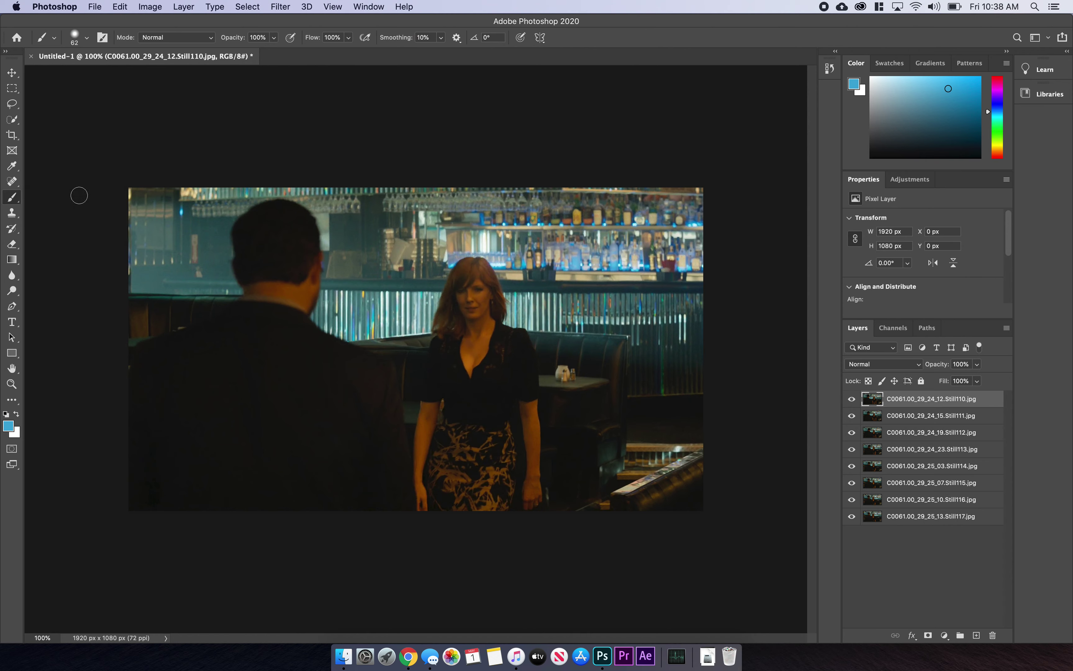
click(994, 129)
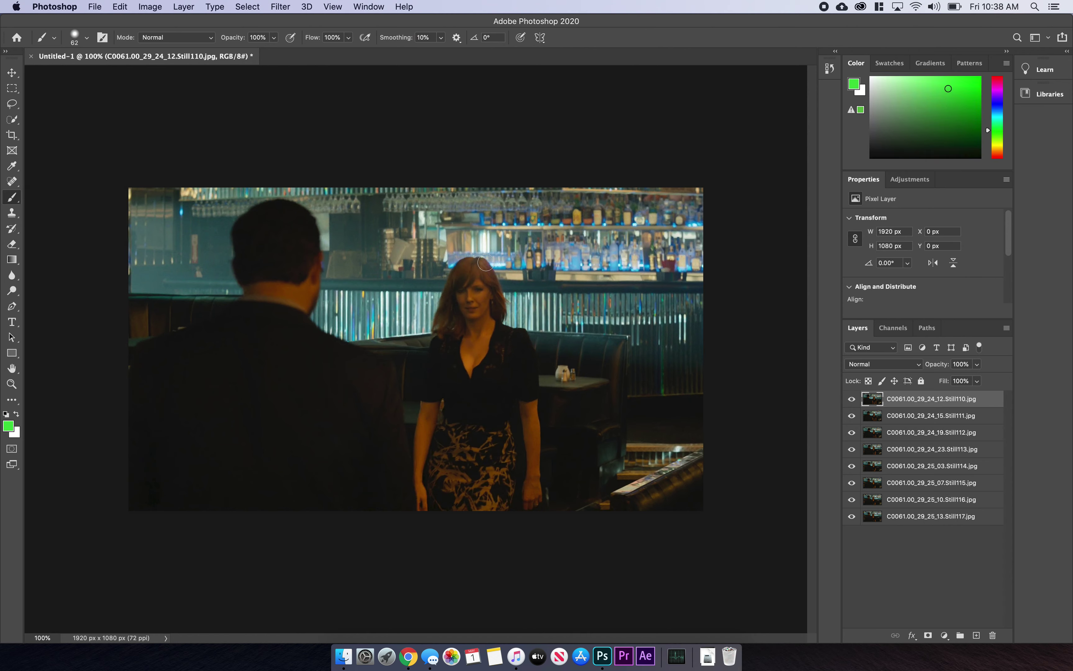
click(87, 38)
drag(101, 74, 104, 73)
mouse_move(418, 248)
mouse_down()
mouse_move(259, 257)
mouse_move(691, 298)
mouse_move(428, 339)
mouse_move(402, 404)
mouse_up()
key(super+z)
Soften the brush hardness, paint green loop and diagonal strokes, then undo them
click(87, 37)
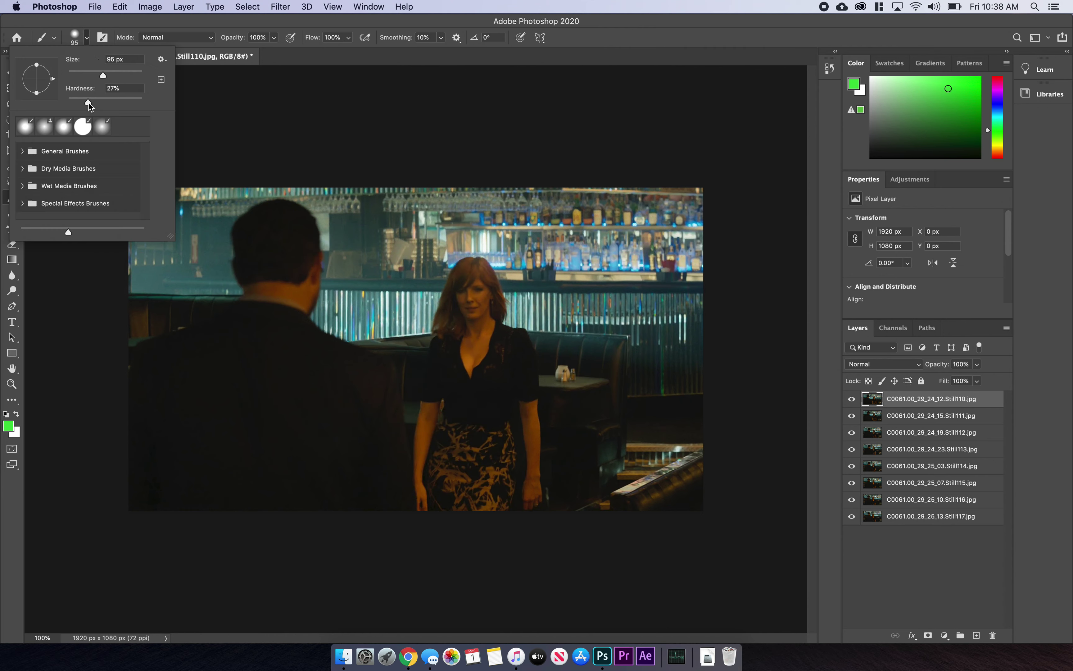
mouse_move(346, 247)
mouse_down()
mouse_move(519, 295)
mouse_move(550, 424)
mouse_up()
drag(649, 234, 558, 382)
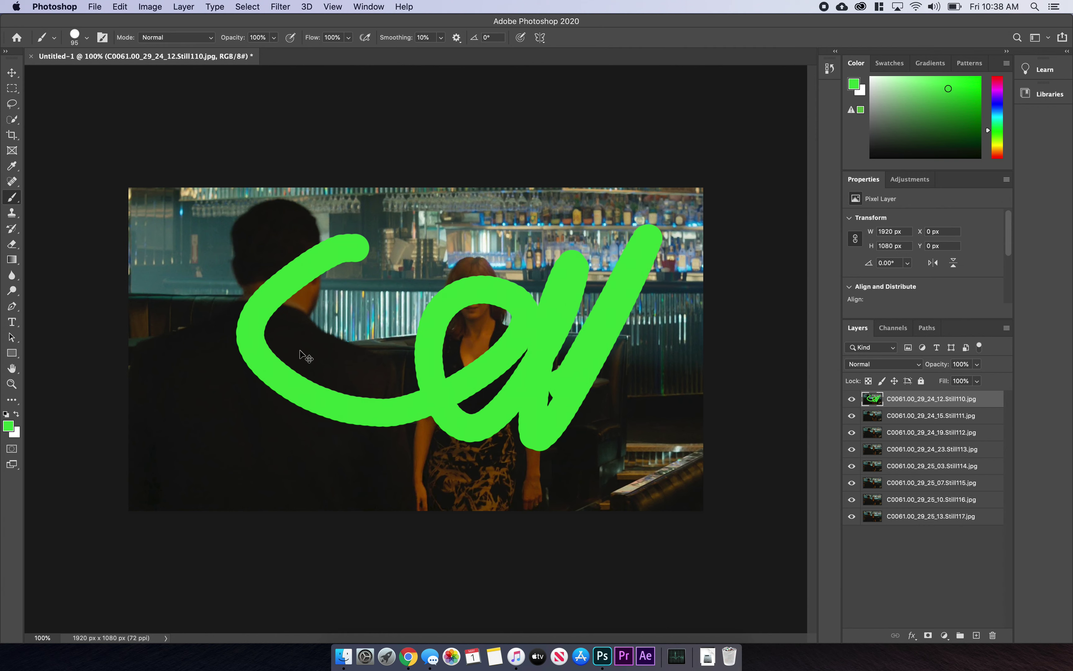
key(super+z)
key(super+z)
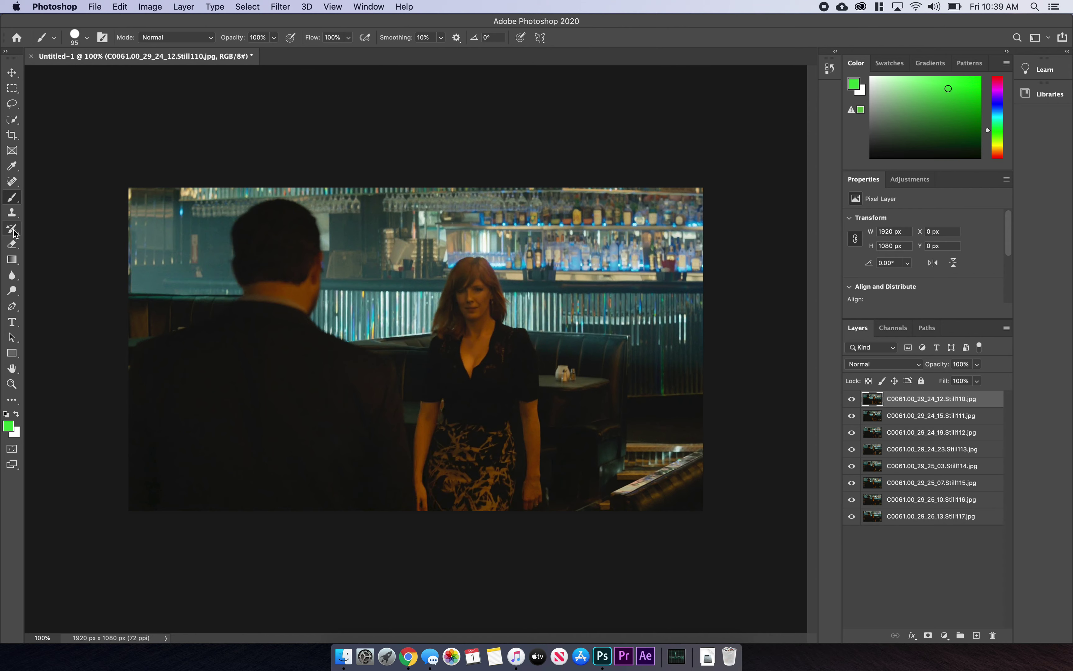
Erase parts of the man, the woman's face and the bar rail, then undo the eraser strokes
click(13, 245)
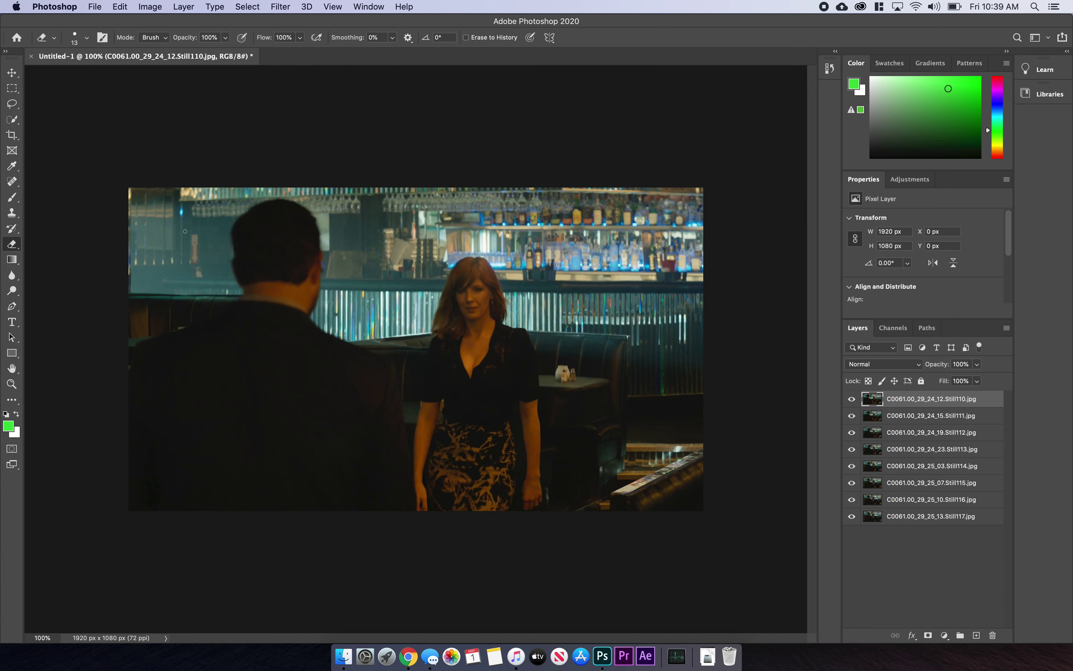
click(80, 42)
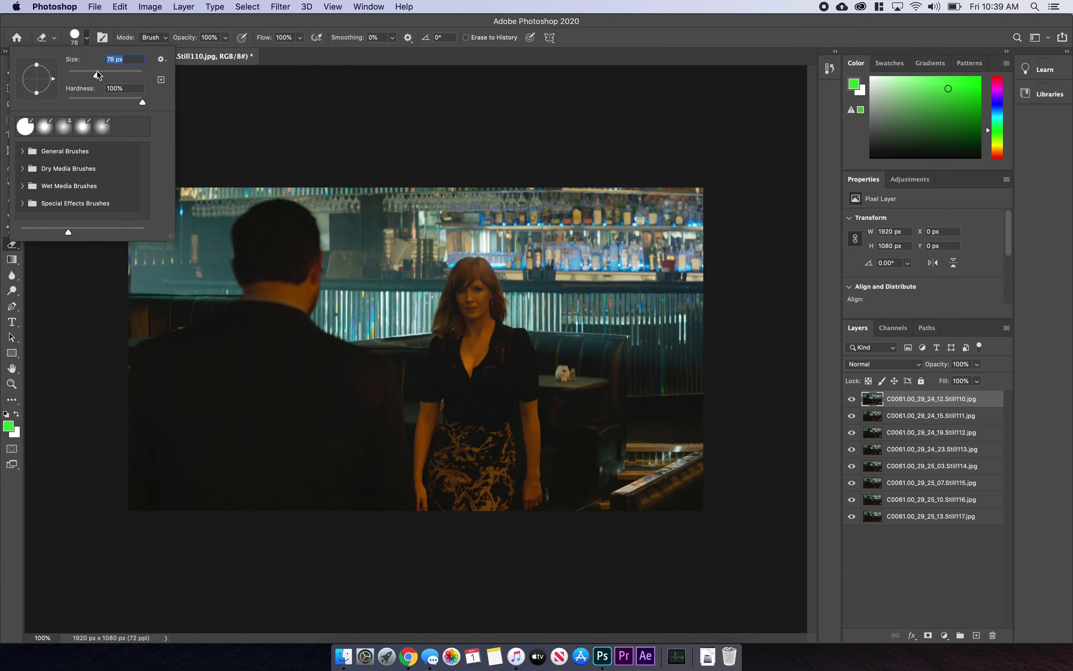
click(270, 240)
mouse_move(270, 239)
mouse_down()
mouse_move(296, 373)
mouse_move(361, 319)
mouse_move(323, 327)
mouse_move(324, 234)
mouse_move(331, 326)
mouse_move(368, 313)
mouse_move(390, 355)
mouse_move(408, 275)
mouse_up()
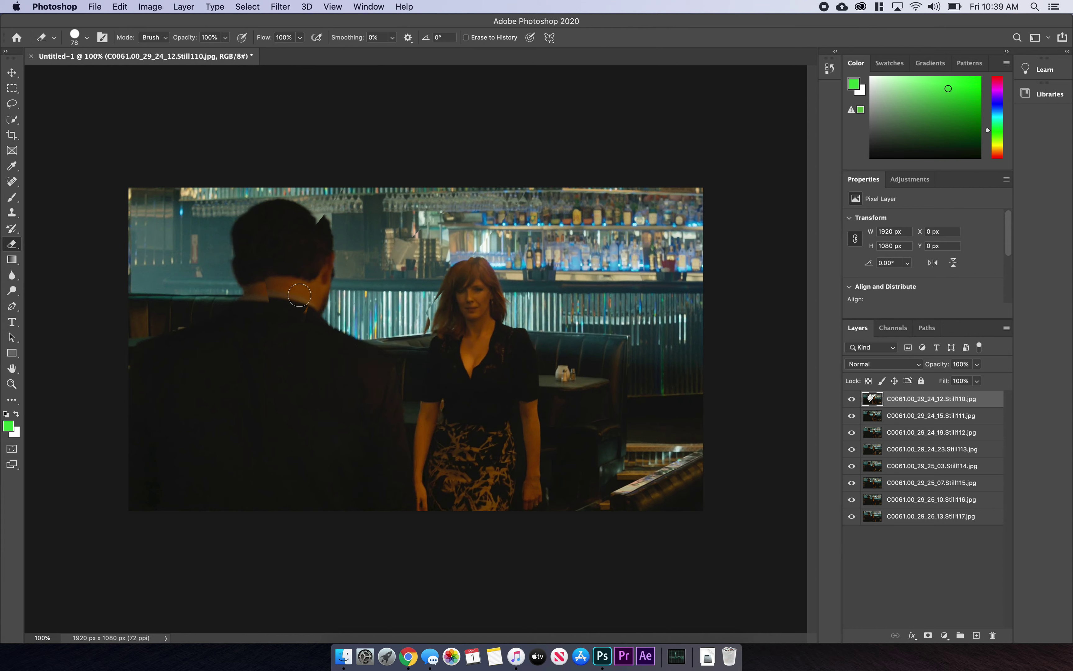
mouse_move(299, 295)
mouse_down()
mouse_move(254, 243)
mouse_move(240, 311)
mouse_move(409, 353)
mouse_move(491, 327)
mouse_move(527, 367)
mouse_move(482, 358)
mouse_move(446, 379)
mouse_move(529, 444)
mouse_move(507, 456)
mouse_up()
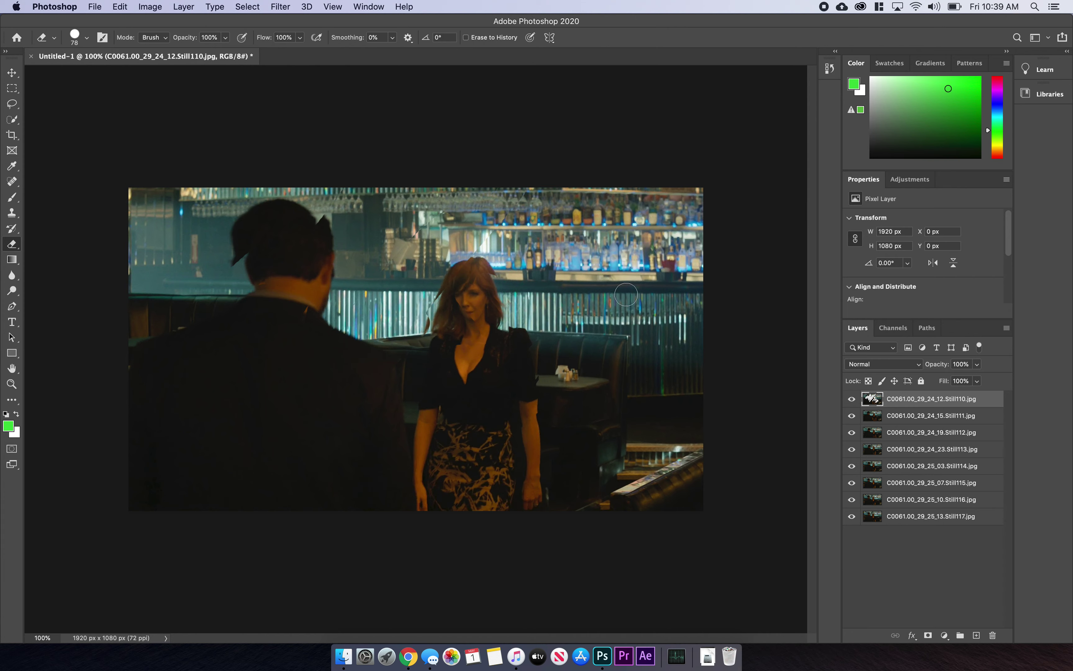
mouse_move(626, 294)
mouse_down()
mouse_move(564, 343)
mouse_move(571, 312)
mouse_up()
key(super+z)
key(super+z)
key(super+z)
key(super+z)
key(super+z)
key(super+z)
key(super+z)
key(super+z)
key(super+z)
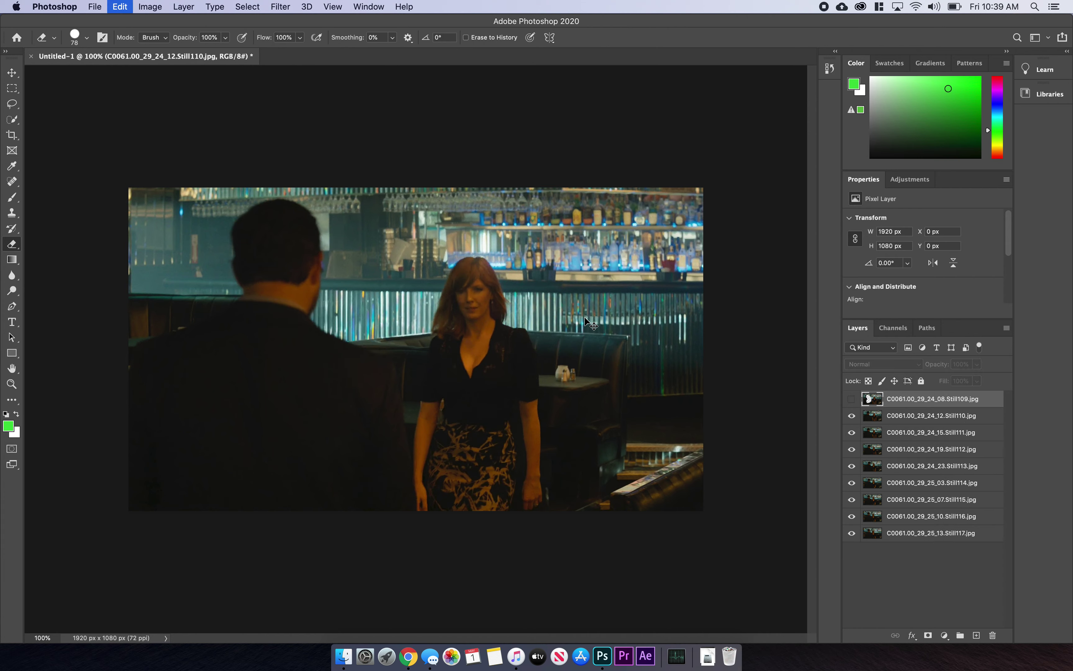
Pick the Blur Tool, dismiss the hidden-layer warning, and delete the hidden Still109 layer
click(9, 261)
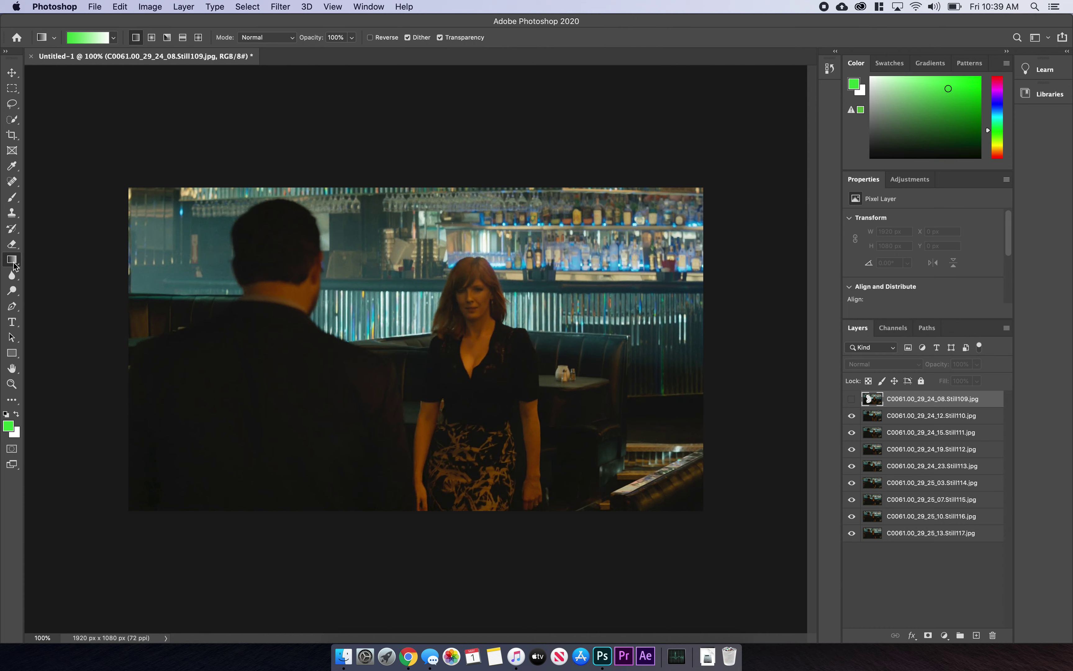
drag(15, 266, 14, 261)
click(13, 277)
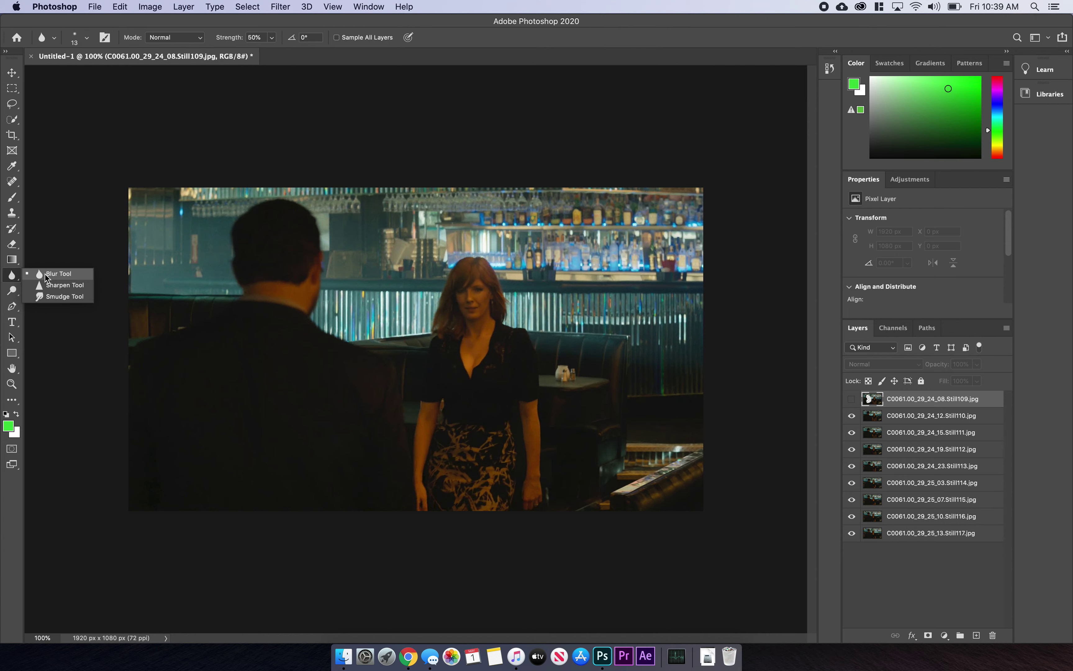
click(44, 275)
click(257, 264)
click(618, 221)
key(Delete)
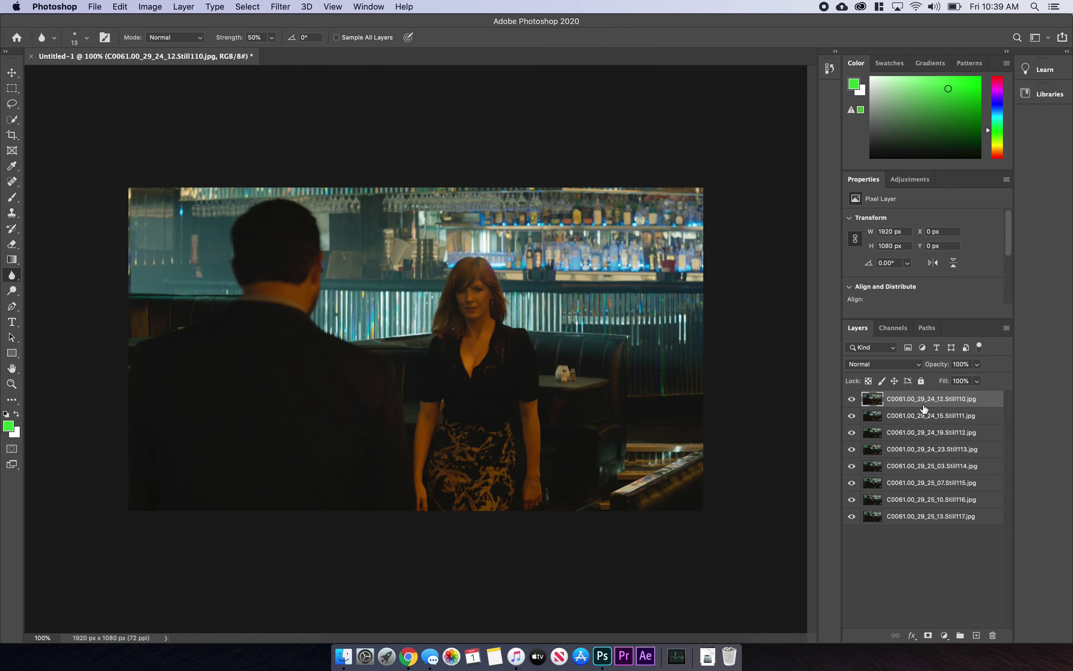
Enlarge the blur brush to 121 px, reshow and select Still110, and choose the Sharpen Tool
click(907, 416)
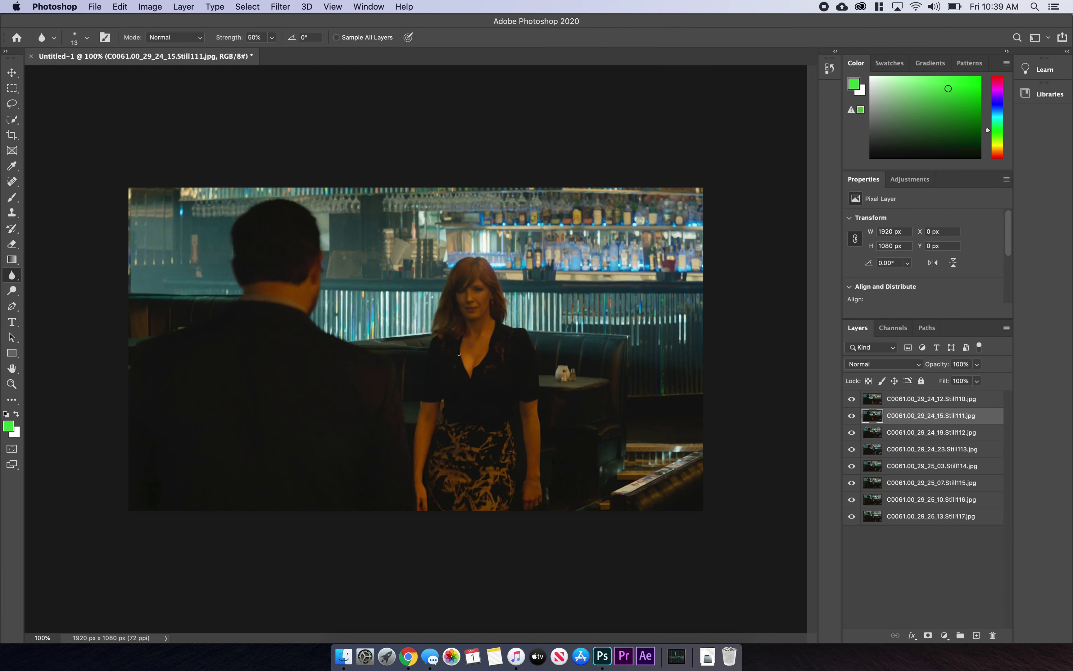
click(88, 38)
click(111, 74)
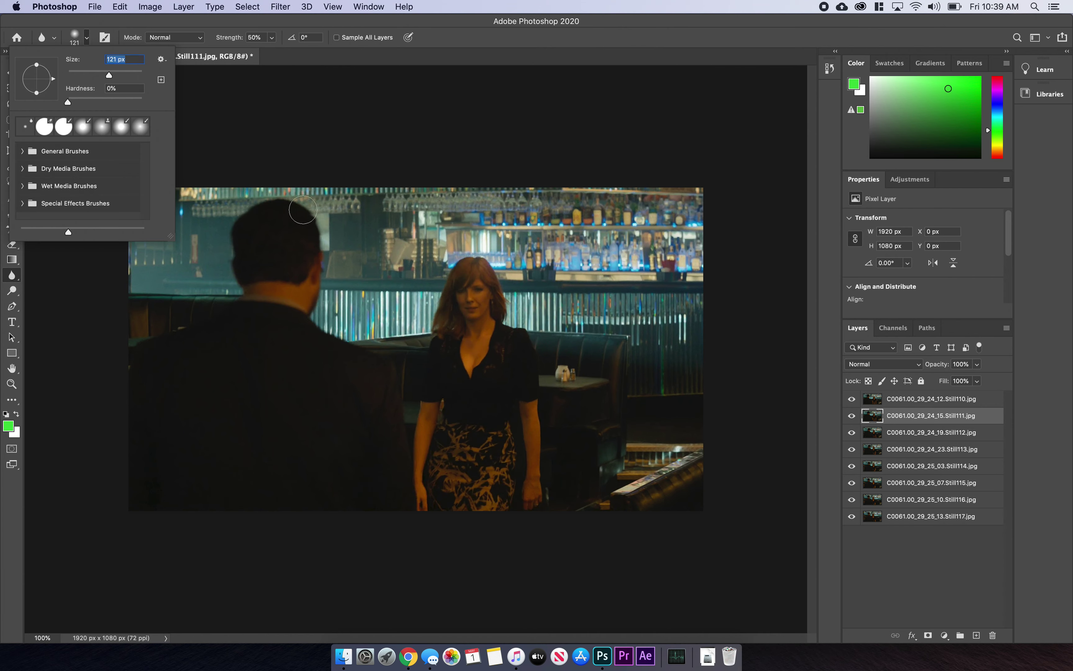
click(493, 337)
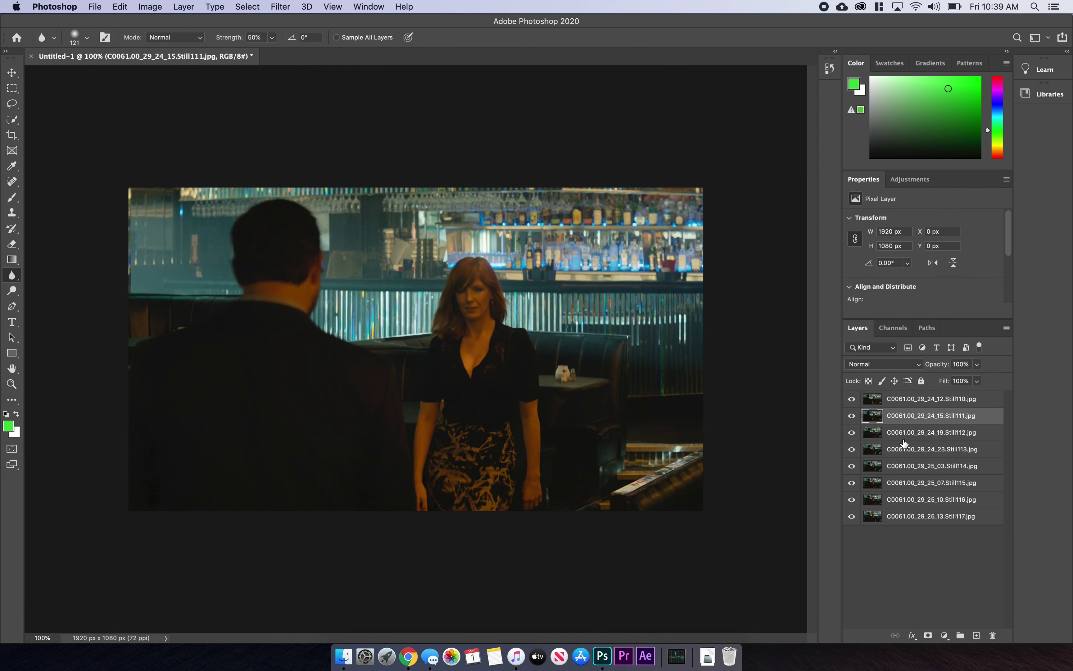
click(853, 399)
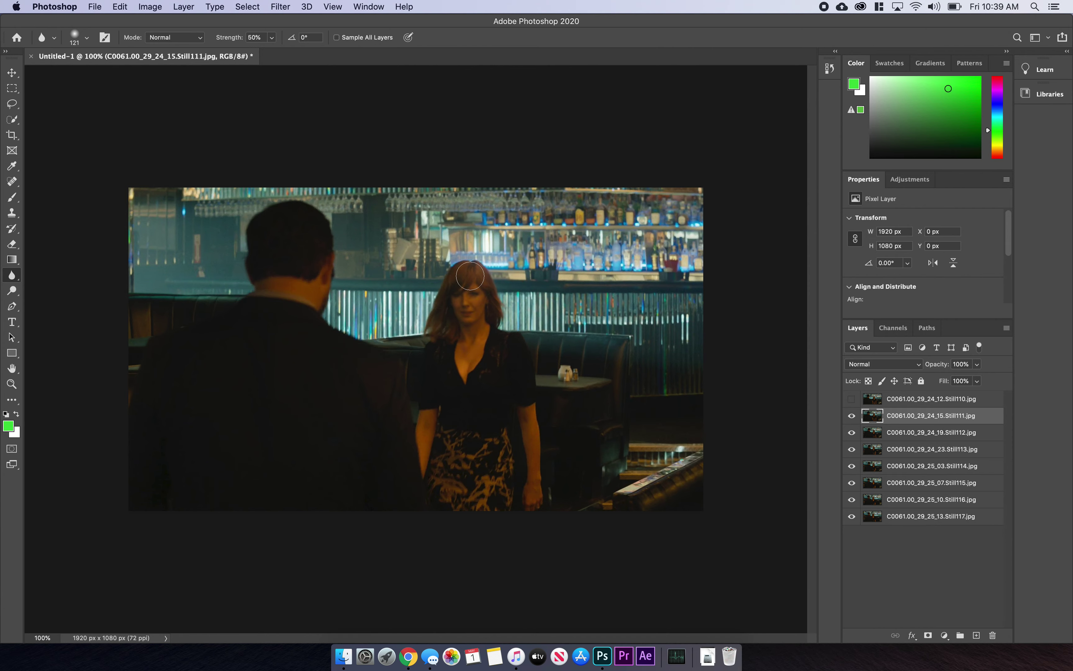
click(852, 399)
click(907, 399)
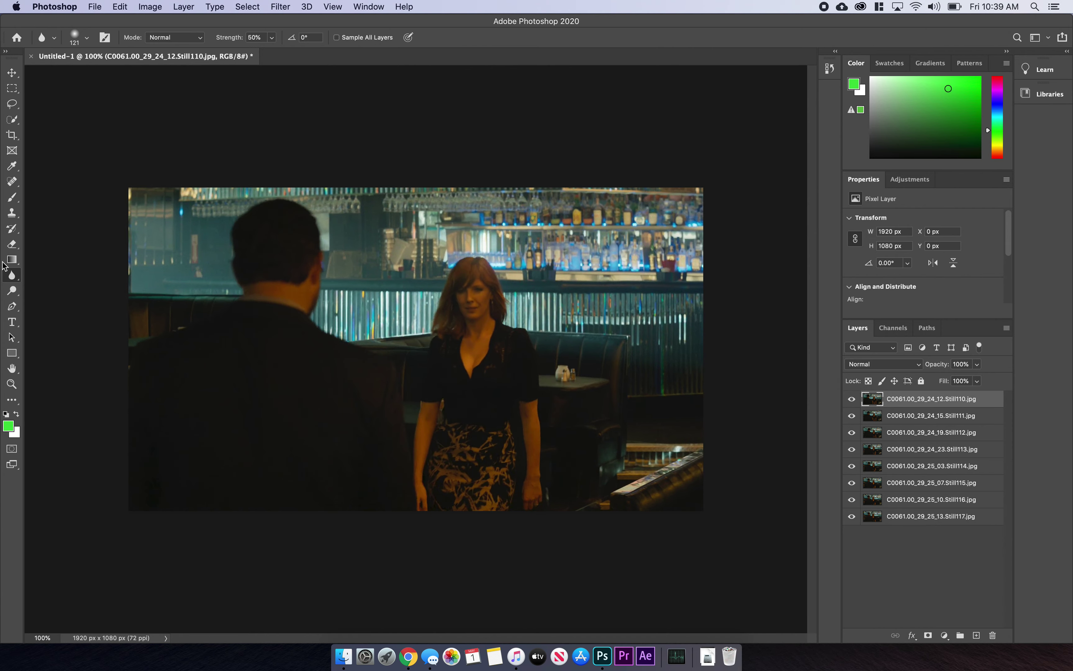
drag(13, 283, 47, 274)
drag(13, 283, 54, 286)
Sharpen the woman's eyes and face with a 65 px brush, then undo the sharpening
click(89, 39)
drag(76, 75, 92, 71)
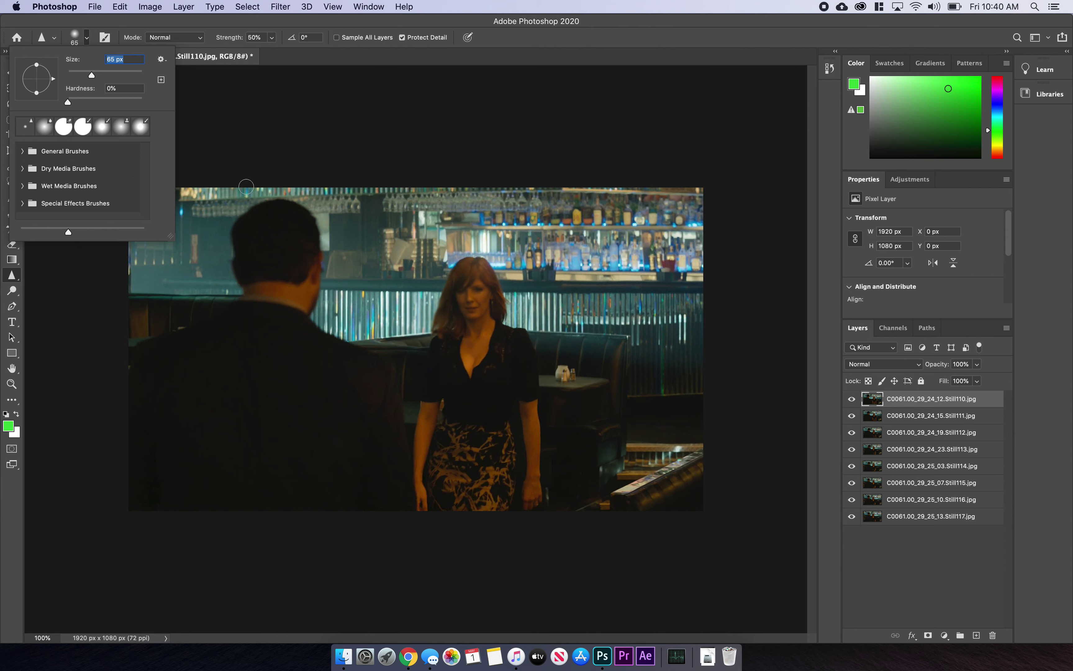
click(236, 199)
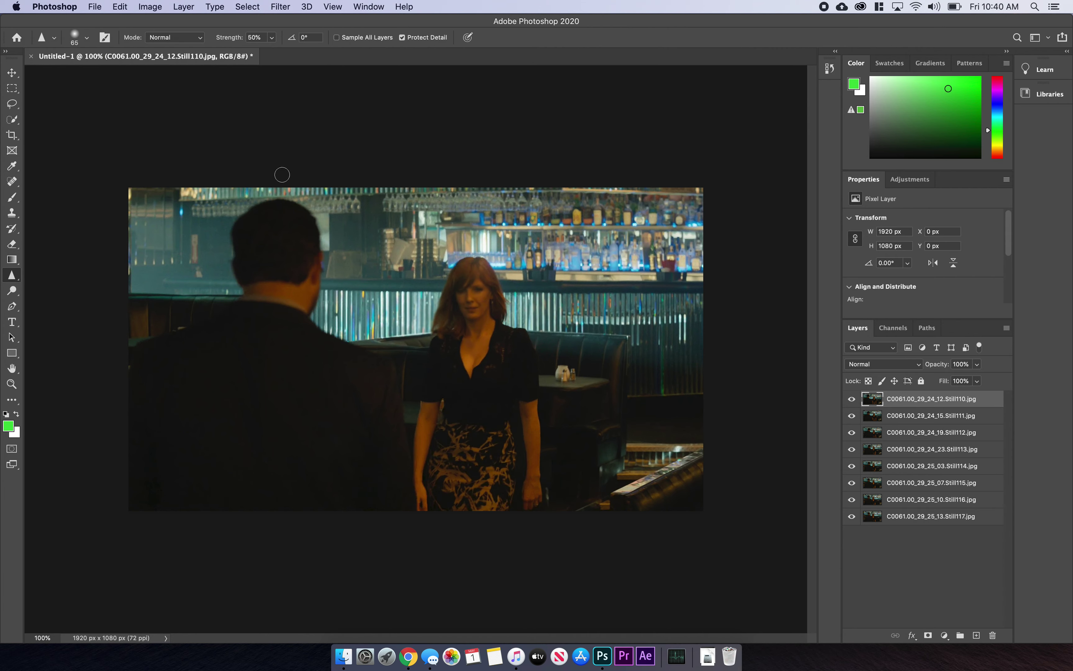
mouse_move(465, 298)
mouse_down()
mouse_move(495, 275)
mouse_move(446, 317)
mouse_move(486, 279)
mouse_move(453, 314)
mouse_move(483, 284)
mouse_move(473, 316)
mouse_move(493, 297)
mouse_move(454, 332)
mouse_move(488, 290)
mouse_move(459, 300)
mouse_move(458, 285)
mouse_move(419, 328)
mouse_up()
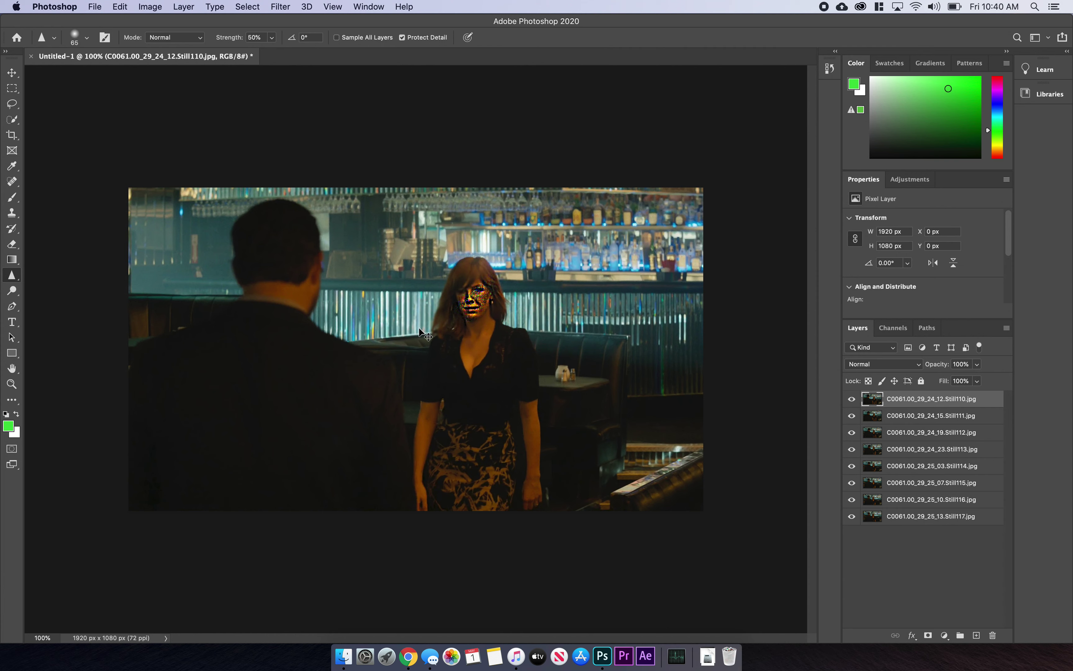
key(super+z)
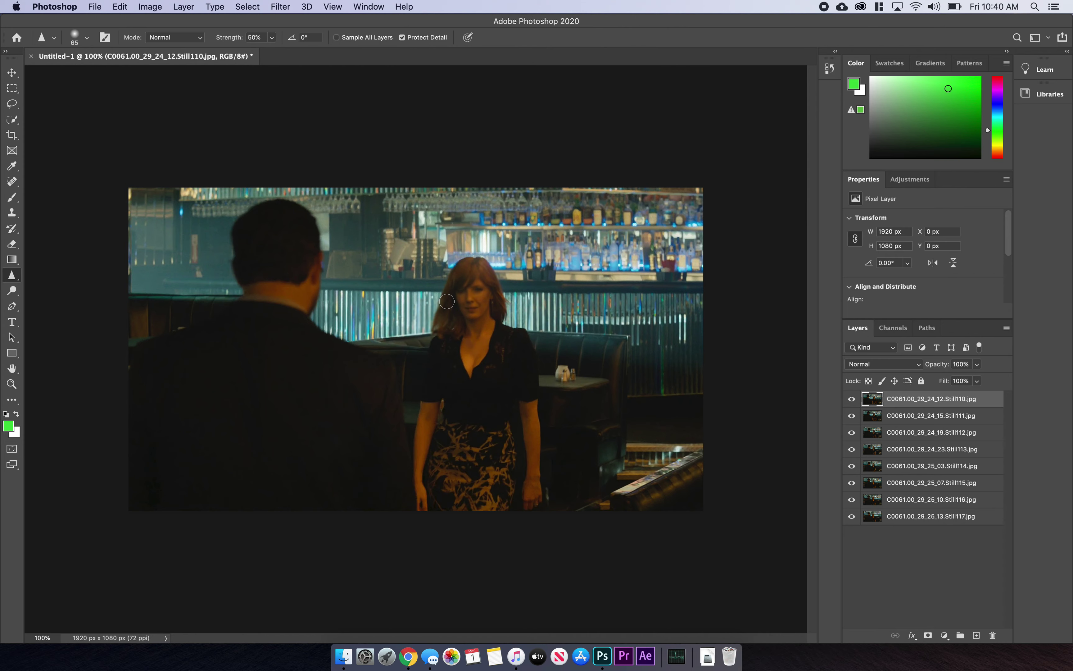
Dodge the woman's hair and face, then dodge the backlit bar slats in Highlights range
click(6, 296)
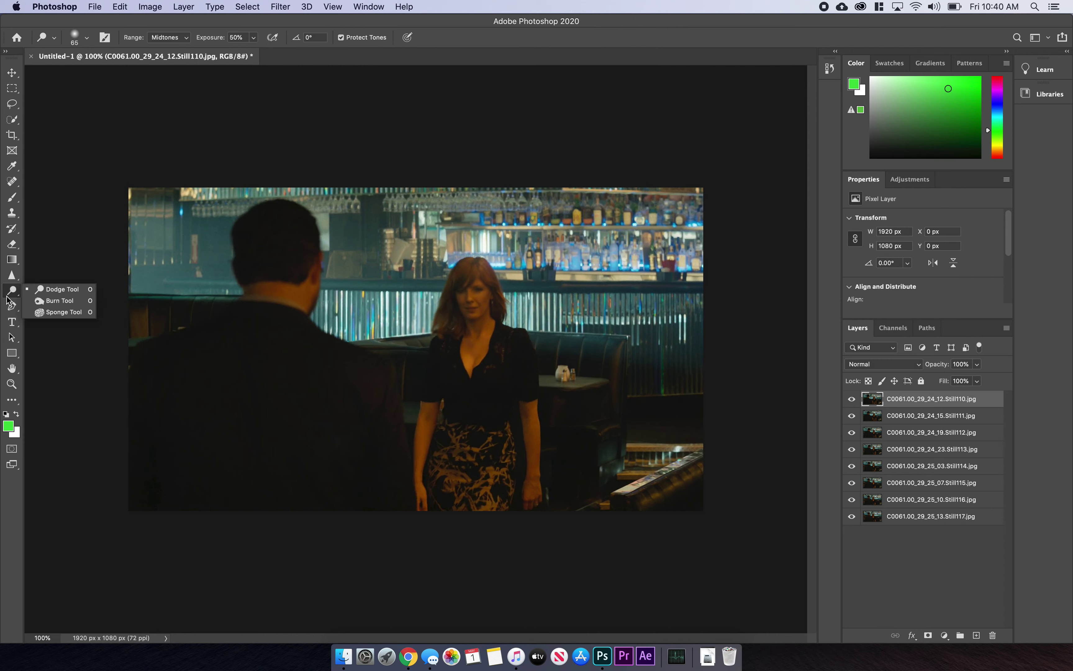
click(56, 287)
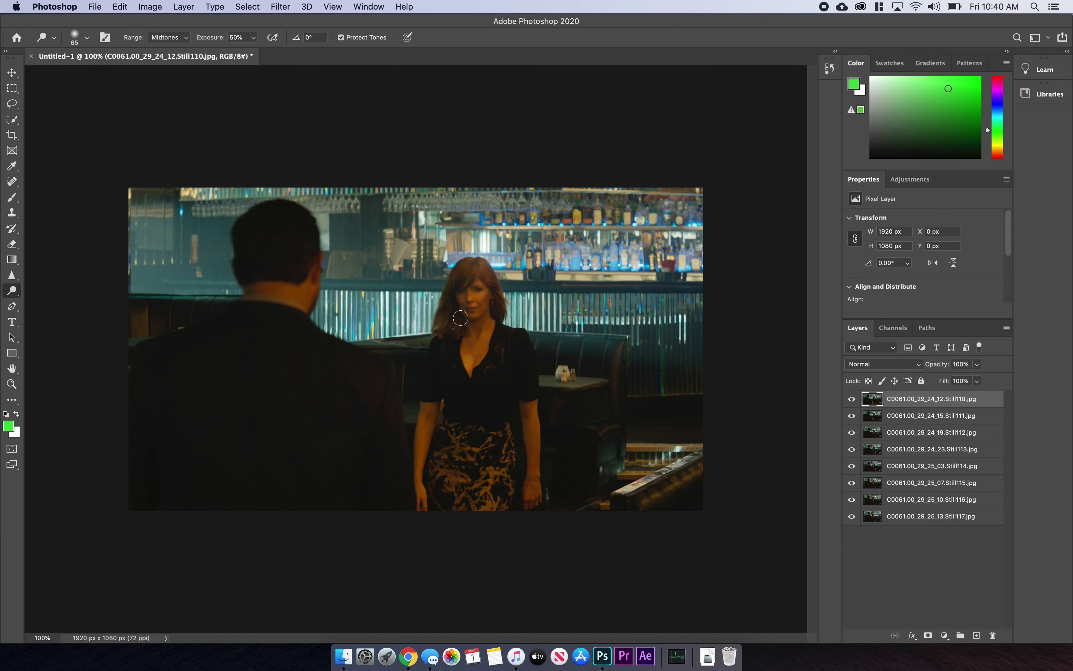
mouse_move(458, 321)
mouse_down()
mouse_move(477, 297)
mouse_move(448, 301)
mouse_up()
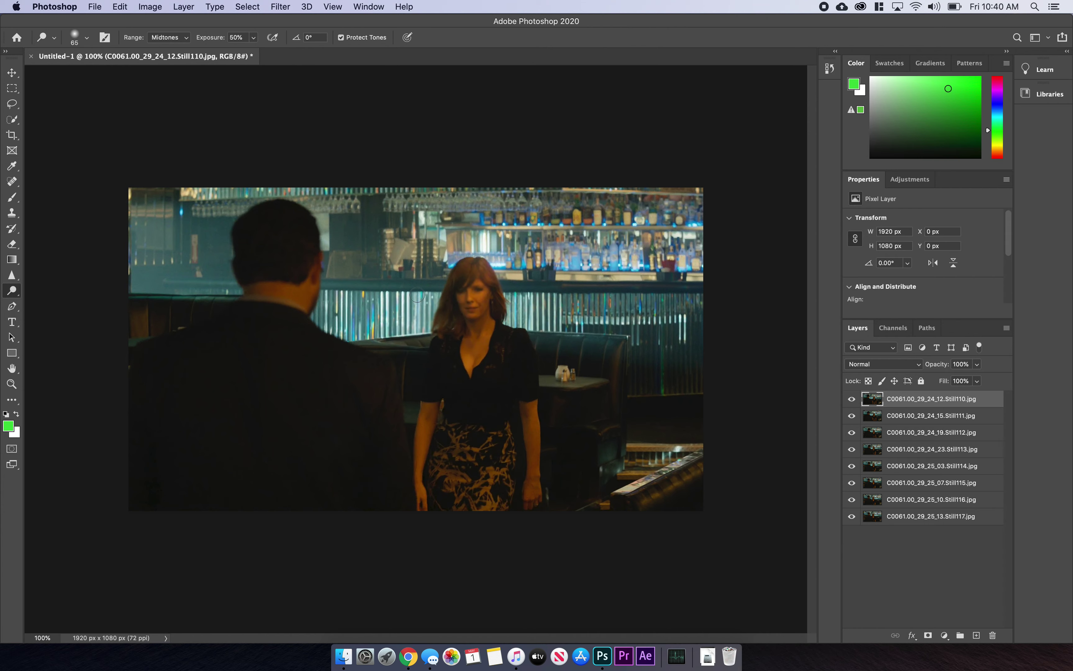
click(168, 37)
click(167, 46)
mouse_move(432, 296)
mouse_down()
mouse_move(421, 319)
mouse_move(340, 333)
mouse_move(338, 311)
mouse_up()
mouse_move(494, 288)
mouse_down()
mouse_move(518, 308)
mouse_move(629, 317)
mouse_move(634, 346)
mouse_move(683, 337)
mouse_move(663, 318)
mouse_move(638, 331)
mouse_up()
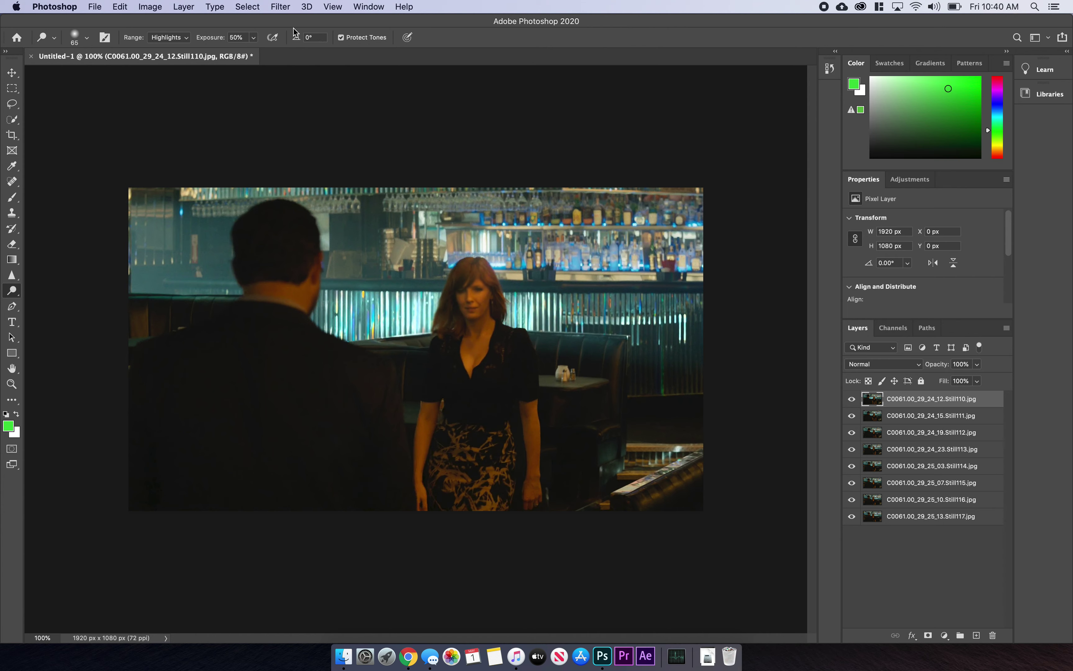
Dodge her face, chin and eyes in Midtones range and set the exposure to 56%
click(189, 39)
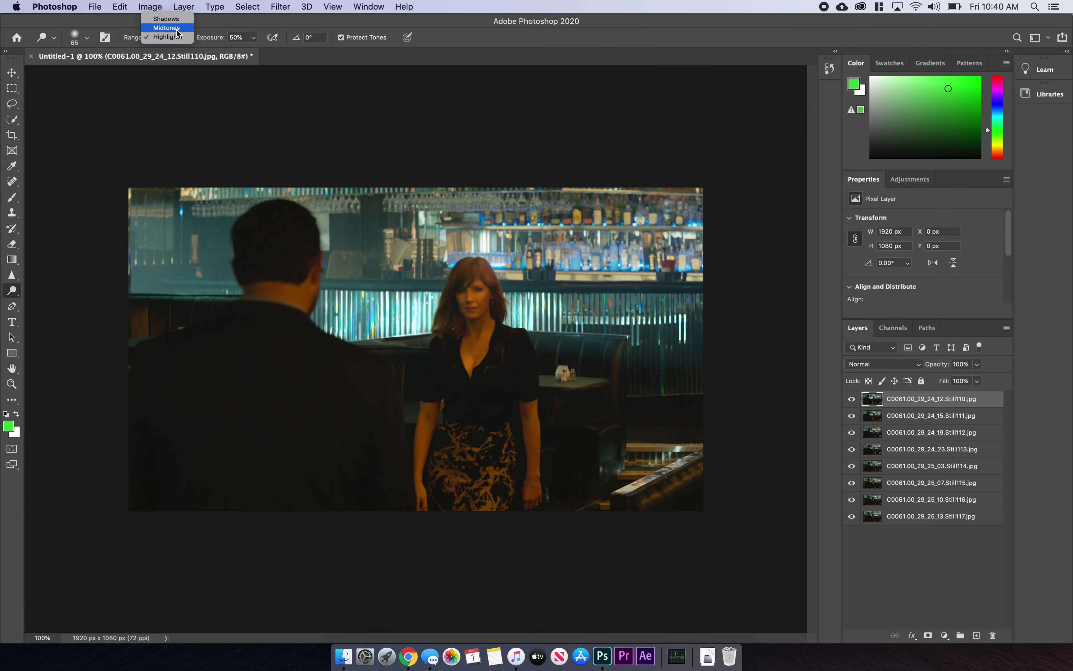
click(178, 28)
drag(468, 300, 474, 342)
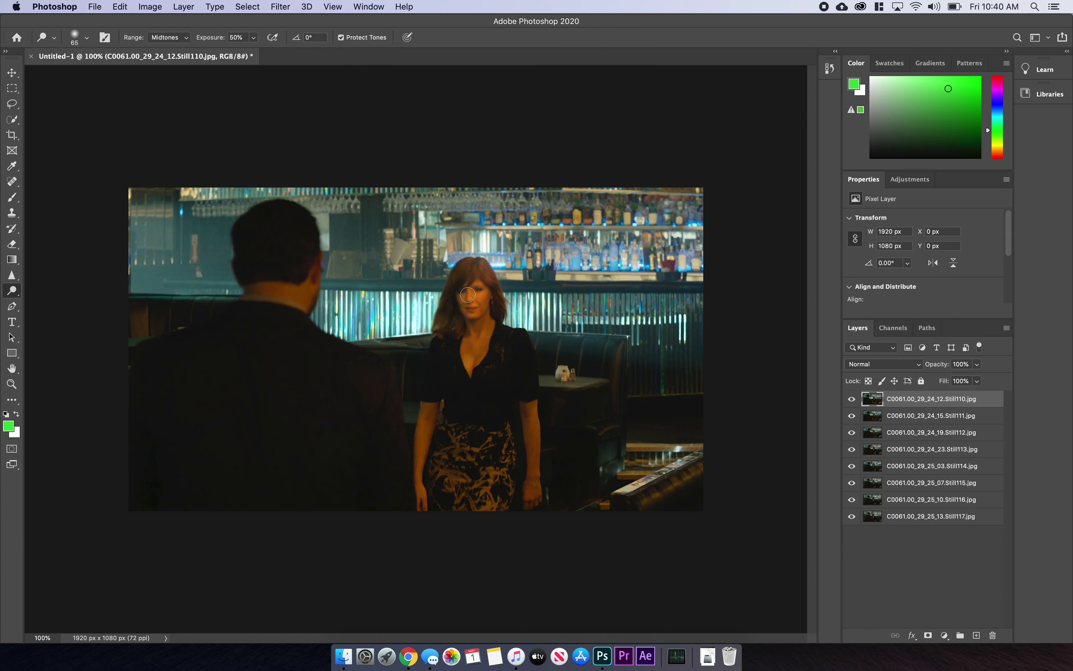
mouse_move(474, 289)
mouse_down()
mouse_move(444, 317)
mouse_move(471, 289)
mouse_up()
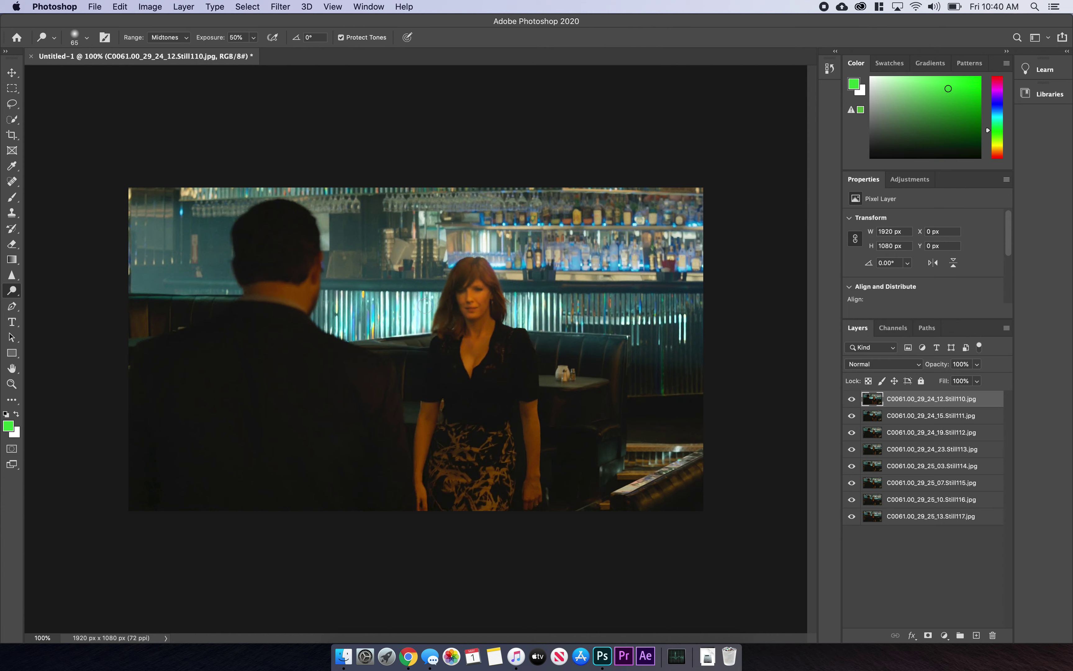
click(253, 38)
click(183, 40)
click(172, 39)
click(87, 38)
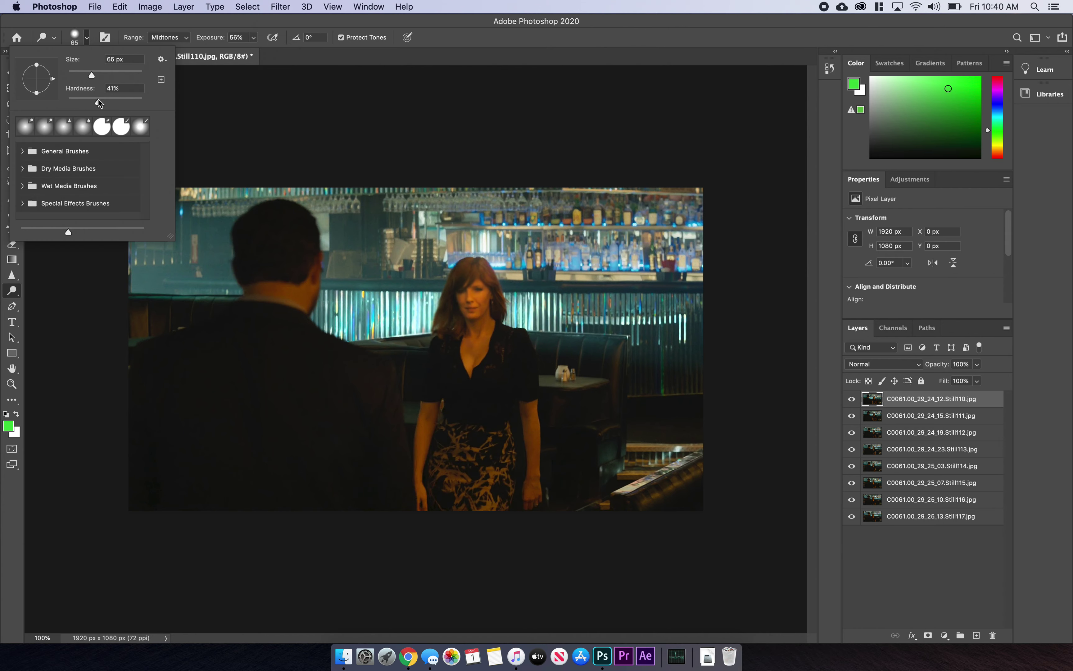
Switch to the Burn Tool, set its tonal range, and darken highlights across the bar panels
click(87, 38)
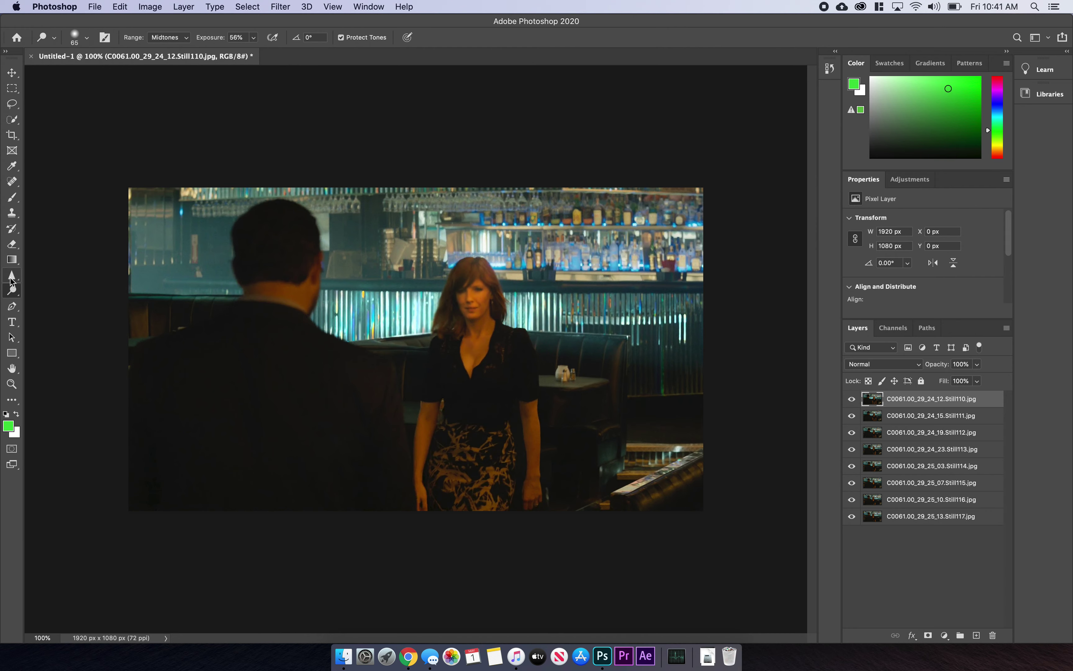
drag(12, 290, 47, 305)
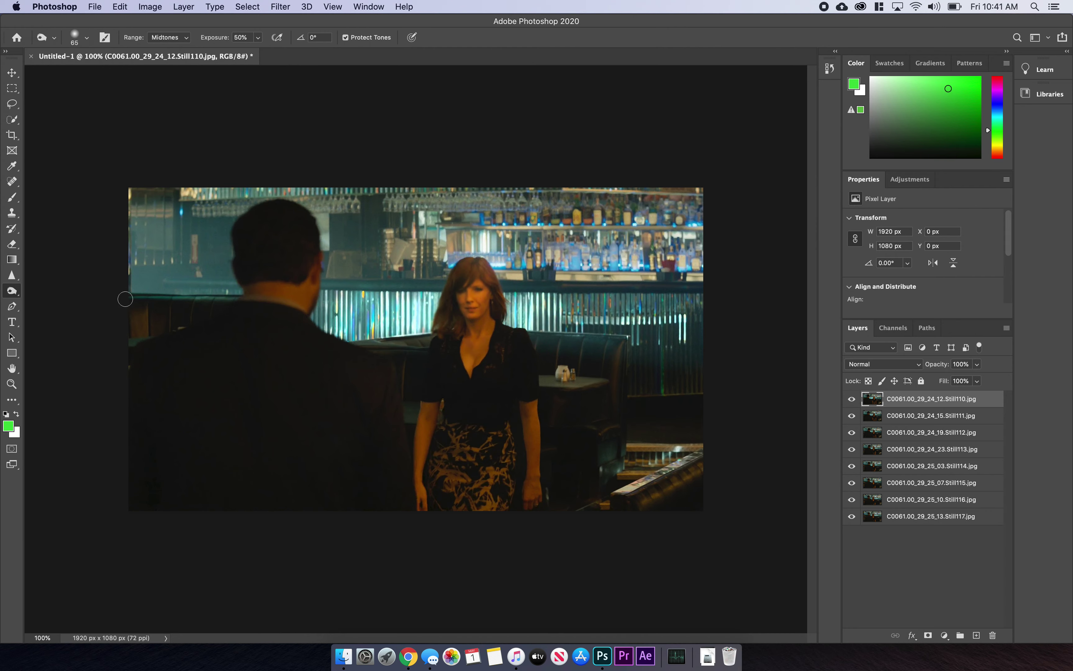
click(186, 38)
click(177, 38)
mouse_move(376, 309)
mouse_down()
mouse_move(427, 303)
mouse_move(433, 317)
mouse_move(503, 288)
mouse_move(565, 317)
mouse_up()
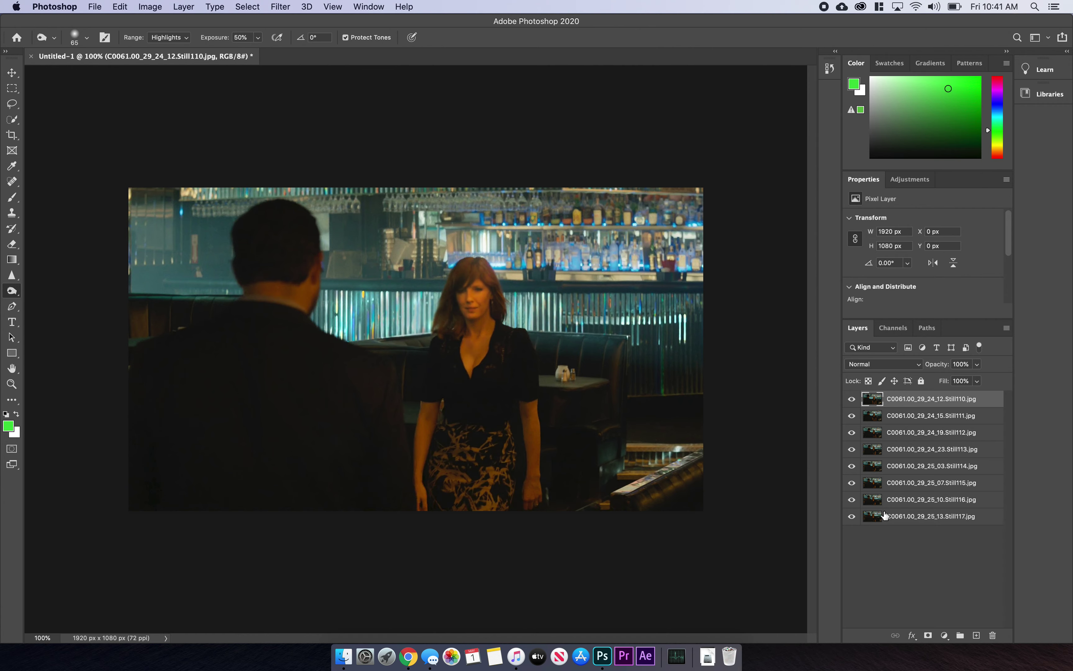
Select all eight still layers and convert them into a single smart object
shift+click(897, 522)
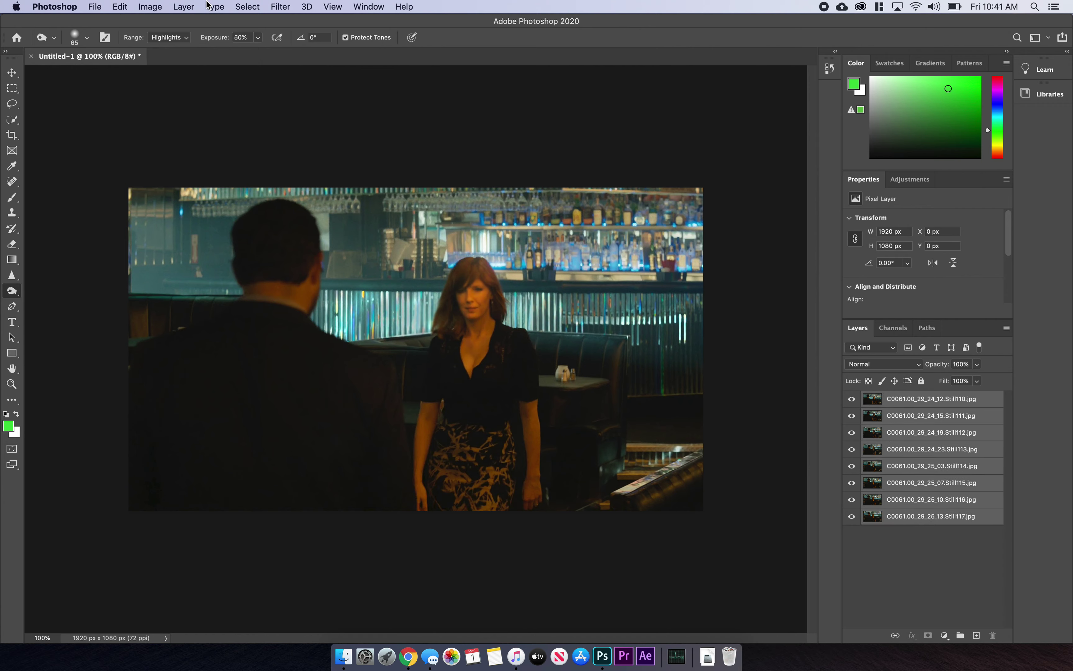
click(194, 6)
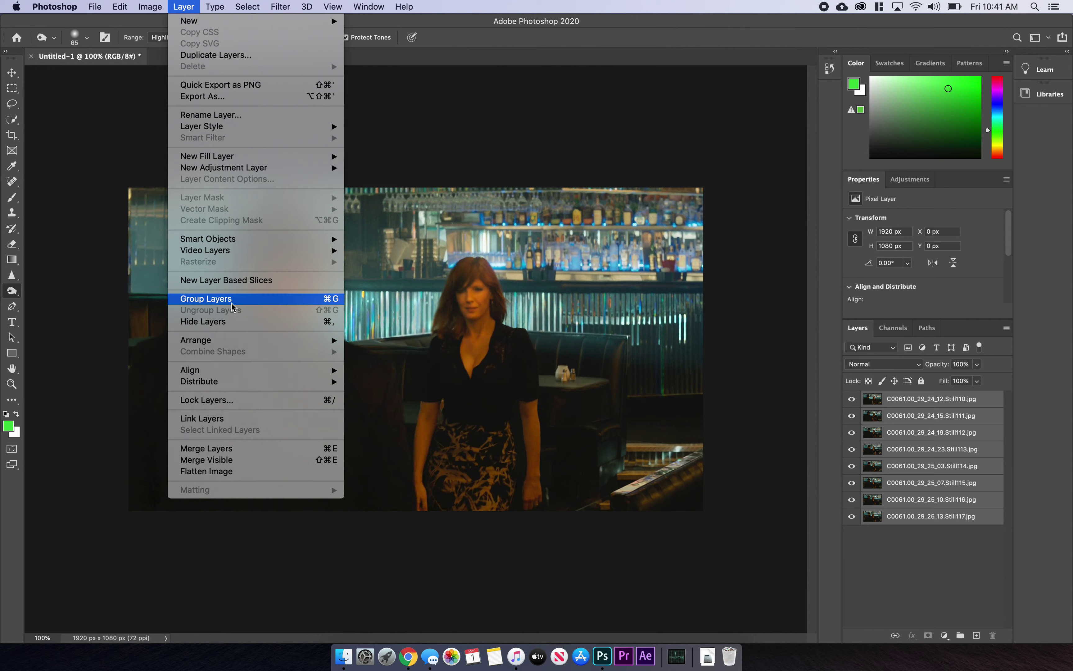
mouse_move(239, 239)
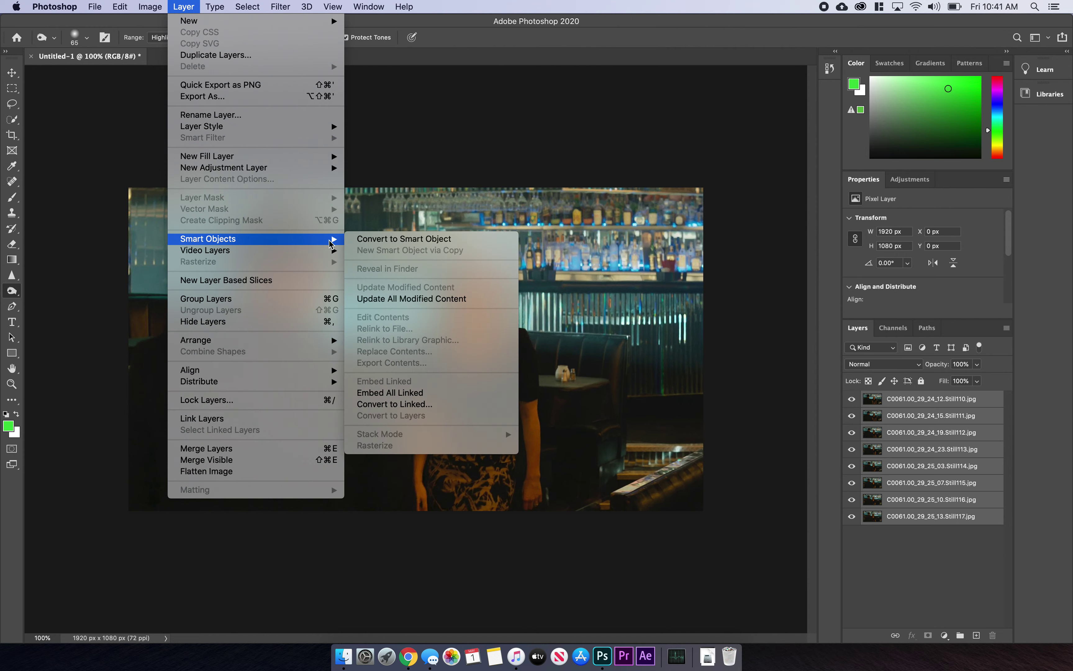
click(361, 239)
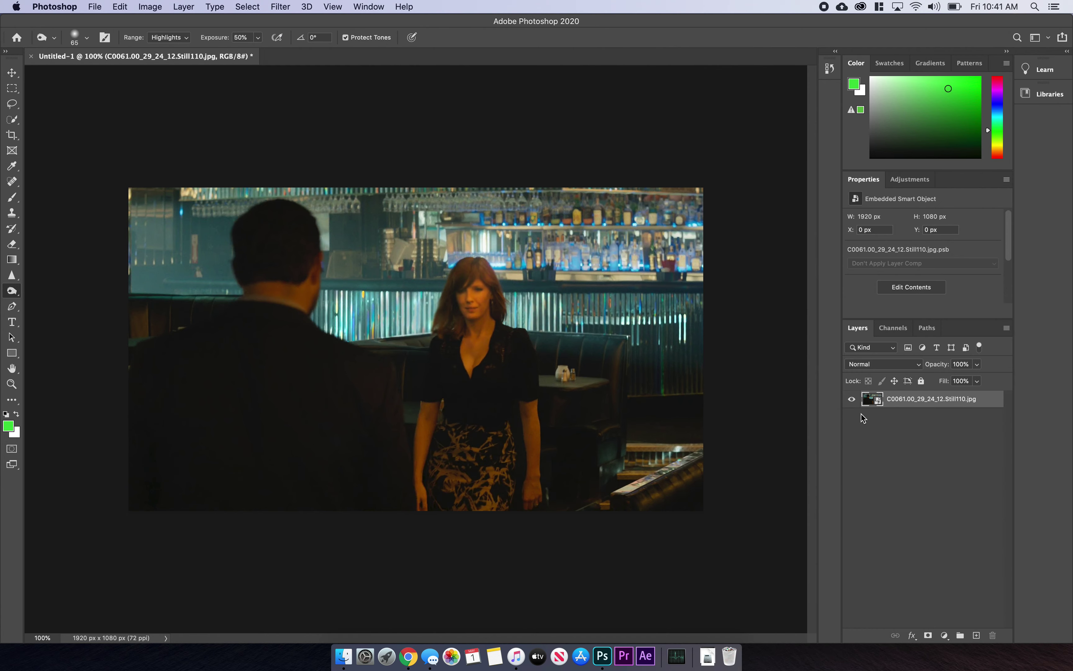
click(188, 5)
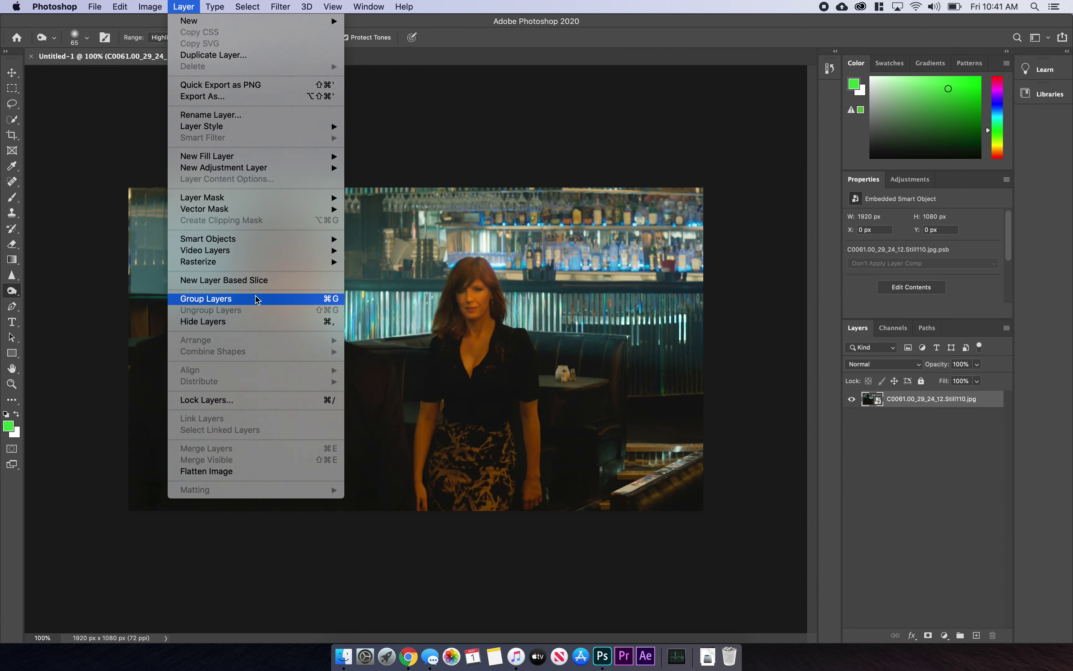
Apply the Maximum stack mode to the smart object, undo to compare, then redo it
mouse_move(293, 240)
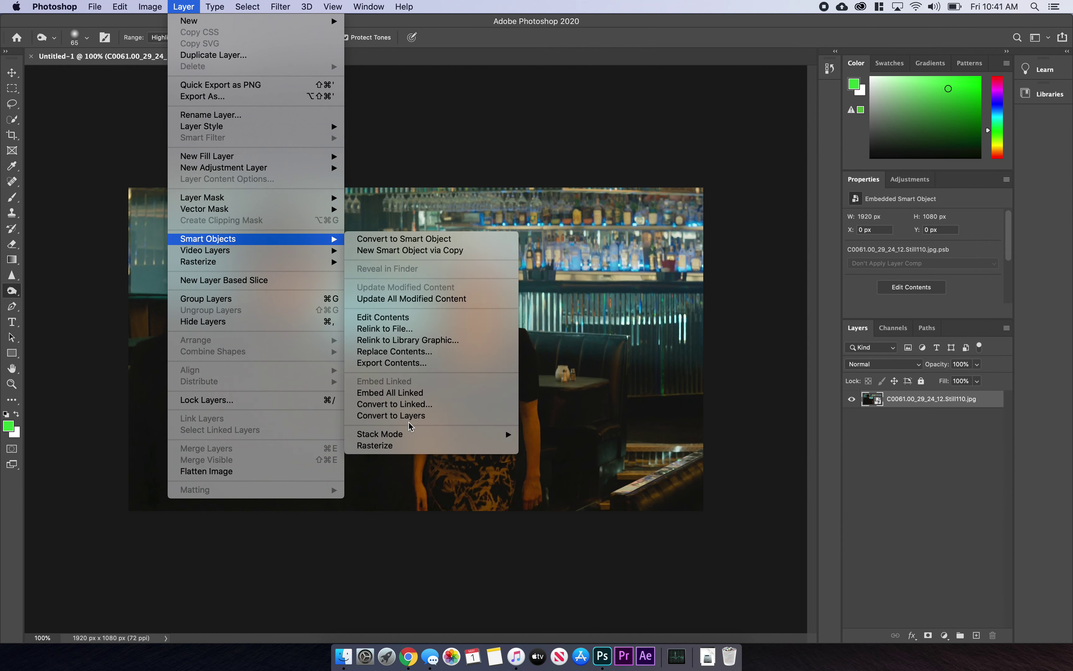
mouse_move(411, 436)
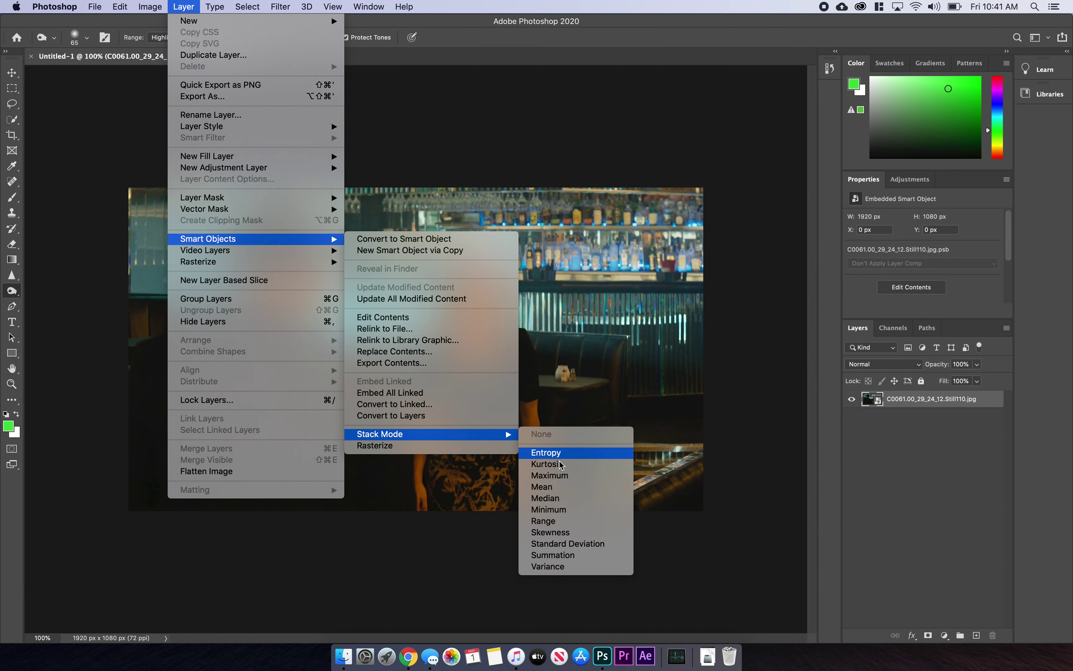
click(558, 476)
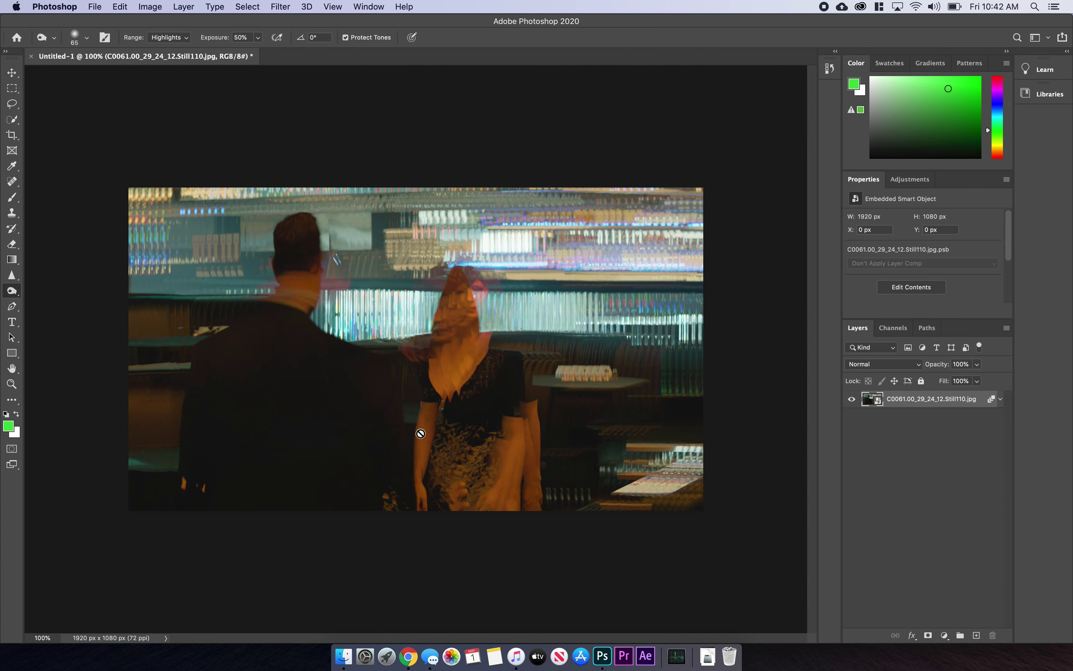
key(super+z)
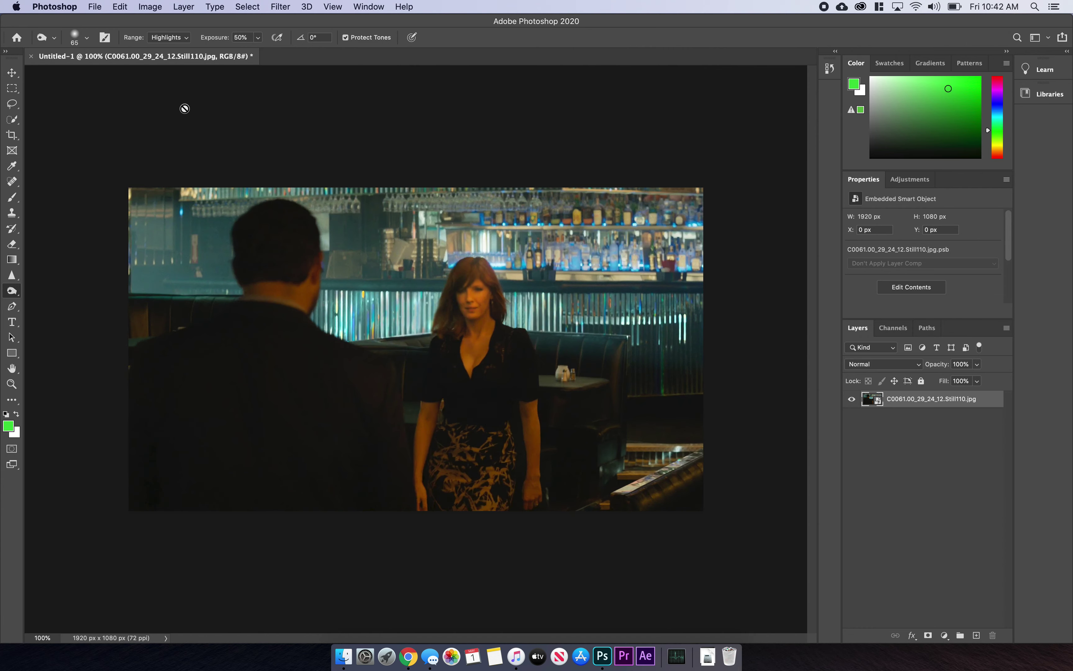
click(120, 6)
mouse_move(137, 5)
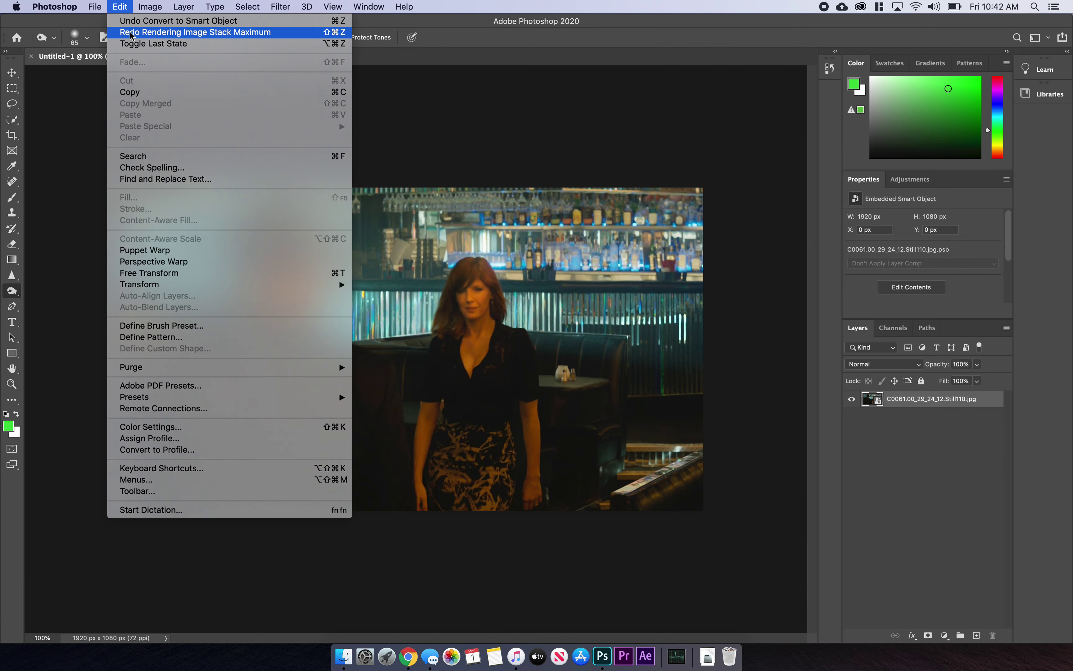
click(133, 32)
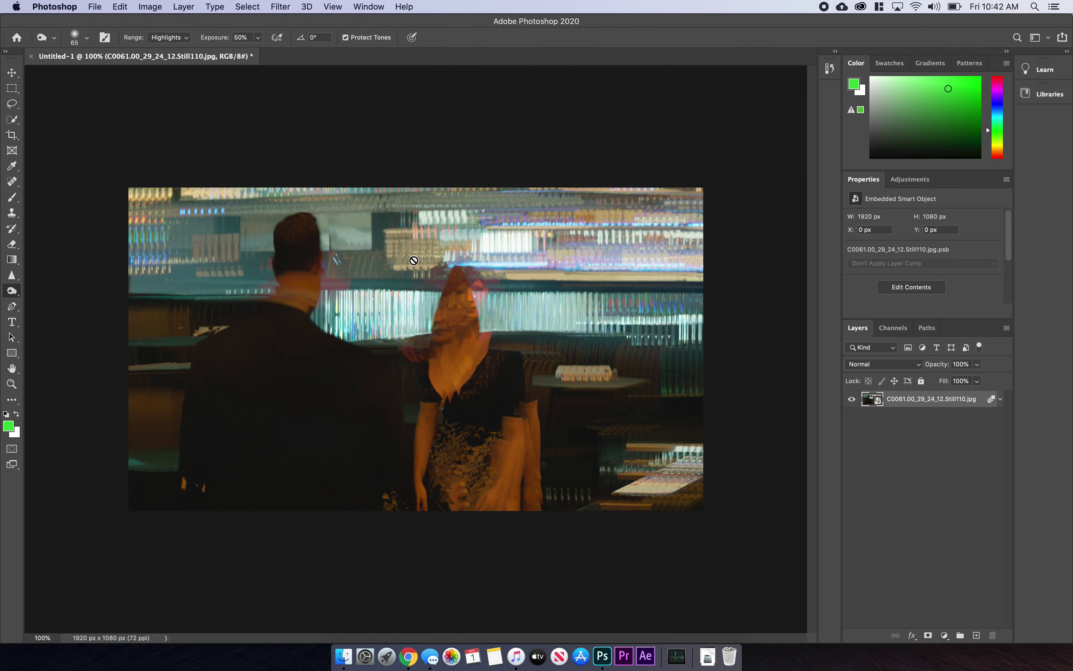
Undo the Maximum stack blend, then try the Entropy stack mode and undo it too
click(219, 7)
mouse_move(183, 7)
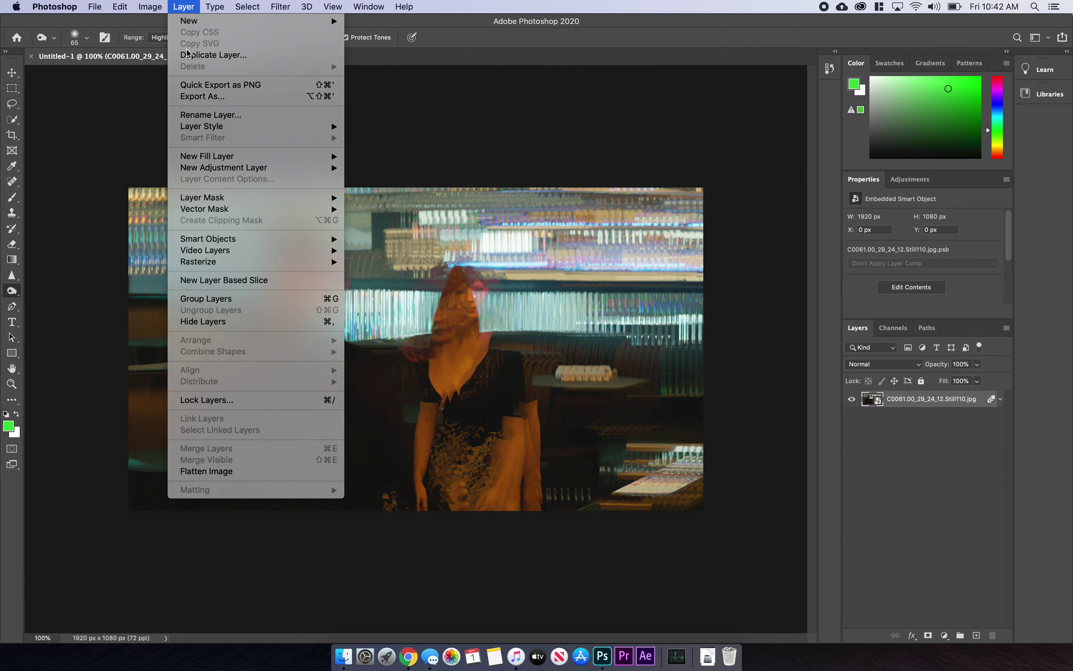
key(super+z)
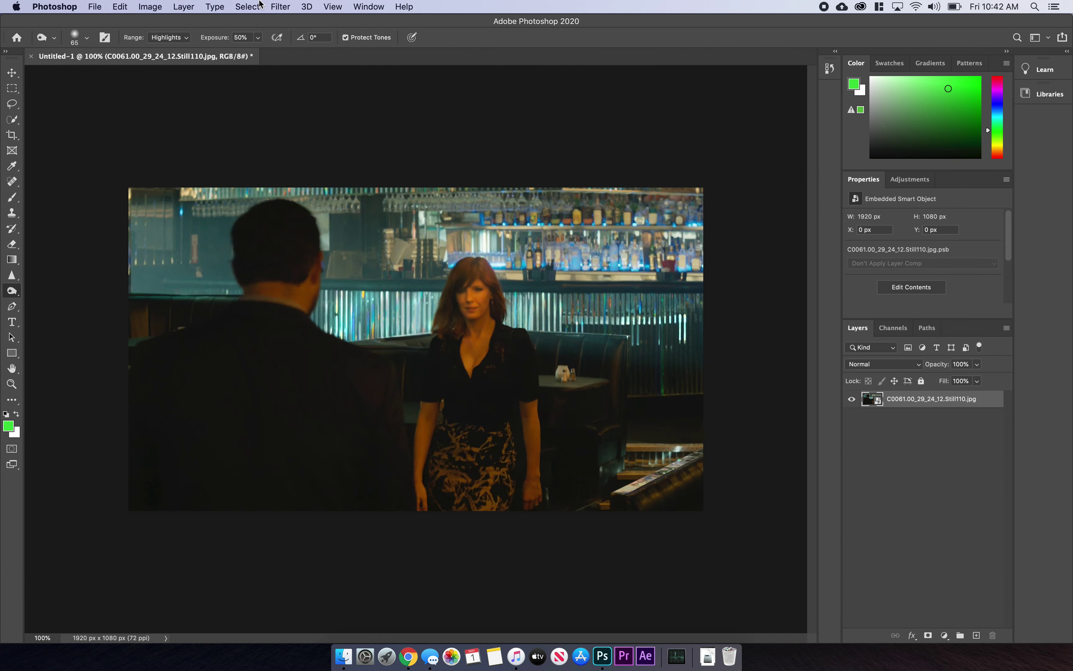
click(150, 6)
mouse_move(183, 6)
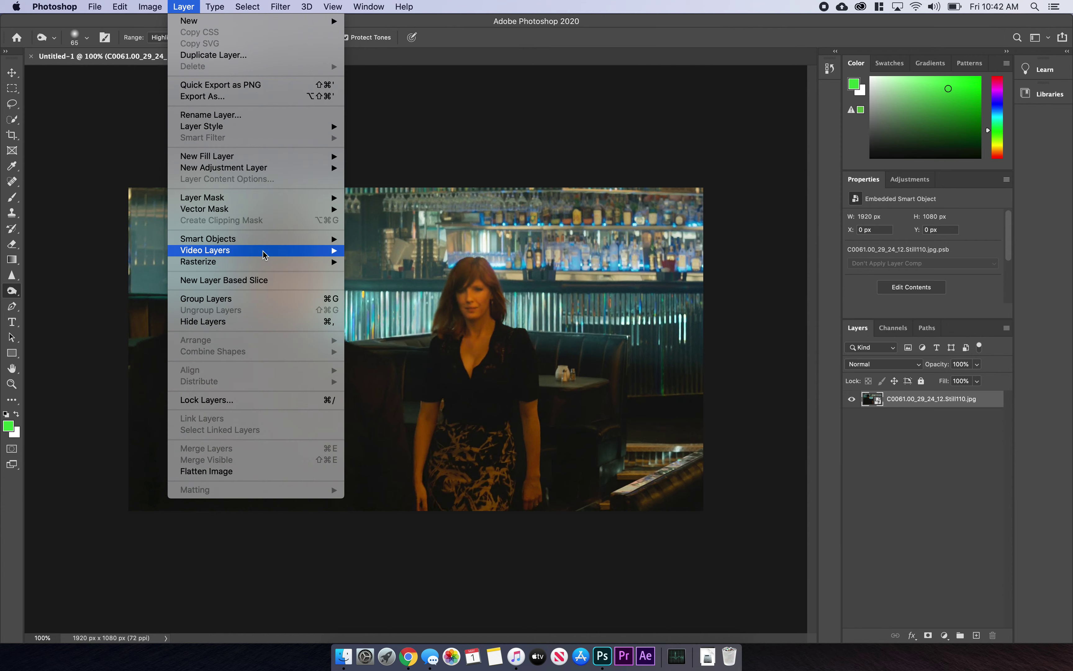
mouse_move(417, 439)
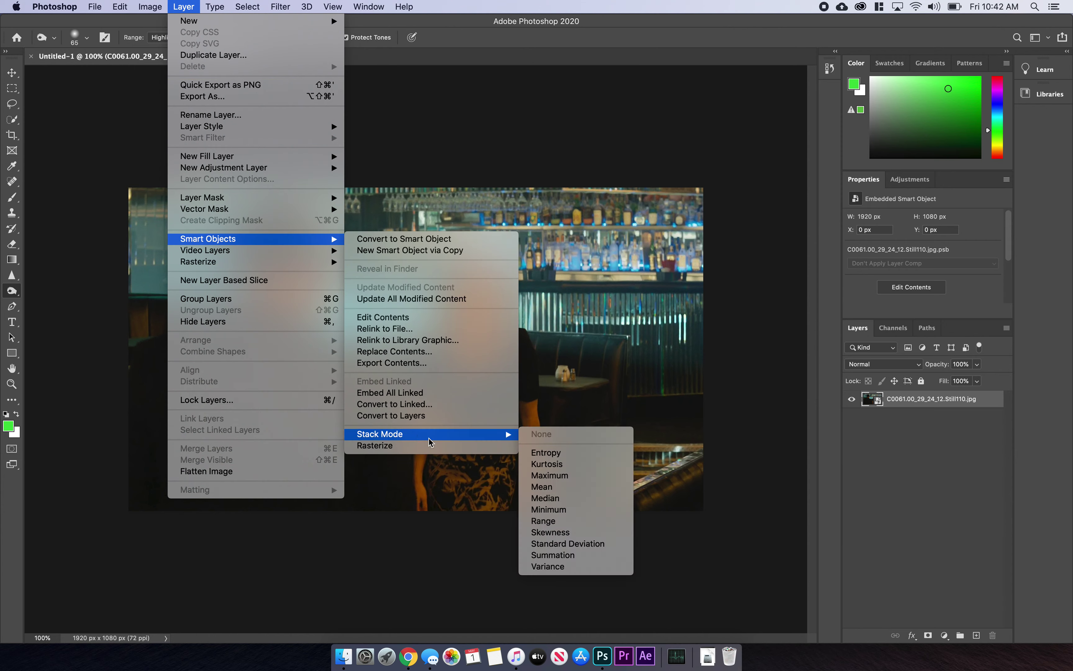
click(575, 453)
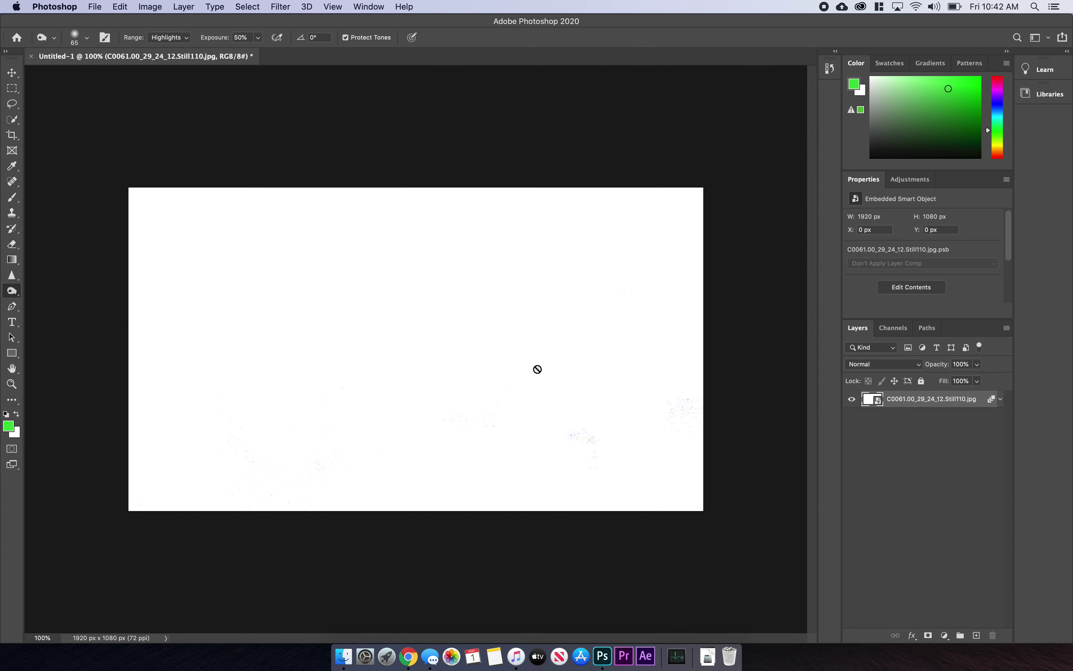
key(super+z)
Set the smart object's stack mode to Minimum
click(156, 7)
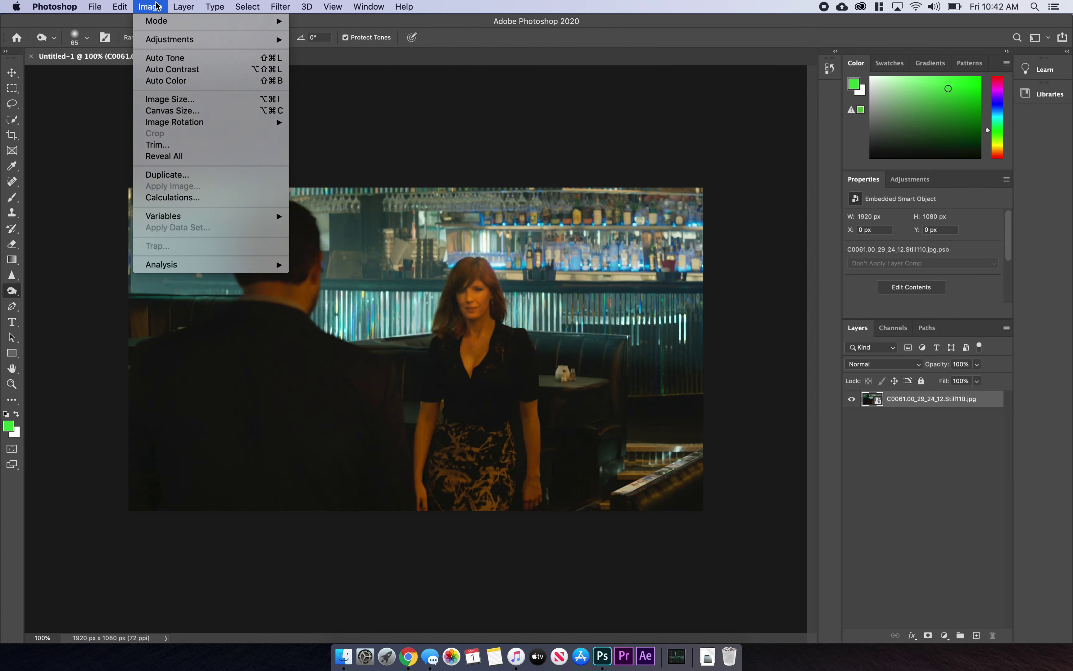
mouse_move(183, 7)
mouse_move(268, 240)
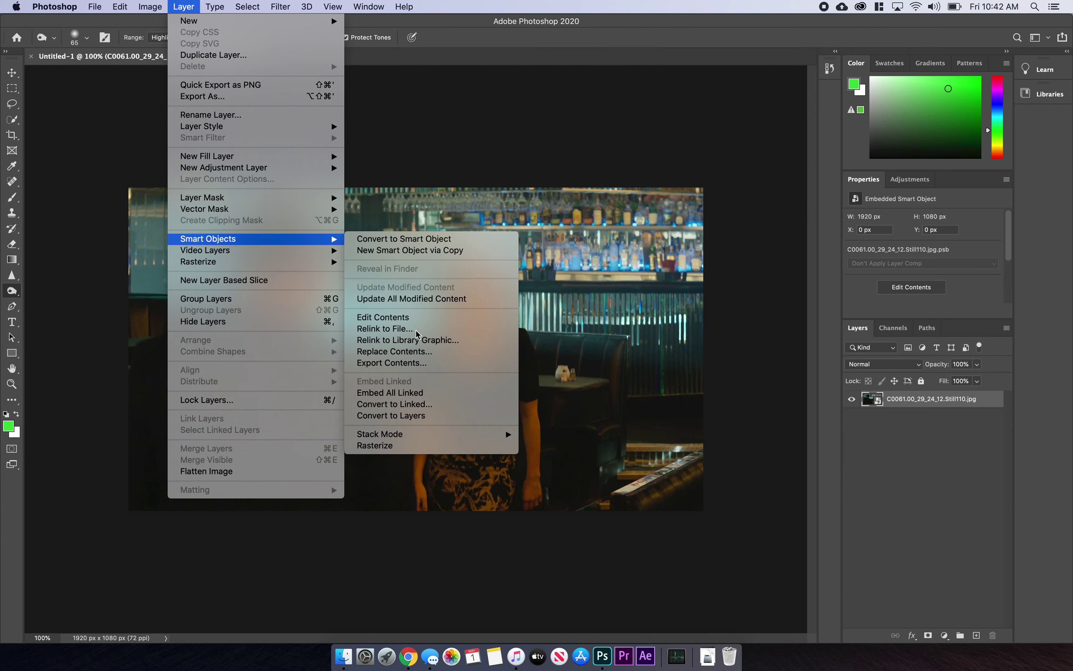
mouse_move(444, 434)
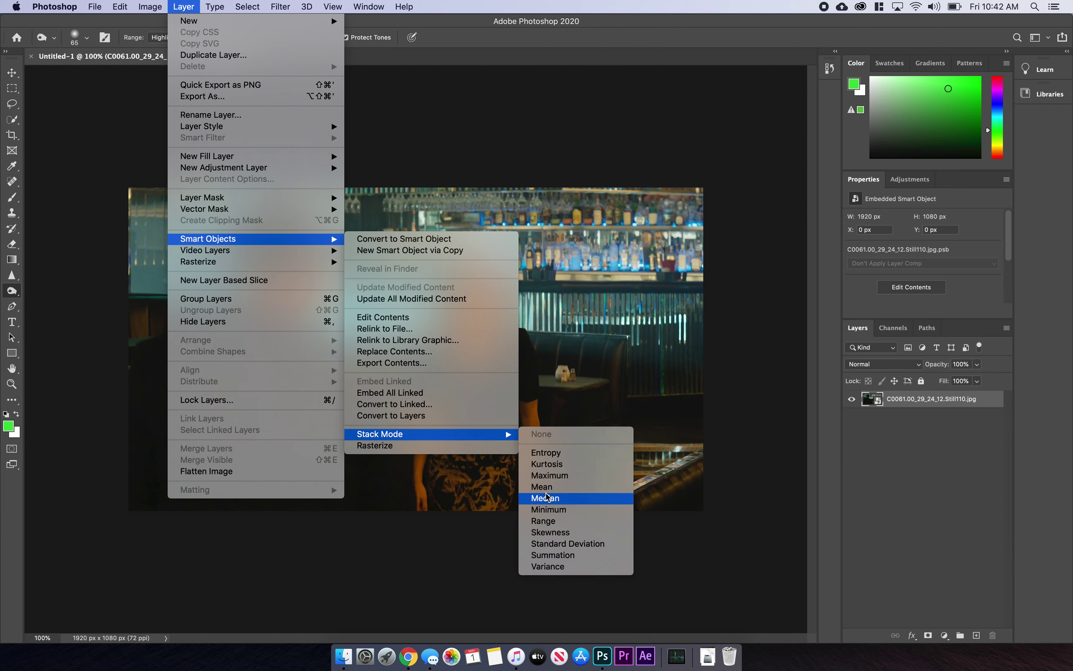
click(565, 509)
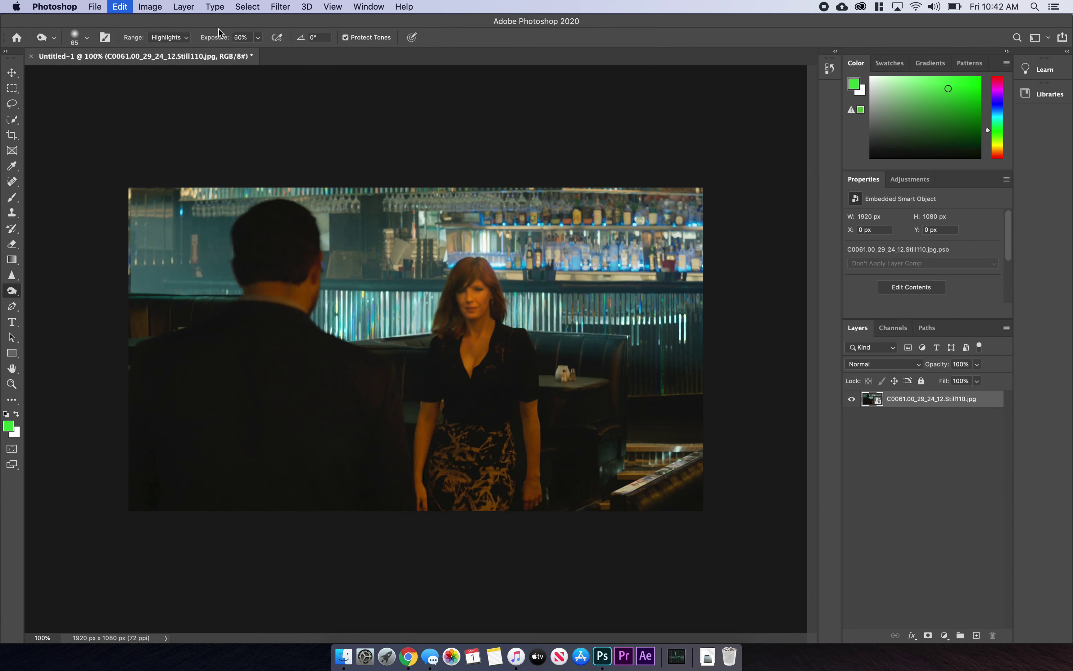
Try the Range stack mode, then undo it to restore the plain Still110 photo
click(149, 7)
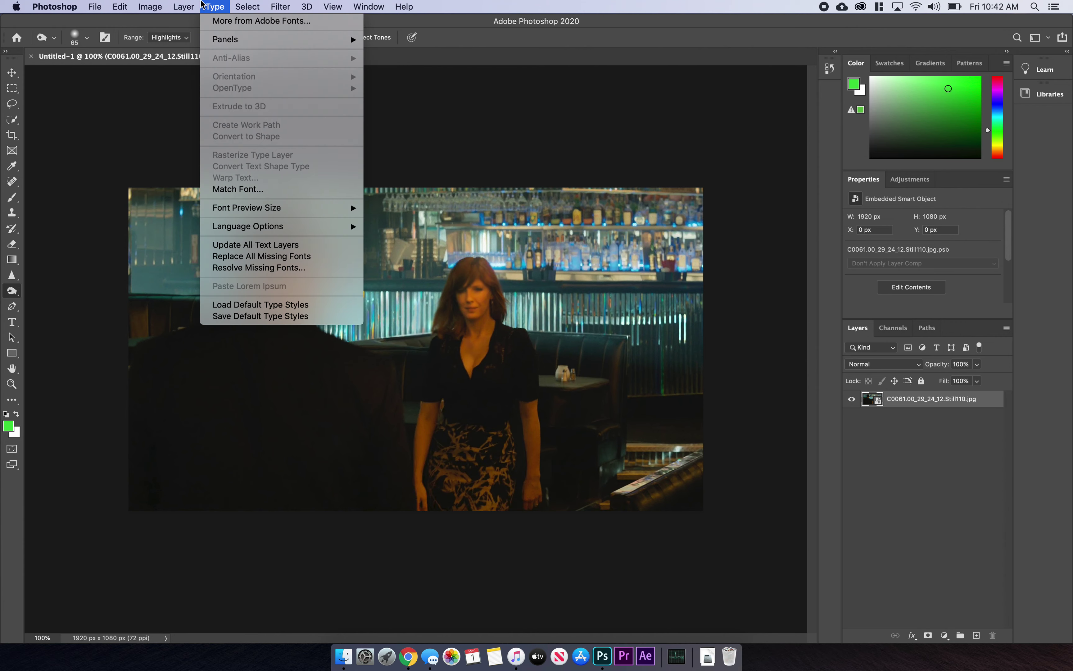
mouse_move(183, 7)
mouse_move(329, 239)
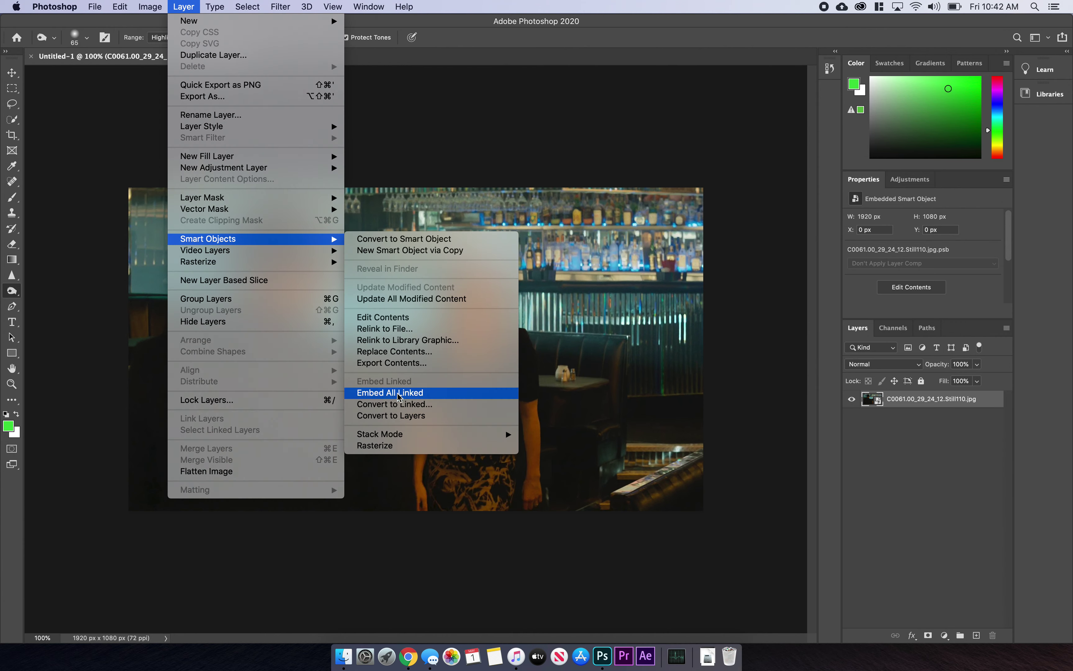
mouse_move(400, 436)
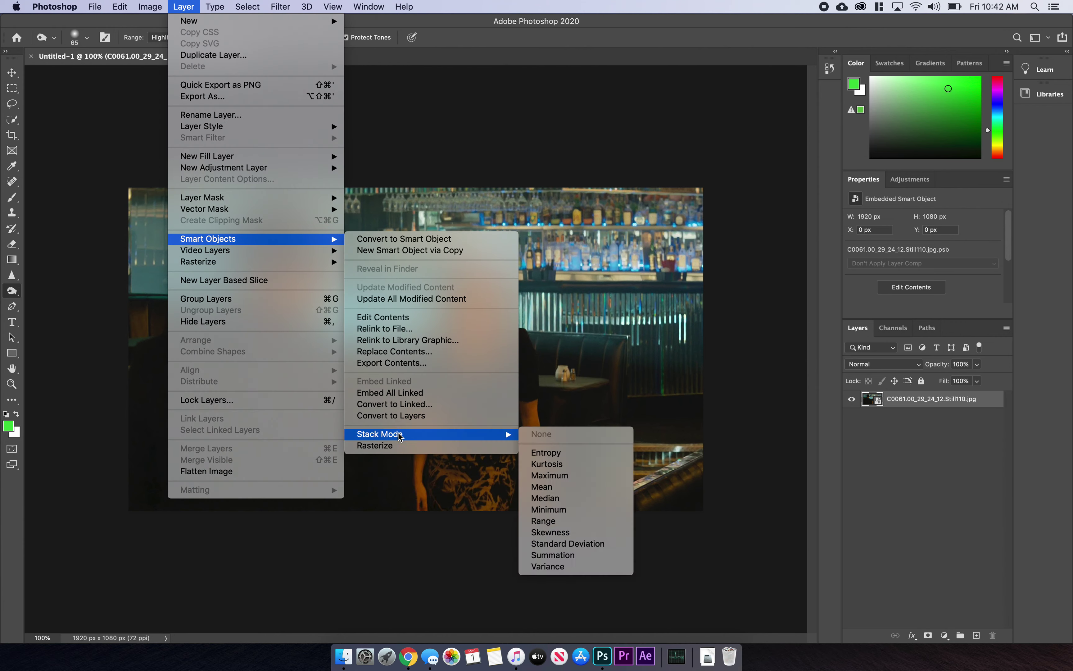
click(571, 522)
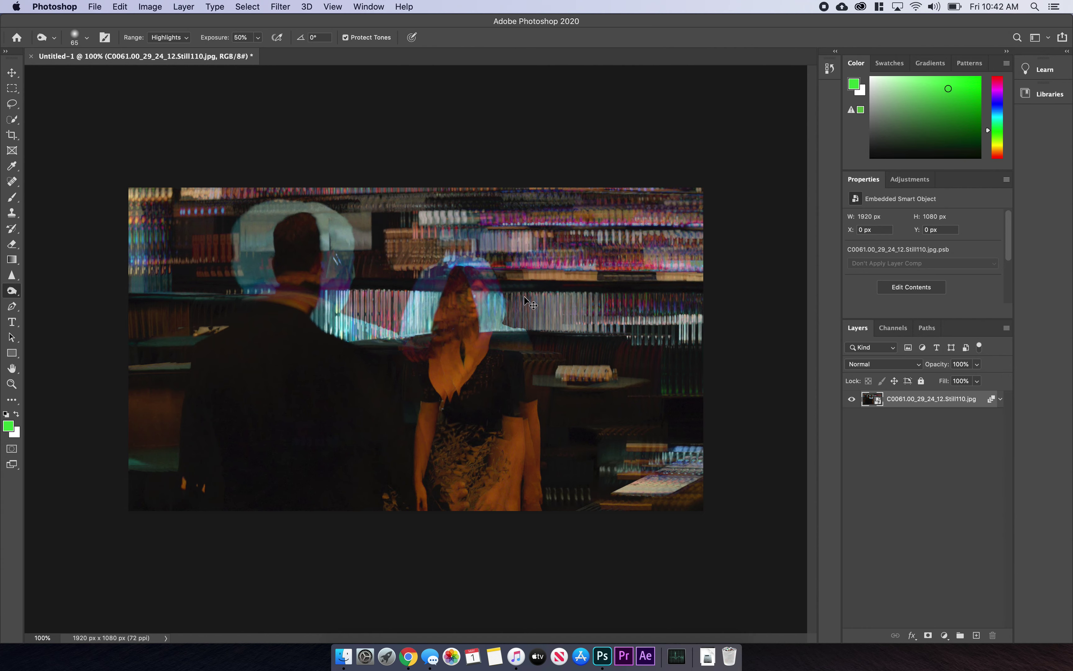
key(super+z)
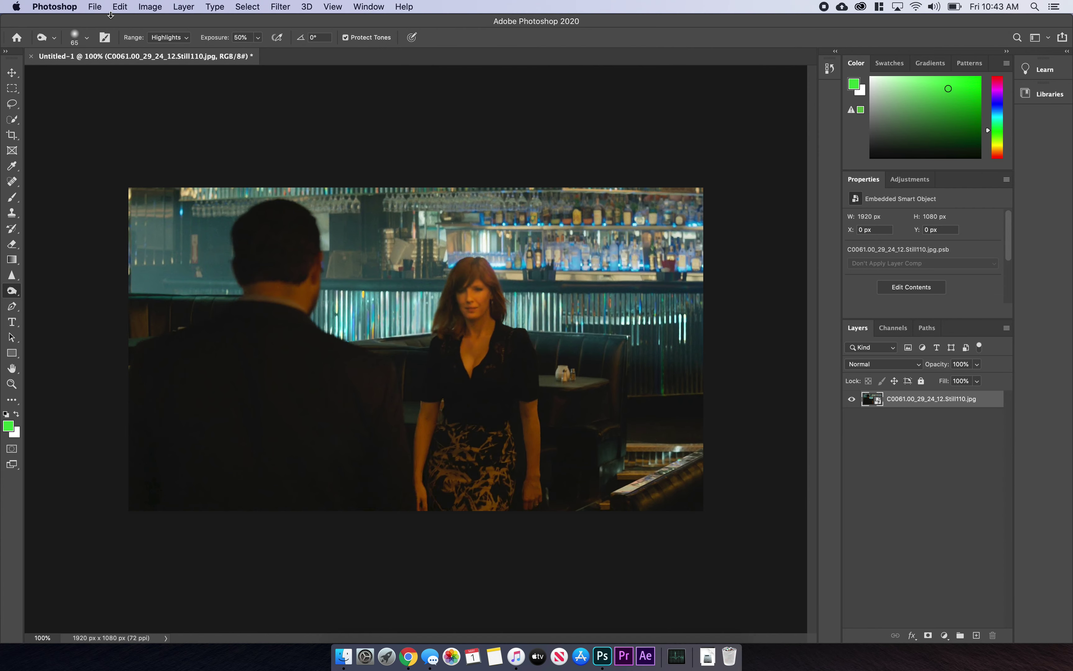
Use Load Files into Stack with folder photoshop test images/2, loading Still118–Still126 as layers
click(96, 7)
mouse_move(146, 289)
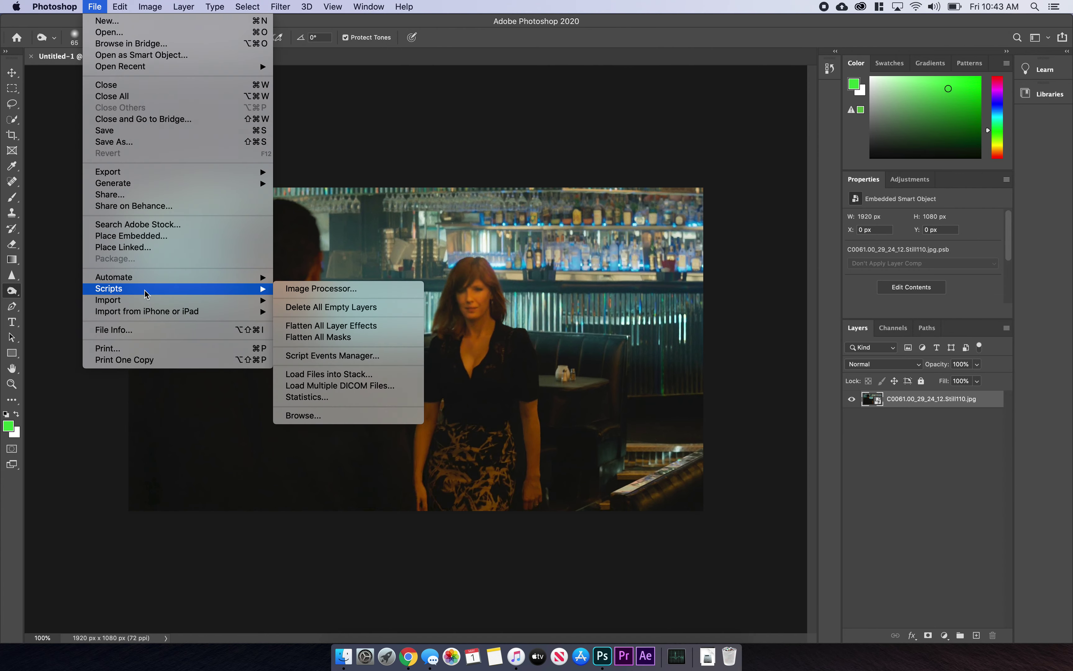
click(337, 374)
click(495, 311)
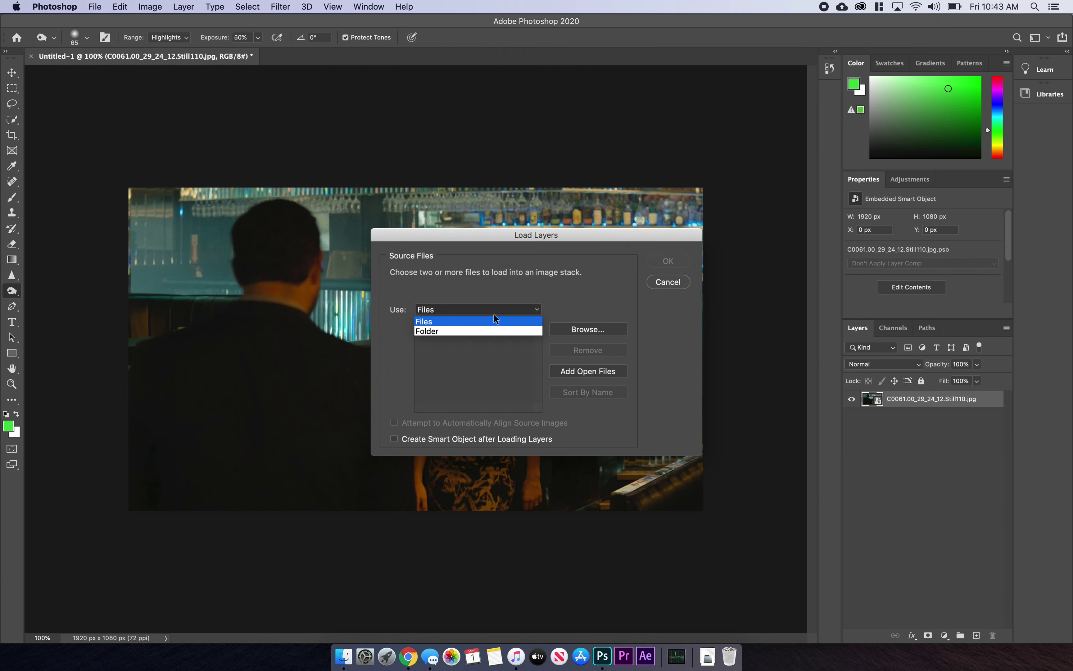
click(487, 329)
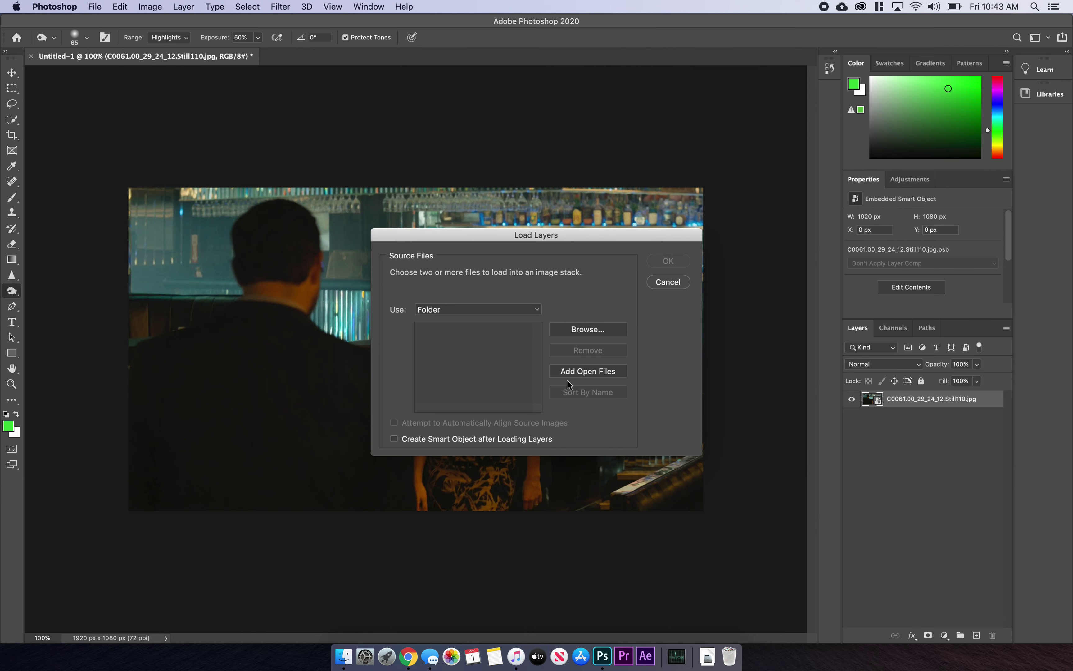
click(577, 330)
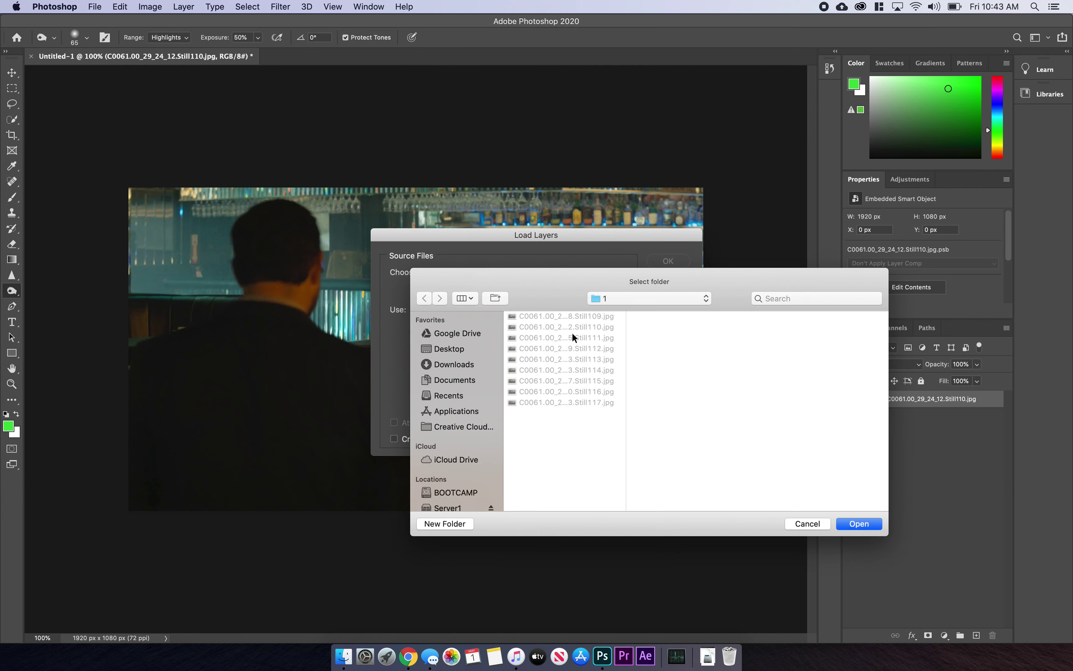
click(596, 302)
click(612, 324)
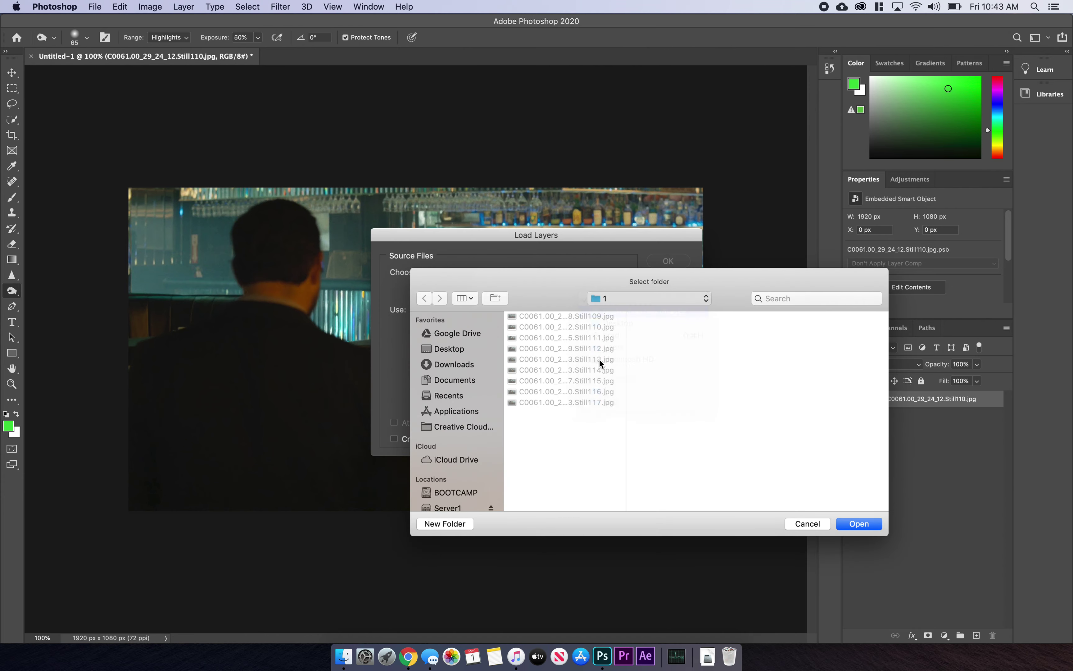
click(662, 327)
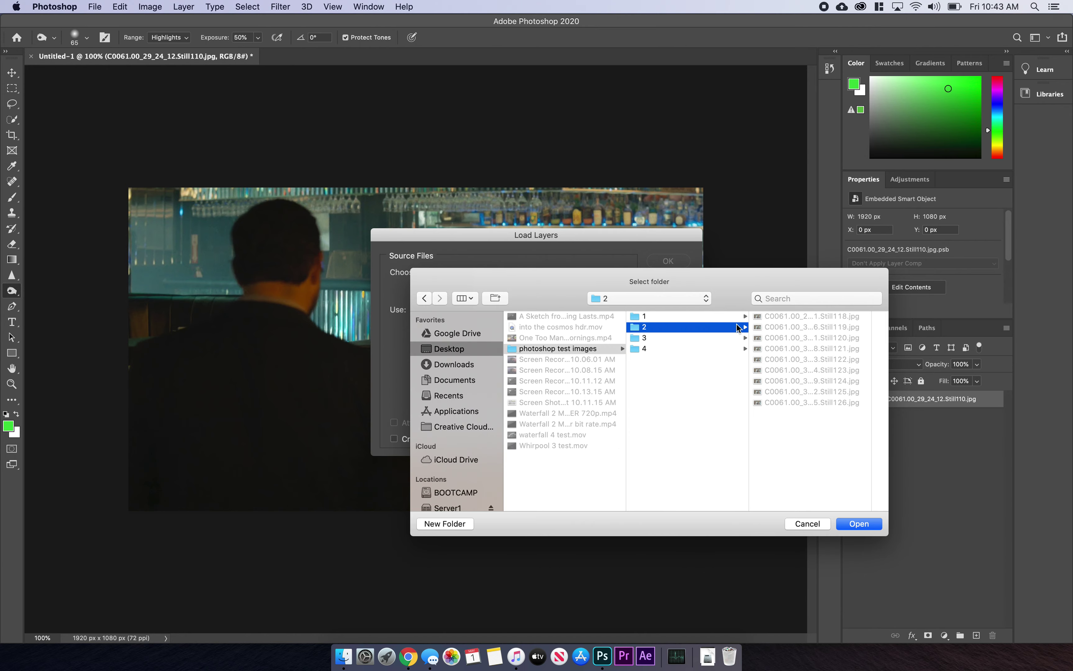
click(859, 524)
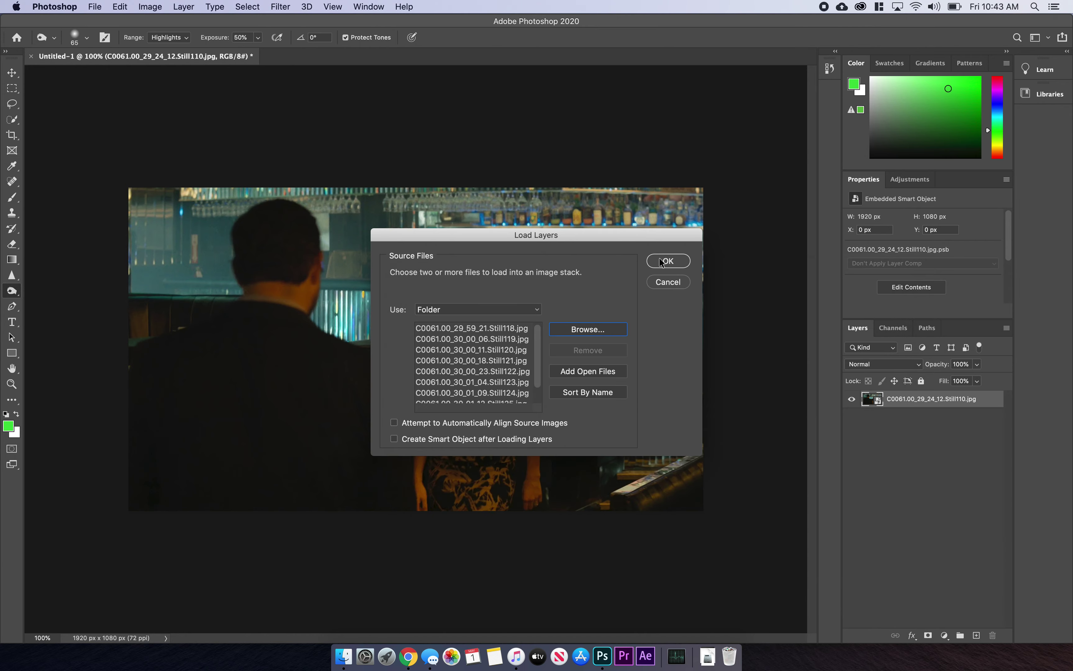
click(665, 262)
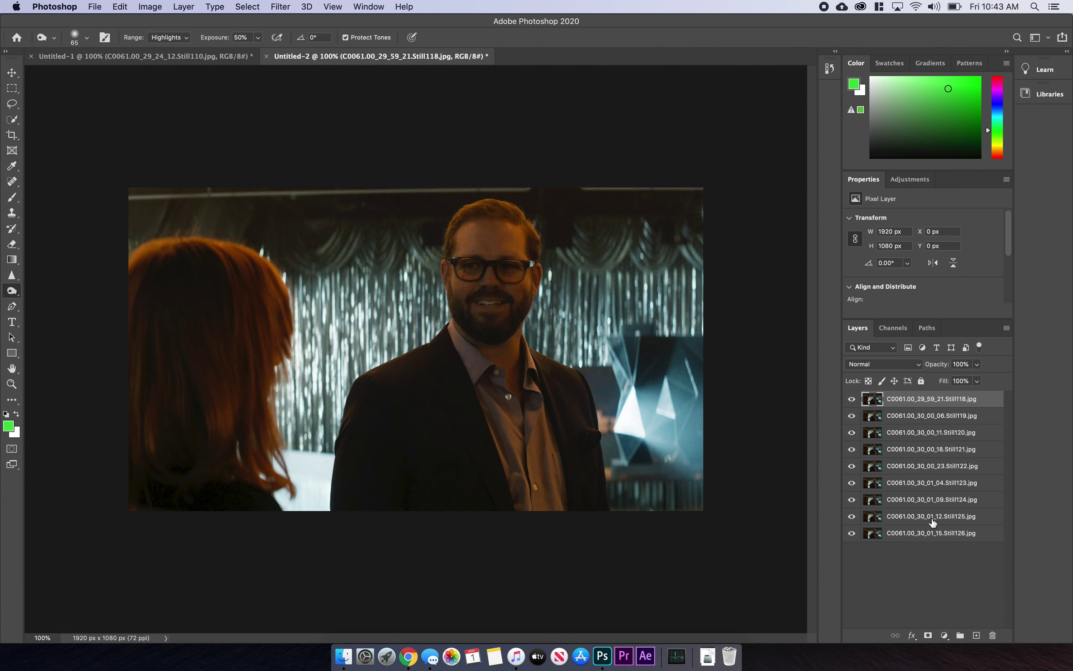
Select all nine still layers and convert them into one smart object
shift+click(917, 530)
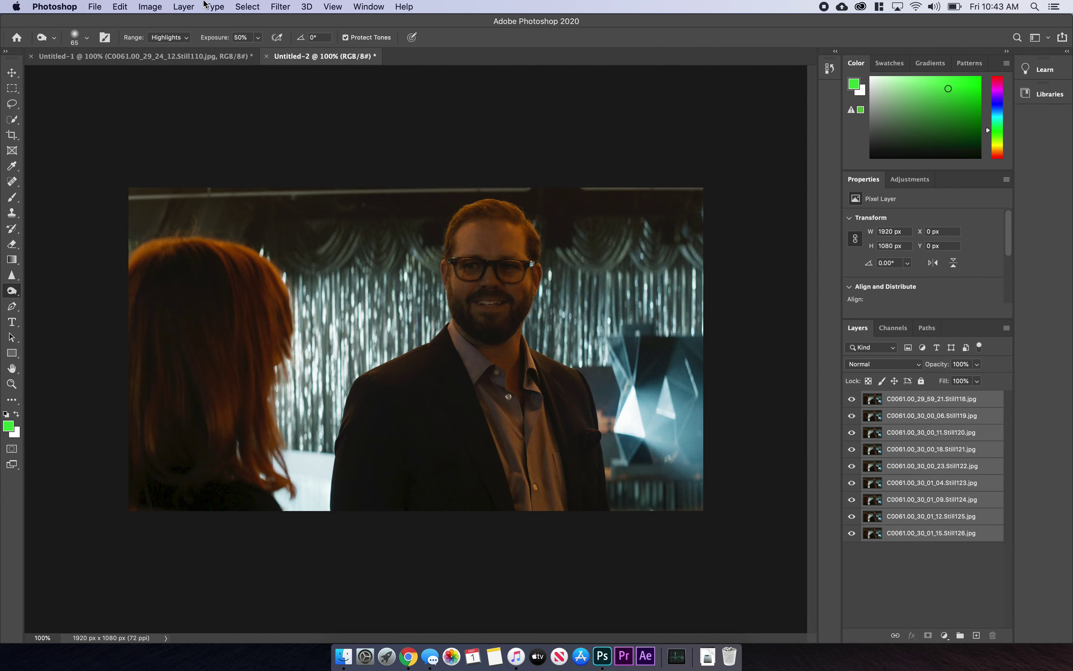
click(194, 5)
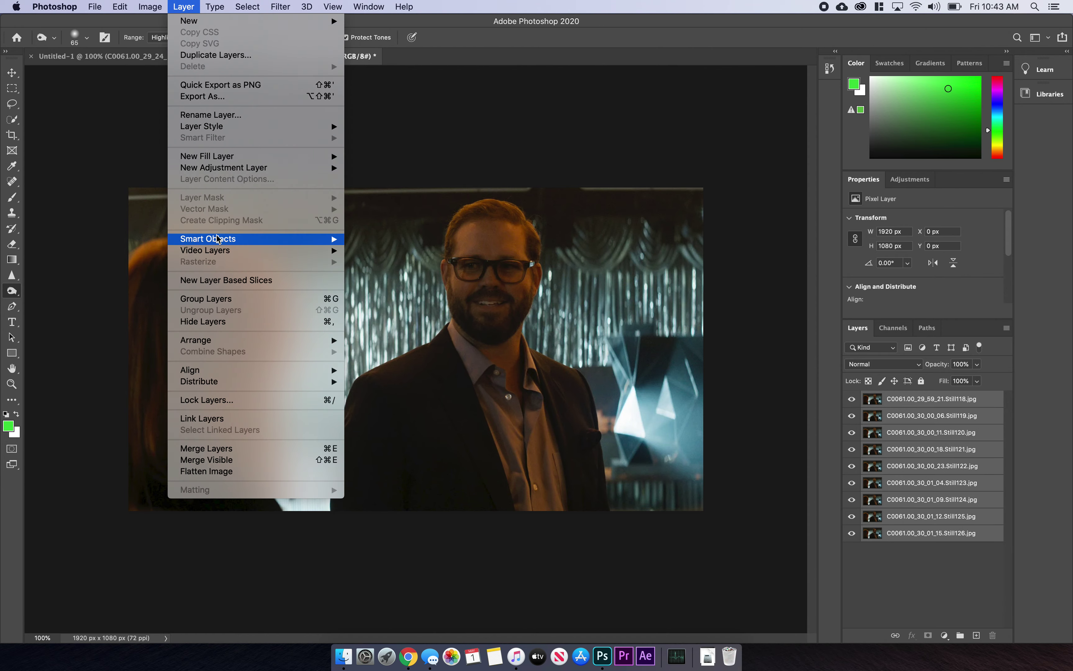
mouse_move(219, 239)
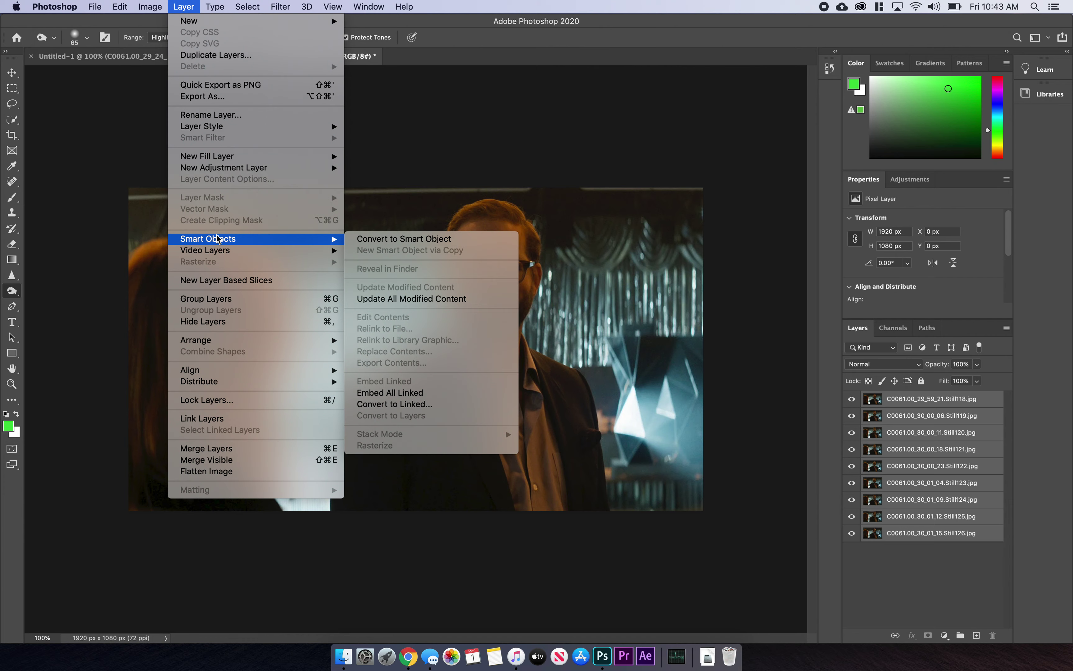
click(419, 243)
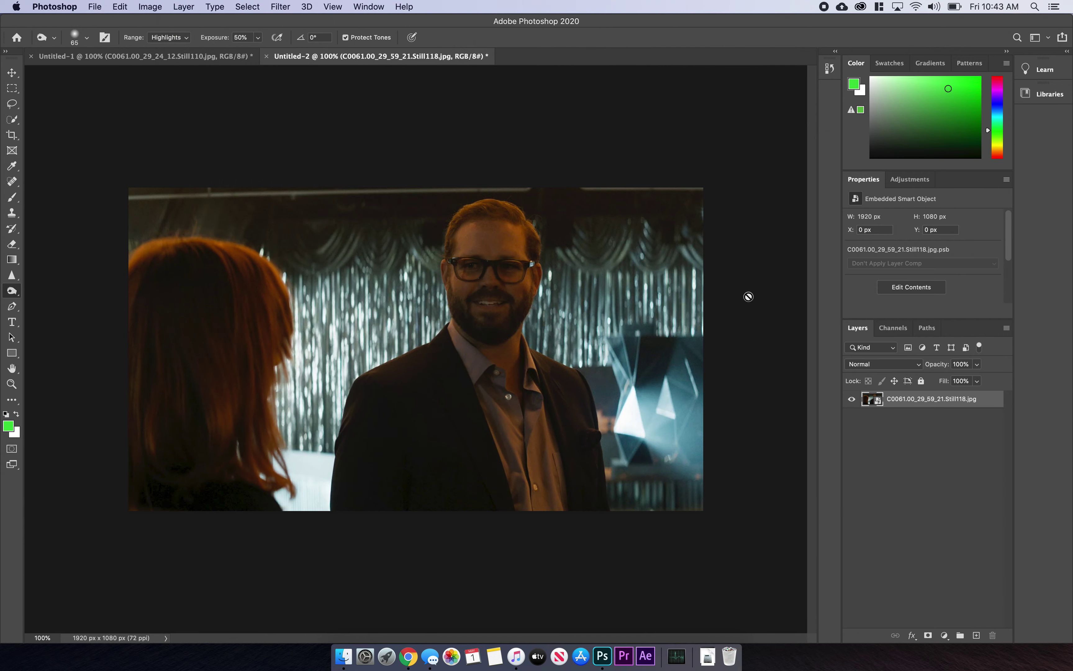
Paste the Still118 smart object into Untitled-1 above the Still110 smart object
key(c)
key(Escape)
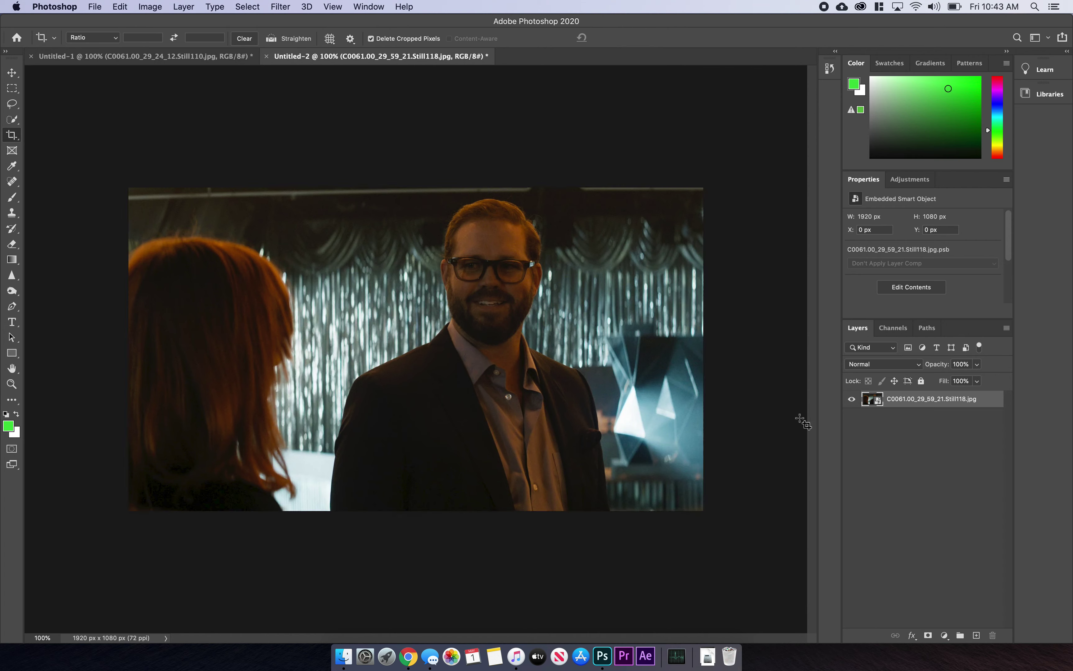
click(922, 474)
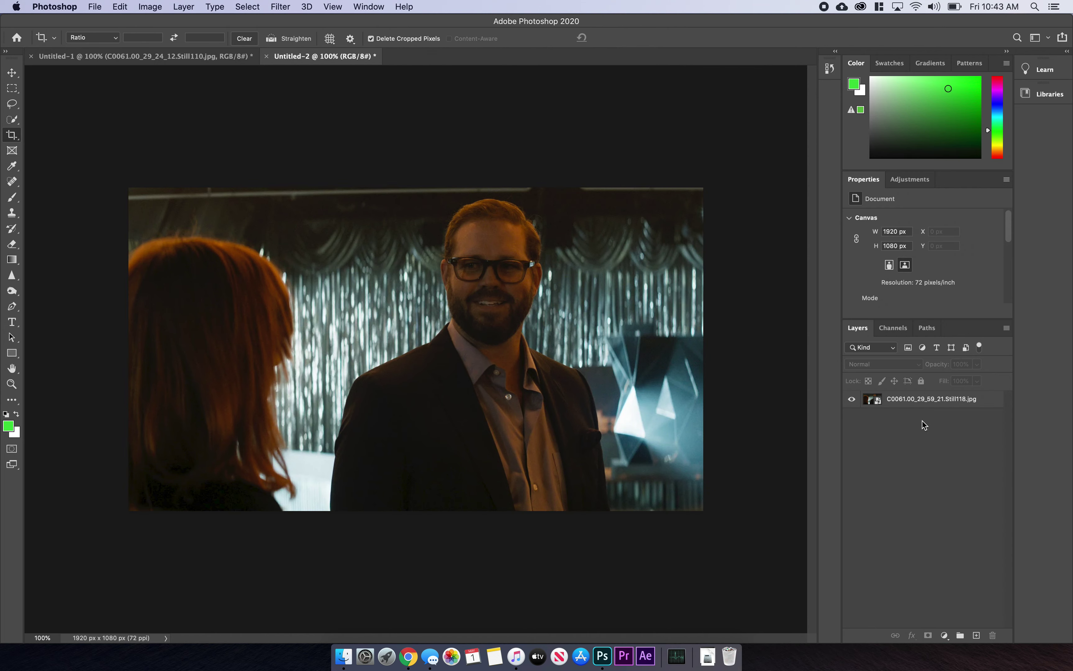
click(921, 402)
click(176, 56)
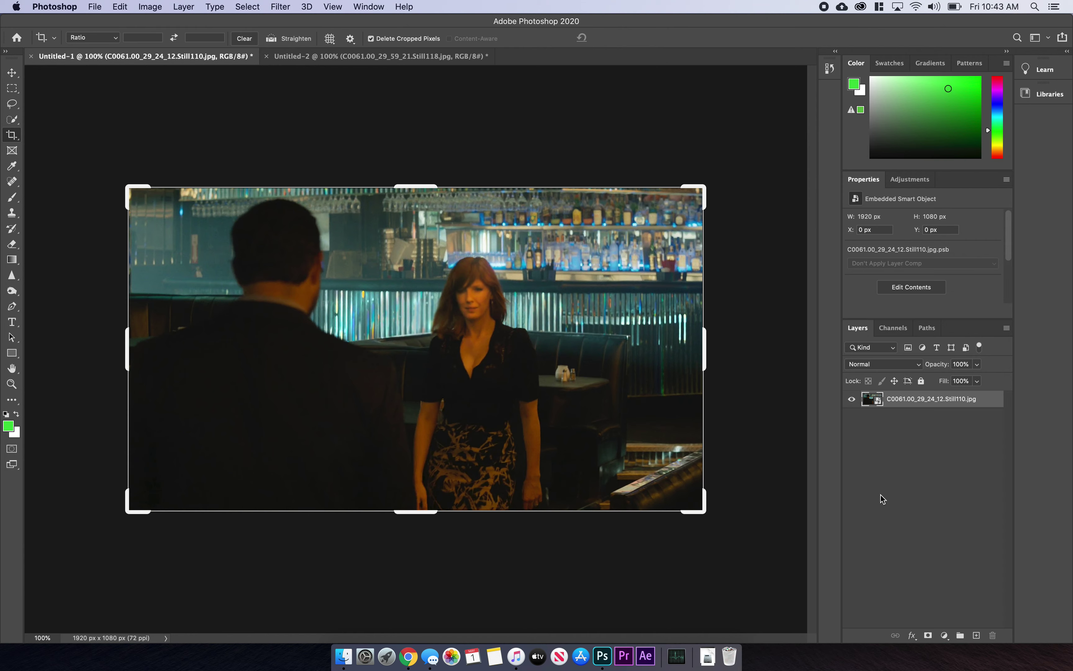
key(Escape)
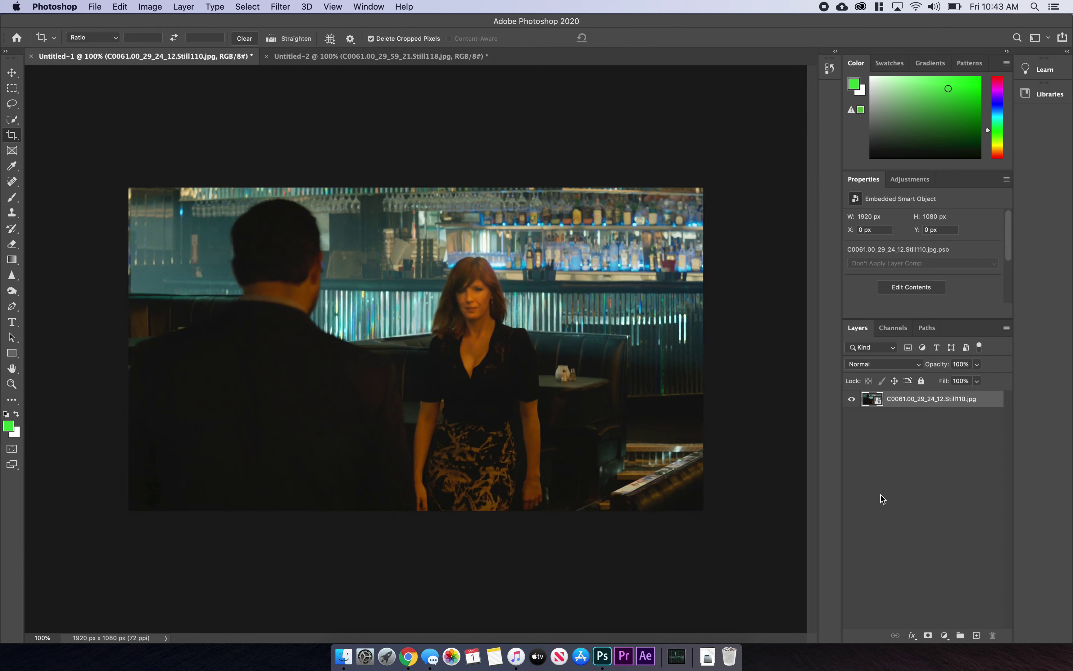
click(12, 72)
key(super+v)
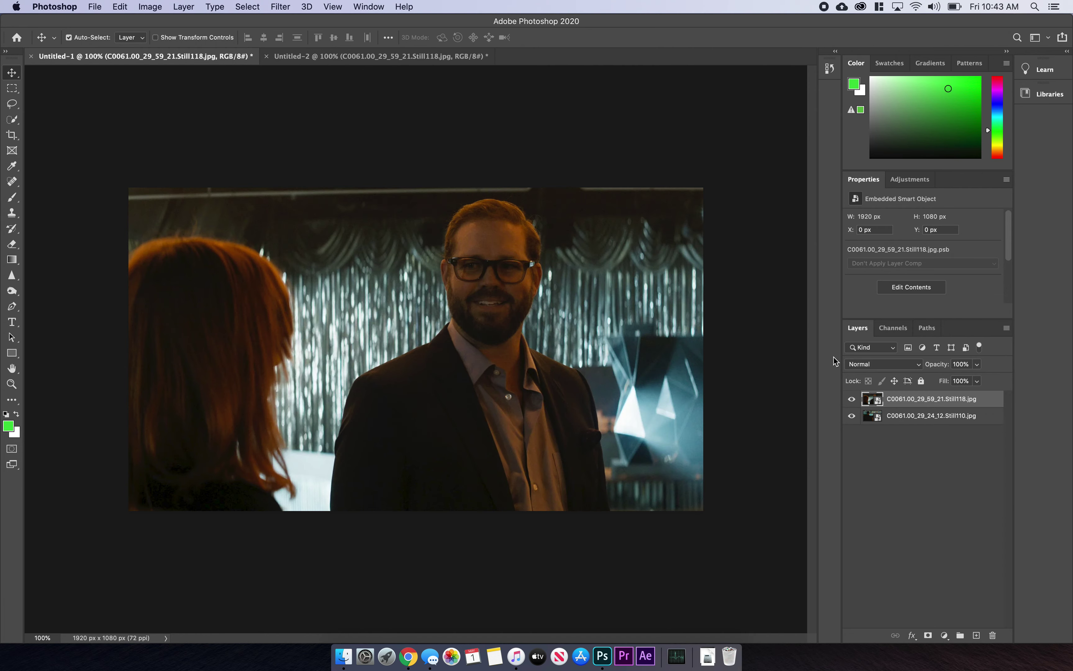
Apply a stack mode to the pasted Still118 smart object and test its opacity slider
click(901, 428)
click(906, 409)
click(183, 6)
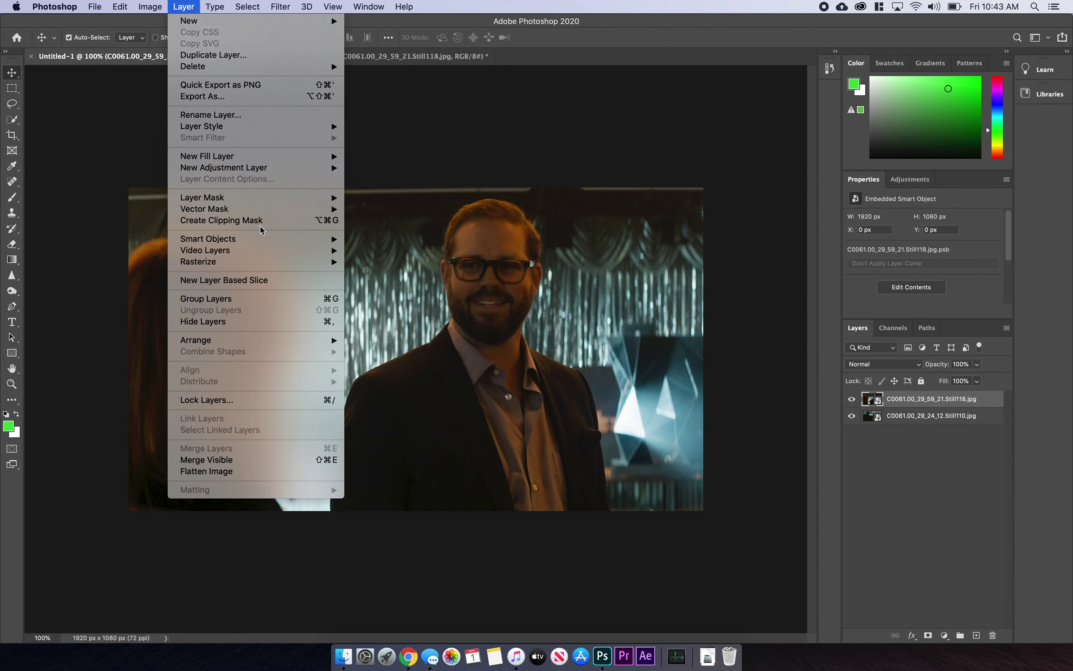
mouse_move(264, 242)
mouse_move(448, 434)
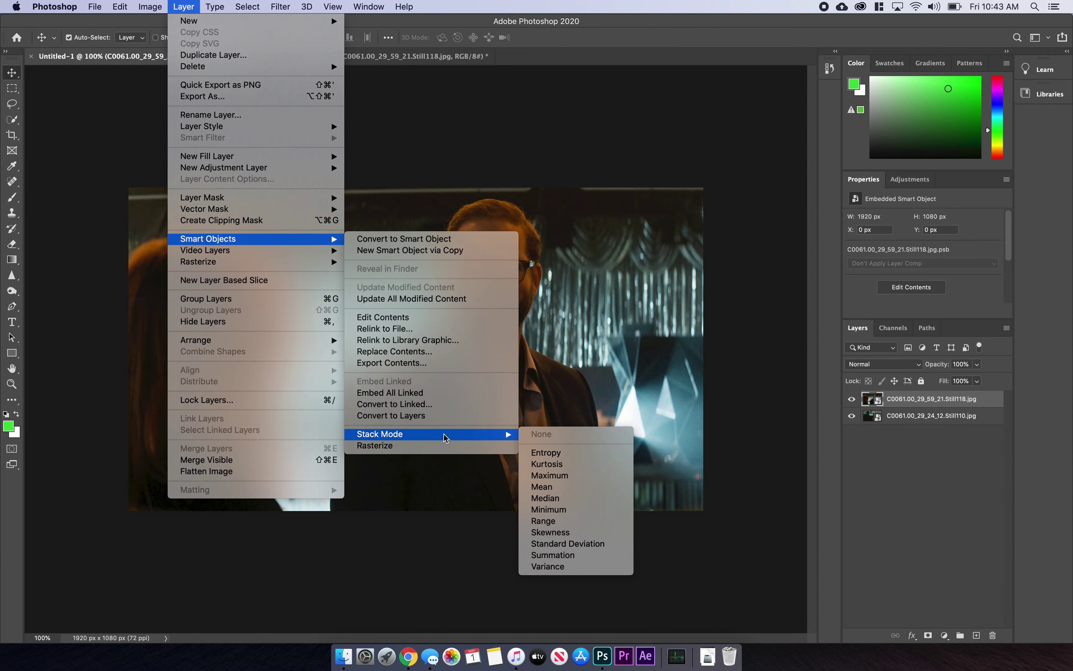
click(539, 474)
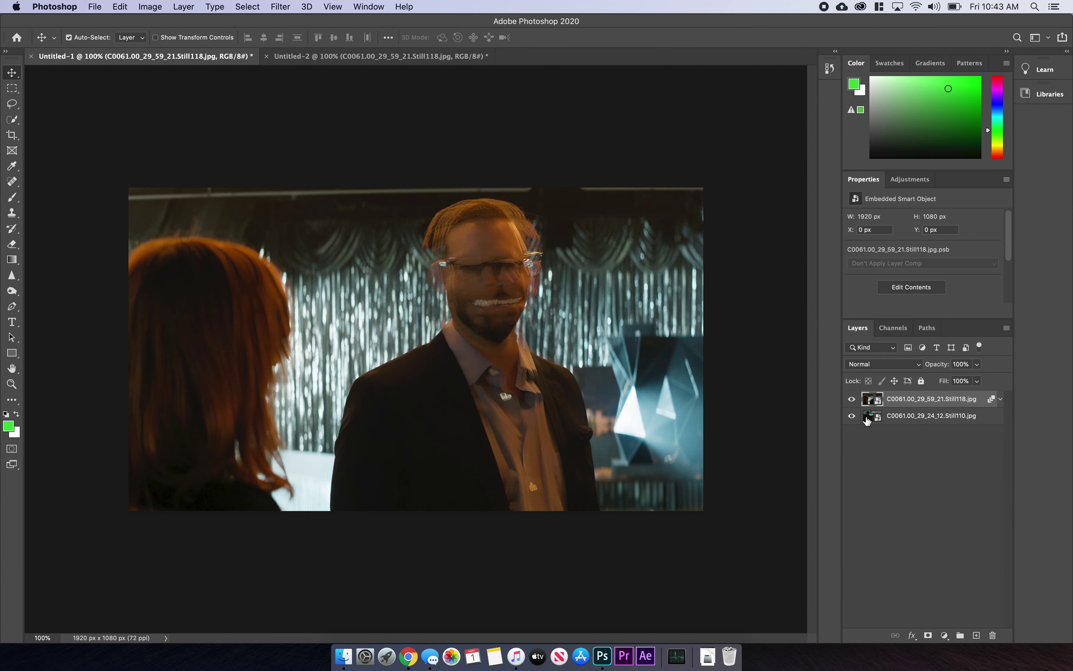
click(976, 365)
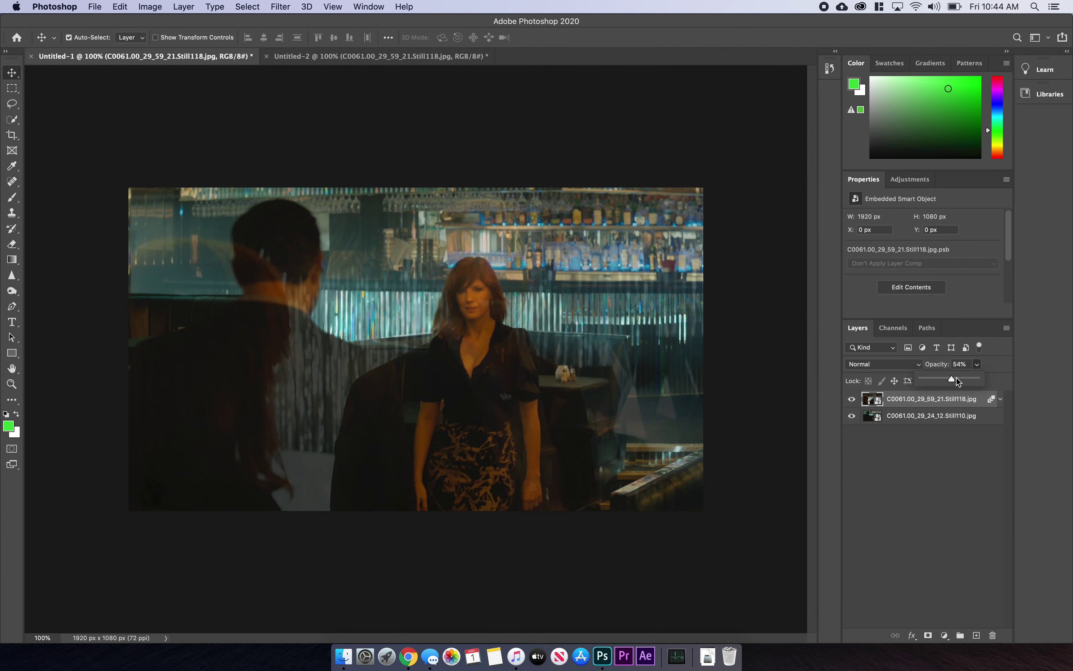
drag(957, 379, 1011, 378)
click(903, 416)
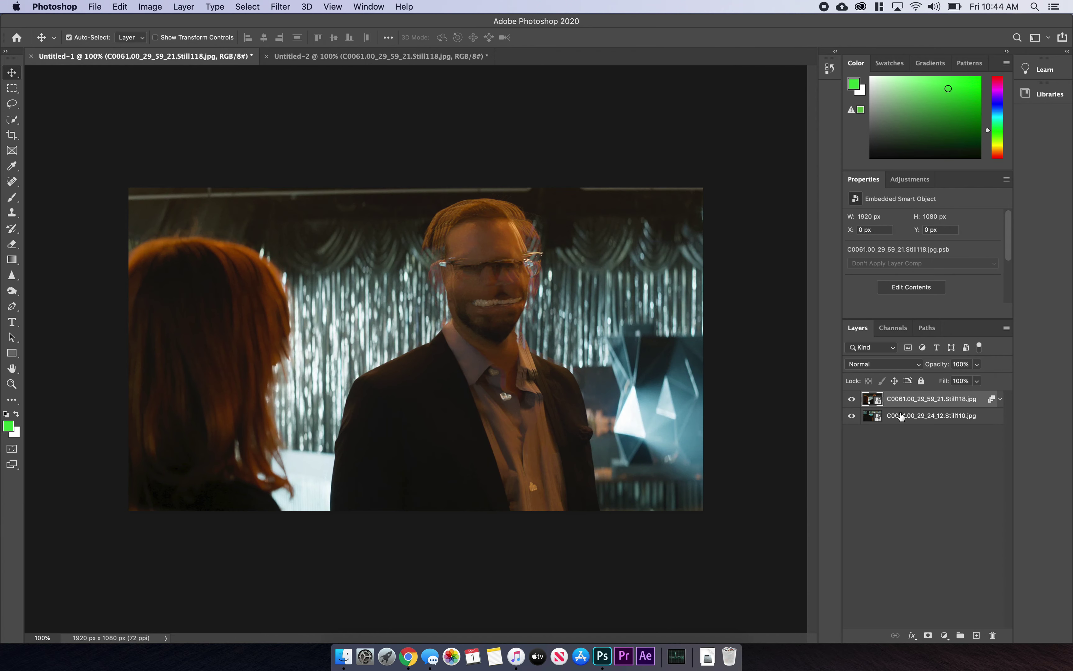
shift+click(900, 416)
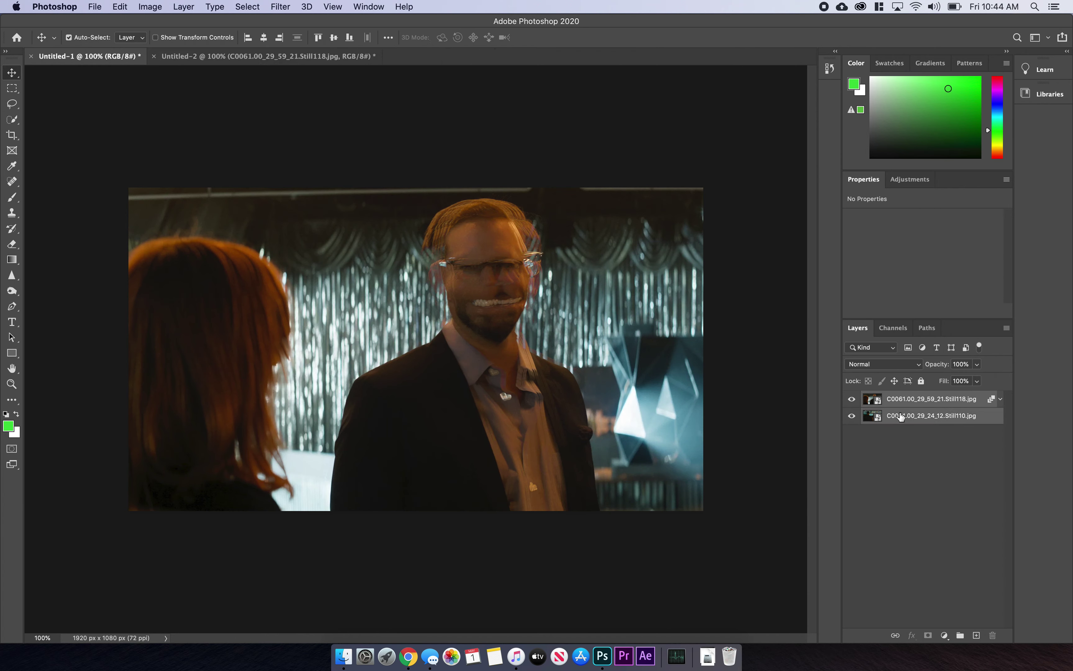
click(188, 5)
mouse_move(313, 240)
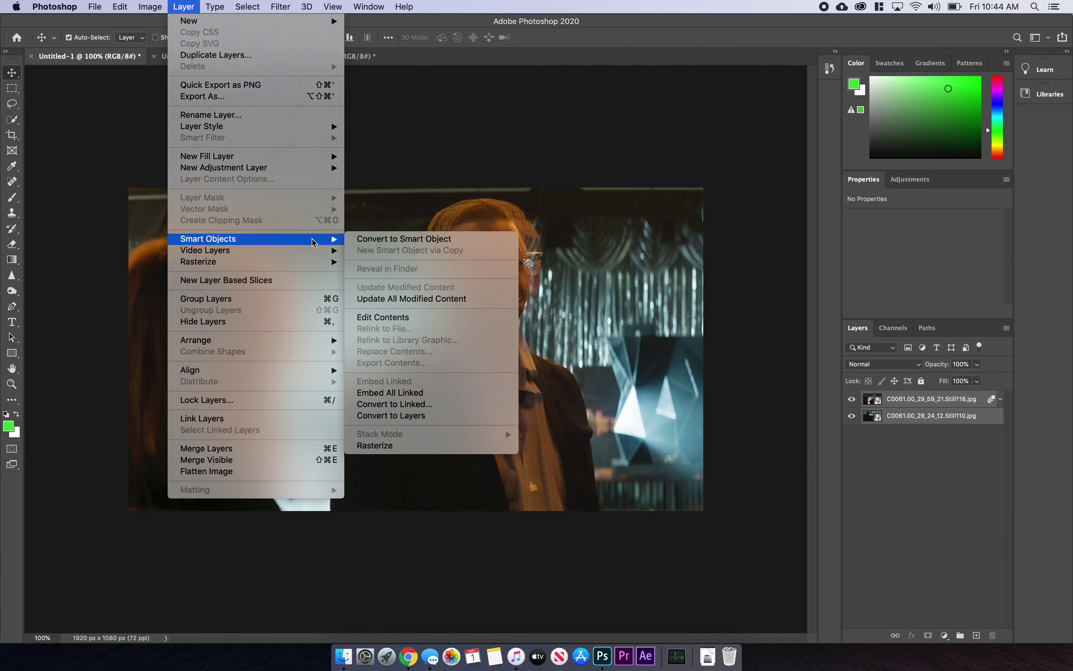
click(395, 239)
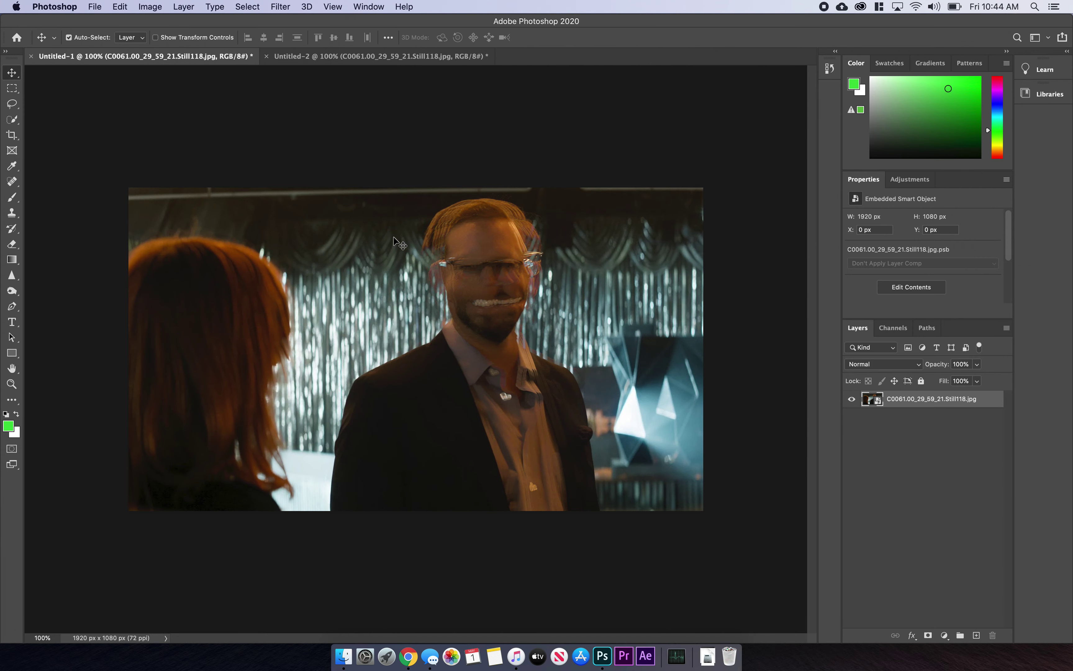
click(183, 6)
mouse_move(208, 239)
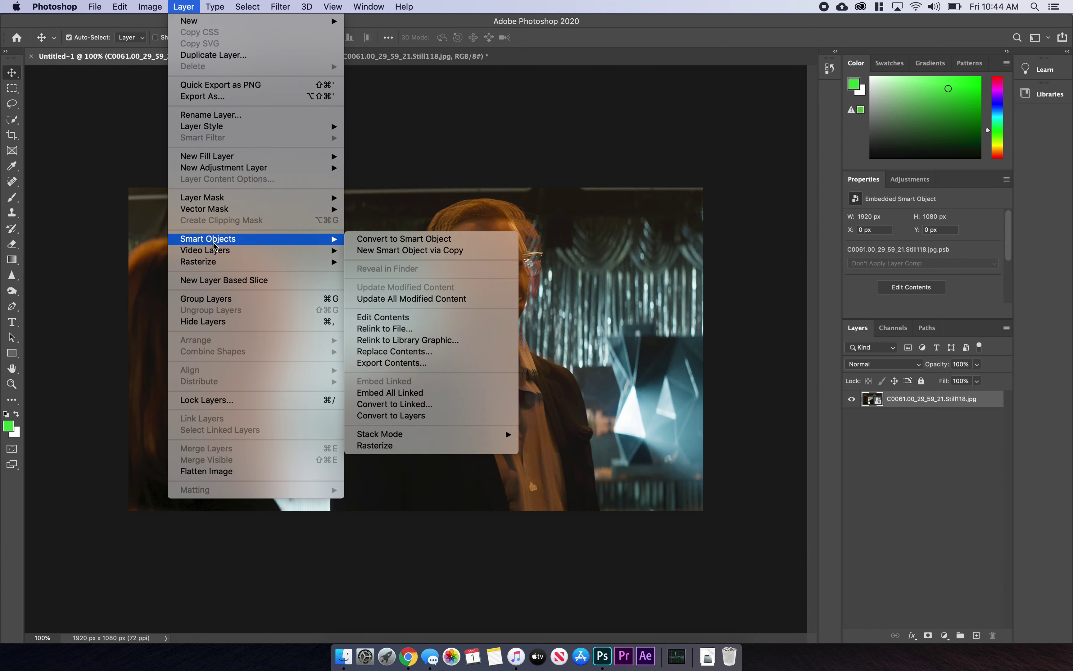
mouse_move(459, 435)
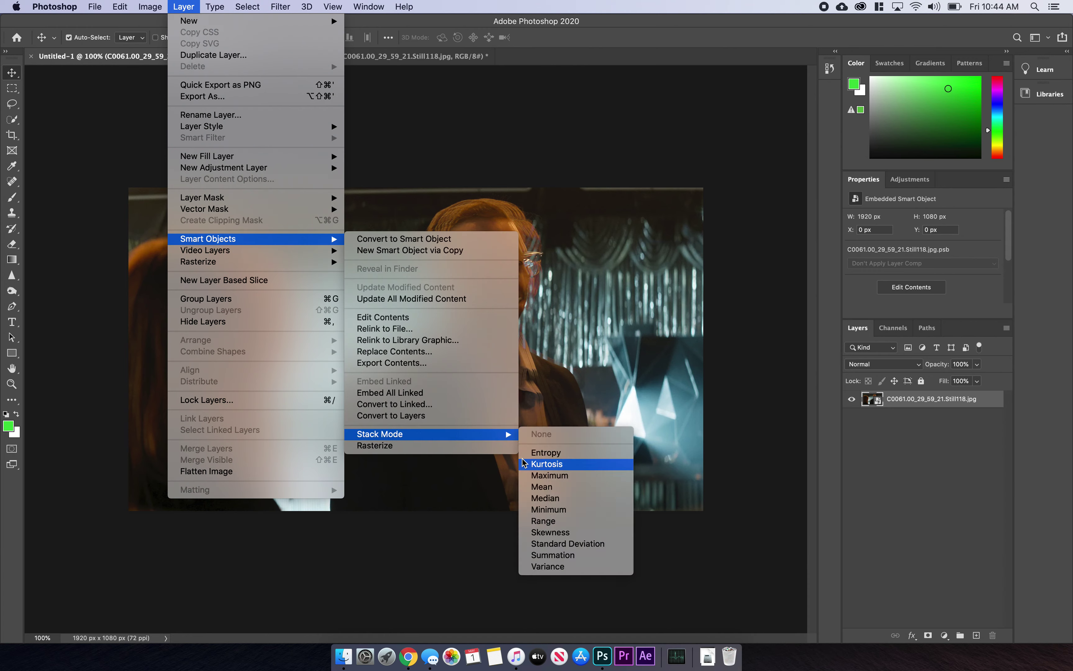
click(551, 473)
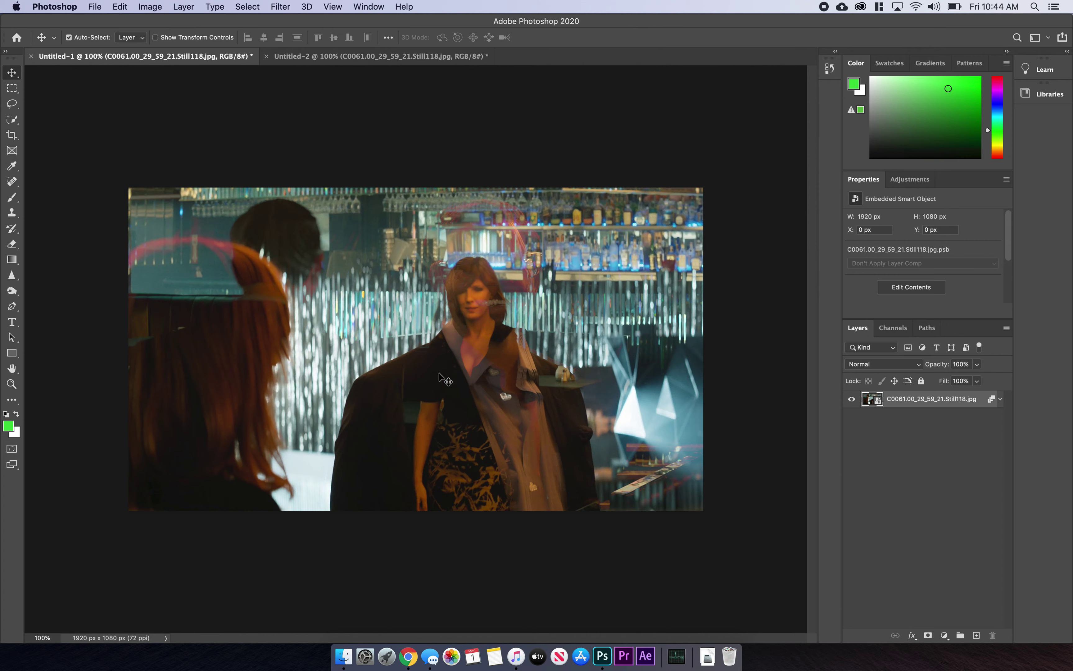
key(super+z)
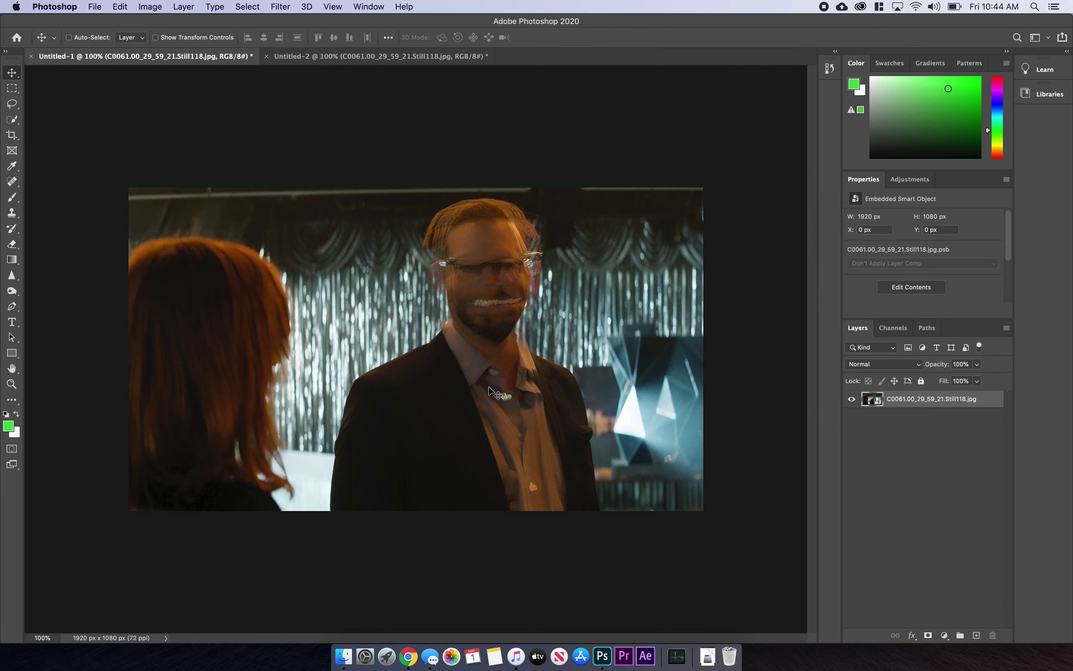
key(super+shift+z)
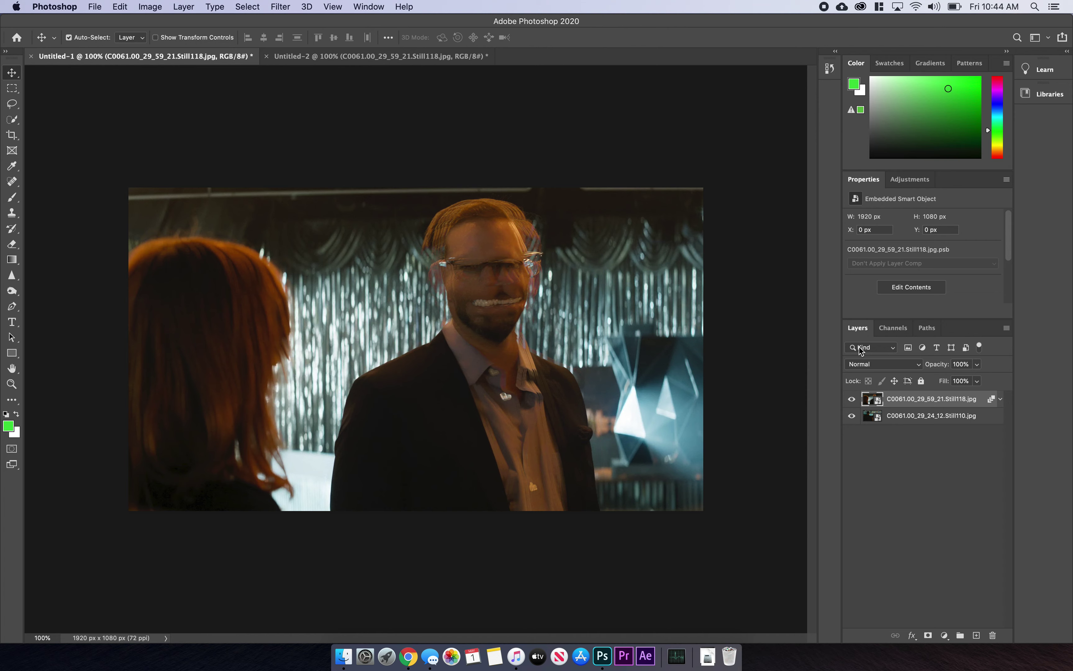
Select the Clone Stamp tool and dismiss the smart-object error when cloning the face
click(12, 213)
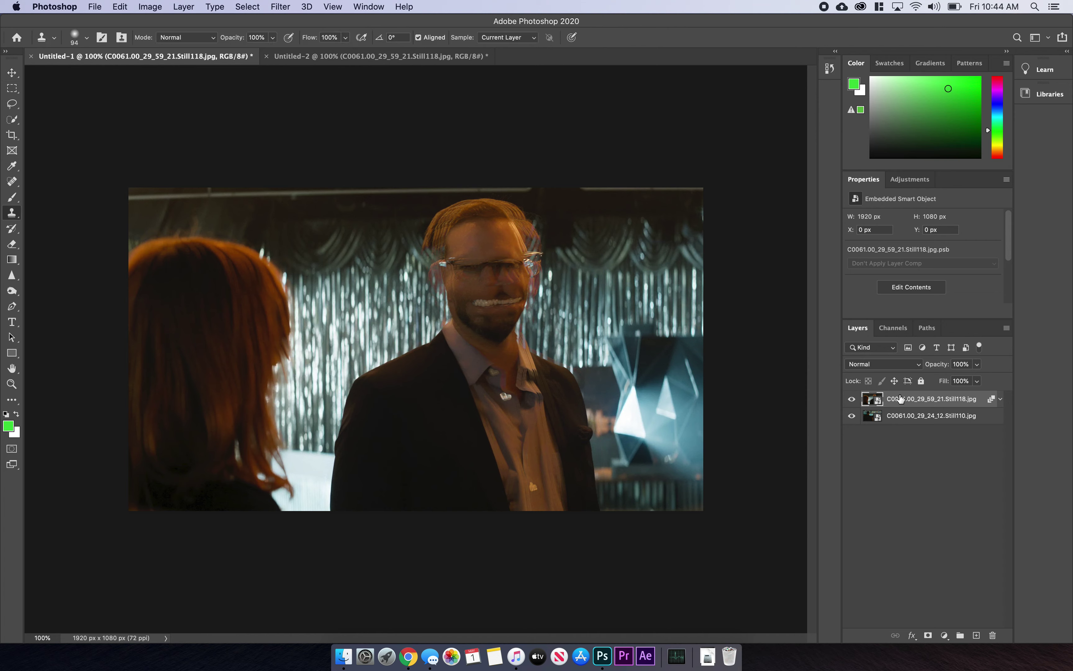
click(510, 273)
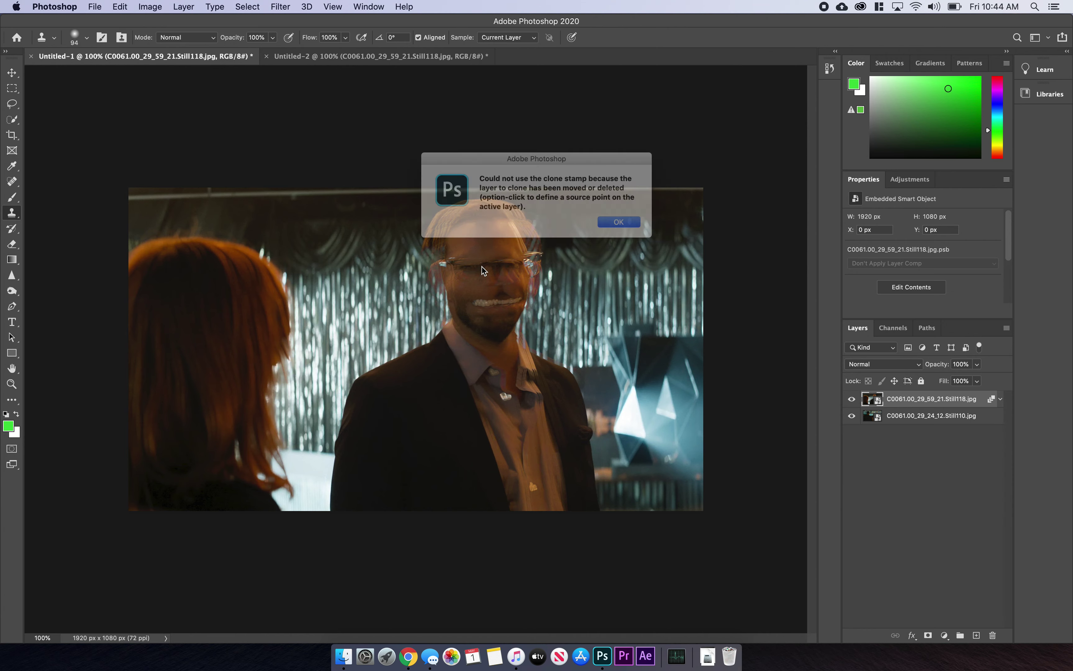
click(627, 224)
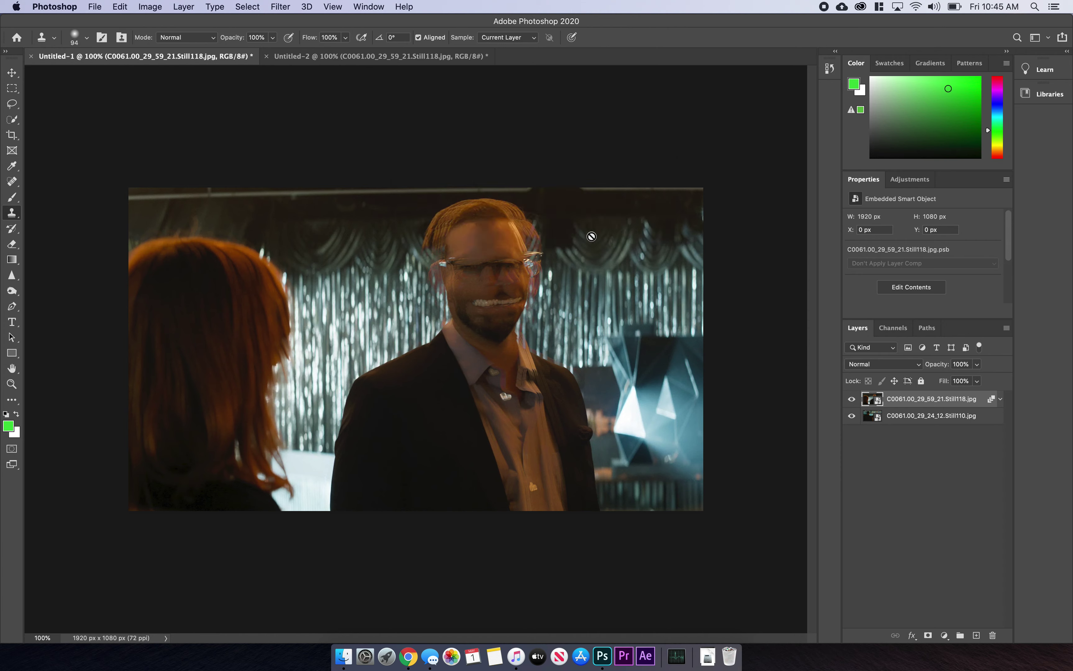
right_click(466, 285)
click(480, 265)
click(480, 265)
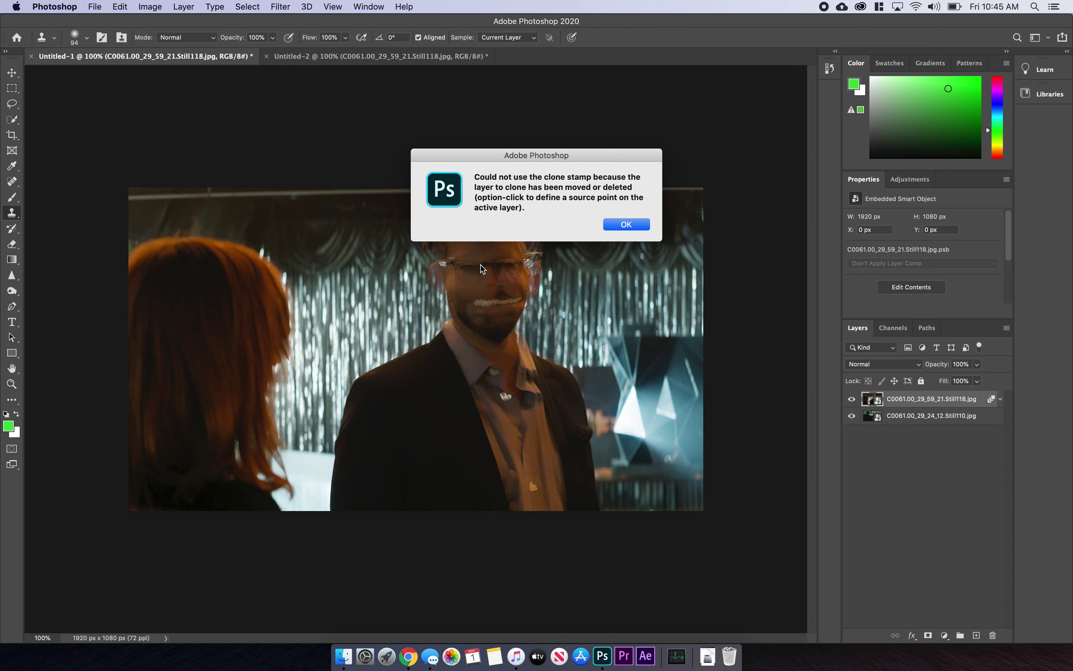
click(629, 227)
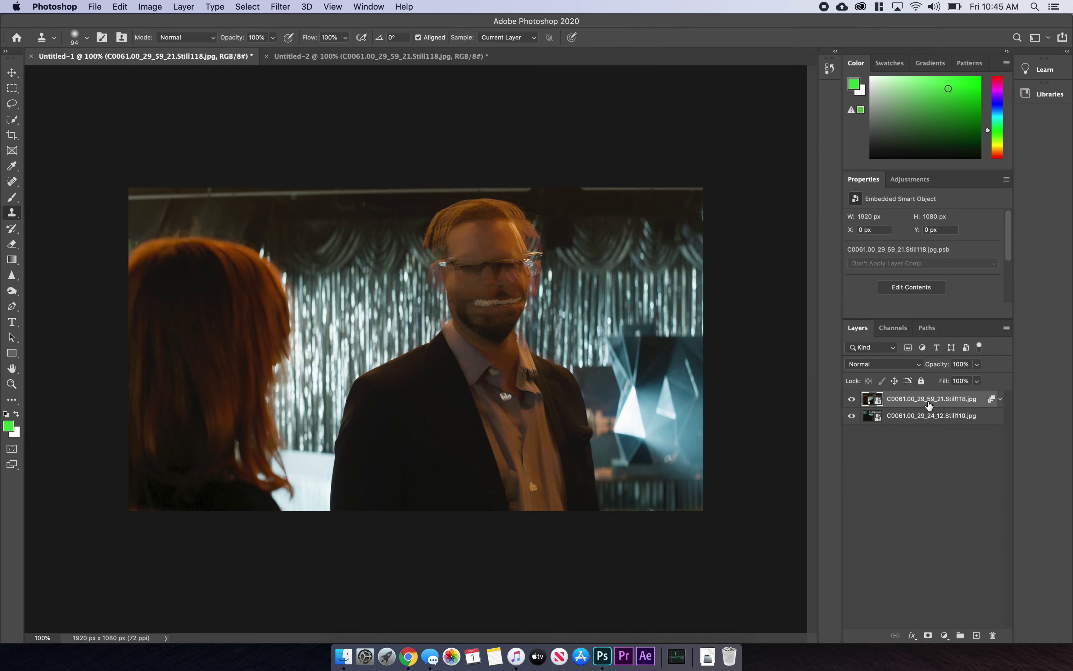
Hide the lower Still110 layer so only the upper Still118 composite is visible
click(852, 416)
click(852, 399)
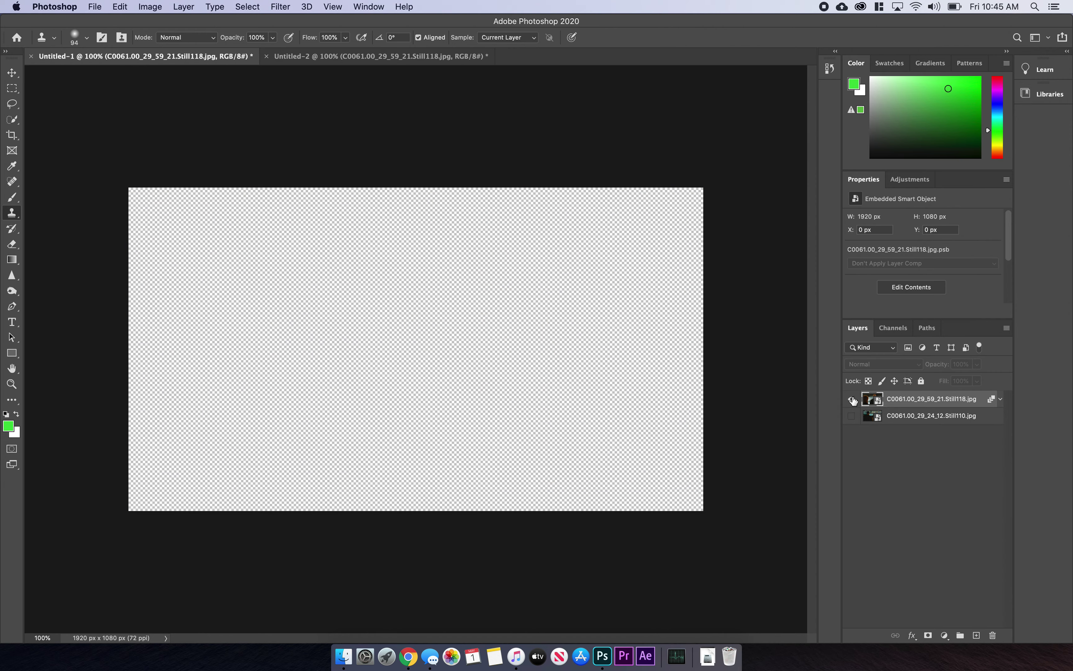
click(852, 399)
click(506, 339)
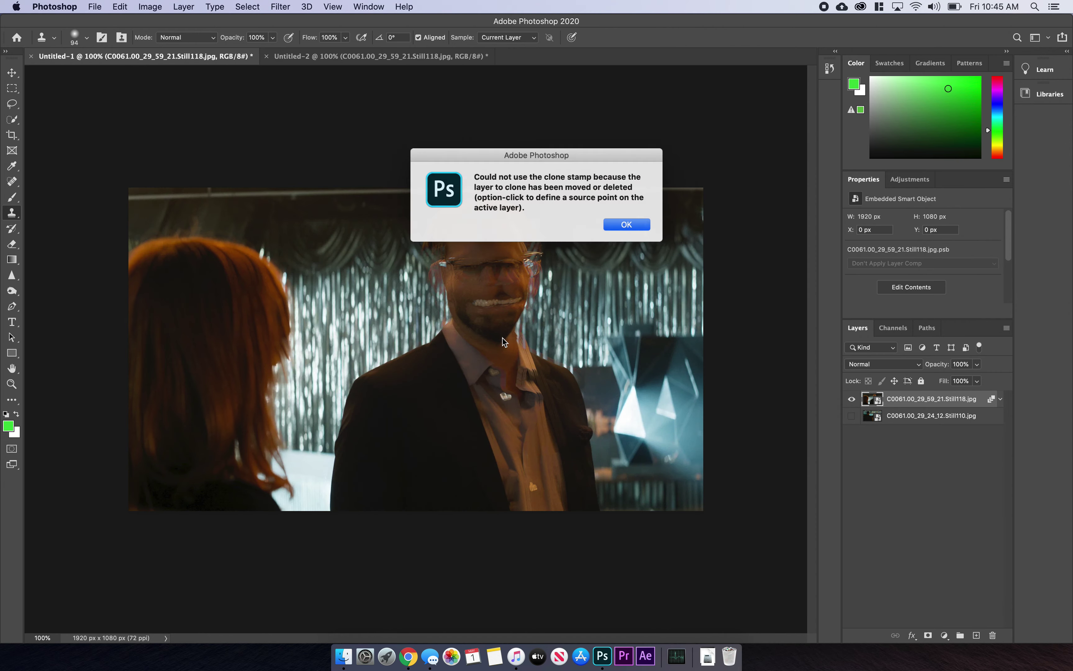
click(626, 224)
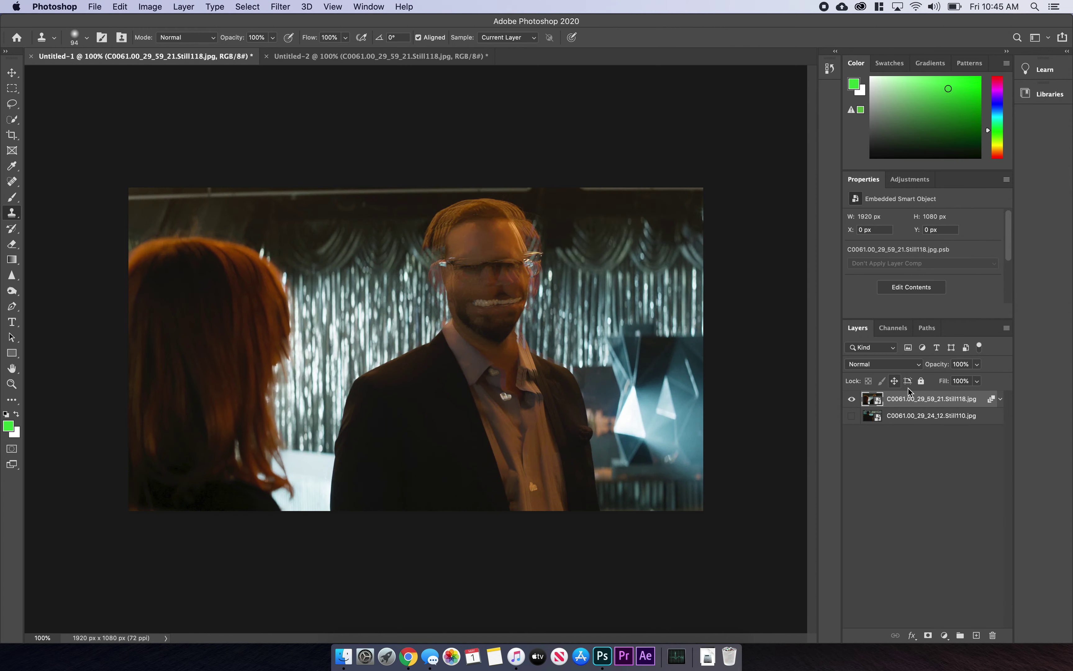
Rasterize the Still118 layer and clone-stamp a ghosted duplicate of the man's face to his right
right_click(910, 406)
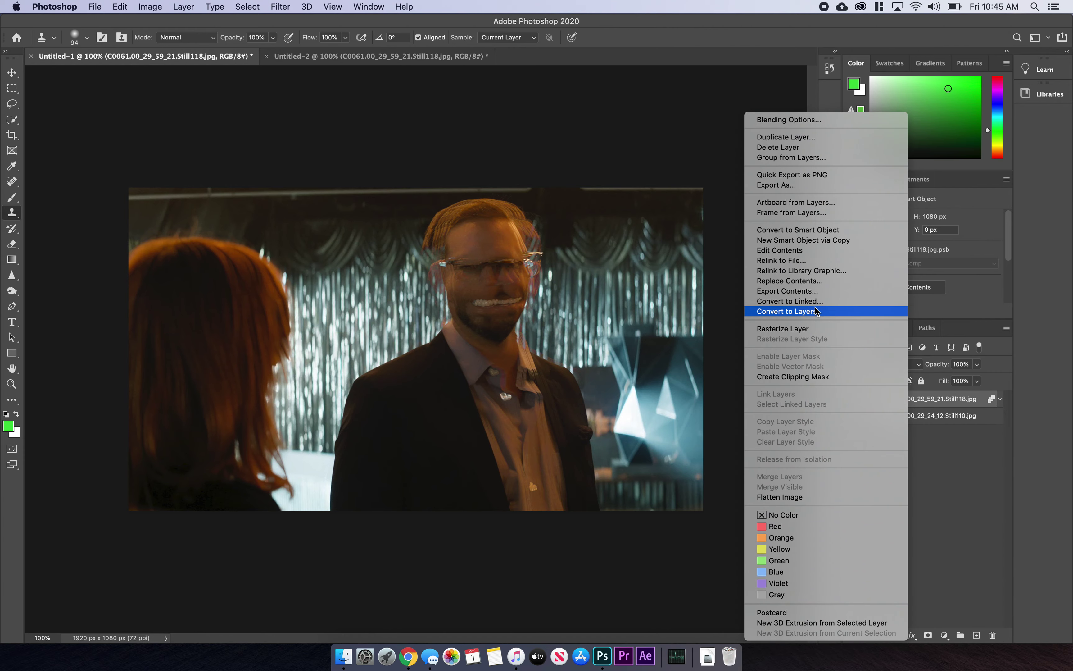
click(807, 328)
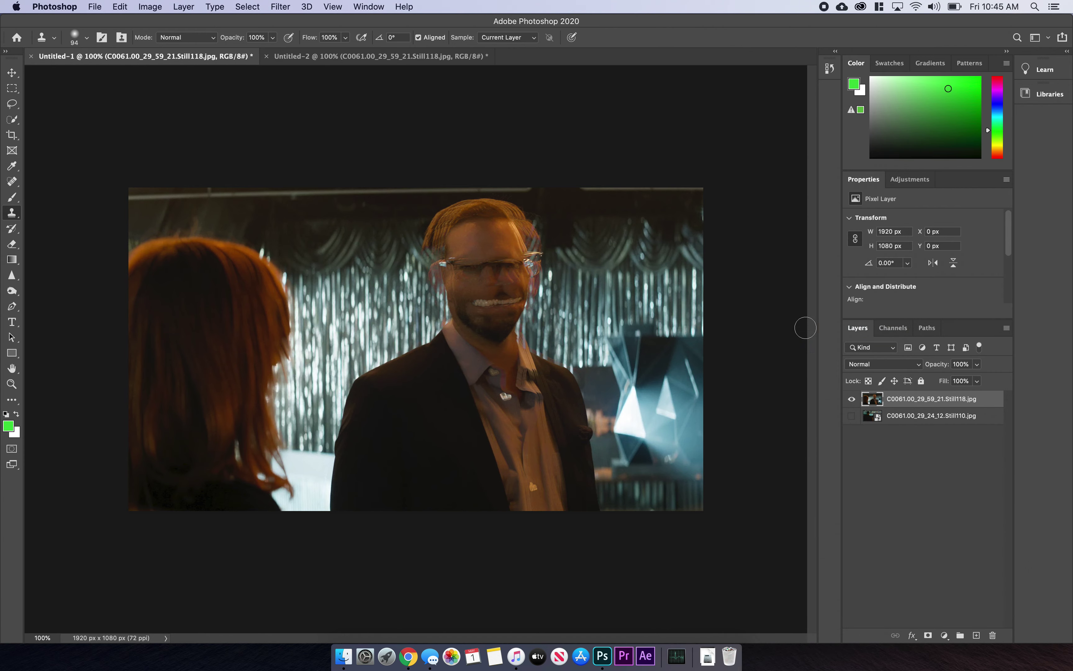
alt+click(412, 280)
mouse_move(448, 291)
mouse_down()
mouse_move(483, 257)
mouse_move(503, 300)
mouse_up()
alt+click(523, 283)
mouse_move(590, 285)
mouse_down()
mouse_move(276, 563)
mouse_move(410, 349)
mouse_move(311, 284)
mouse_move(240, 300)
mouse_up()
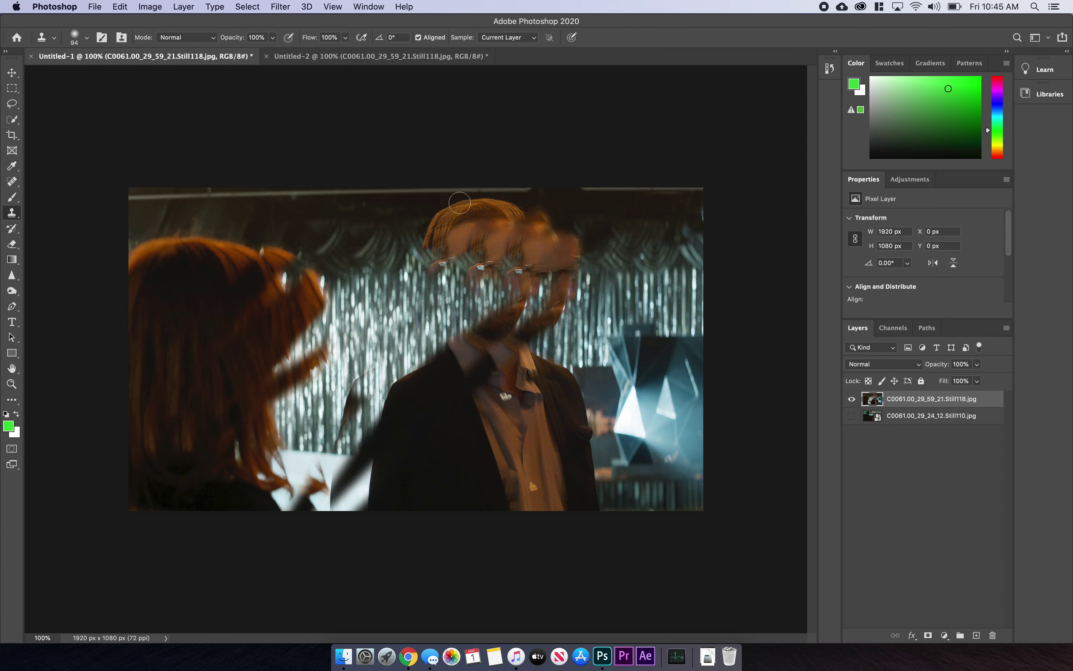
Undo the stray clone dab on the hair and delete the hidden Still110 layer
click(460, 203)
key(super+z)
click(930, 419)
key(BackSpace)
right_click(917, 403)
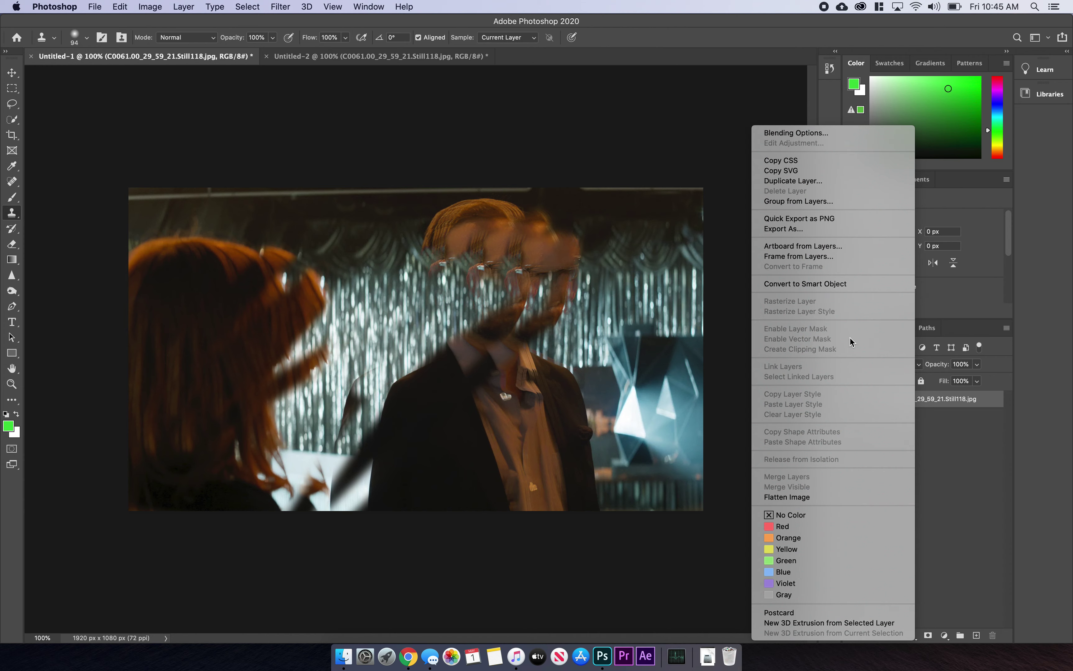
click(625, 286)
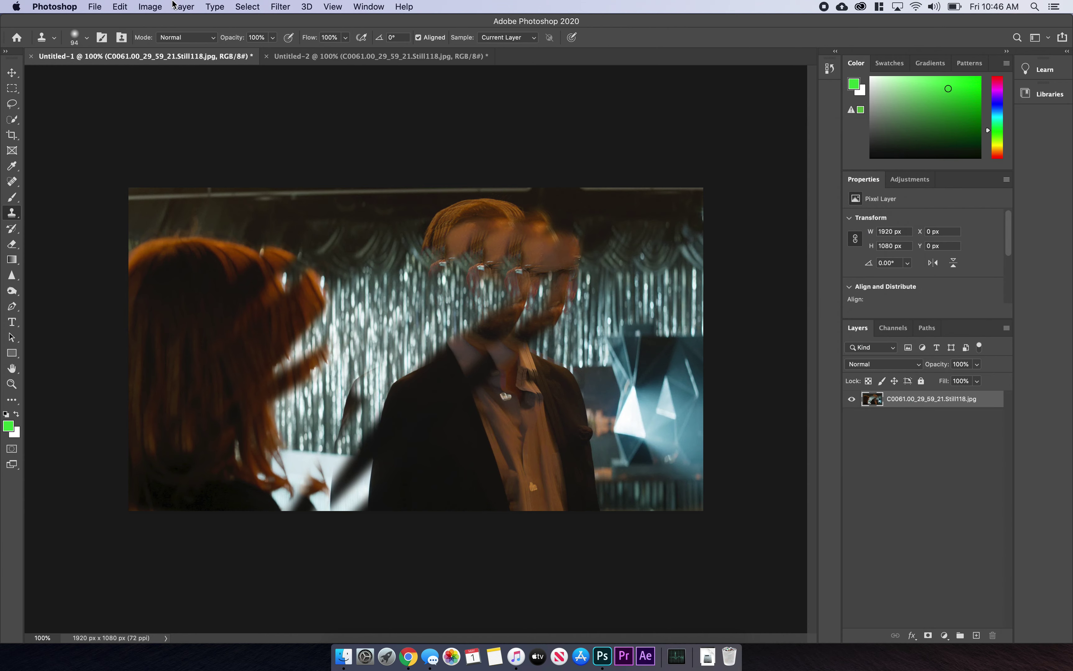
Resize the image to 240 ppi and 16 inches high, giving 6827 × 3840 px
click(150, 7)
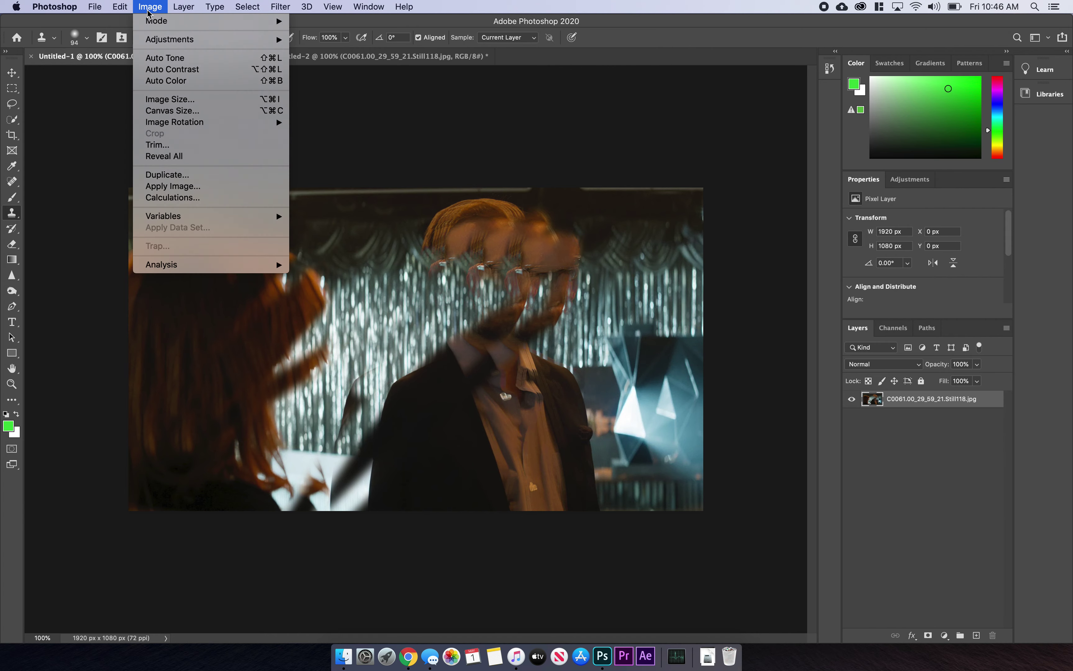
click(184, 100)
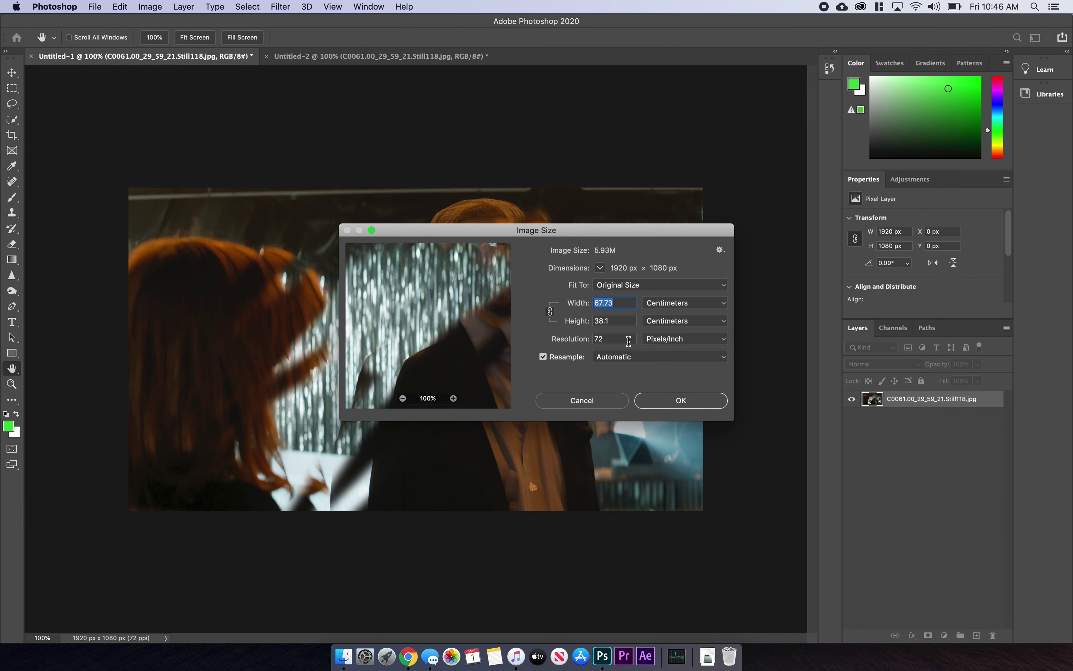
double_click(628, 341)
text(240)
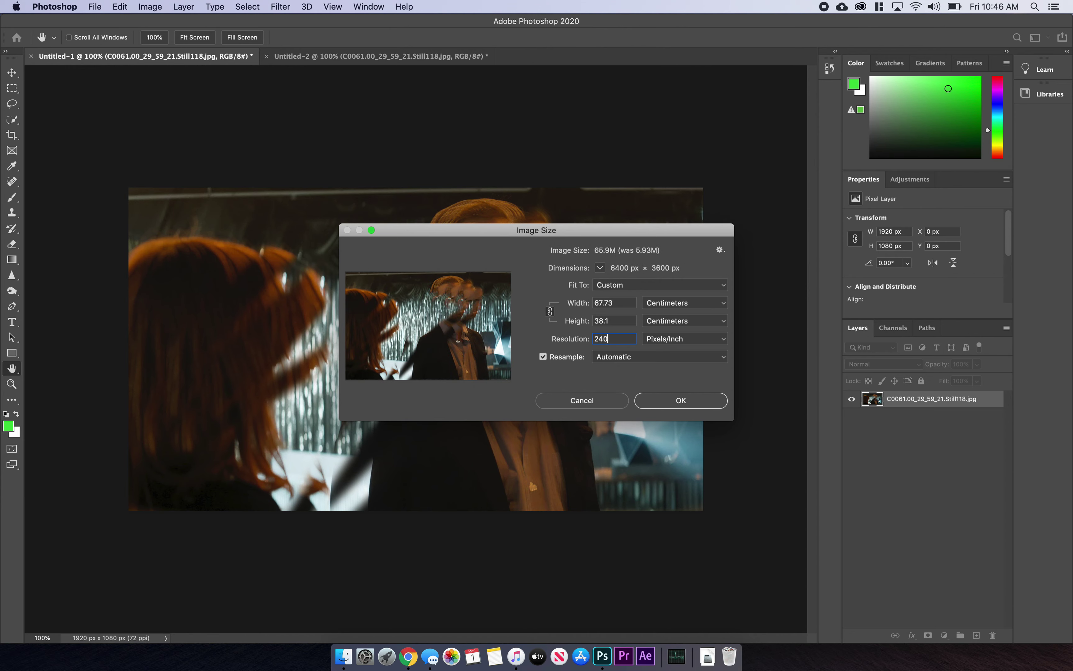
double_click(618, 321)
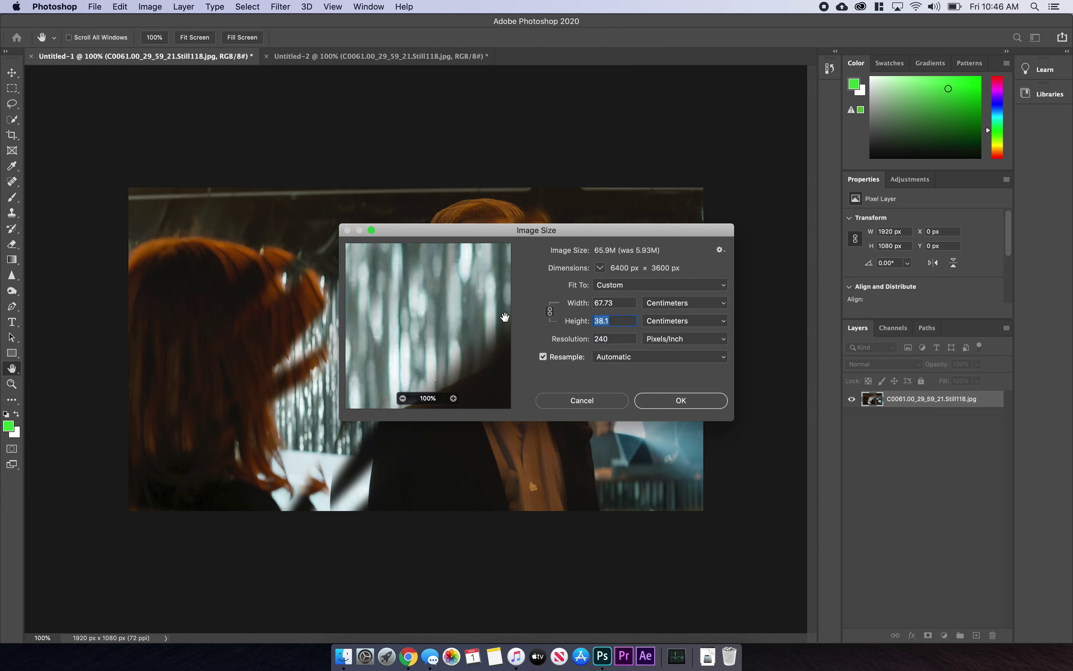
text(16)
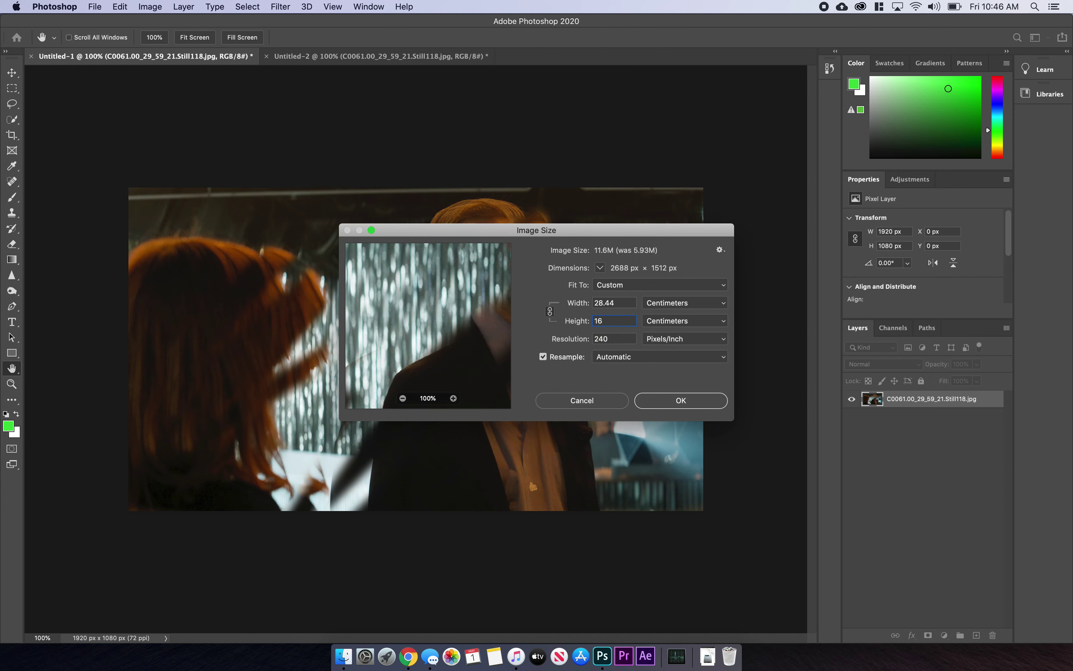
click(646, 302)
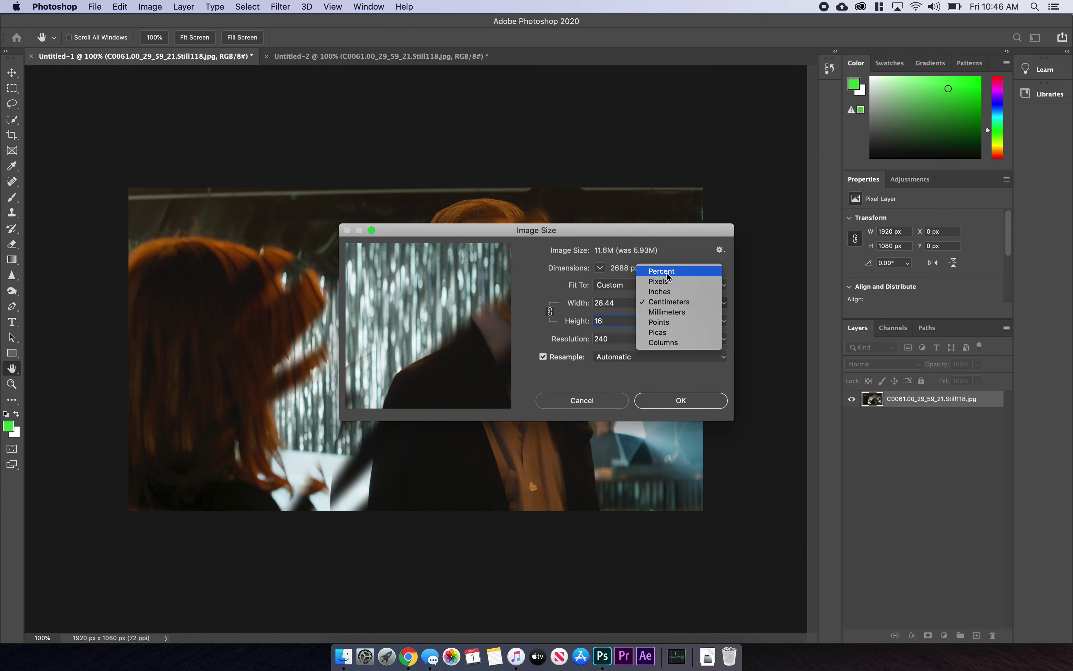
click(664, 292)
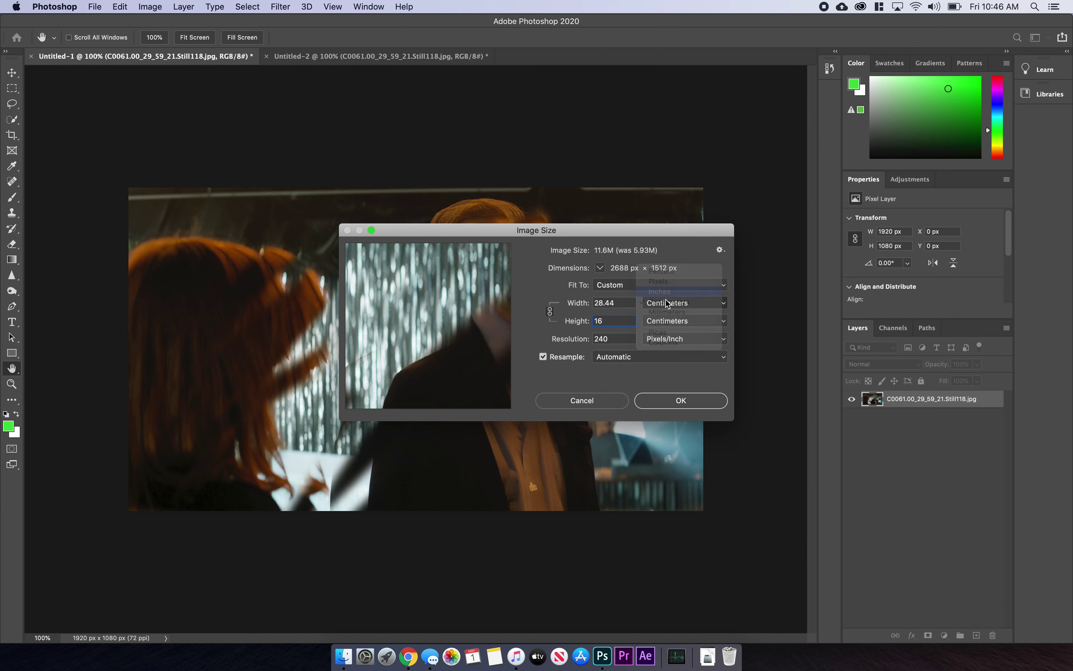
click(651, 396)
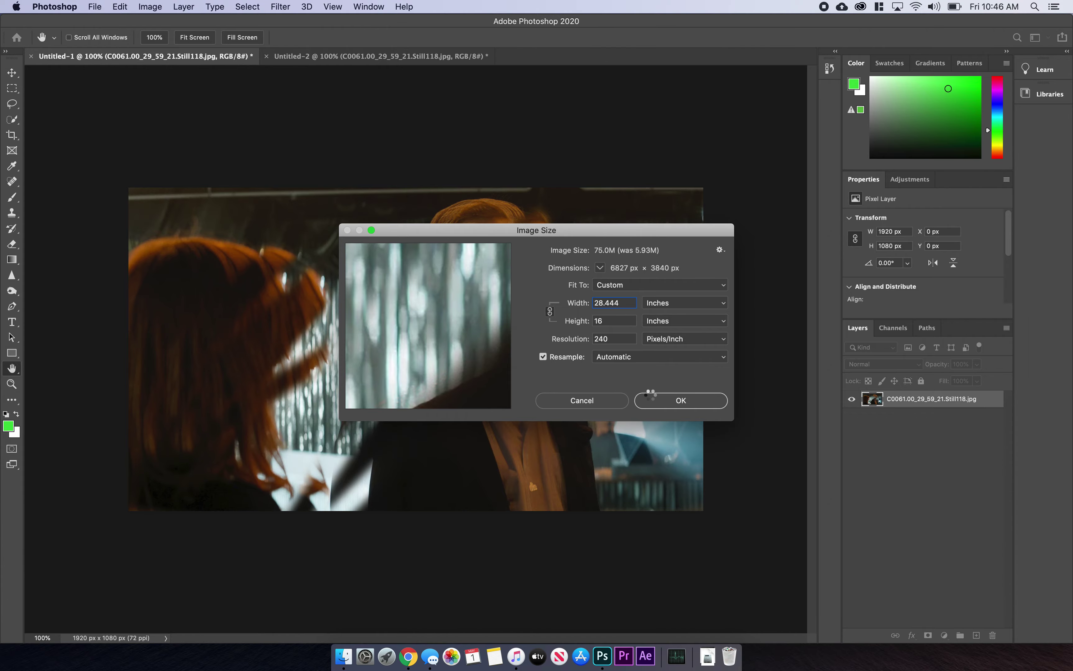
Zoom out on the composite and cancel the Open dialog without opening a file
key(s)
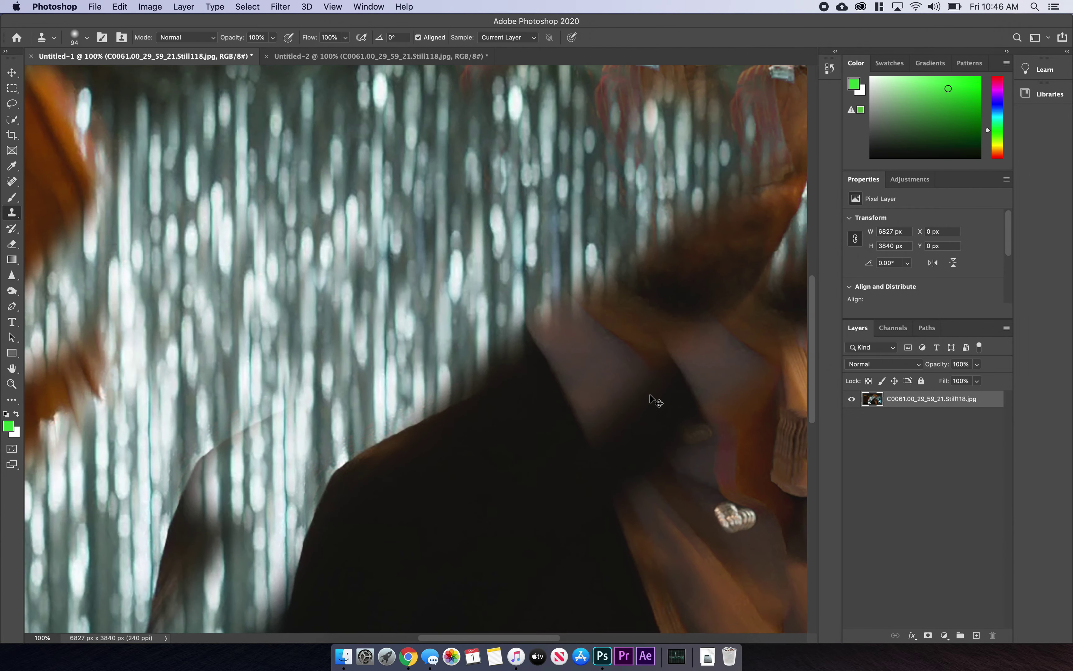
key(super+minus)
key(super+minus)
key(super+minus)
key(super+minus)
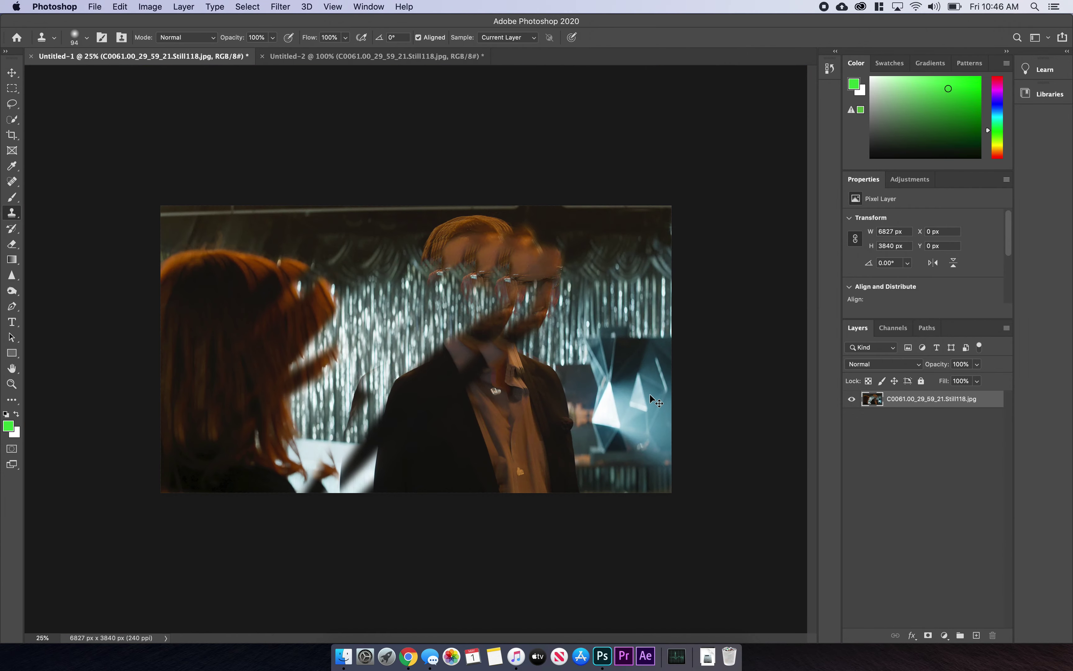
key(super+o)
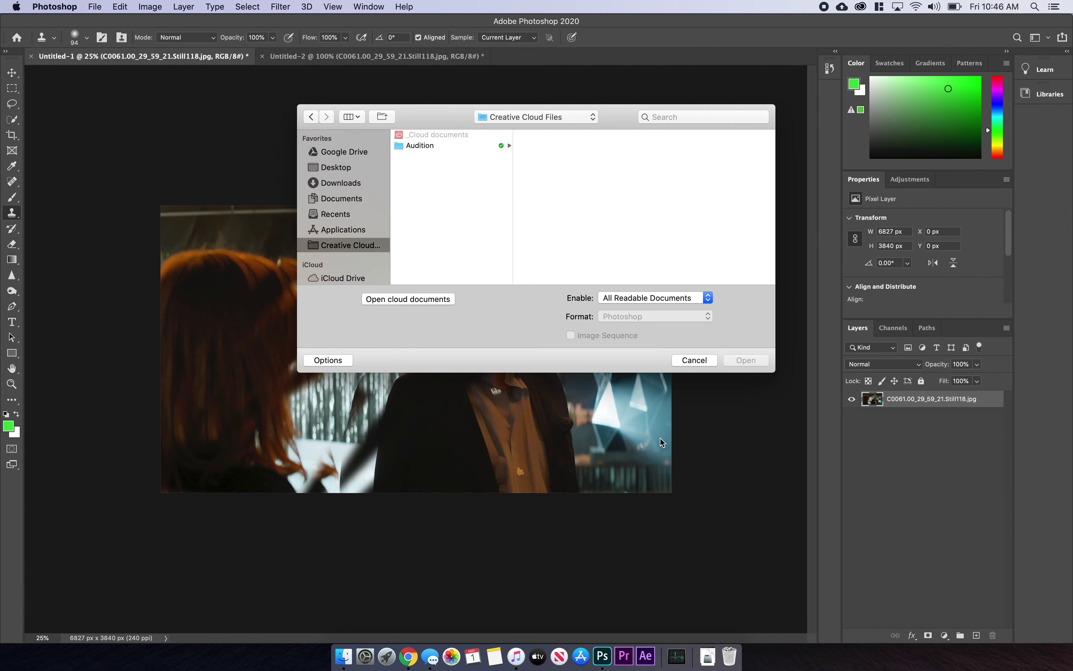
click(683, 362)
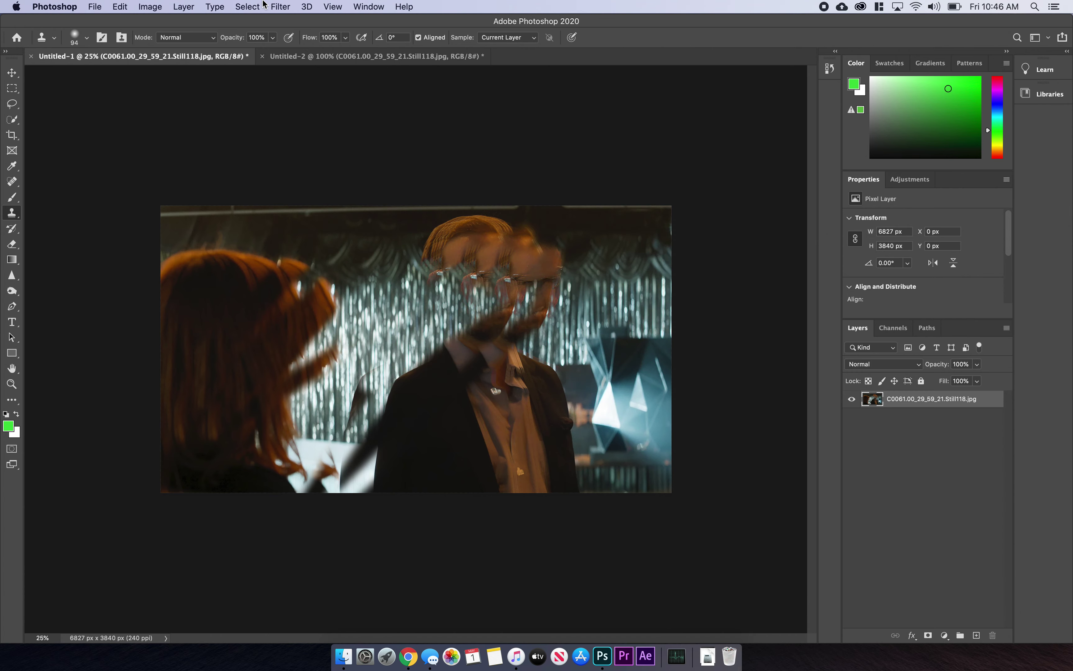
Glance through the menu bar menus without choosing anything
click(279, 6)
mouse_move(347, 6)
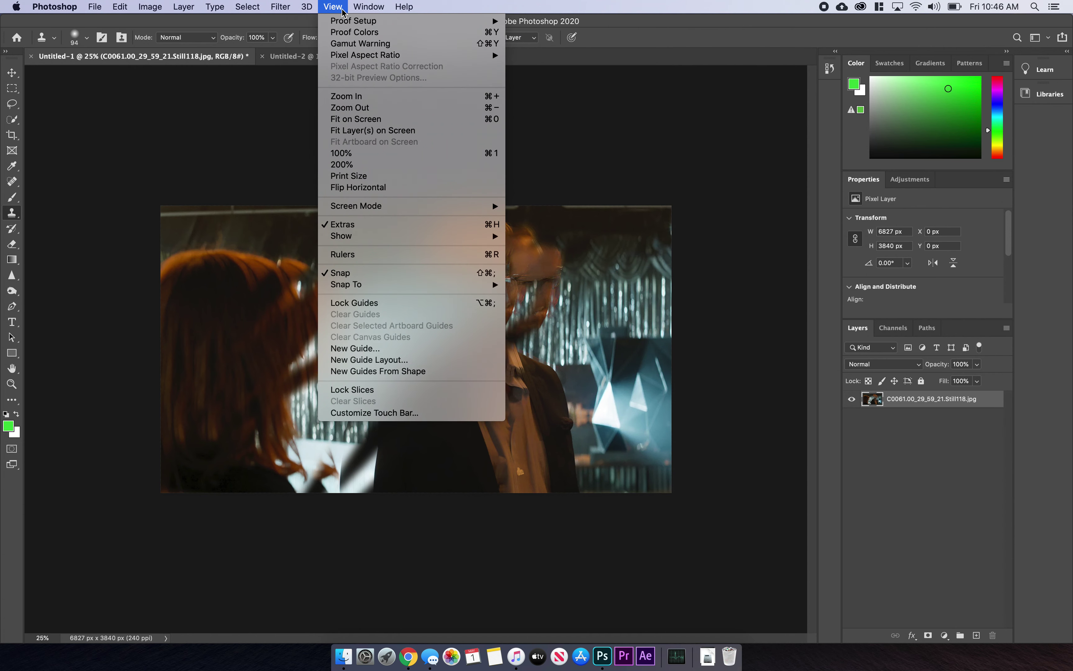
mouse_move(307, 7)
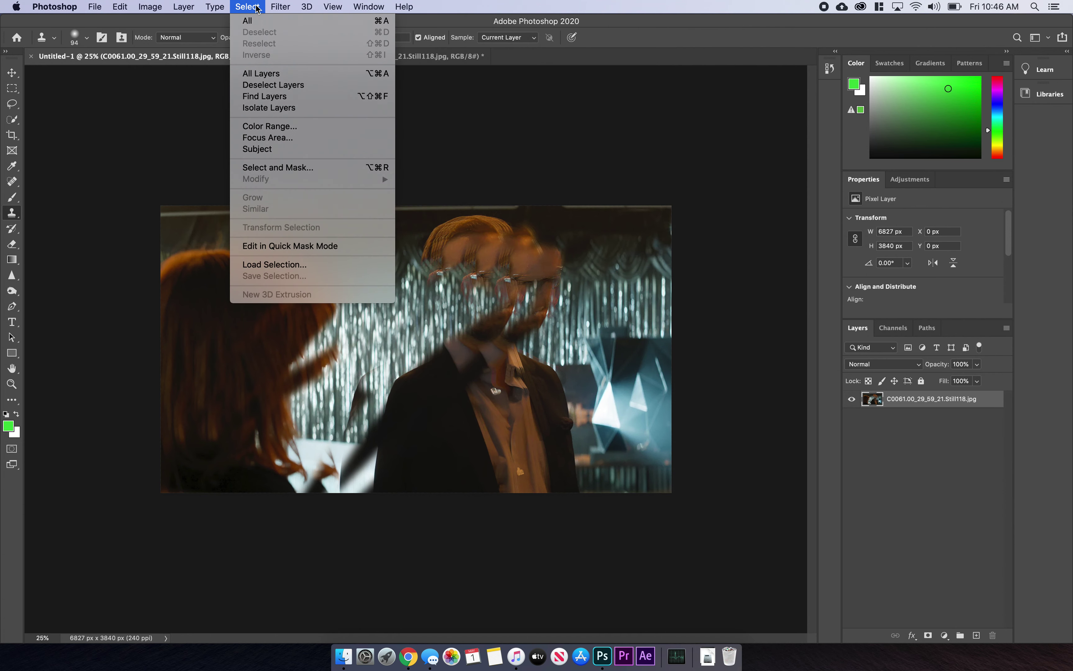
click(257, 7)
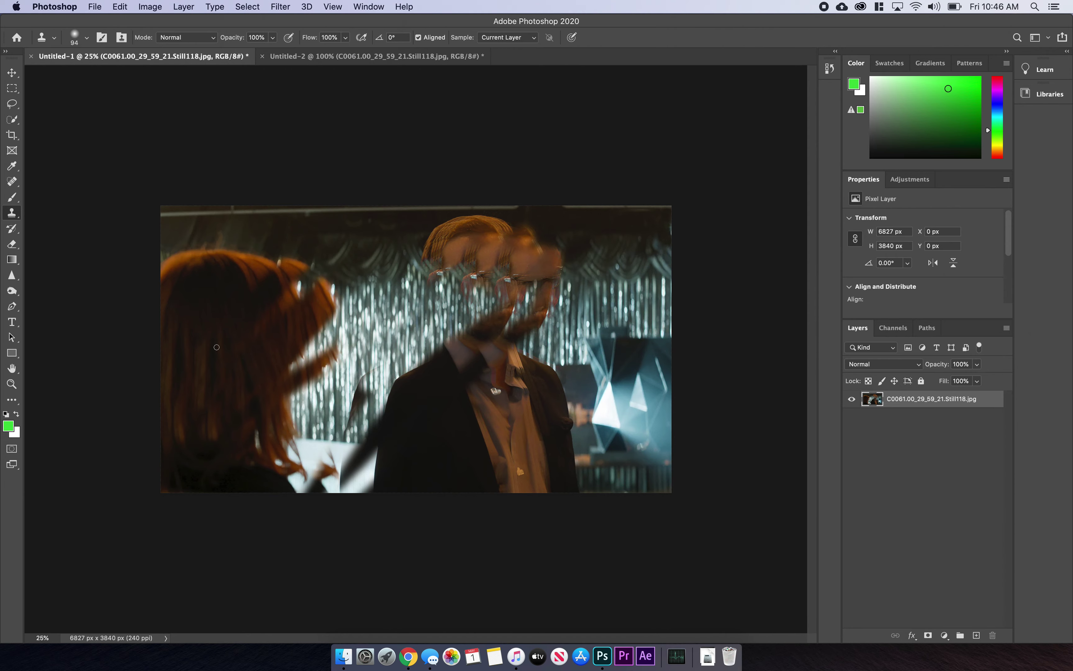
click(96, 8)
mouse_move(214, 6)
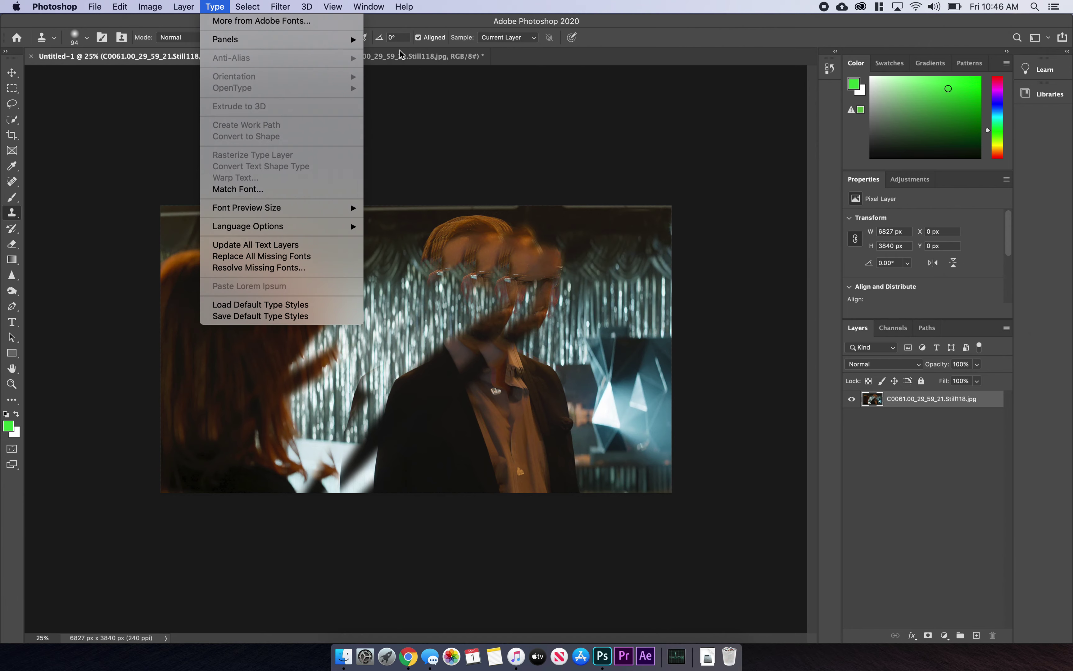
Start Save As, saving on this computer into the Desktop folder
click(90, 8)
click(91, 7)
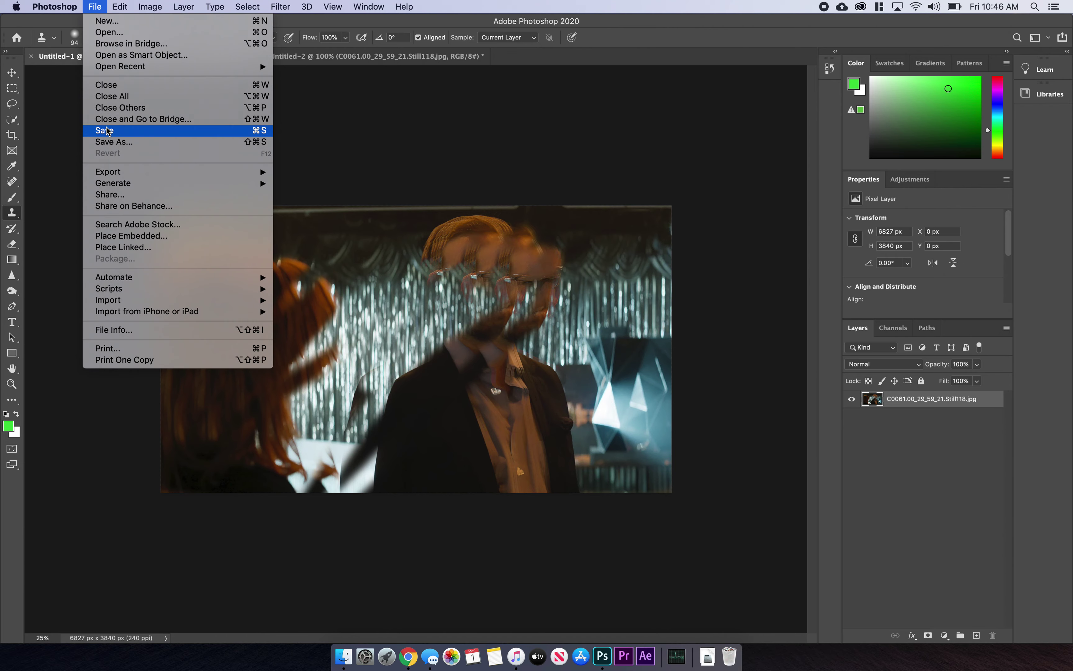
click(108, 141)
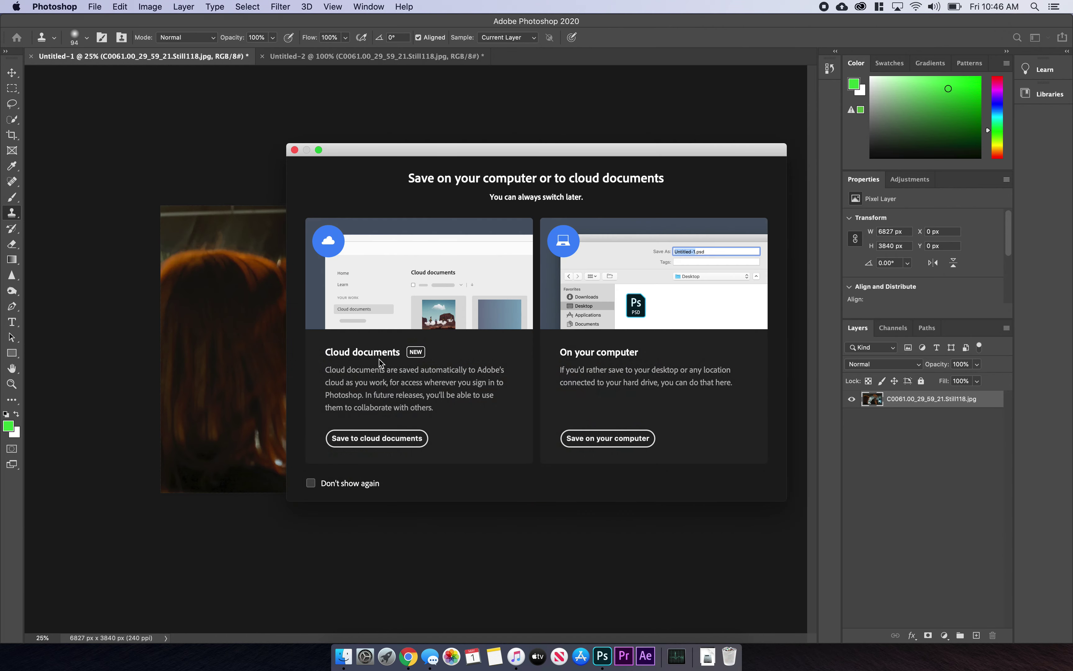
click(311, 482)
click(577, 439)
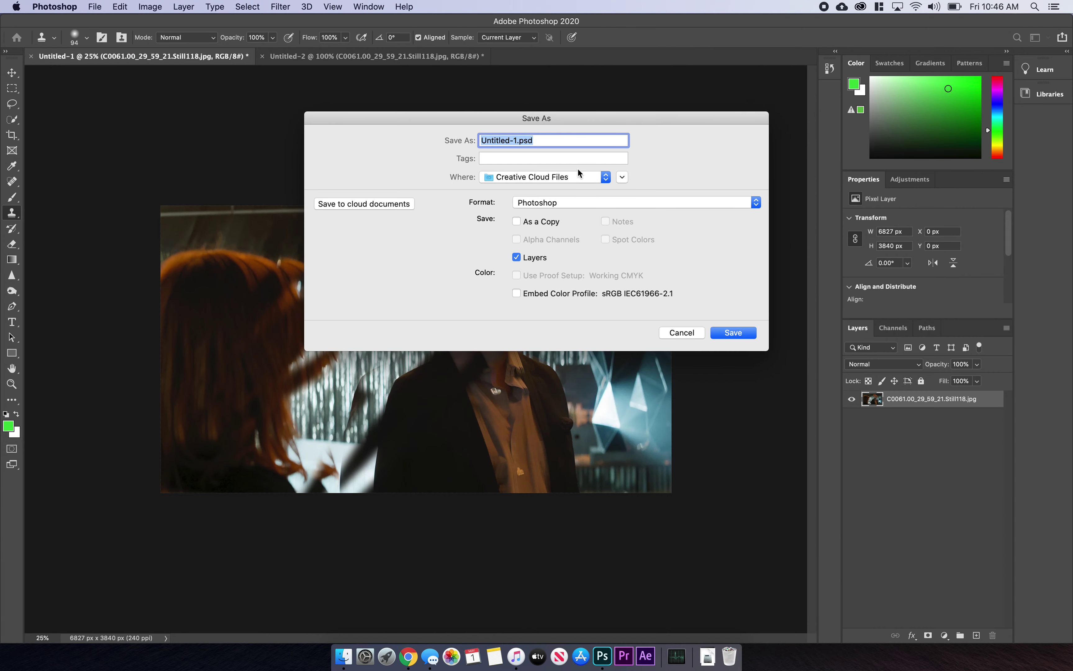
click(623, 178)
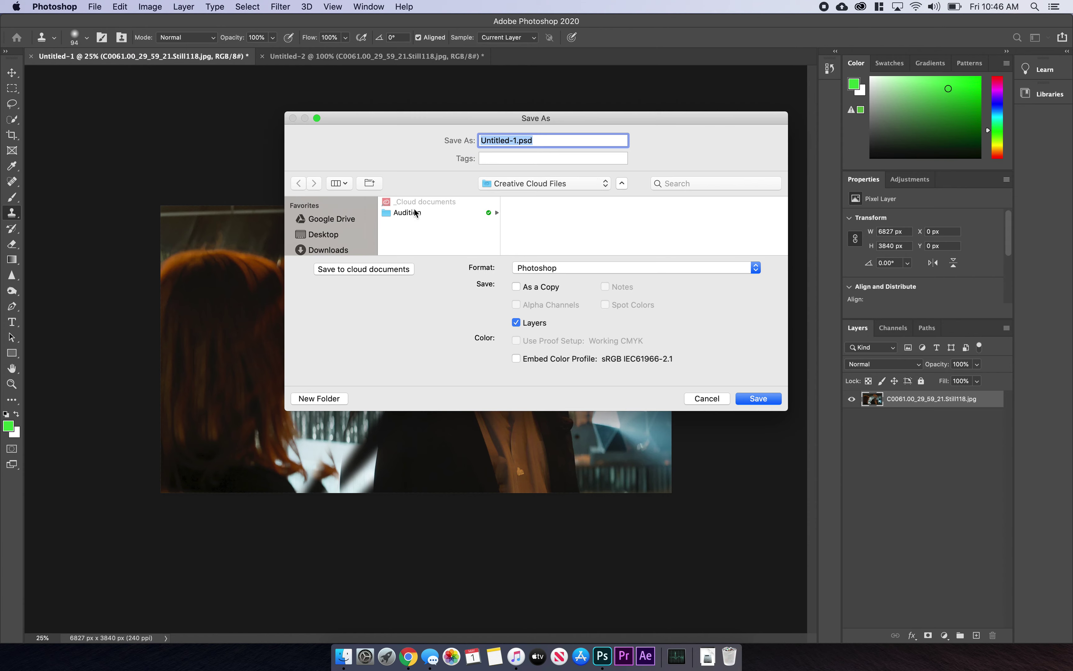
click(313, 235)
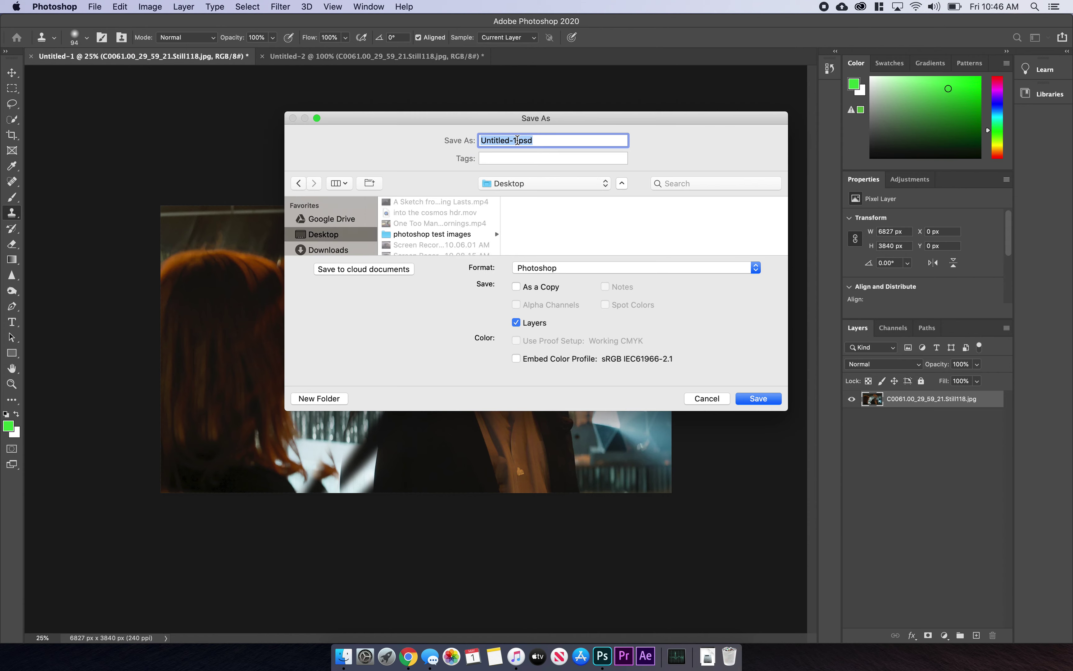
Save Untitled-1.psd in Photoshop format with Layers kept, accepting Maximize Compatibility
click(561, 265)
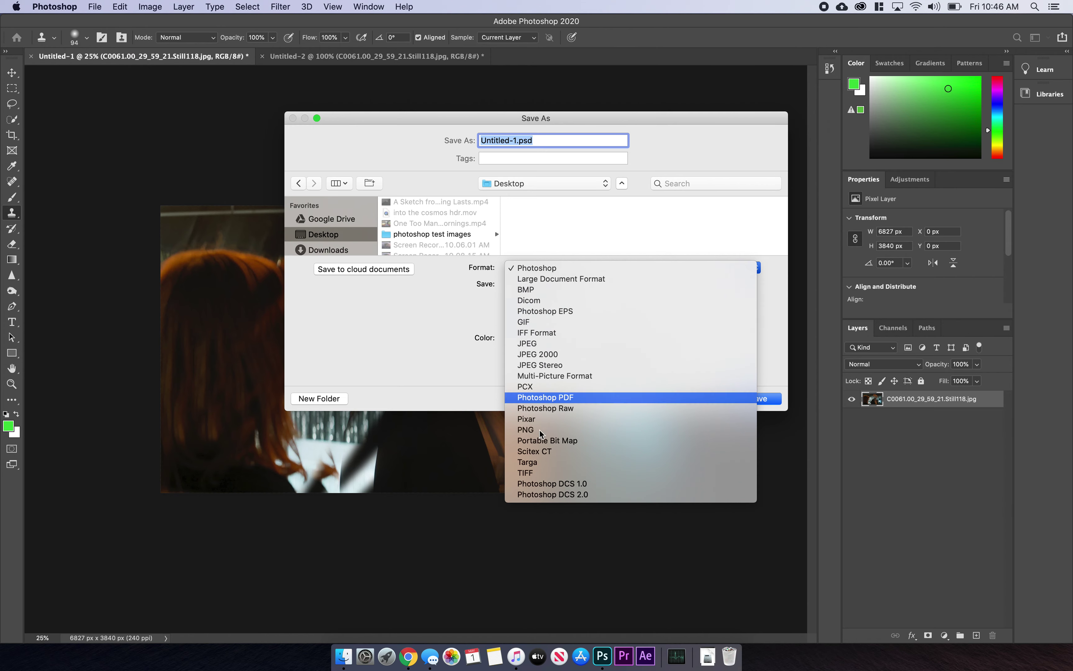
click(543, 267)
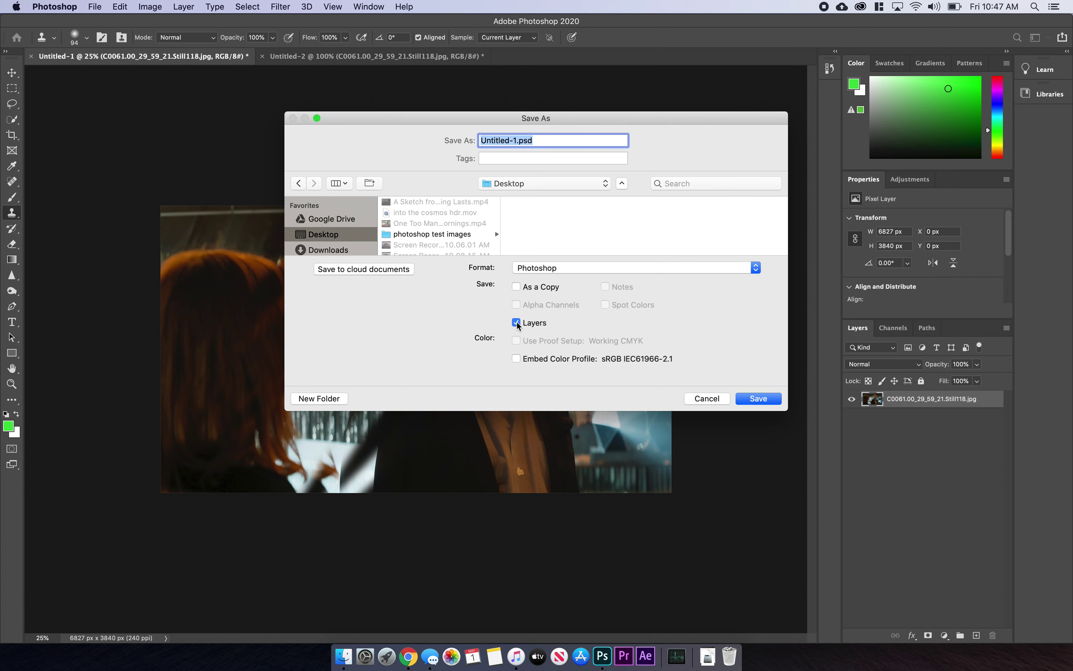
click(516, 323)
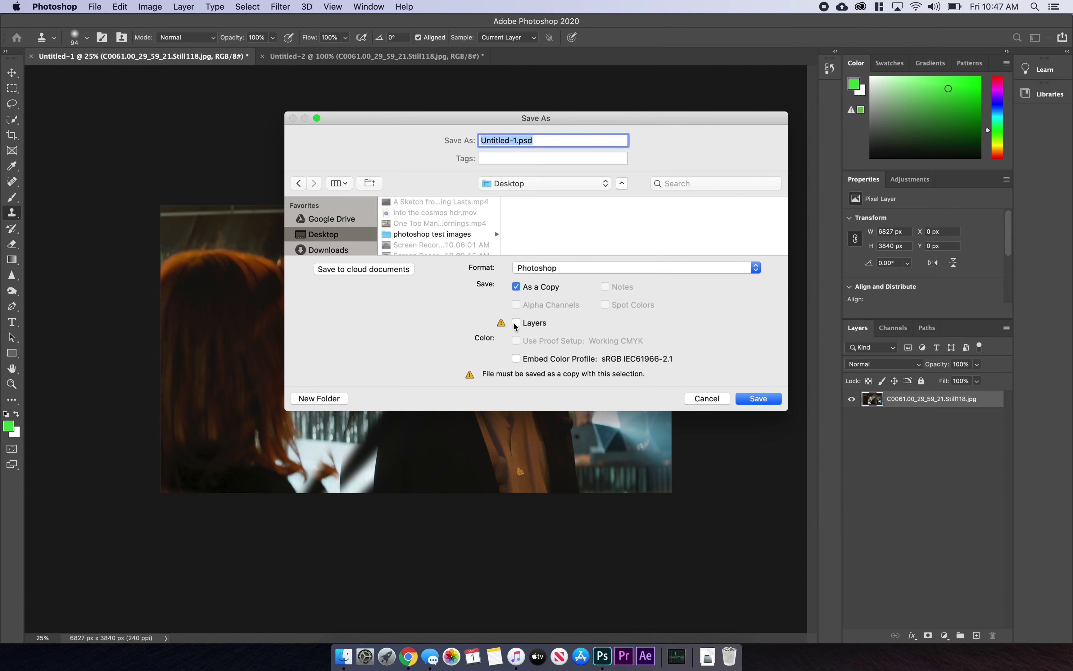
click(516, 324)
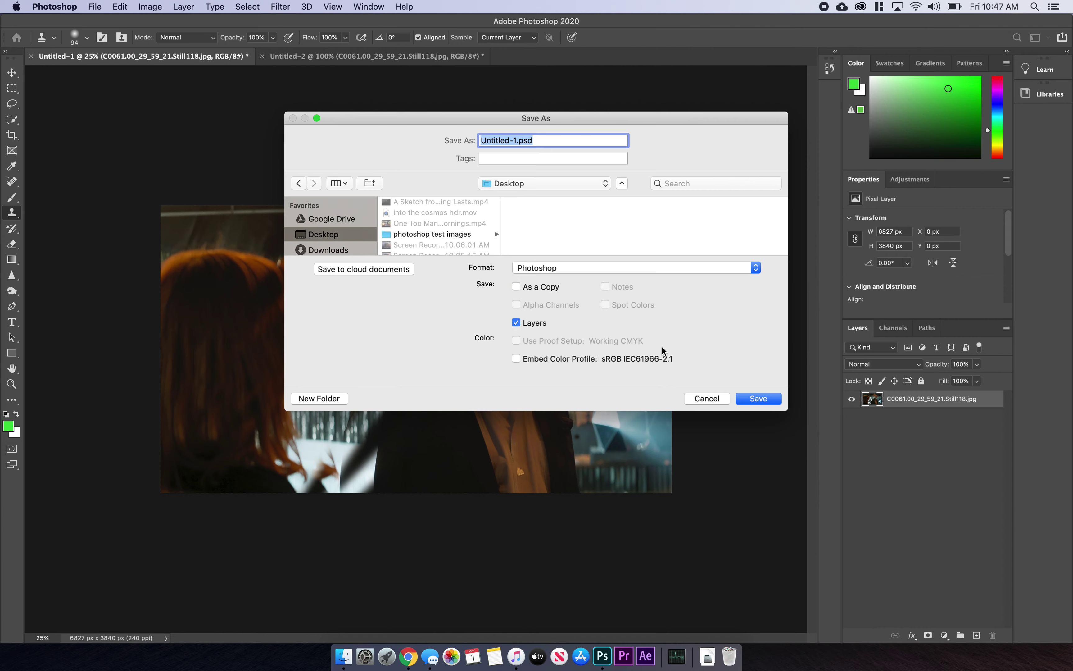
click(759, 398)
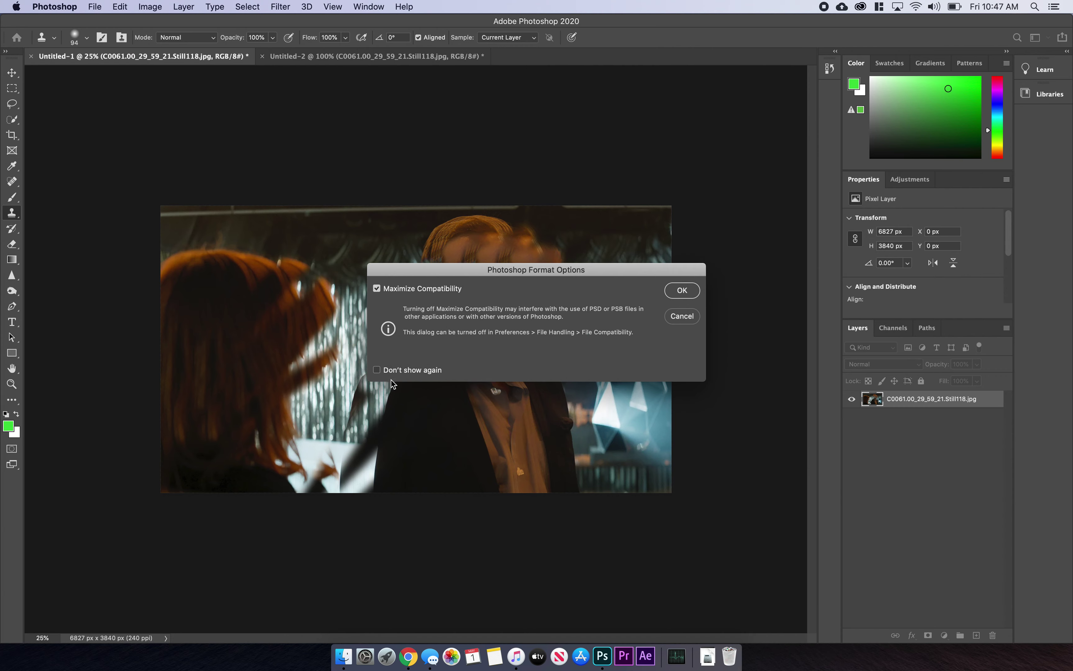
click(392, 371)
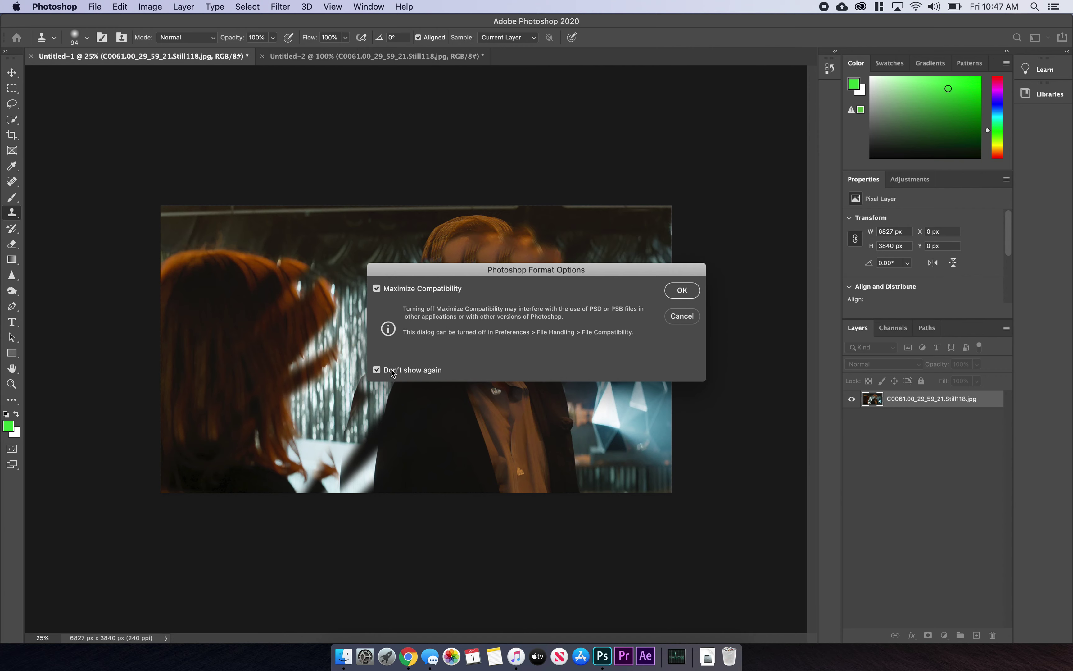
click(694, 291)
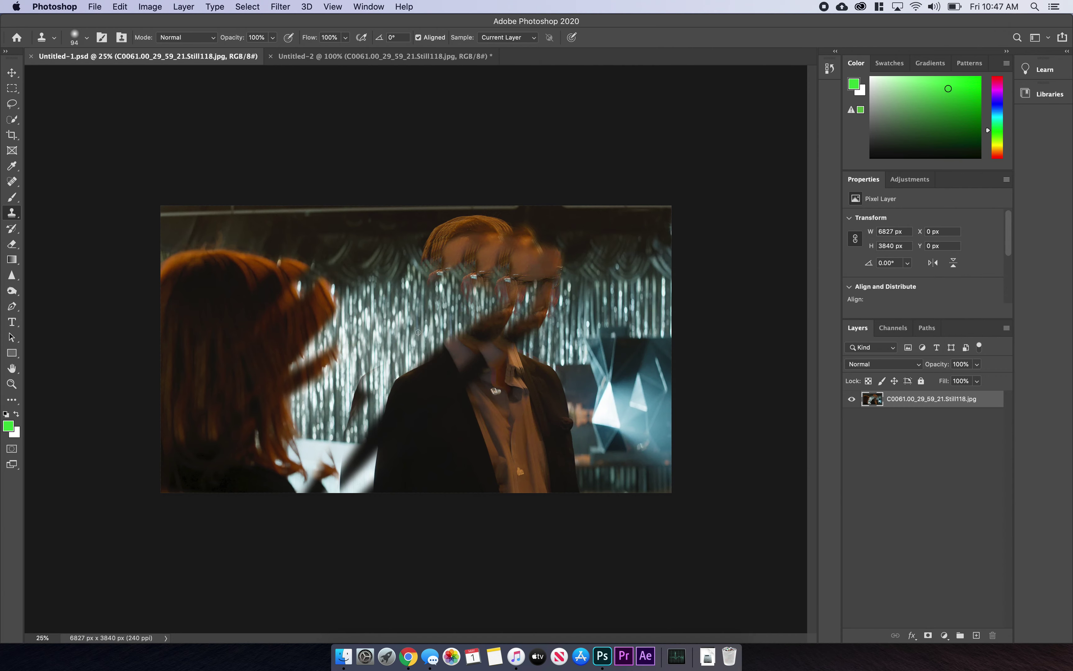
Save Untitled-1.tif as a TIFF copy without layers, using no image compression
click(90, 11)
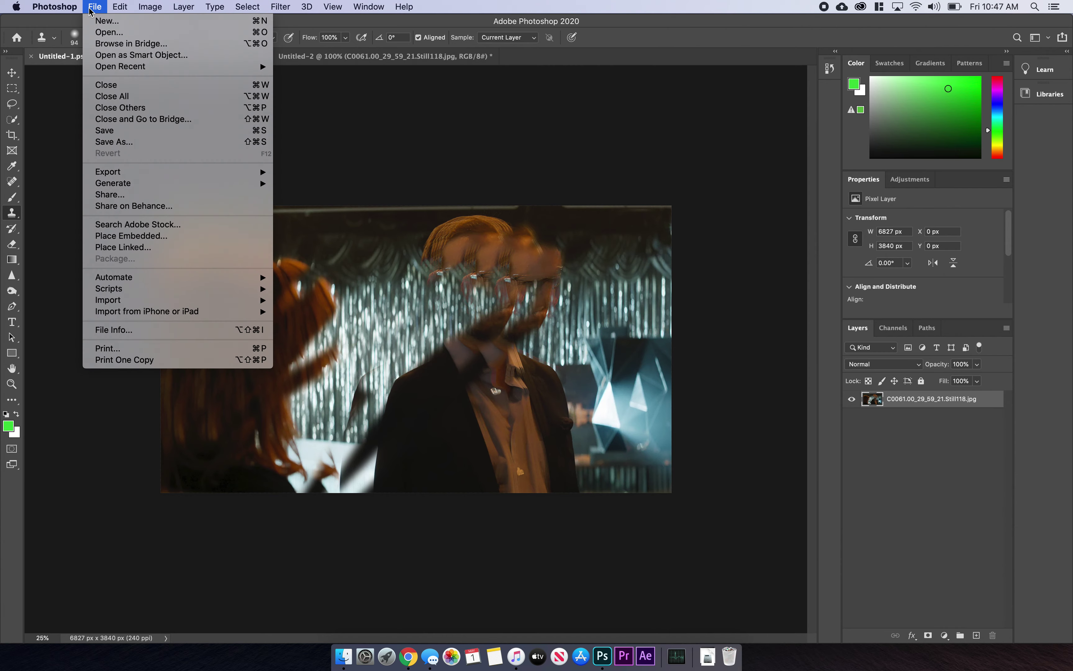
click(148, 143)
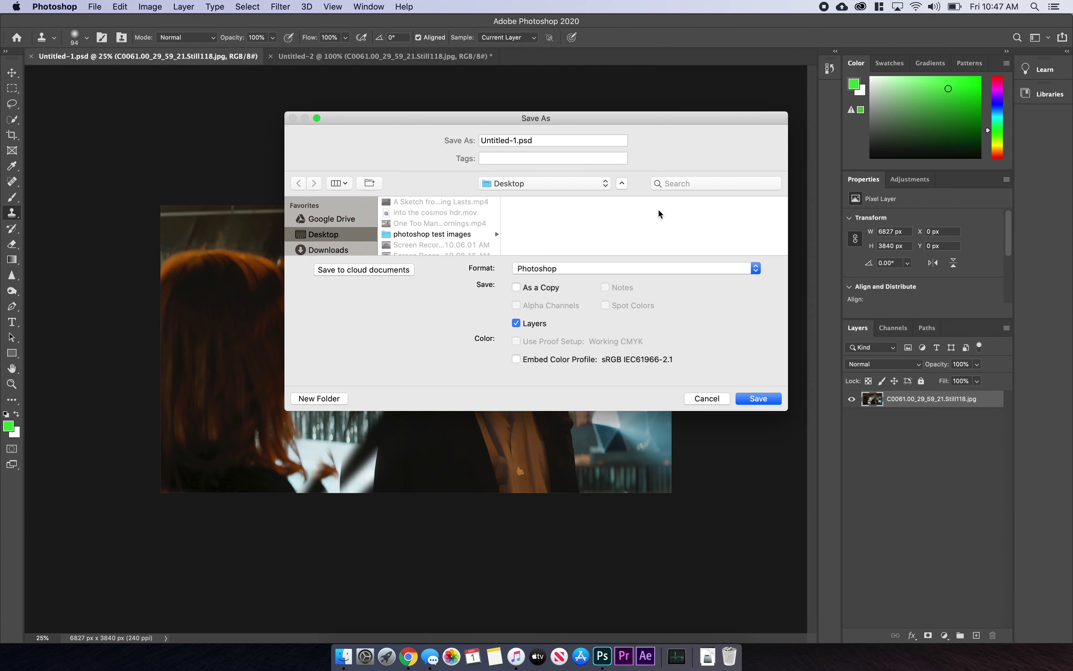
click(598, 268)
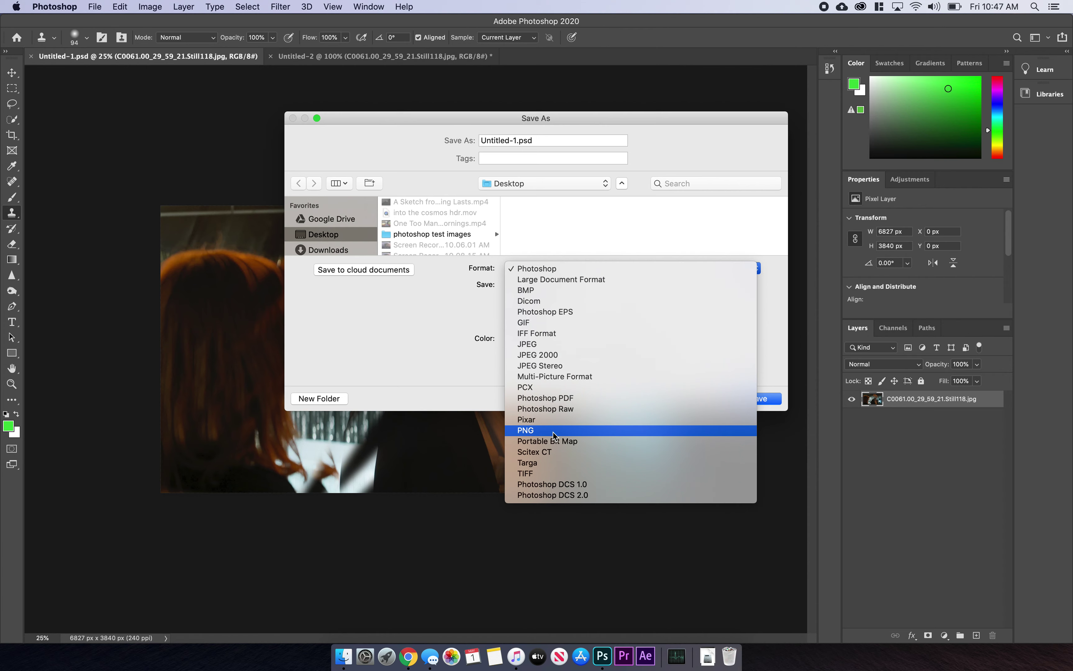
click(533, 473)
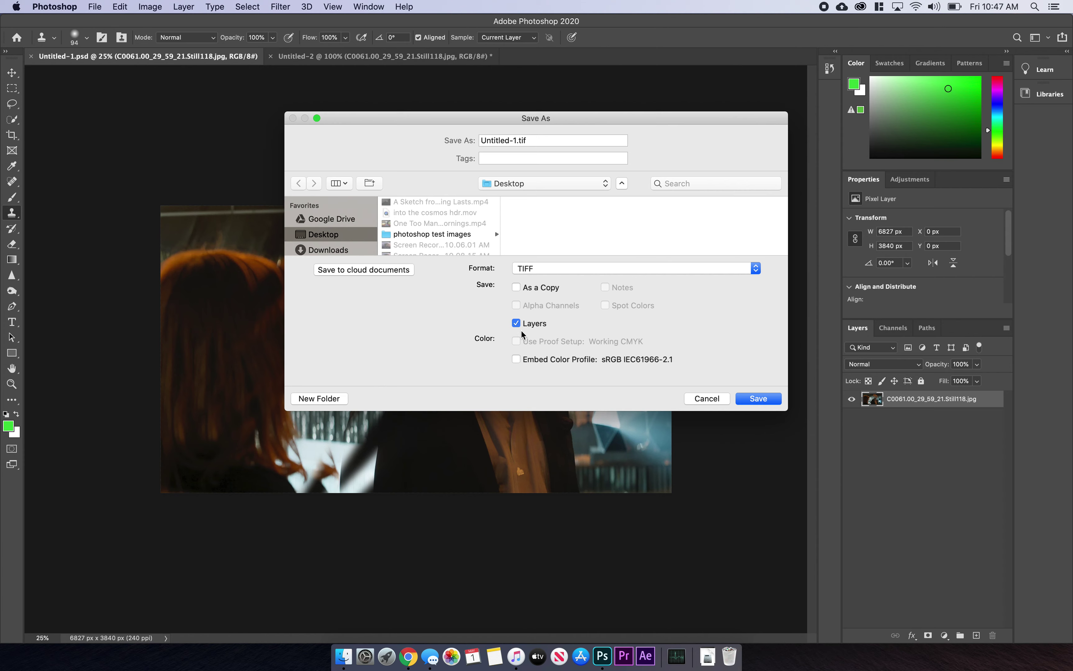
click(517, 287)
click(516, 323)
click(757, 398)
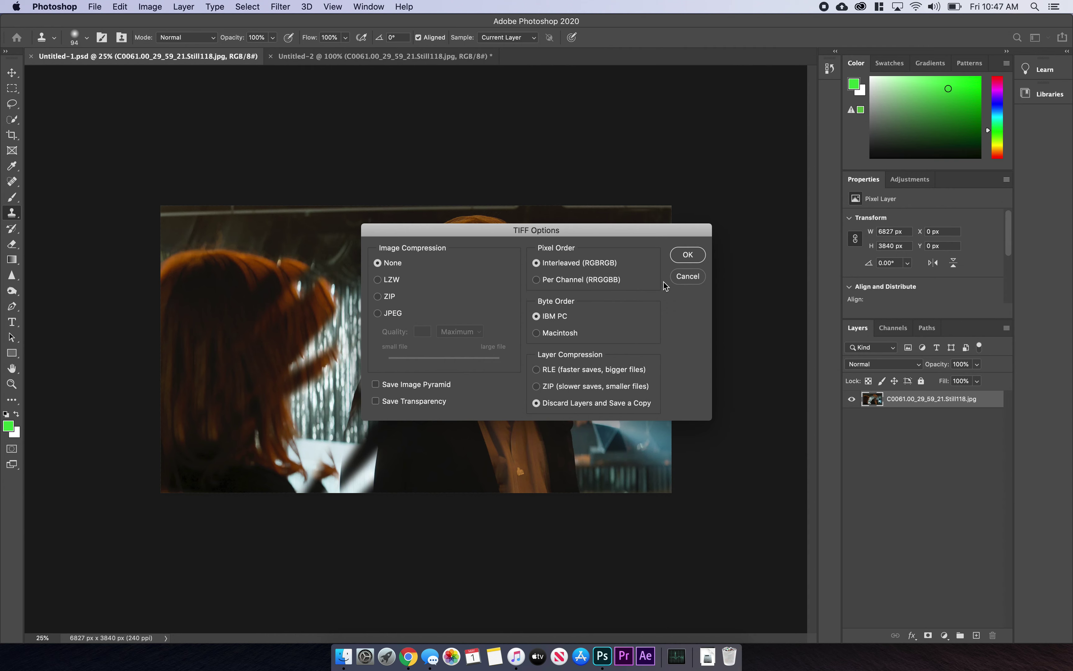
click(687, 255)
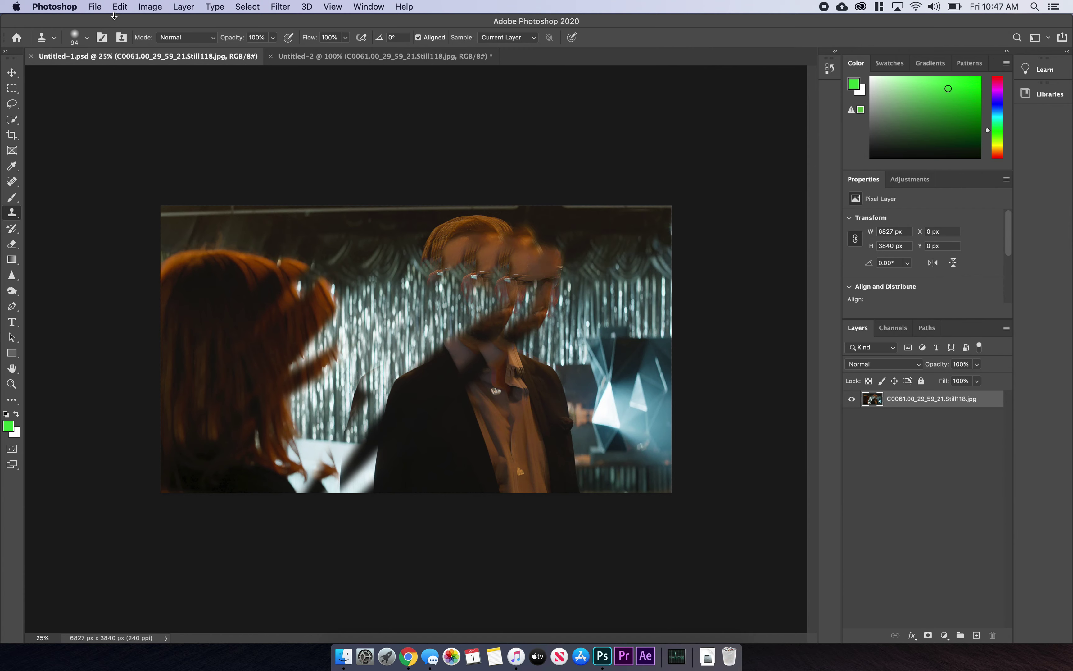
click(96, 8)
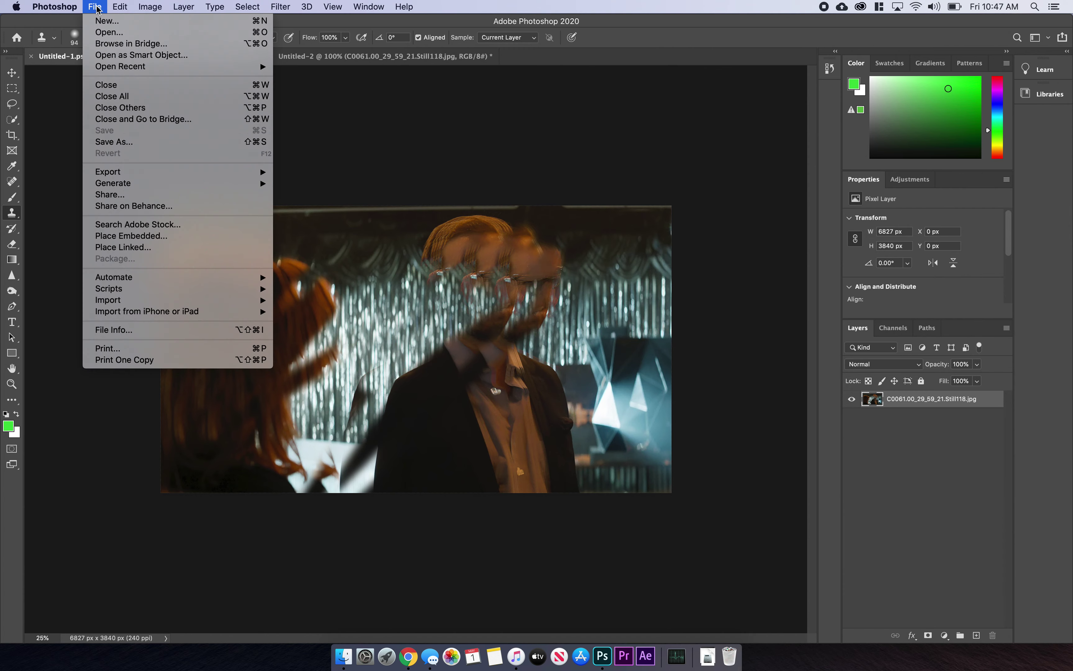
Save a JPEG copy, Untitled-1.jpg, at Quality 12 (Maximum), Baseline Standard
click(134, 147)
click(581, 272)
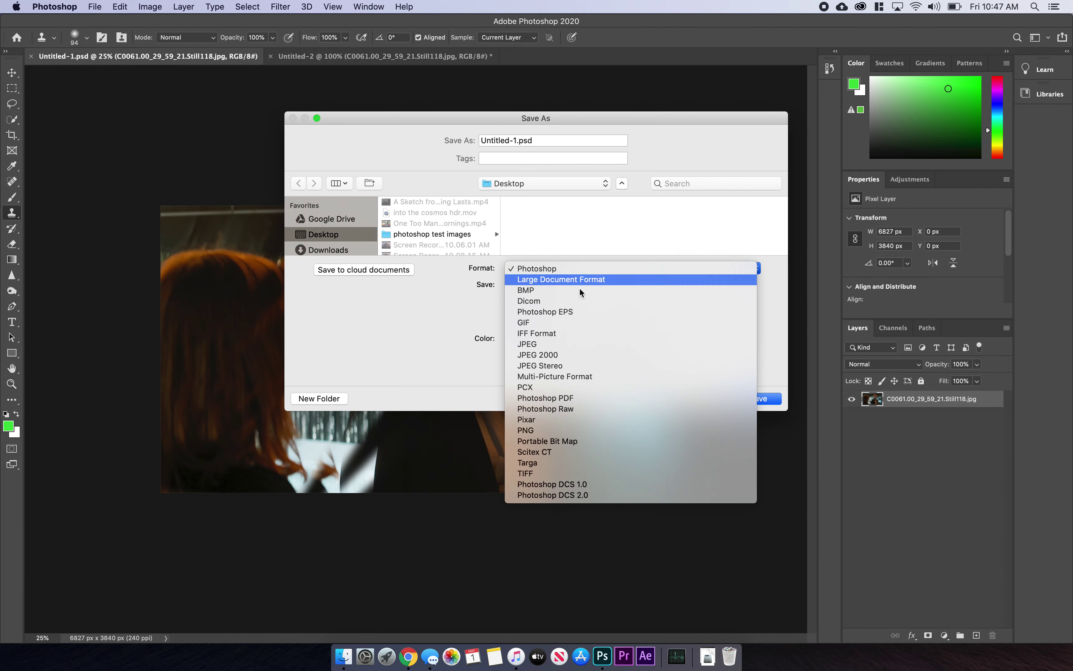
click(572, 347)
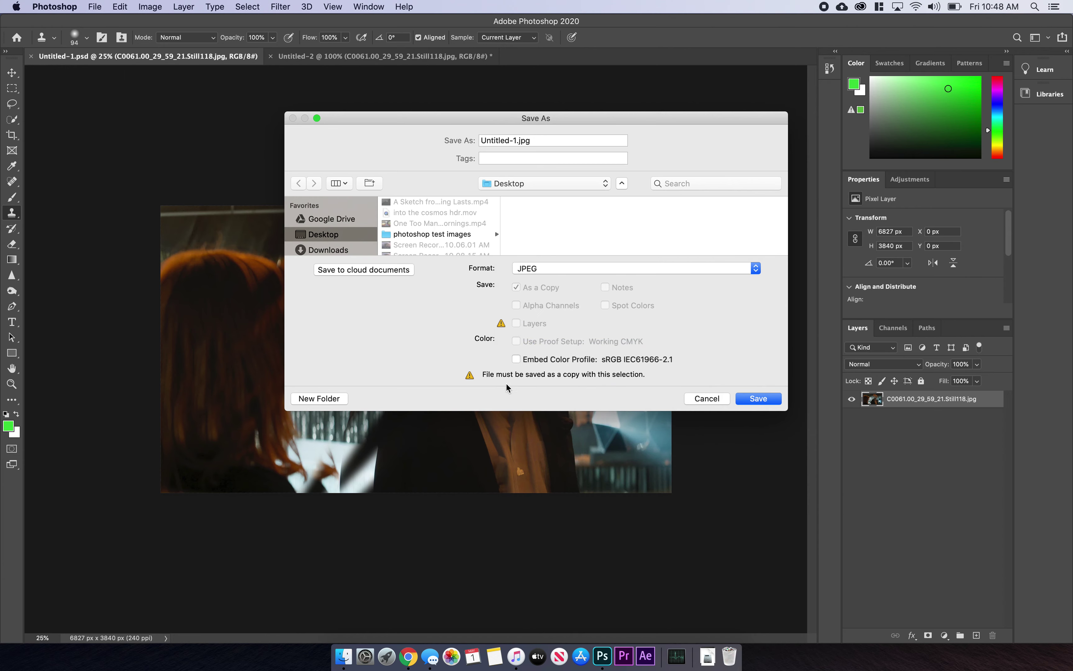
click(771, 400)
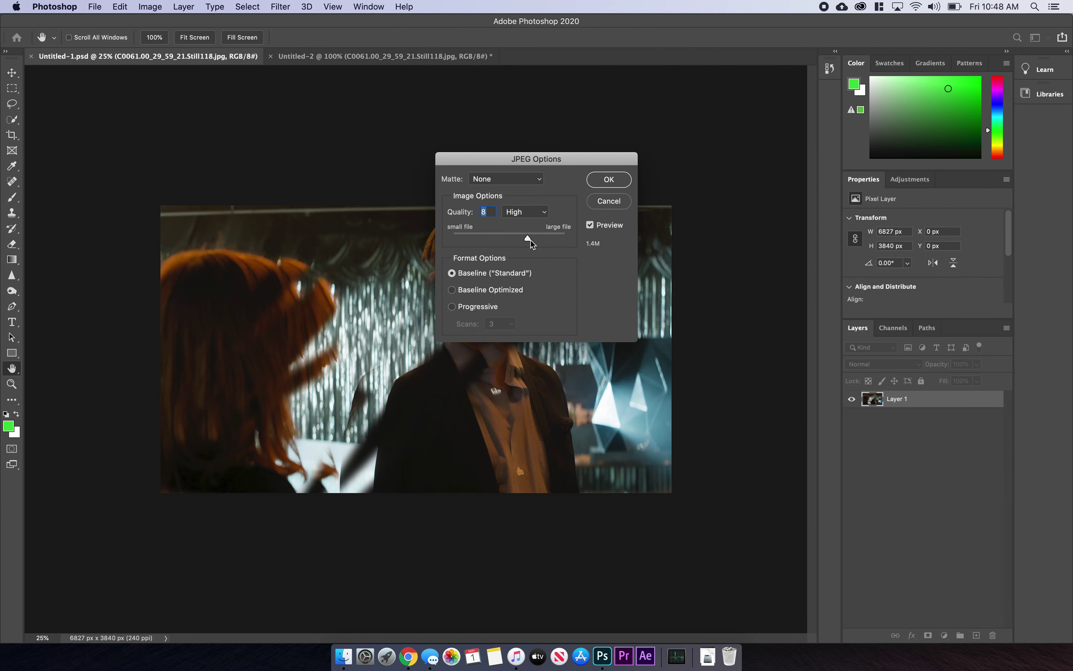
drag(530, 241, 591, 245)
click(608, 180)
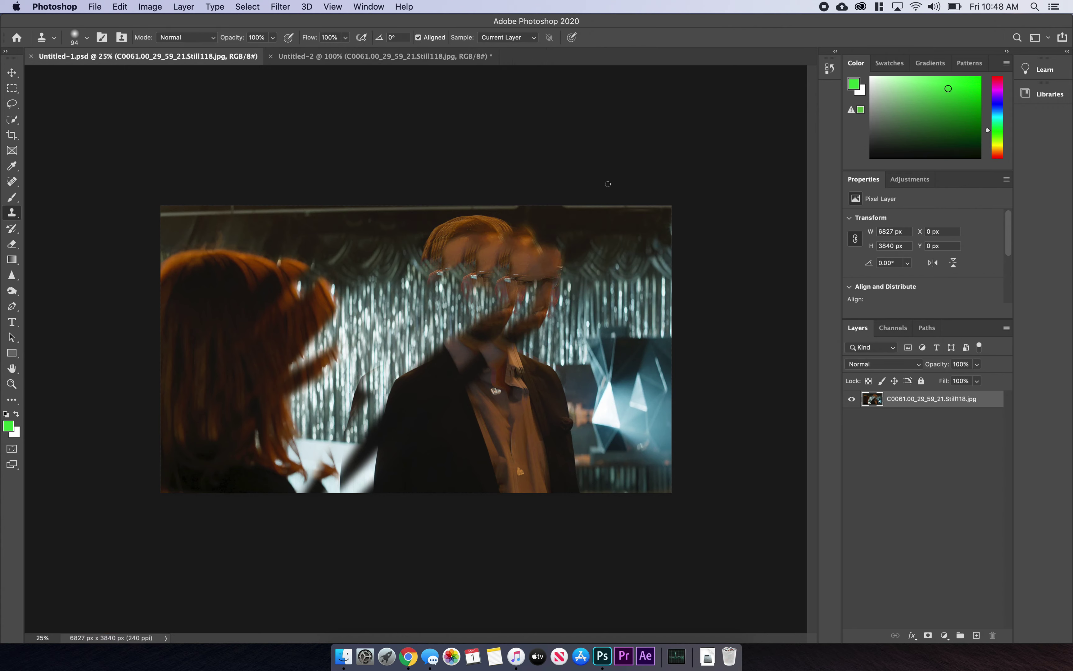